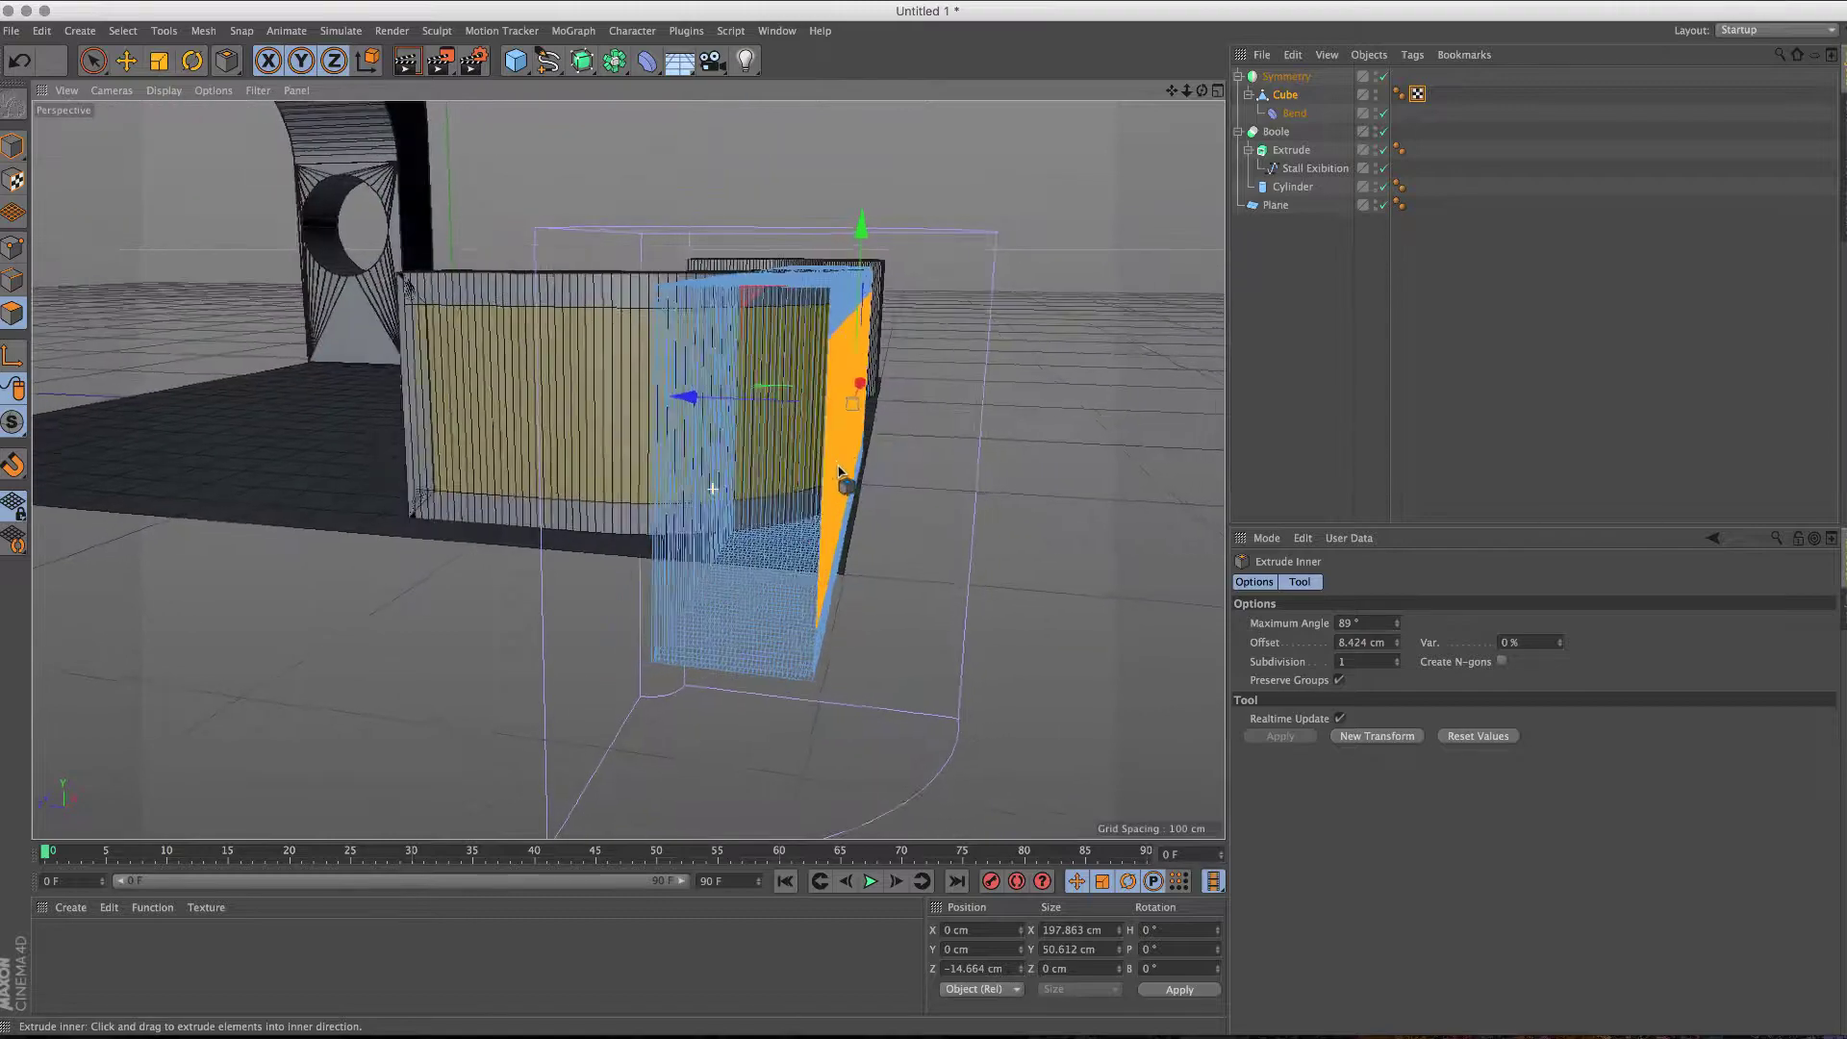
Step: Try a plain extrude on the curved front wall polygons, then undo it
{"action": "right_click", "coordinate": [714, 273]}
{"action": "left_click", "coordinate": [796, 534]}
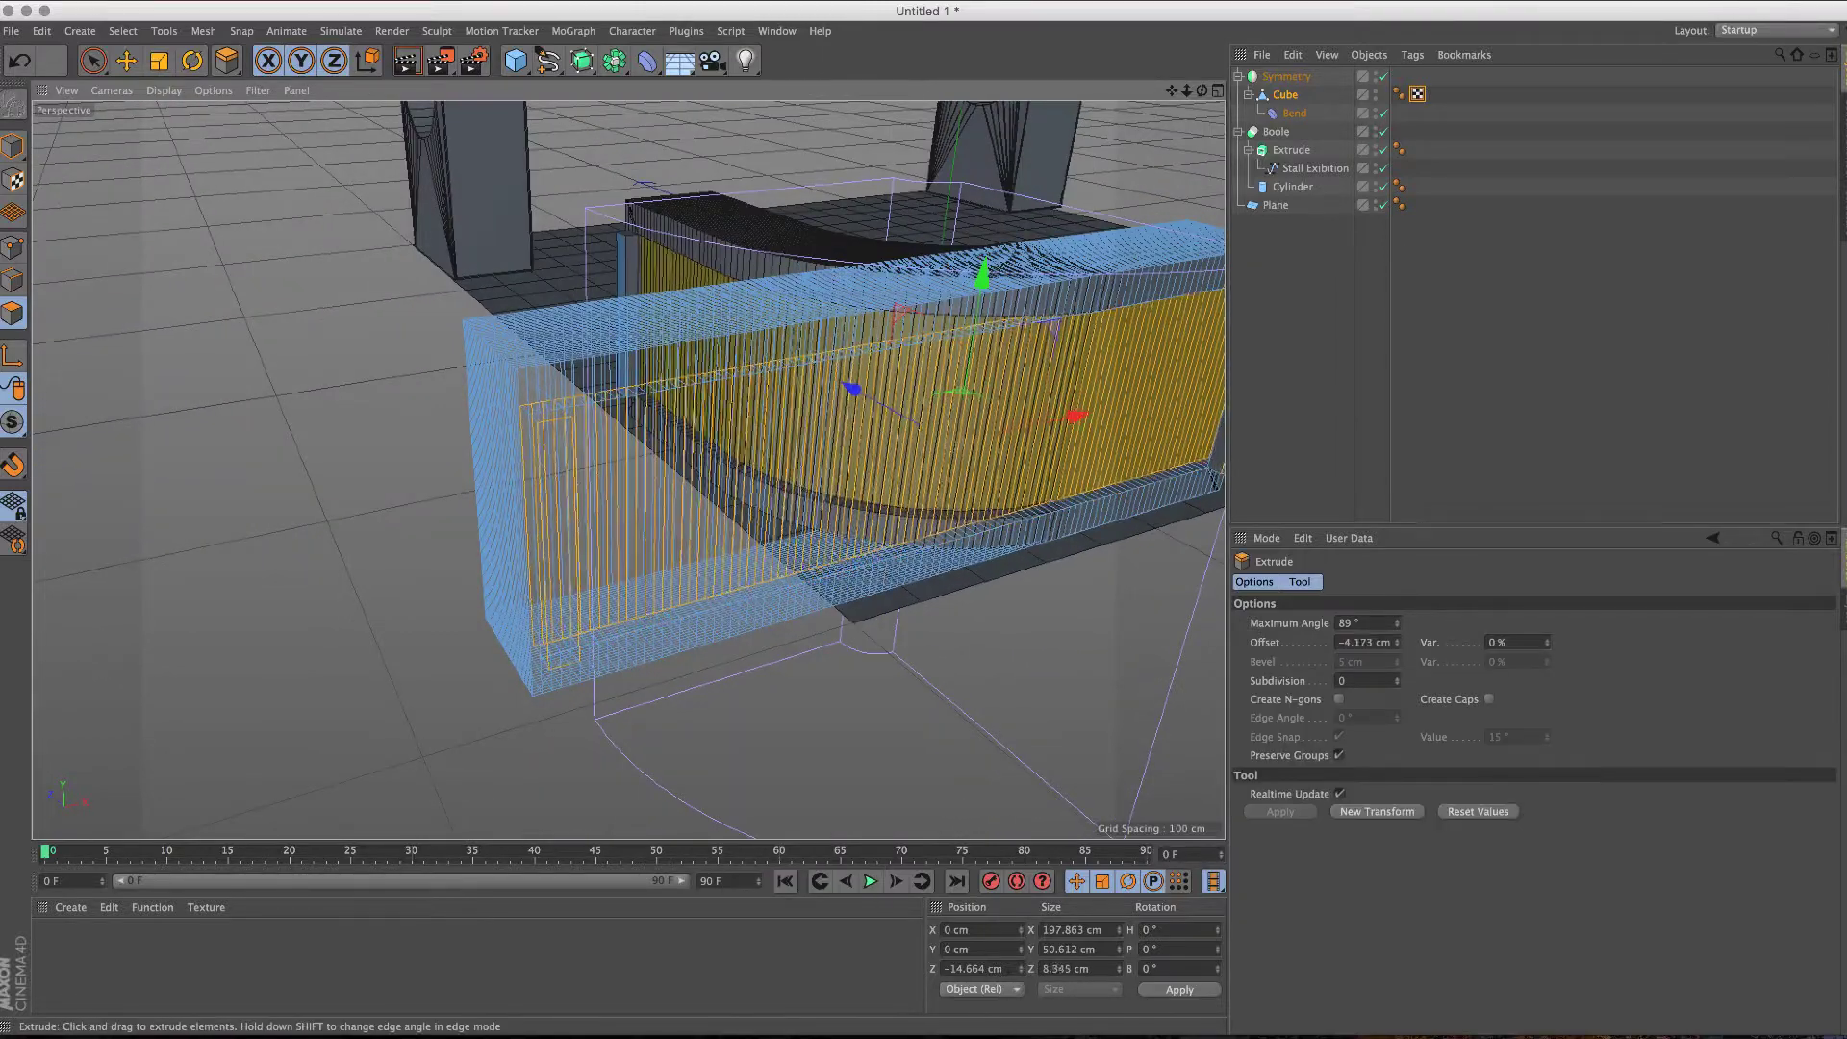
{"action": "left_click", "coordinate": [568, 495]}
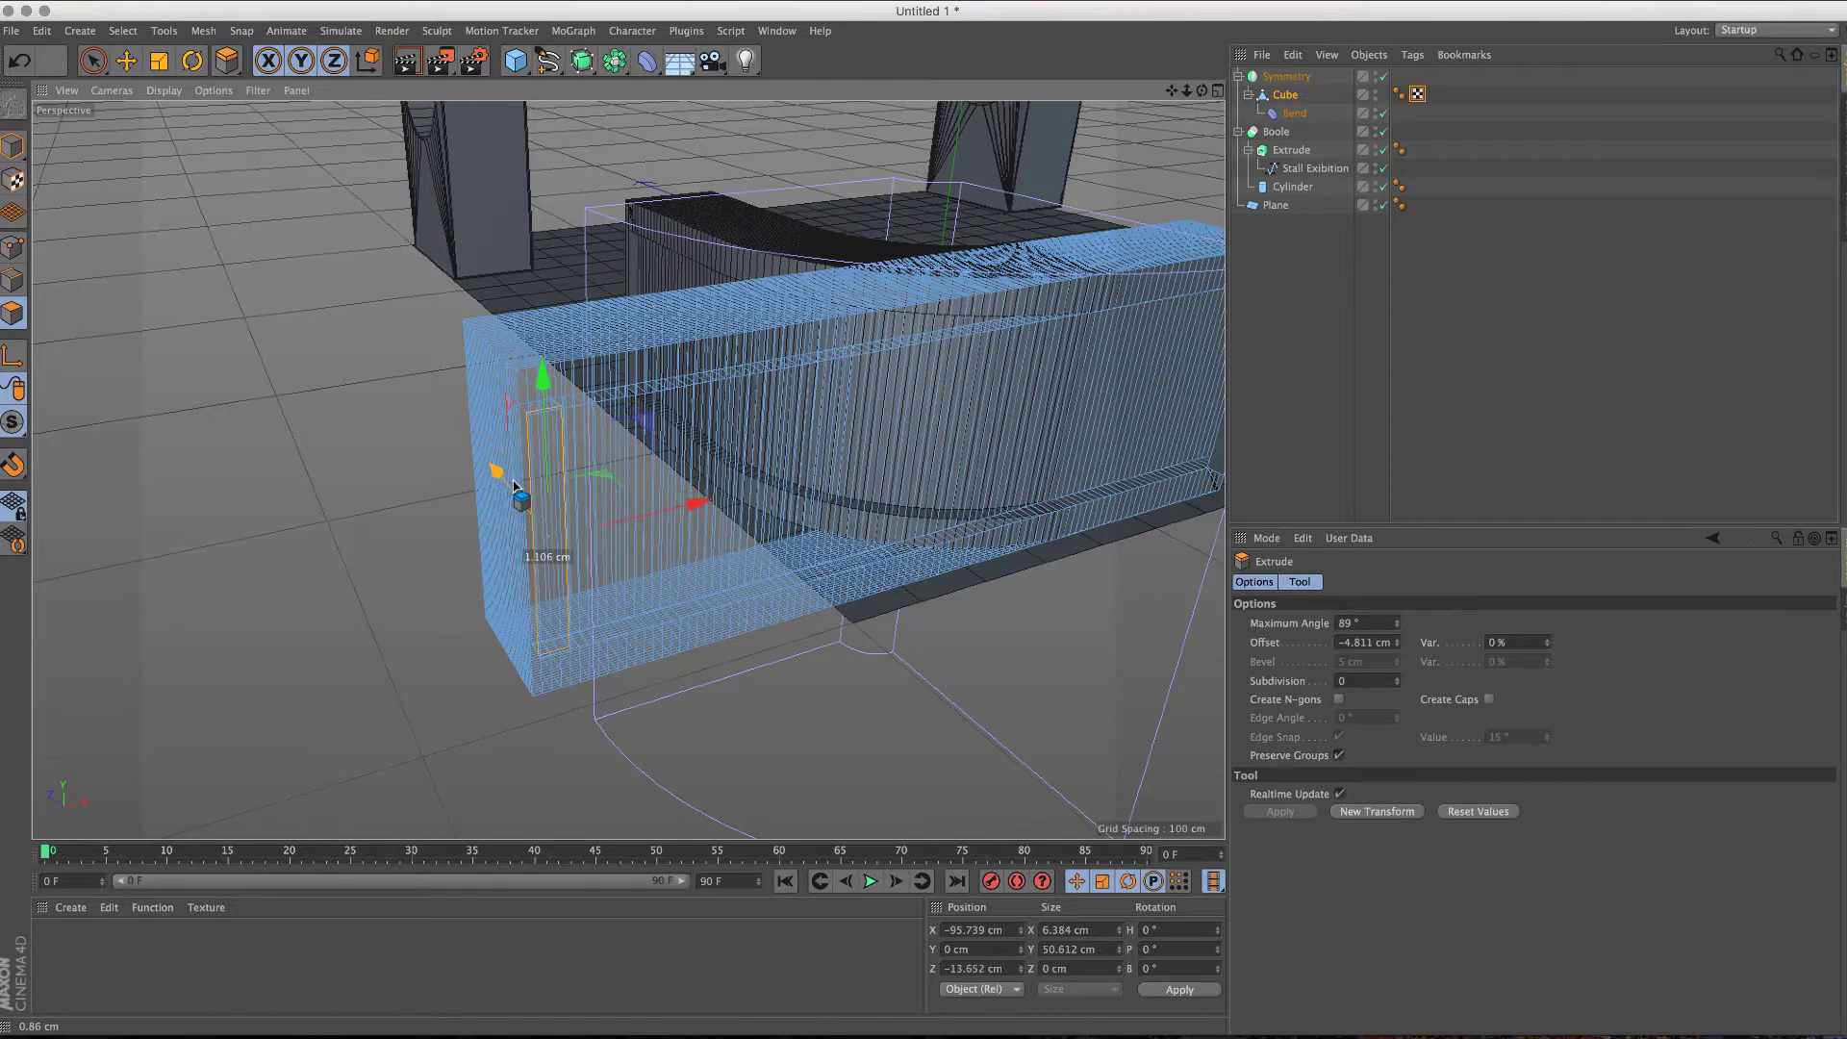
{"action": "key", "text": "ctrl+z"}
{"action": "mouse_move", "coordinate": [516, 485]}
{"action": "left_mouse_down", "text": "alt"}
{"action": "mouse_move", "coordinate": [836, 438]}
{"action": "mouse_move", "coordinate": [743, 437]}
{"action": "mouse_move", "coordinate": [738, 385]}
{"action": "left_mouse_up", "text": "alt"}
{"action": "key", "text": "ctrl+z"}
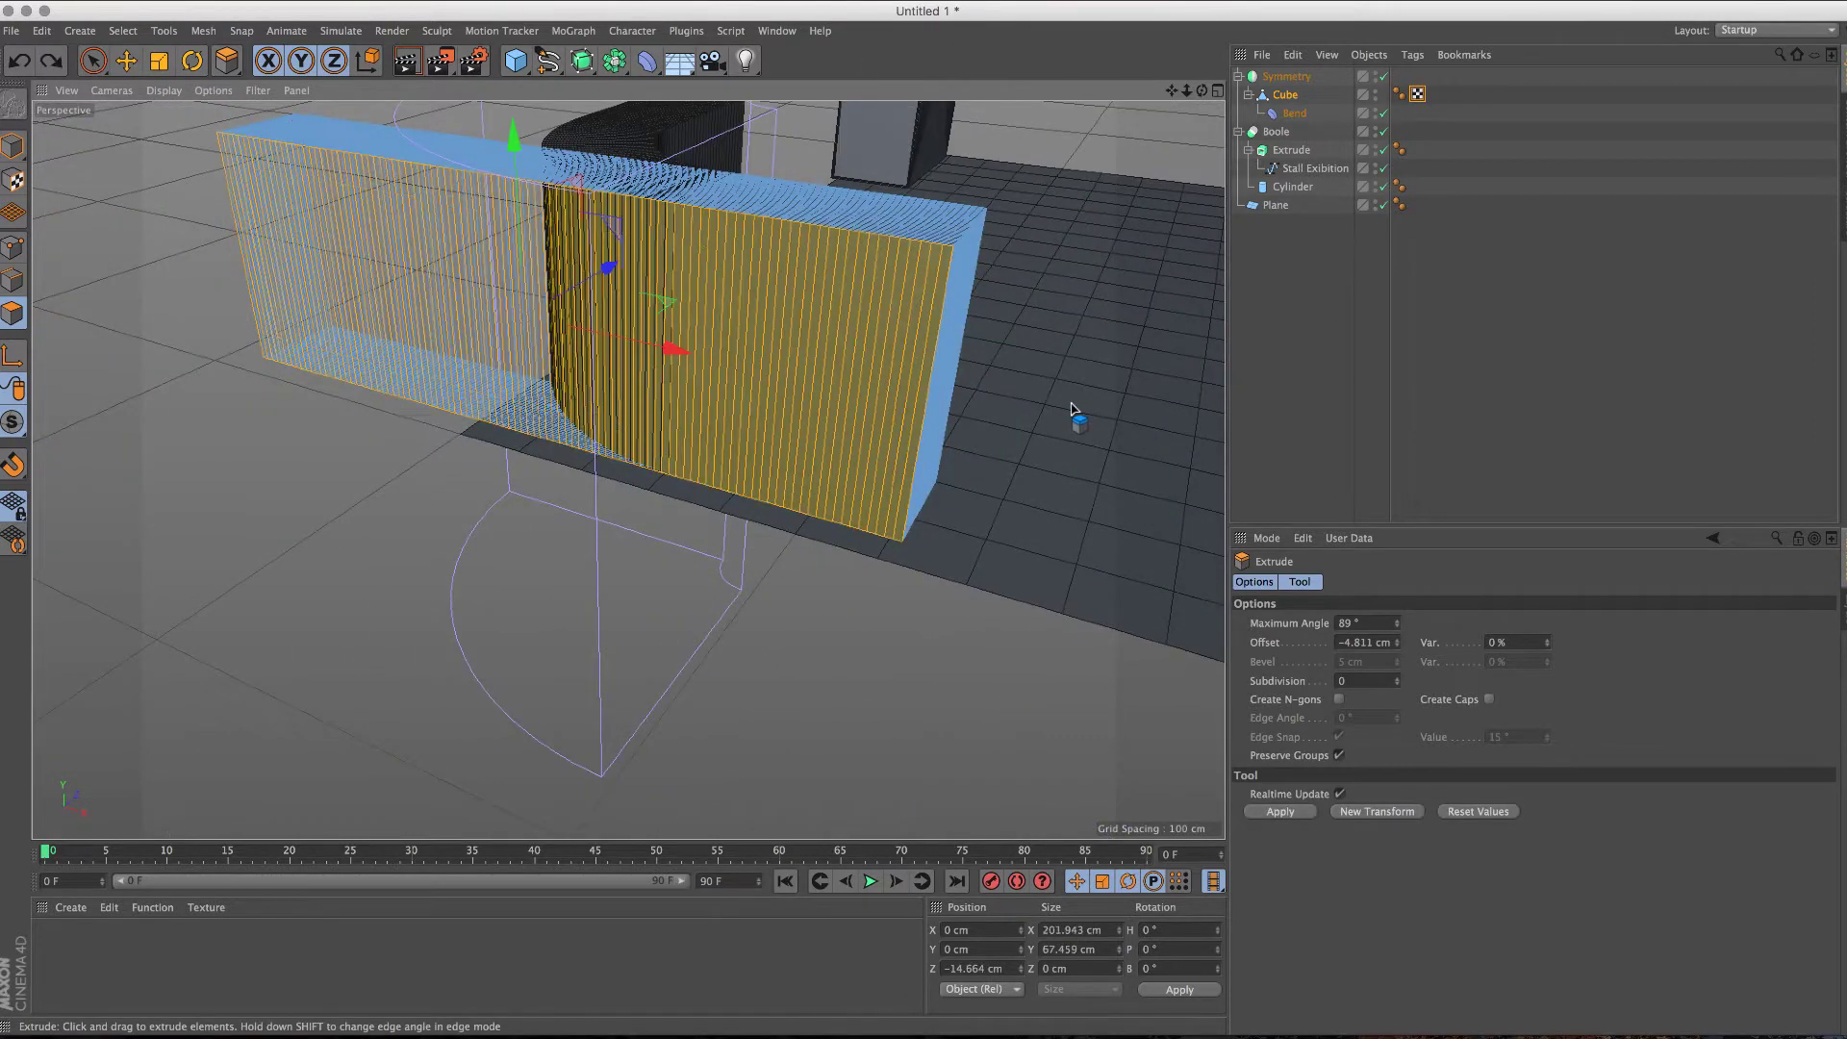
{"action": "mouse_move", "coordinate": [988, 390]}
{"action": "left_mouse_down", "text": "alt"}
{"action": "mouse_move", "coordinate": [1065, 348]}
{"action": "mouse_move", "coordinate": [747, 483]}
{"action": "mouse_move", "coordinate": [883, 450]}
{"action": "left_mouse_up", "text": "alt"}
{"action": "mouse_move", "coordinate": [1150, 322]}
{"action": "left_mouse_down"}
{"action": "mouse_move", "coordinate": [1066, 611]}
{"action": "mouse_move", "coordinate": [1116, 631]}
{"action": "left_mouse_up"}
{"action": "key", "text": "ctrl+z"}
Step: Inset the front wall with Extrude Inner, then extrude the framed panel slightly
{"action": "right_click", "coordinate": [1066, 612]}
{"action": "left_click", "coordinate": [1034, 631]}
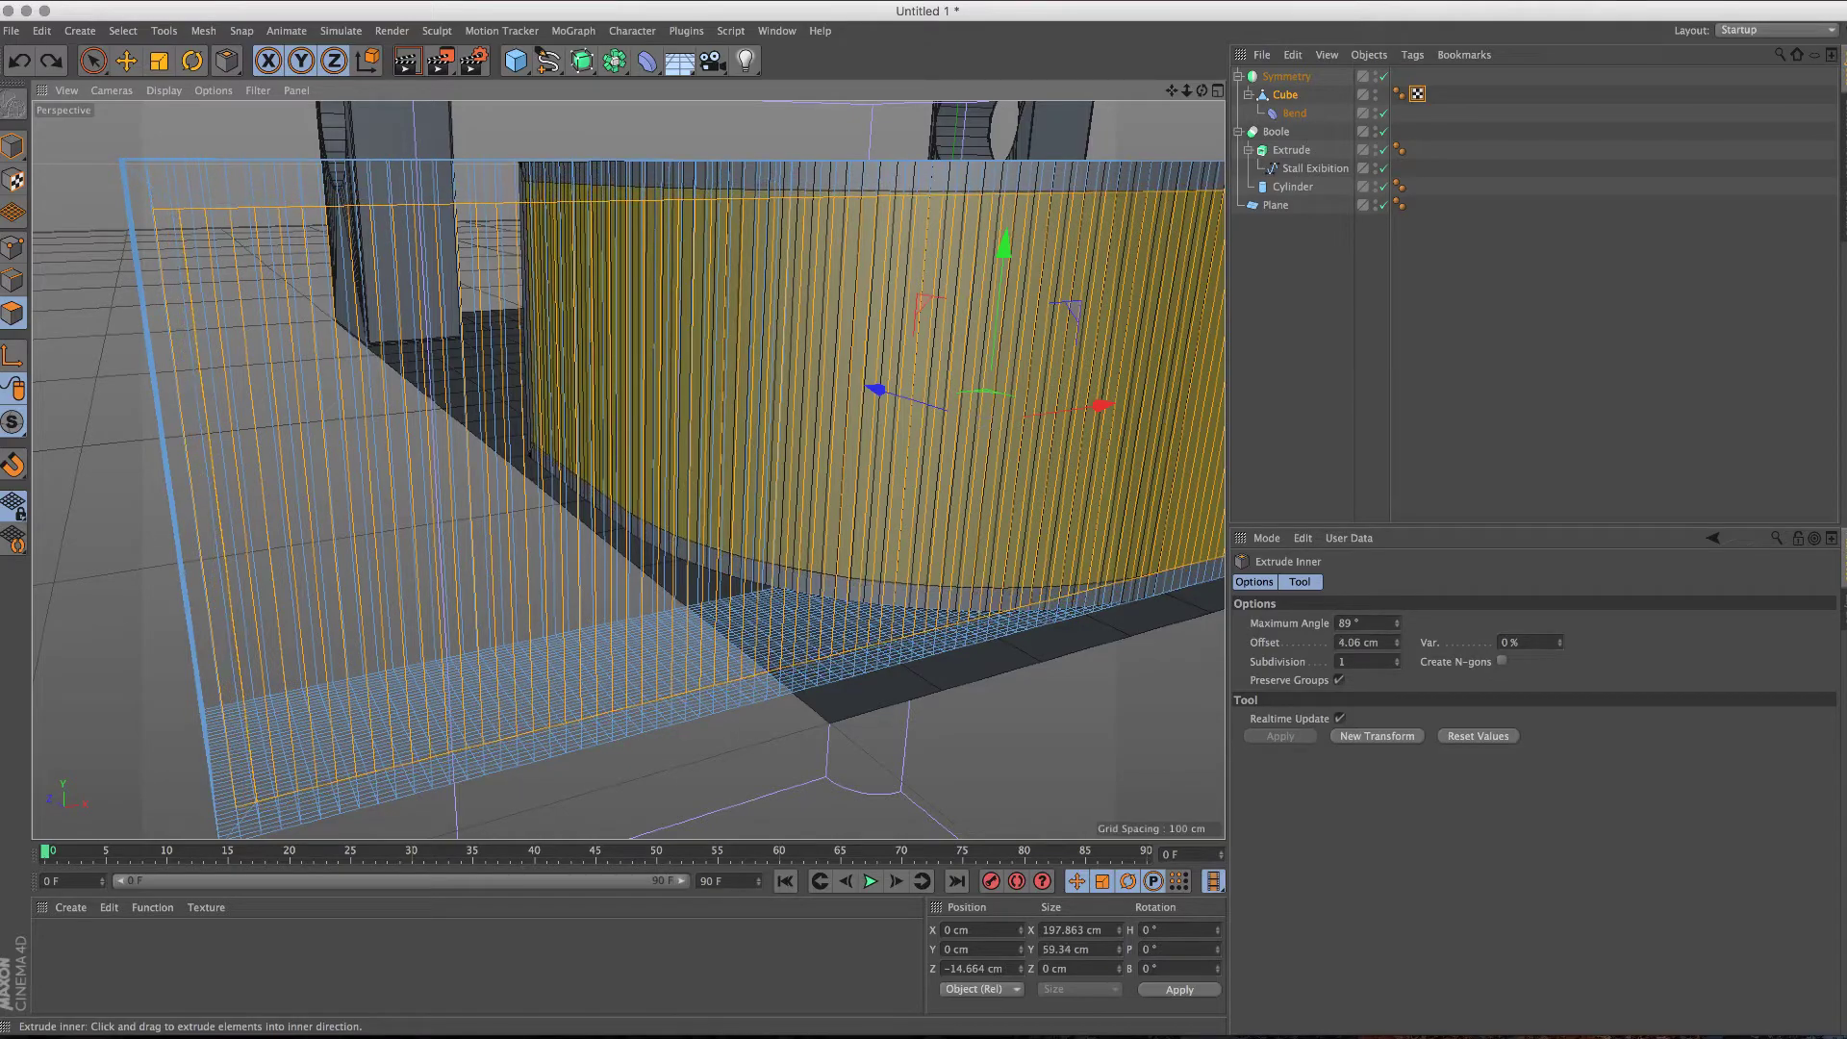
{"action": "mouse_move", "coordinate": [713, 412]}
{"action": "left_mouse_down", "text": "alt"}
{"action": "mouse_move", "coordinate": [721, 447]}
{"action": "mouse_move", "coordinate": [804, 384]}
{"action": "mouse_move", "coordinate": [654, 368]}
{"action": "mouse_move", "coordinate": [808, 425]}
{"action": "left_mouse_up", "text": "alt"}
{"action": "right_click", "coordinate": [796, 415]}
{"action": "left_click", "coordinate": [847, 614]}
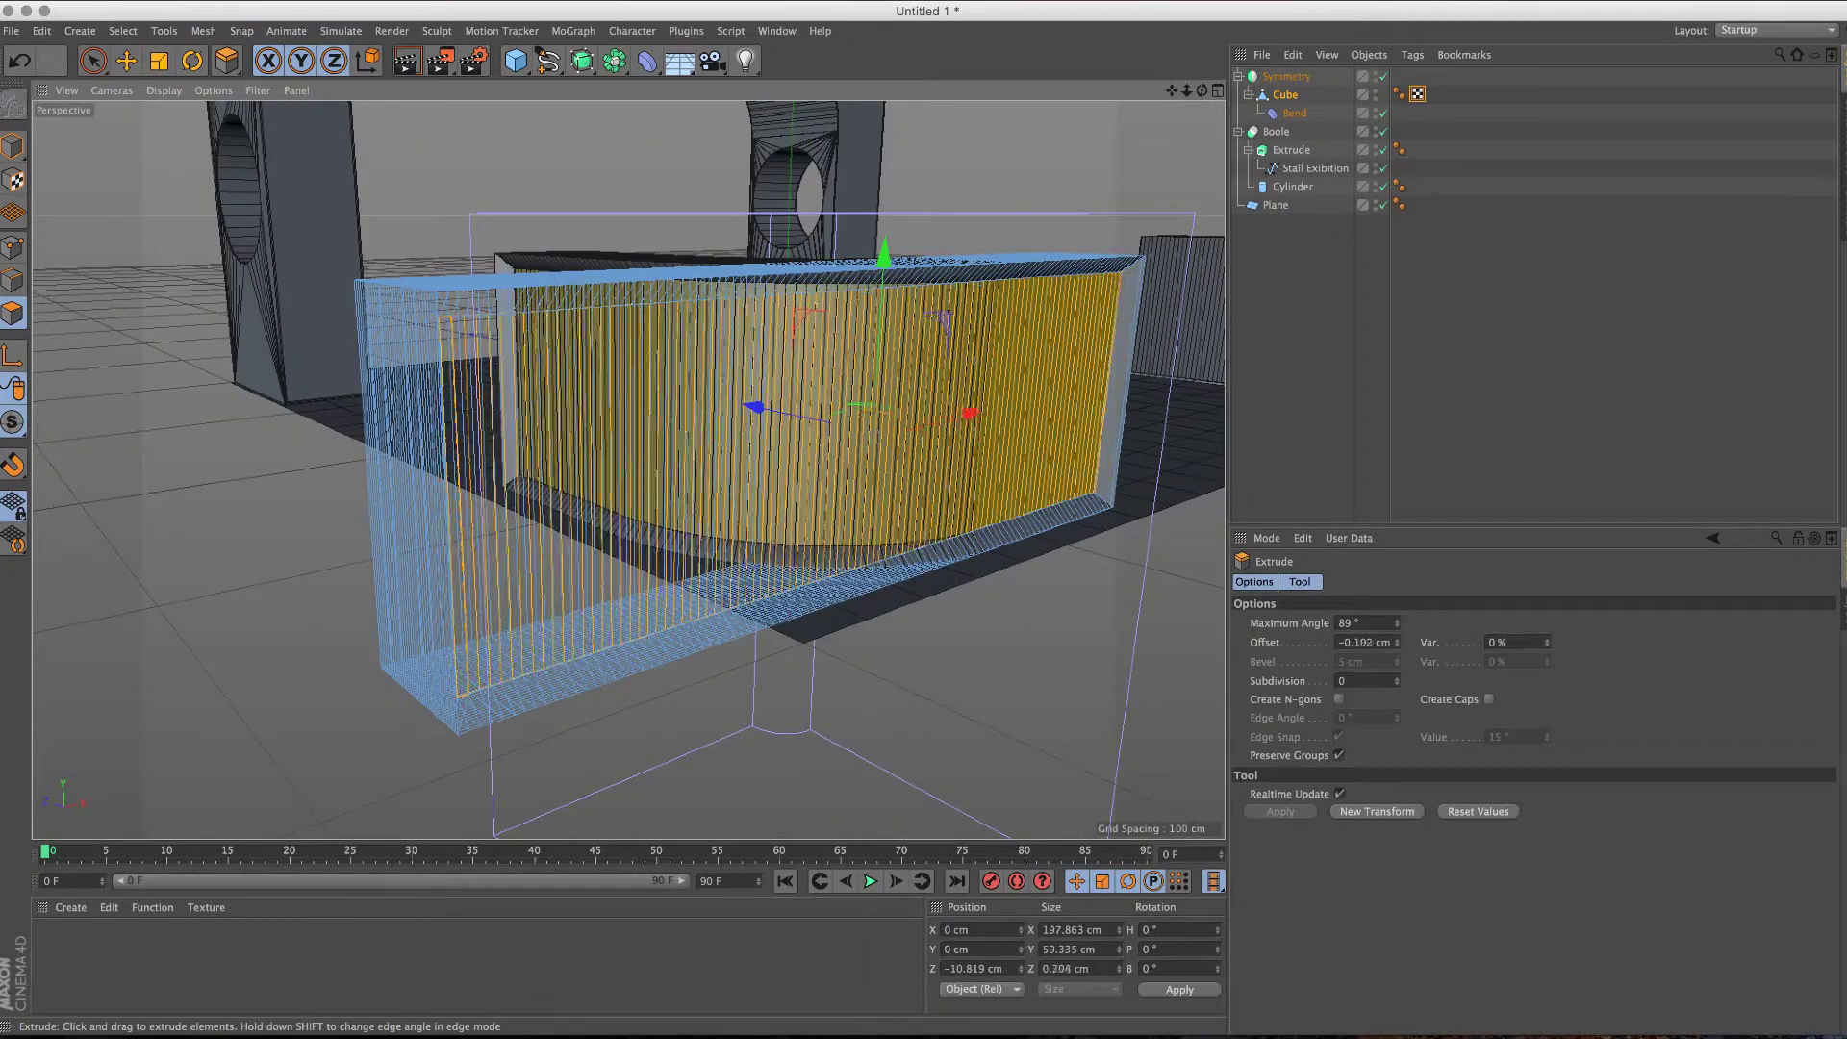
{"action": "left_click_drag", "start_coordinate": [933, 530], "coordinate": [928, 522]}
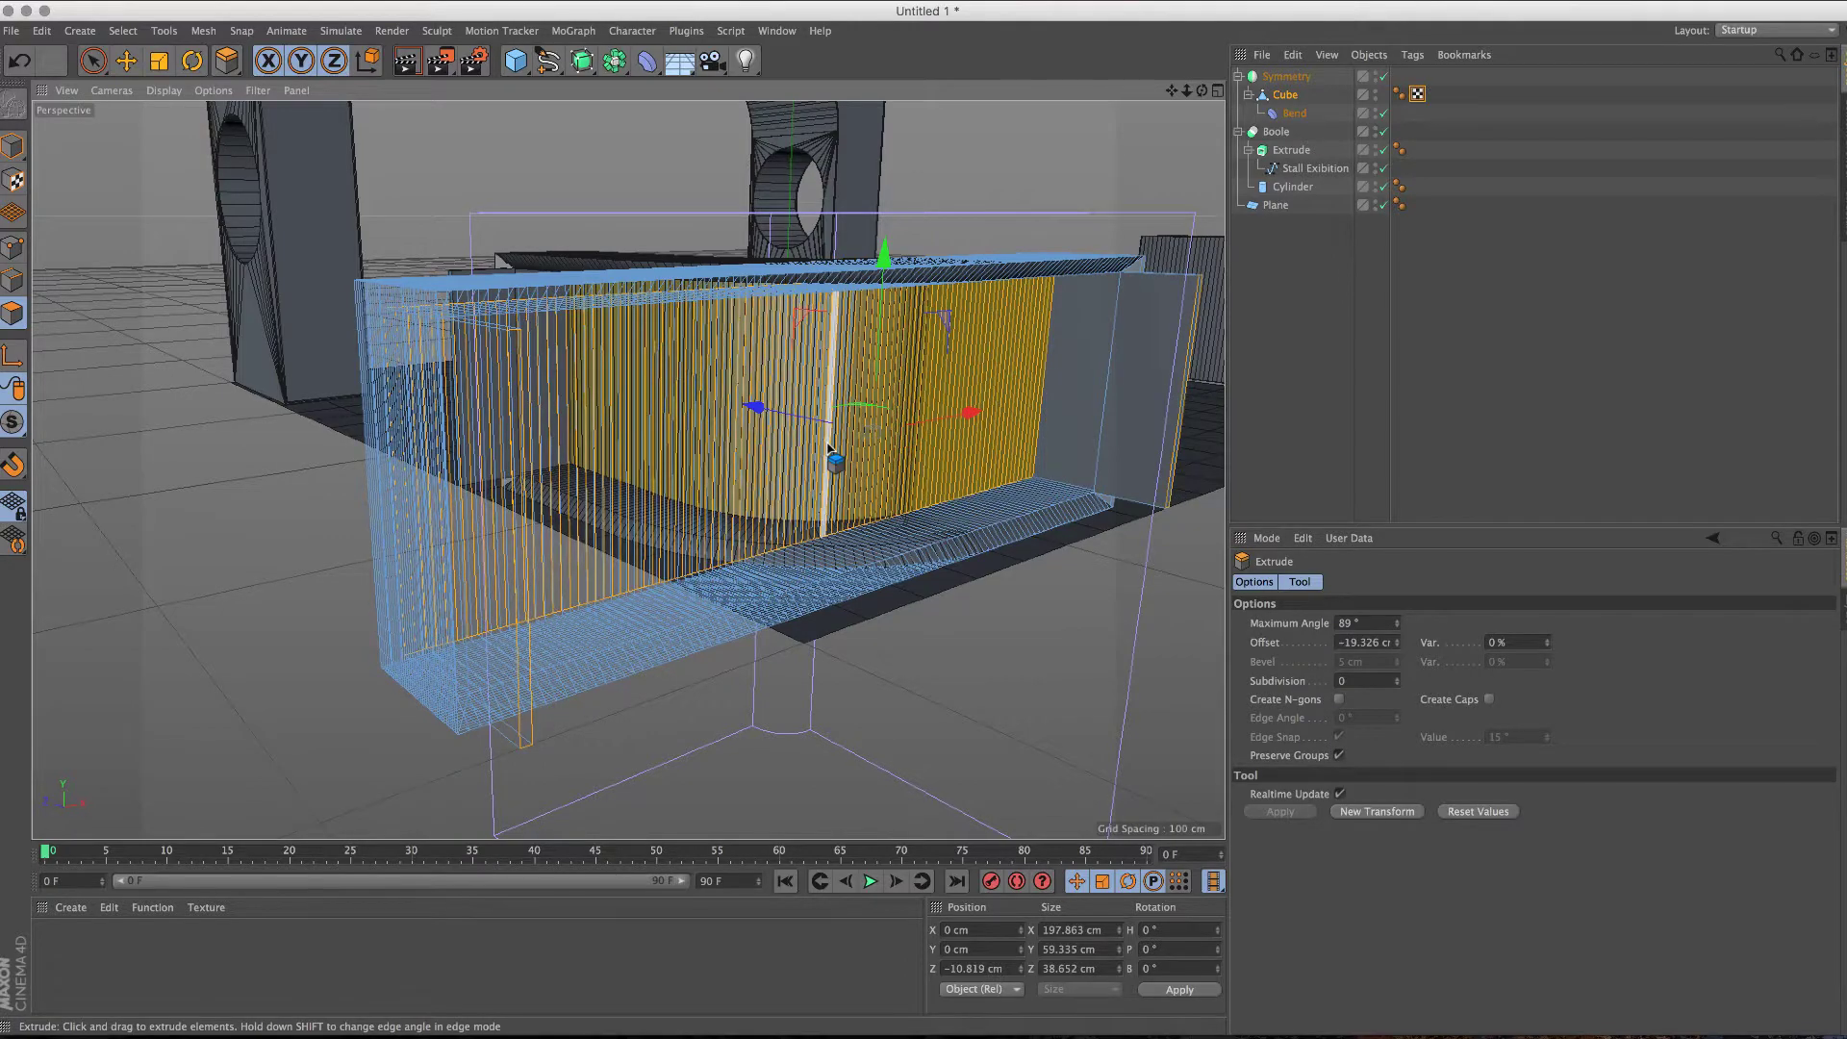
{"action": "key", "text": "ctrl+z"}
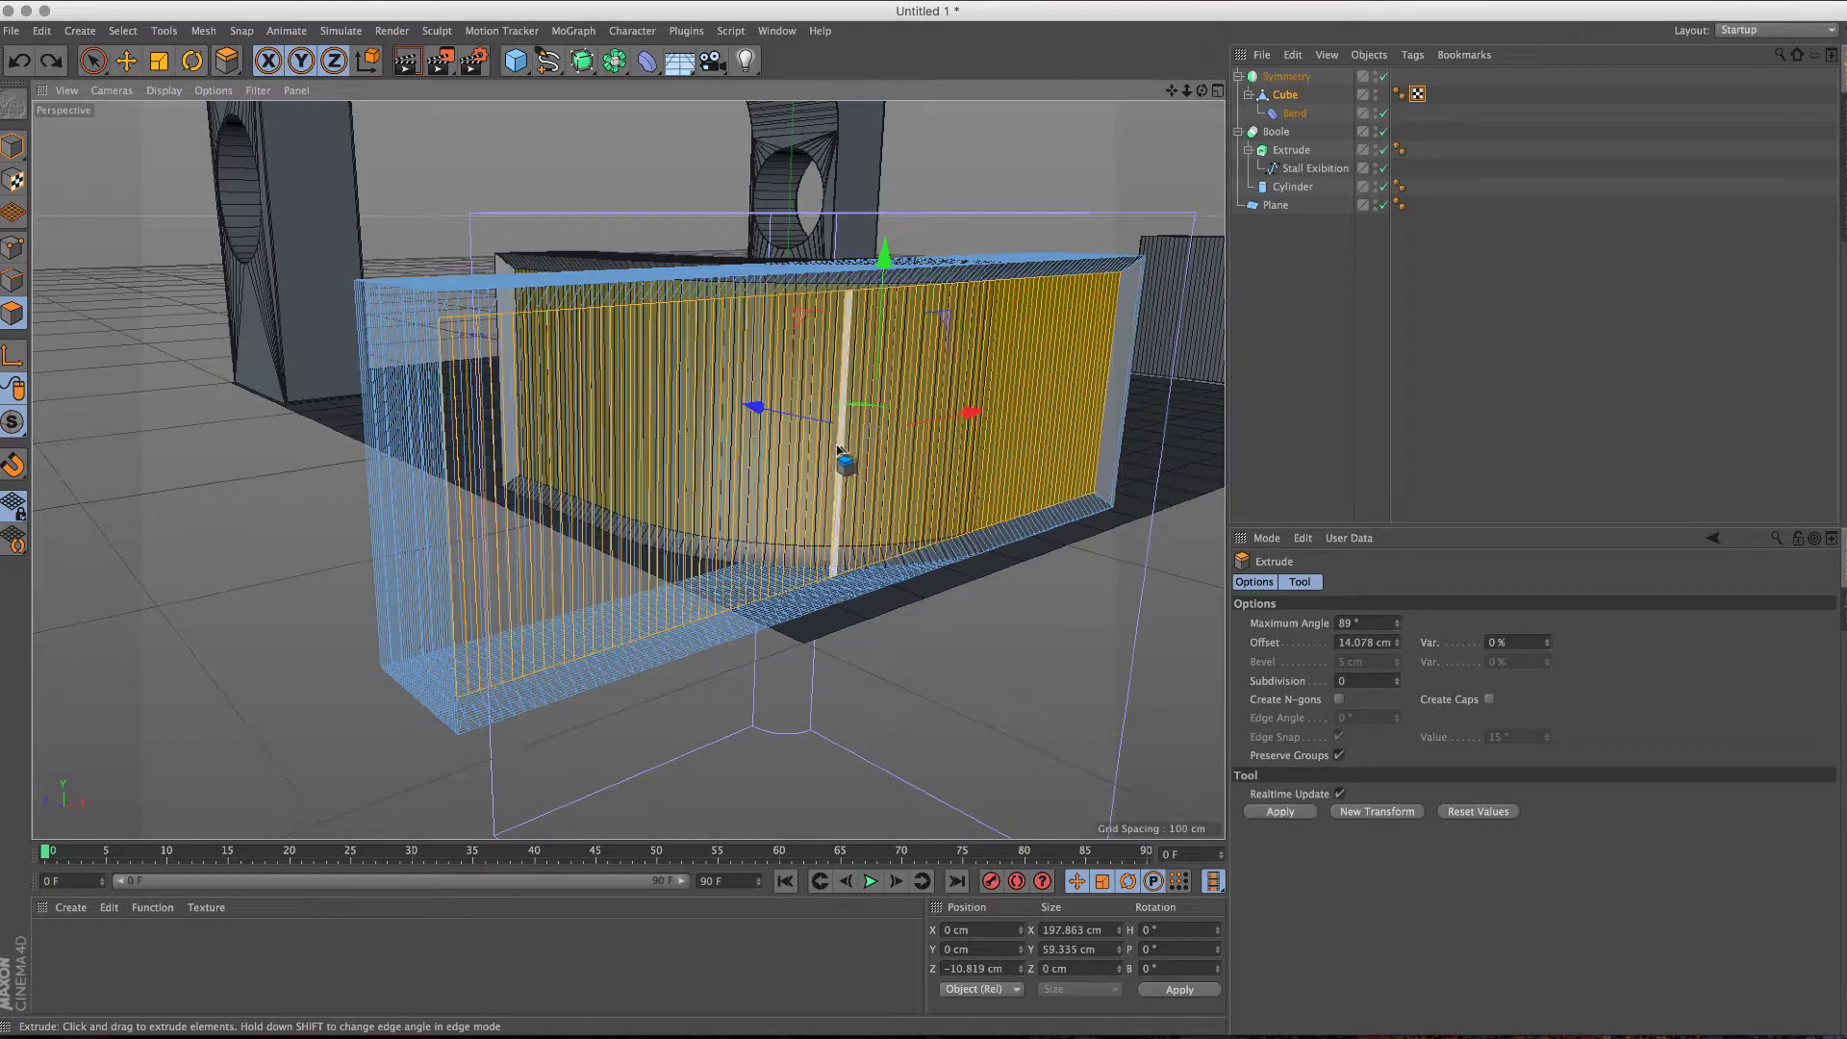
{"action": "mouse_move", "coordinate": [972, 423]}
{"action": "left_mouse_down"}
{"action": "mouse_move", "coordinate": [205, 243]}
{"action": "mouse_move", "coordinate": [794, 338]}
{"action": "mouse_move", "coordinate": [989, 297]}
{"action": "mouse_move", "coordinate": [429, 301]}
{"action": "mouse_move", "coordinate": [494, 364]}
{"action": "mouse_move", "coordinate": [337, 400]}
{"action": "mouse_move", "coordinate": [309, 459]}
{"action": "mouse_move", "coordinate": [363, 256]}
{"action": "mouse_move", "coordinate": [626, 474]}
{"action": "mouse_move", "coordinate": [430, 535]}
{"action": "left_mouse_up"}
{"action": "left_click", "coordinate": [13, 315]}
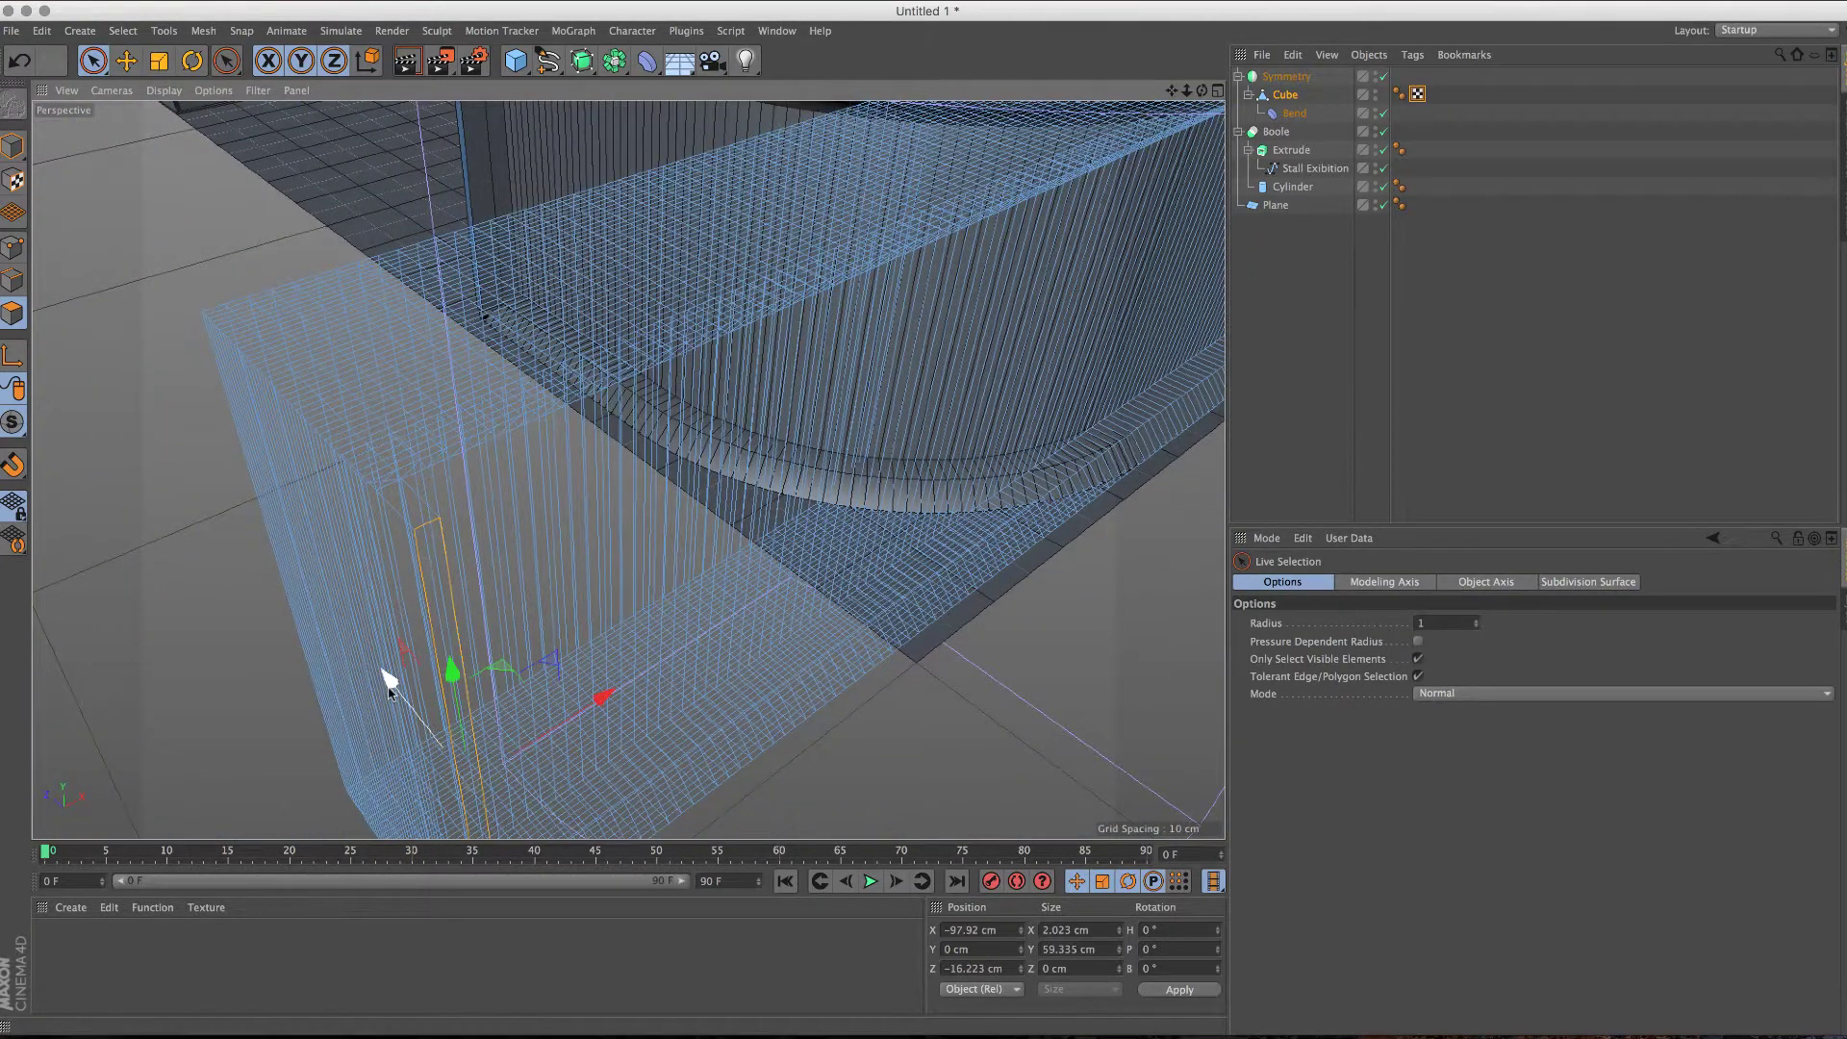
{"action": "left_click_drag", "start_coordinate": [420, 635], "coordinate": [279, 791], "text": "alt"}
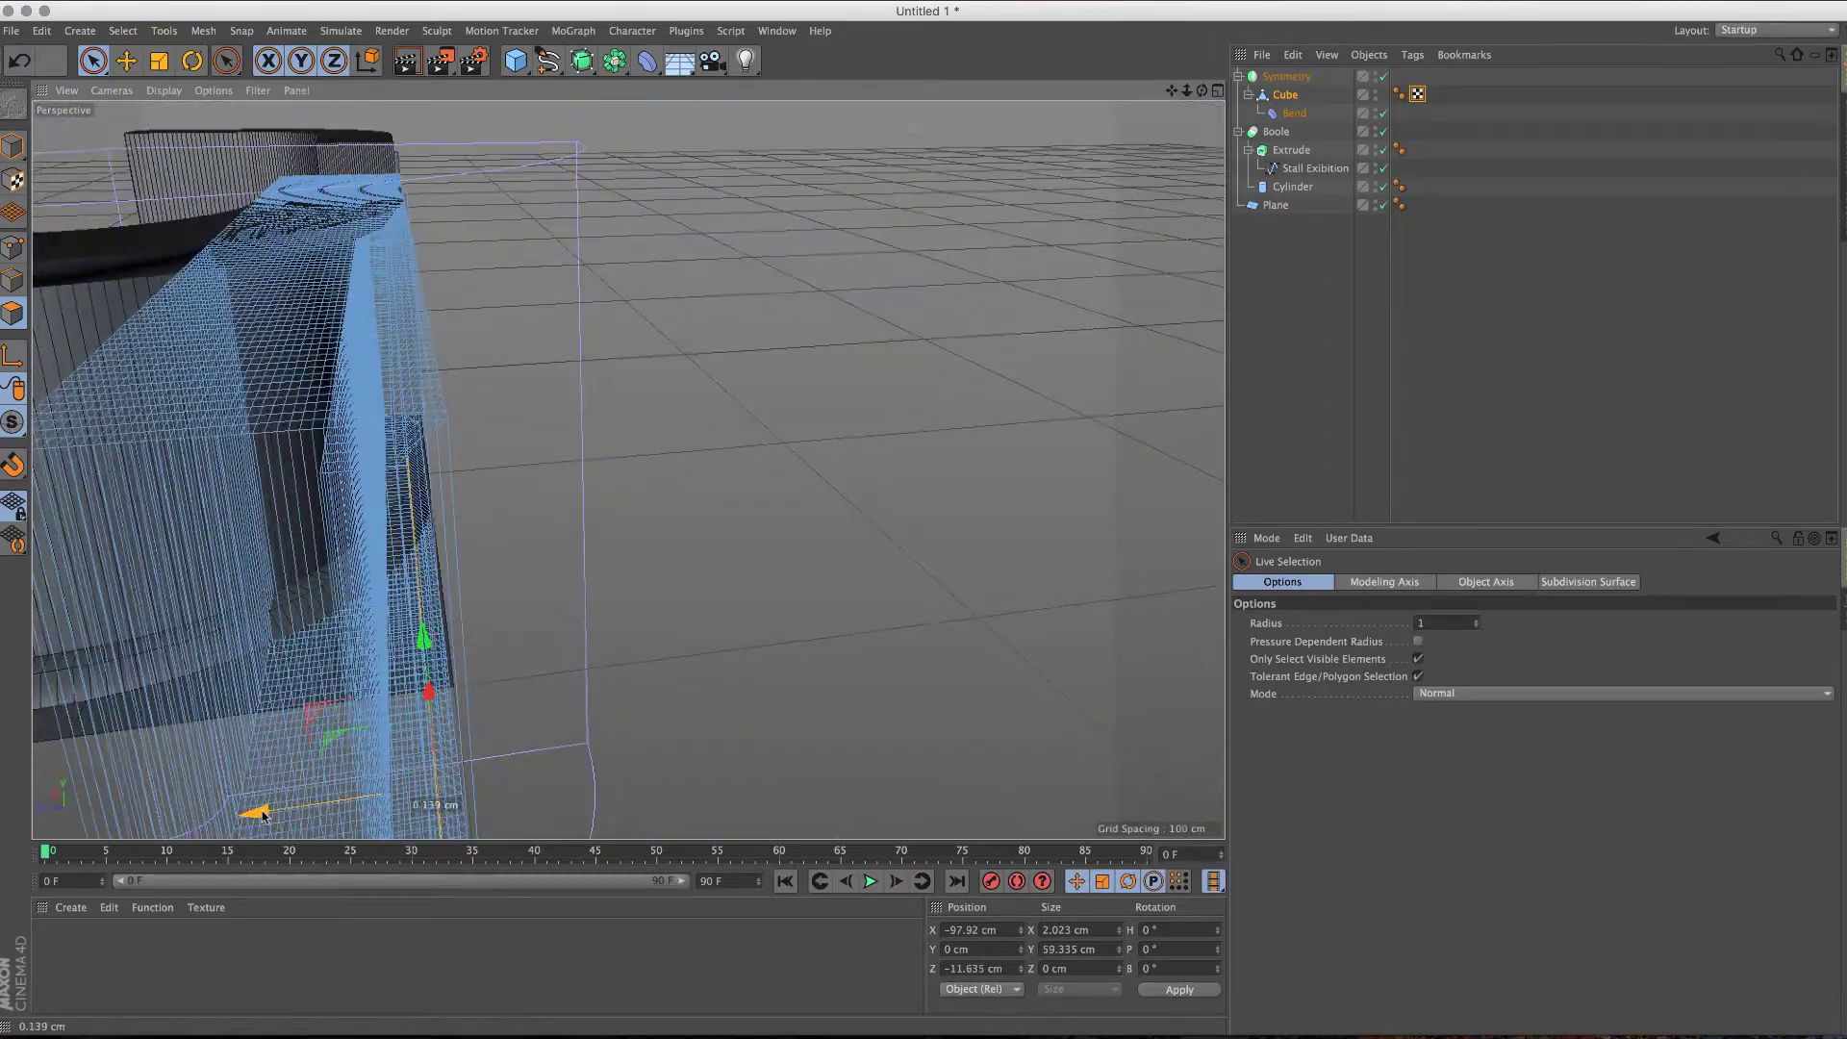
{"action": "mouse_move", "coordinate": [488, 577]}
{"action": "left_mouse_down", "text": "alt"}
{"action": "mouse_move", "coordinate": [309, 545]}
{"action": "mouse_move", "coordinate": [618, 445]}
{"action": "mouse_move", "coordinate": [608, 508]}
{"action": "mouse_move", "coordinate": [527, 584]}
{"action": "mouse_move", "coordinate": [647, 606]}
{"action": "mouse_move", "coordinate": [626, 680]}
{"action": "mouse_move", "coordinate": [618, 383]}
{"action": "mouse_move", "coordinate": [555, 392]}
{"action": "mouse_move", "coordinate": [557, 350]}
{"action": "mouse_move", "coordinate": [796, 379]}
{"action": "mouse_move", "coordinate": [528, 495]}
{"action": "mouse_move", "coordinate": [976, 464]}
{"action": "mouse_move", "coordinate": [743, 503]}
{"action": "mouse_move", "coordinate": [673, 481]}
{"action": "mouse_move", "coordinate": [721, 507]}
{"action": "left_mouse_up", "text": "alt"}
{"action": "left_click", "coordinate": [620, 444]}
{"action": "left_click", "coordinate": [577, 658]}
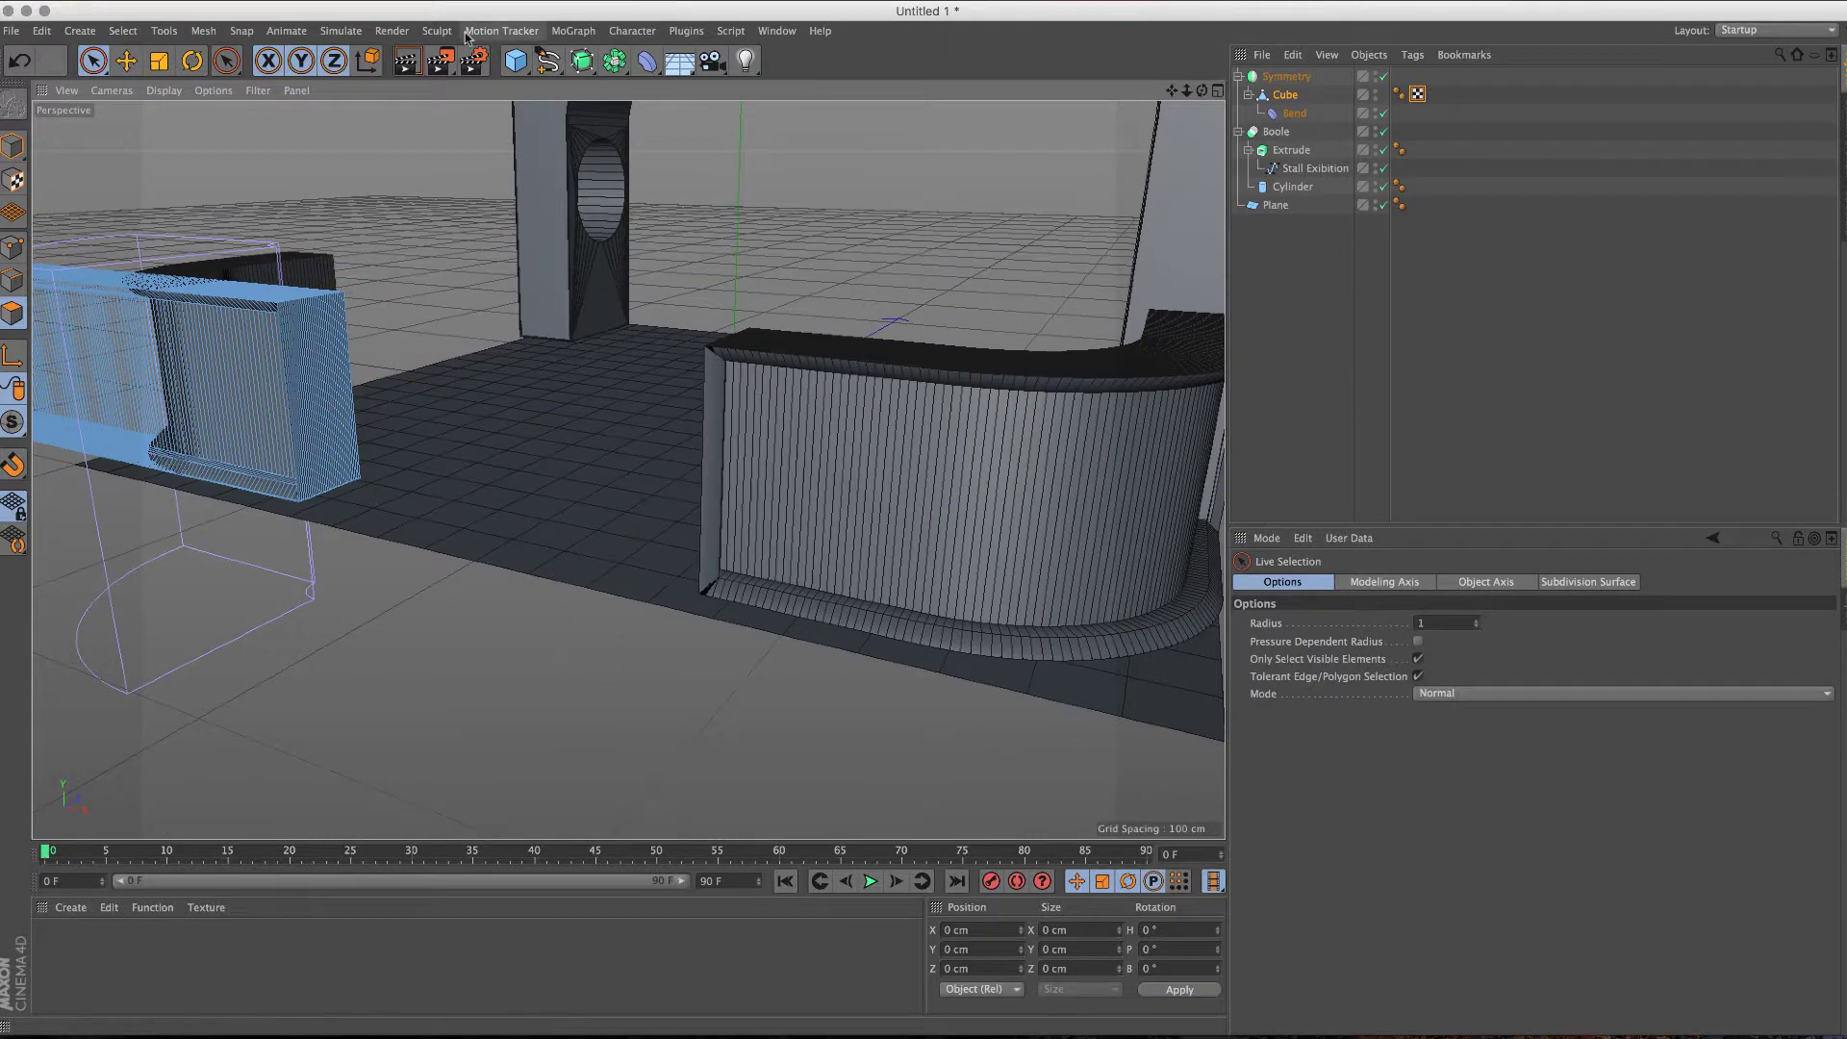
{"action": "left_click", "coordinate": [416, 72]}
{"action": "mouse_move", "coordinate": [494, 544]}
{"action": "left_mouse_down", "text": "alt"}
{"action": "mouse_move", "coordinate": [500, 477]}
{"action": "mouse_move", "coordinate": [702, 461]}
{"action": "mouse_move", "coordinate": [398, 291]}
{"action": "left_mouse_up", "text": "alt"}
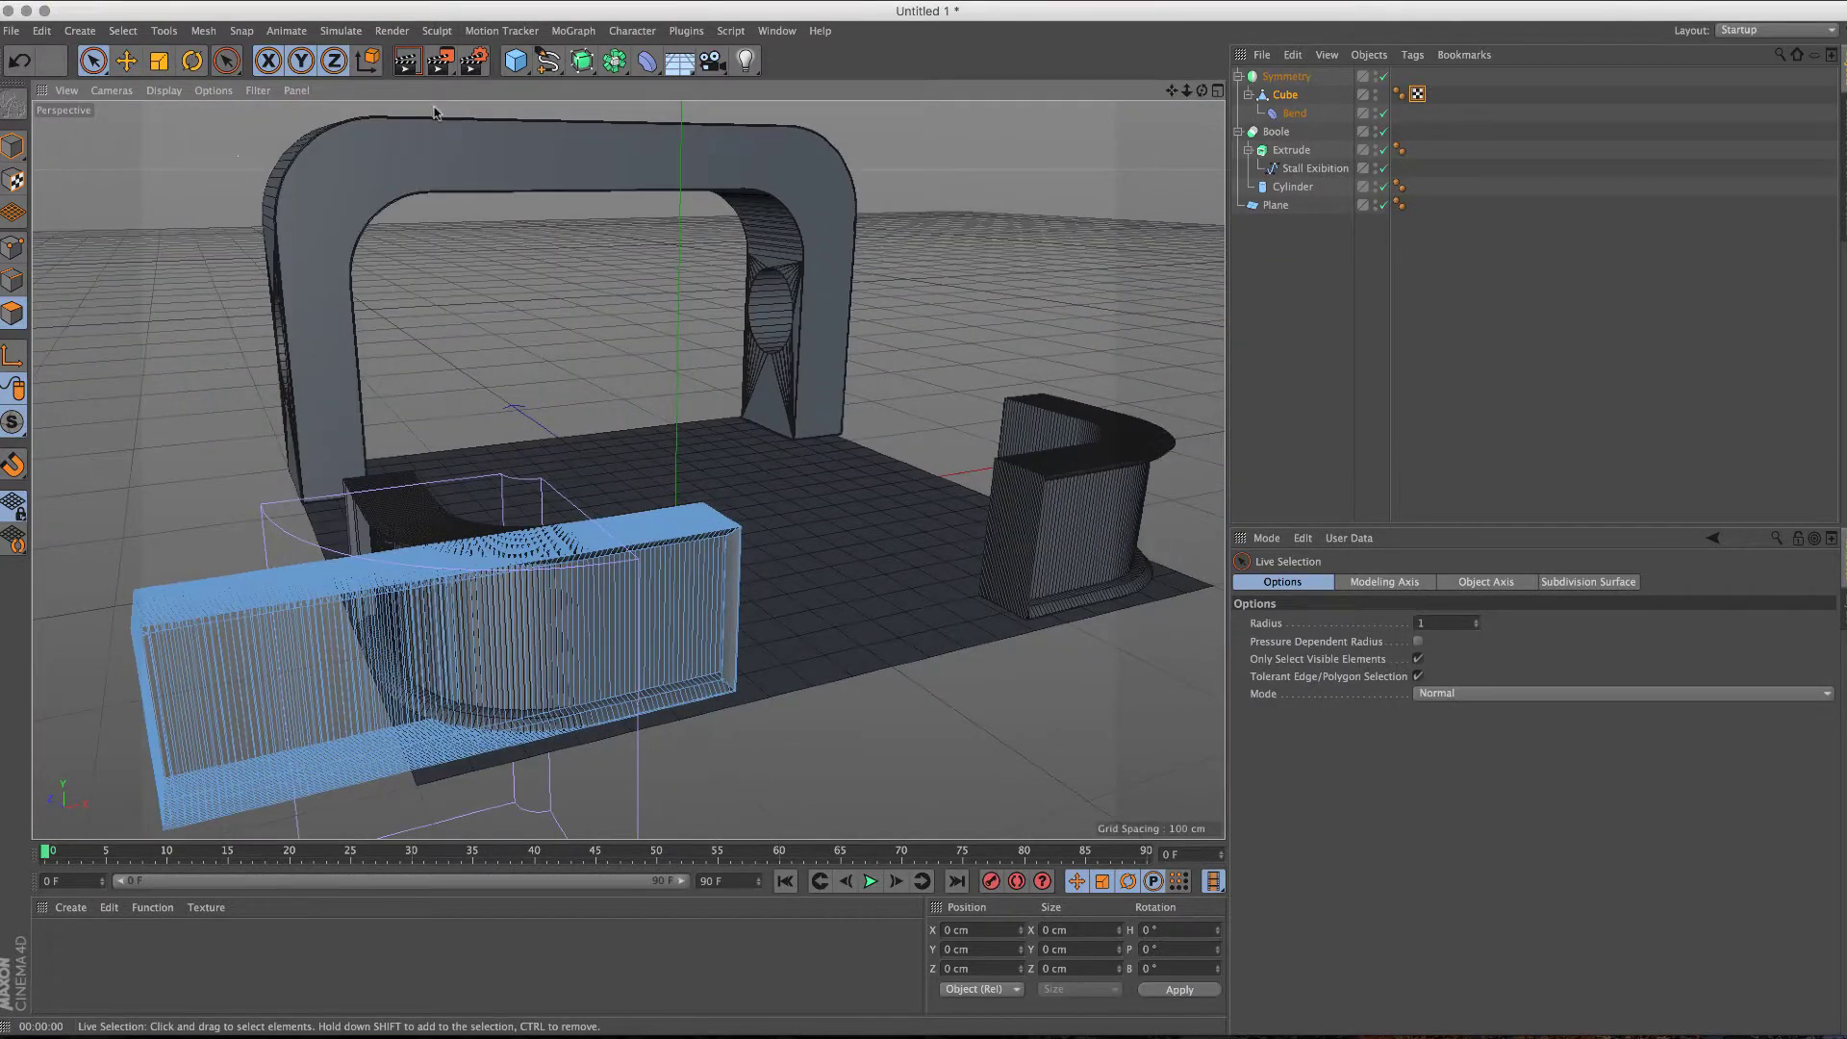
Step: Add a cube scaled into a thin beam along X, plus a Bend deformer
{"action": "left_click_drag", "start_coordinate": [516, 60], "coordinate": [562, 78]}
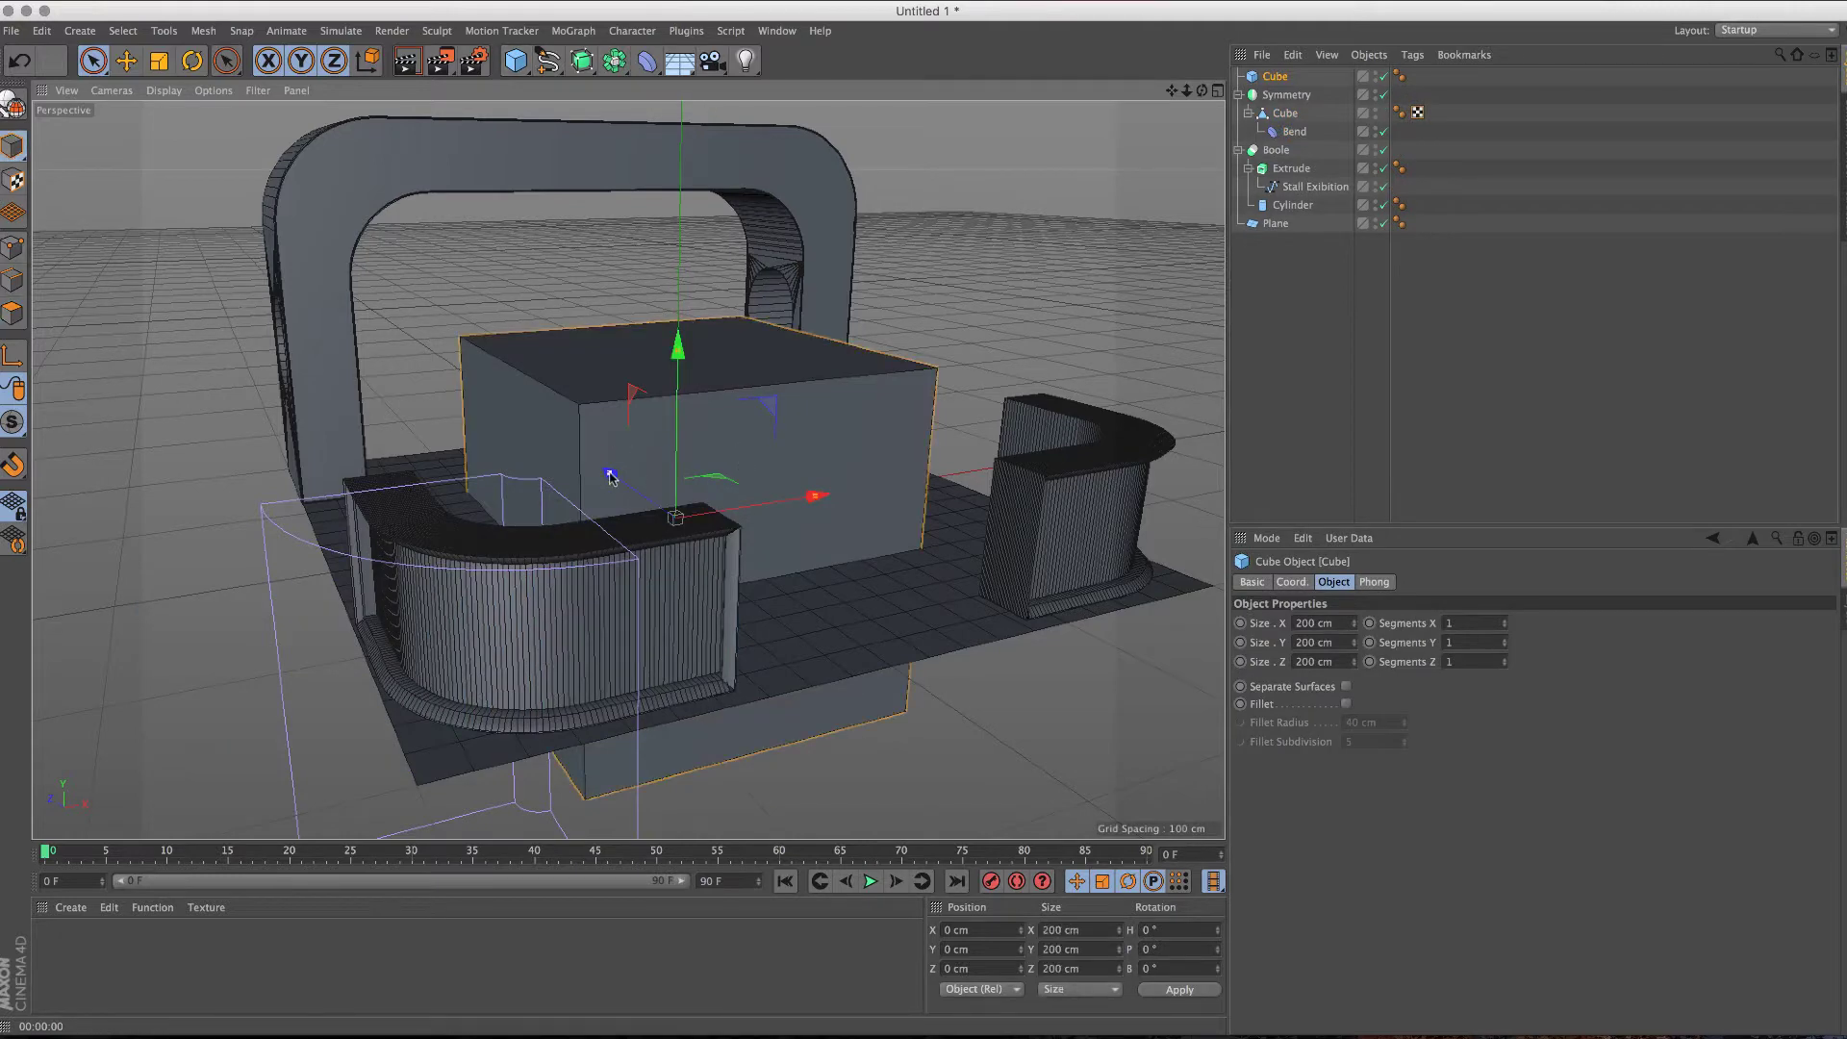
{"action": "left_click_drag", "start_coordinate": [675, 518], "coordinate": [671, 510]}
{"action": "mouse_move", "coordinate": [815, 499]}
{"action": "left_mouse_down"}
{"action": "mouse_move", "coordinate": [684, 519]}
{"action": "mouse_move", "coordinate": [651, 379]}
{"action": "mouse_move", "coordinate": [727, 300]}
{"action": "left_mouse_up"}
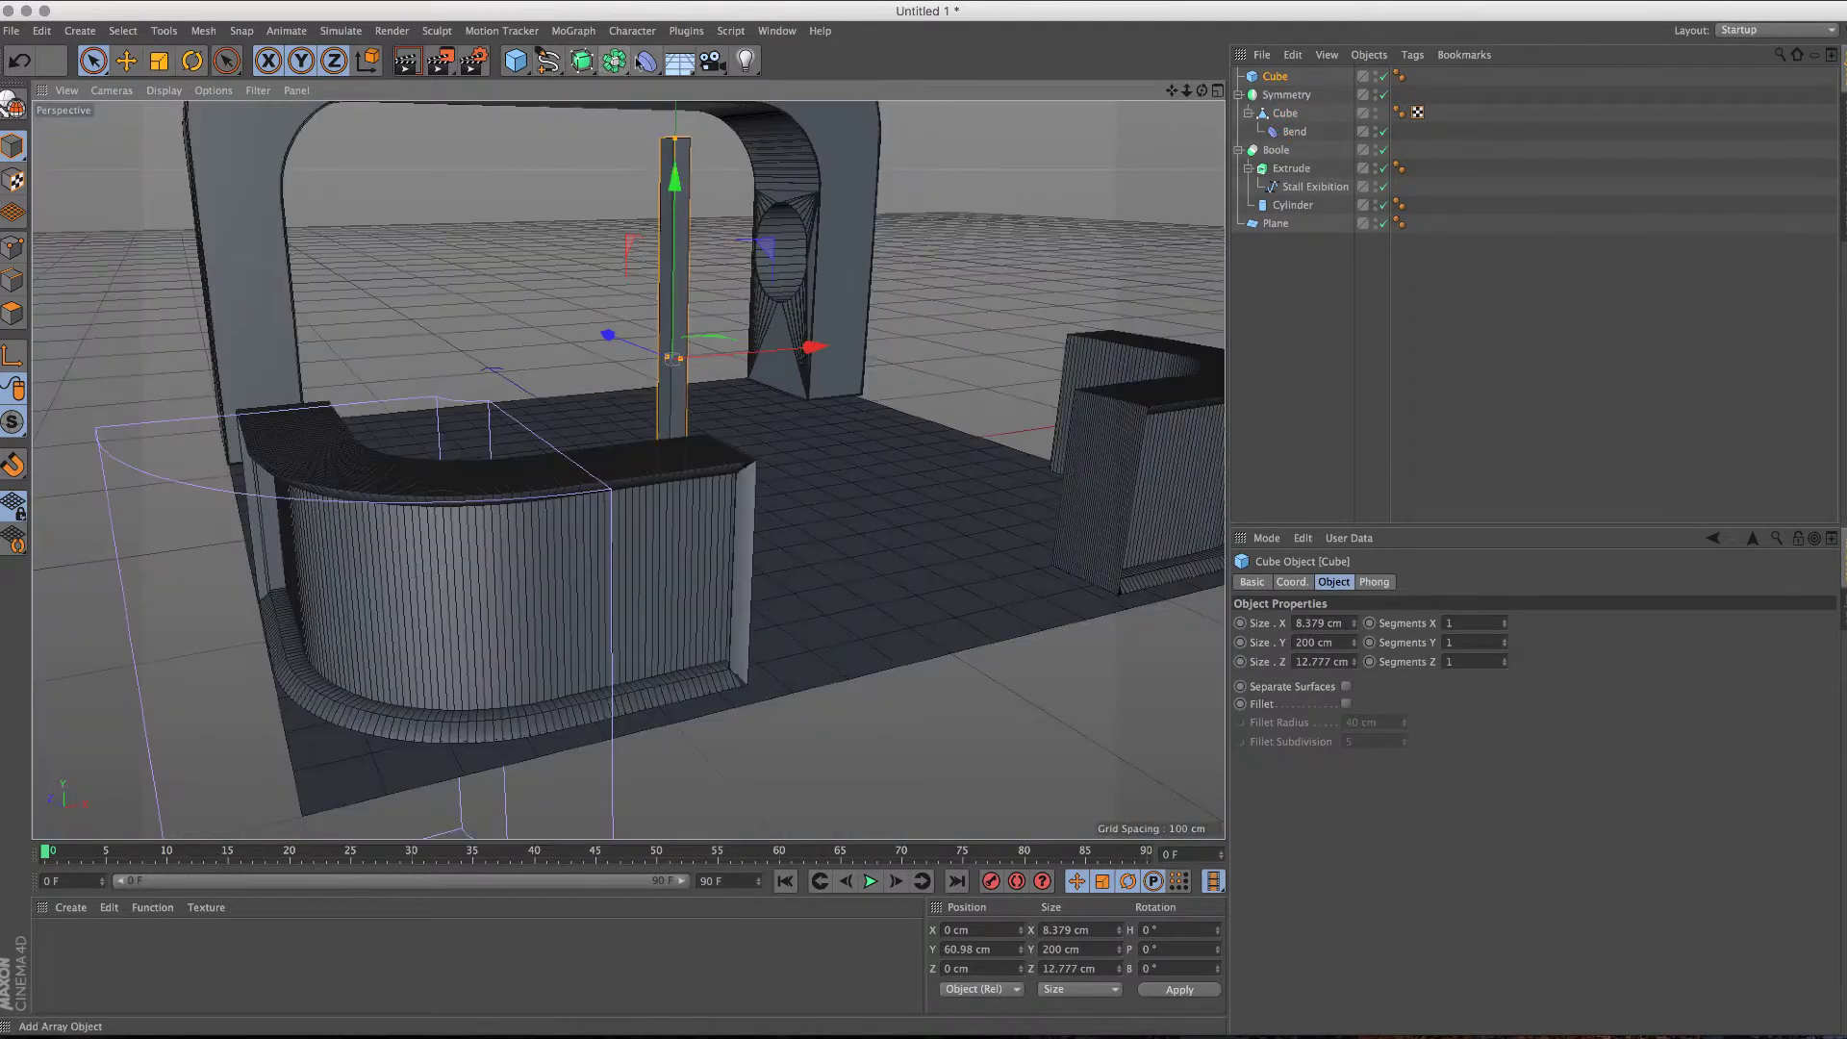
{"action": "left_click", "coordinate": [645, 61]}
{"action": "left_click_drag", "start_coordinate": [1414, 660], "coordinate": [1462, 616]}
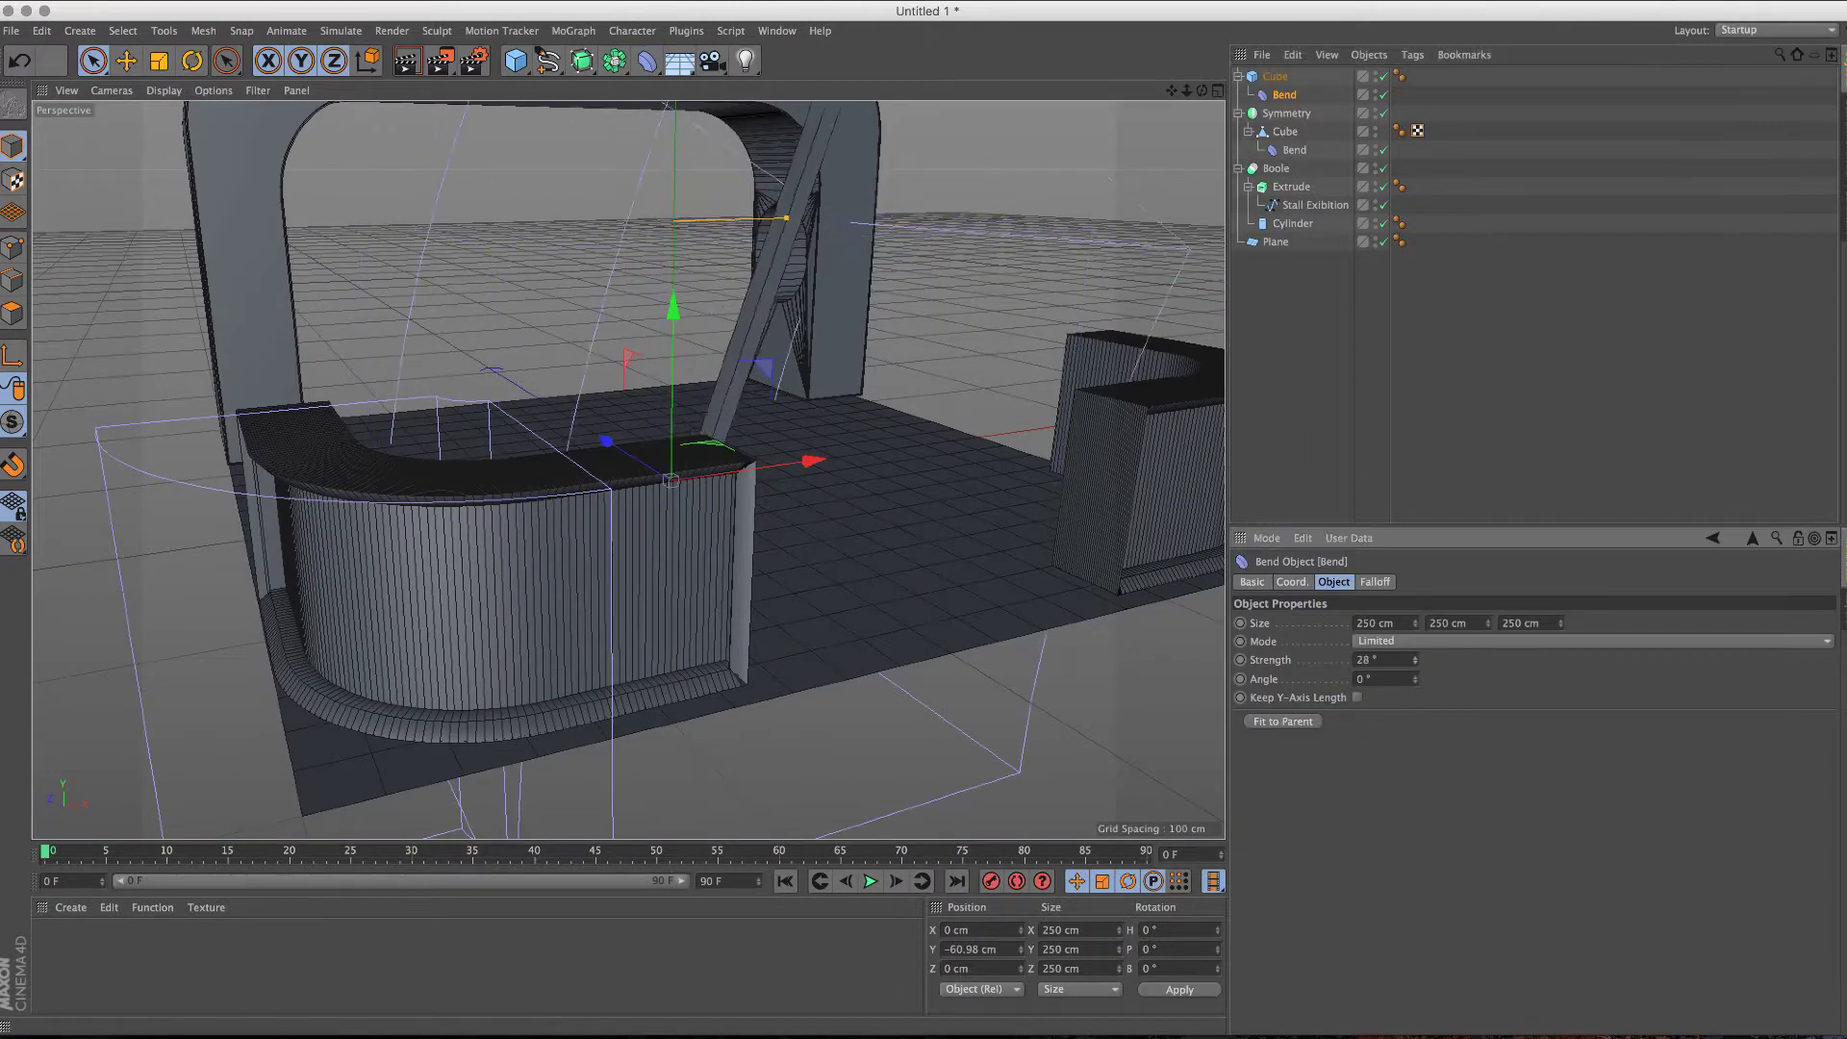
{"action": "key", "text": "ctrl+z"}
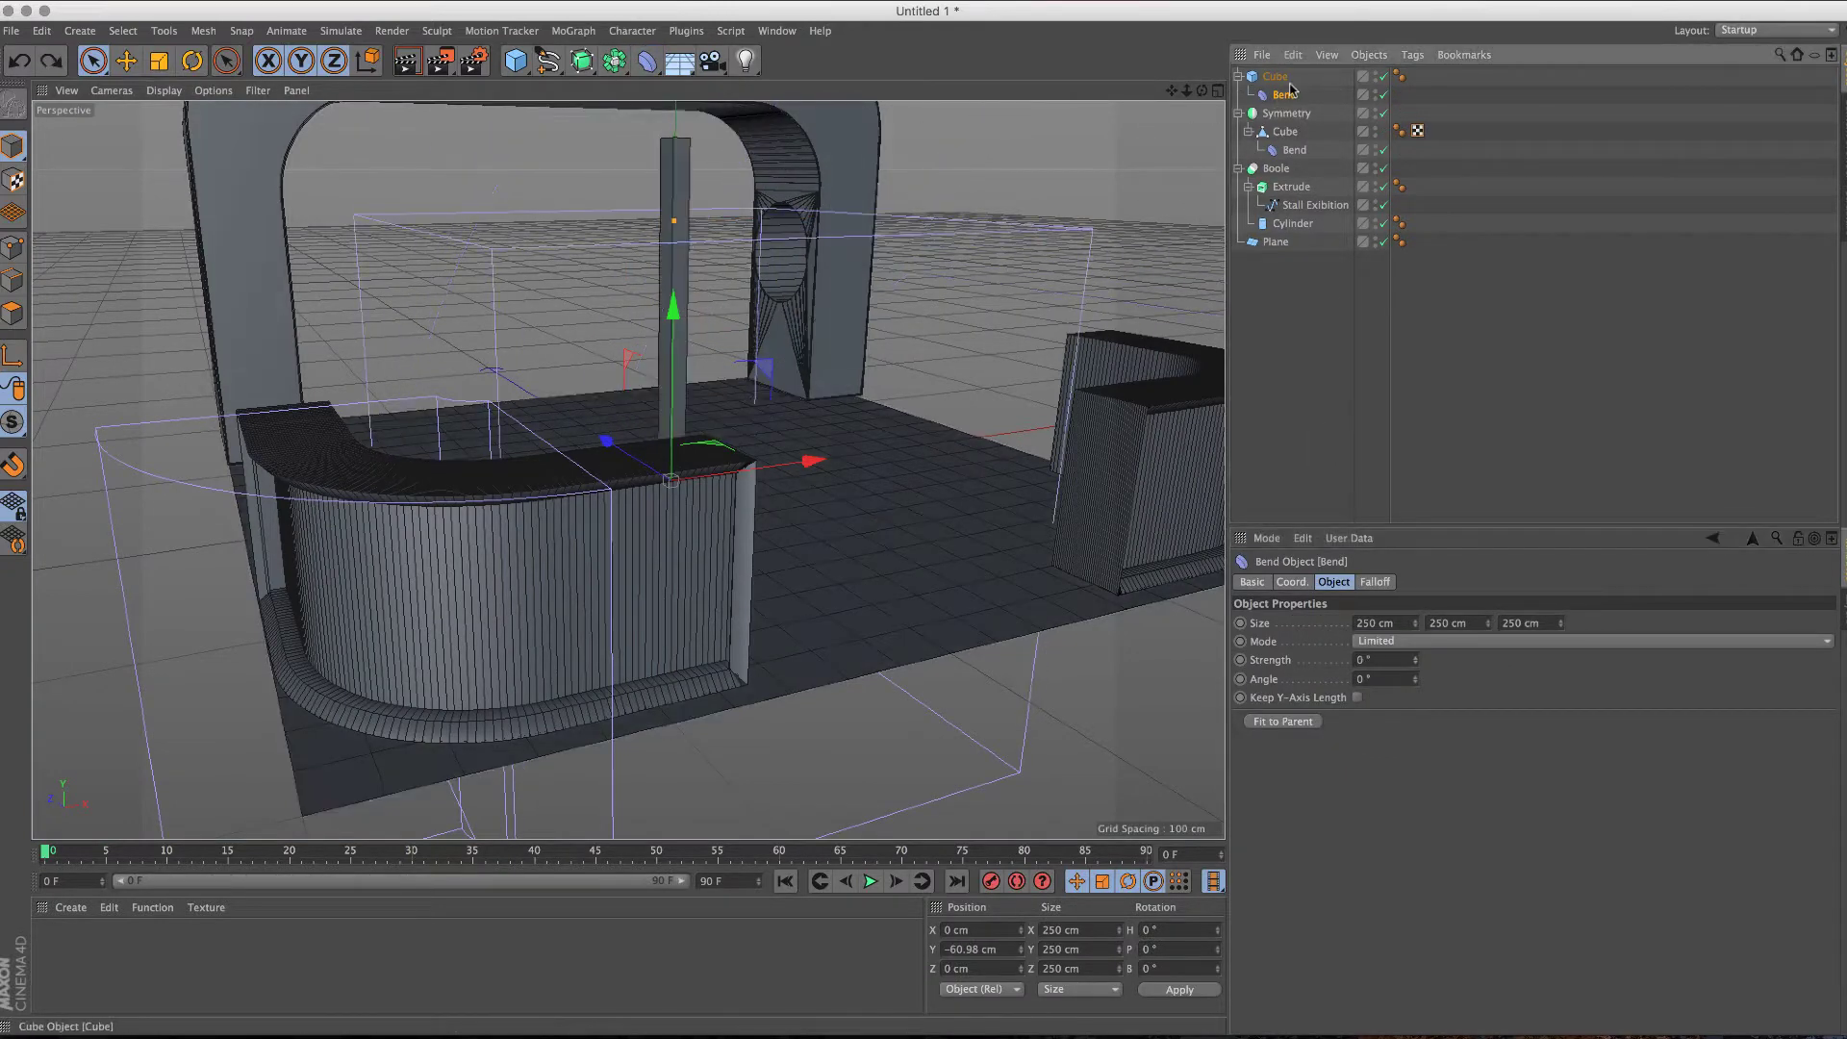
Step: Rotate the Bend deformer H 90° and raise its Strength to 90°
{"action": "left_click", "coordinate": [192, 60]}
{"action": "left_click_drag", "start_coordinate": [808, 481], "coordinate": [577, 500], "text": "shift"}
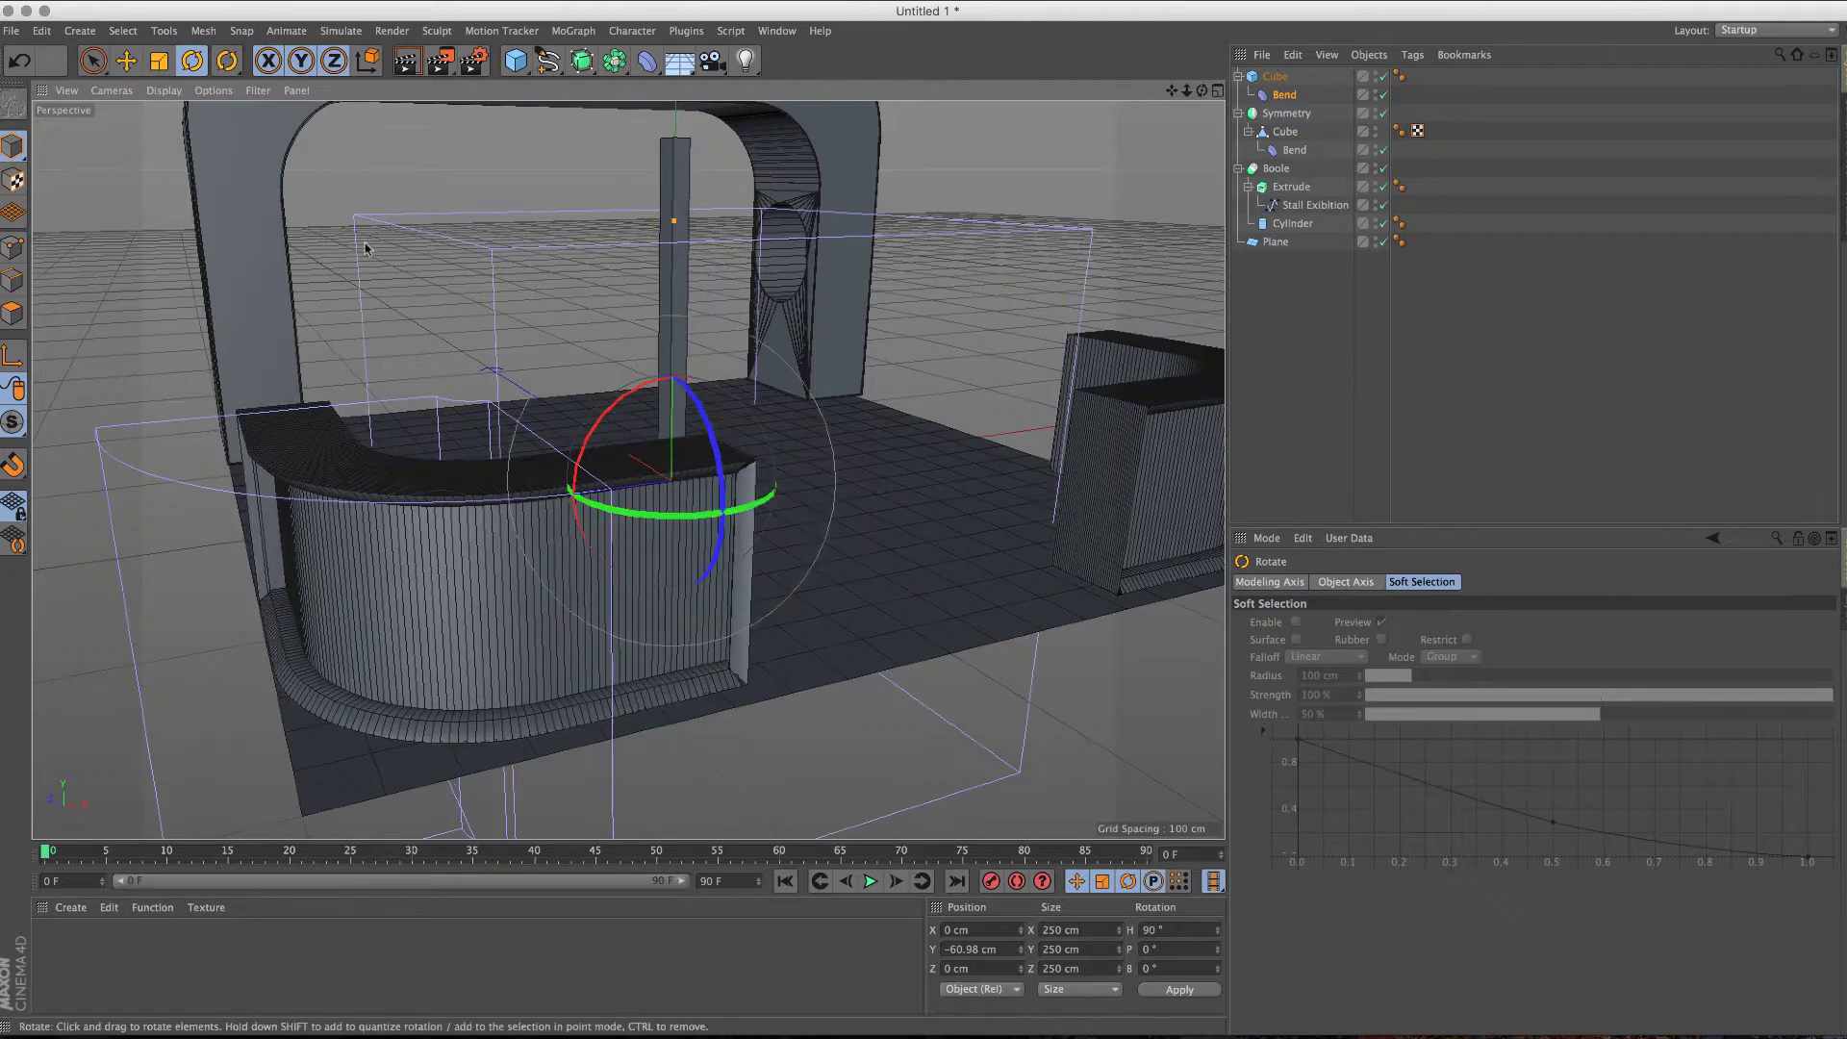
{"action": "key", "text": "space"}
{"action": "left_click", "coordinate": [1284, 94]}
{"action": "left_click_drag", "start_coordinate": [1414, 660], "coordinate": [1510, 596]}
Step: Give the beam 51 Y segments, lengthen it, and reposition and shrink the Bend deformer
{"action": "left_click", "coordinate": [1275, 76]}
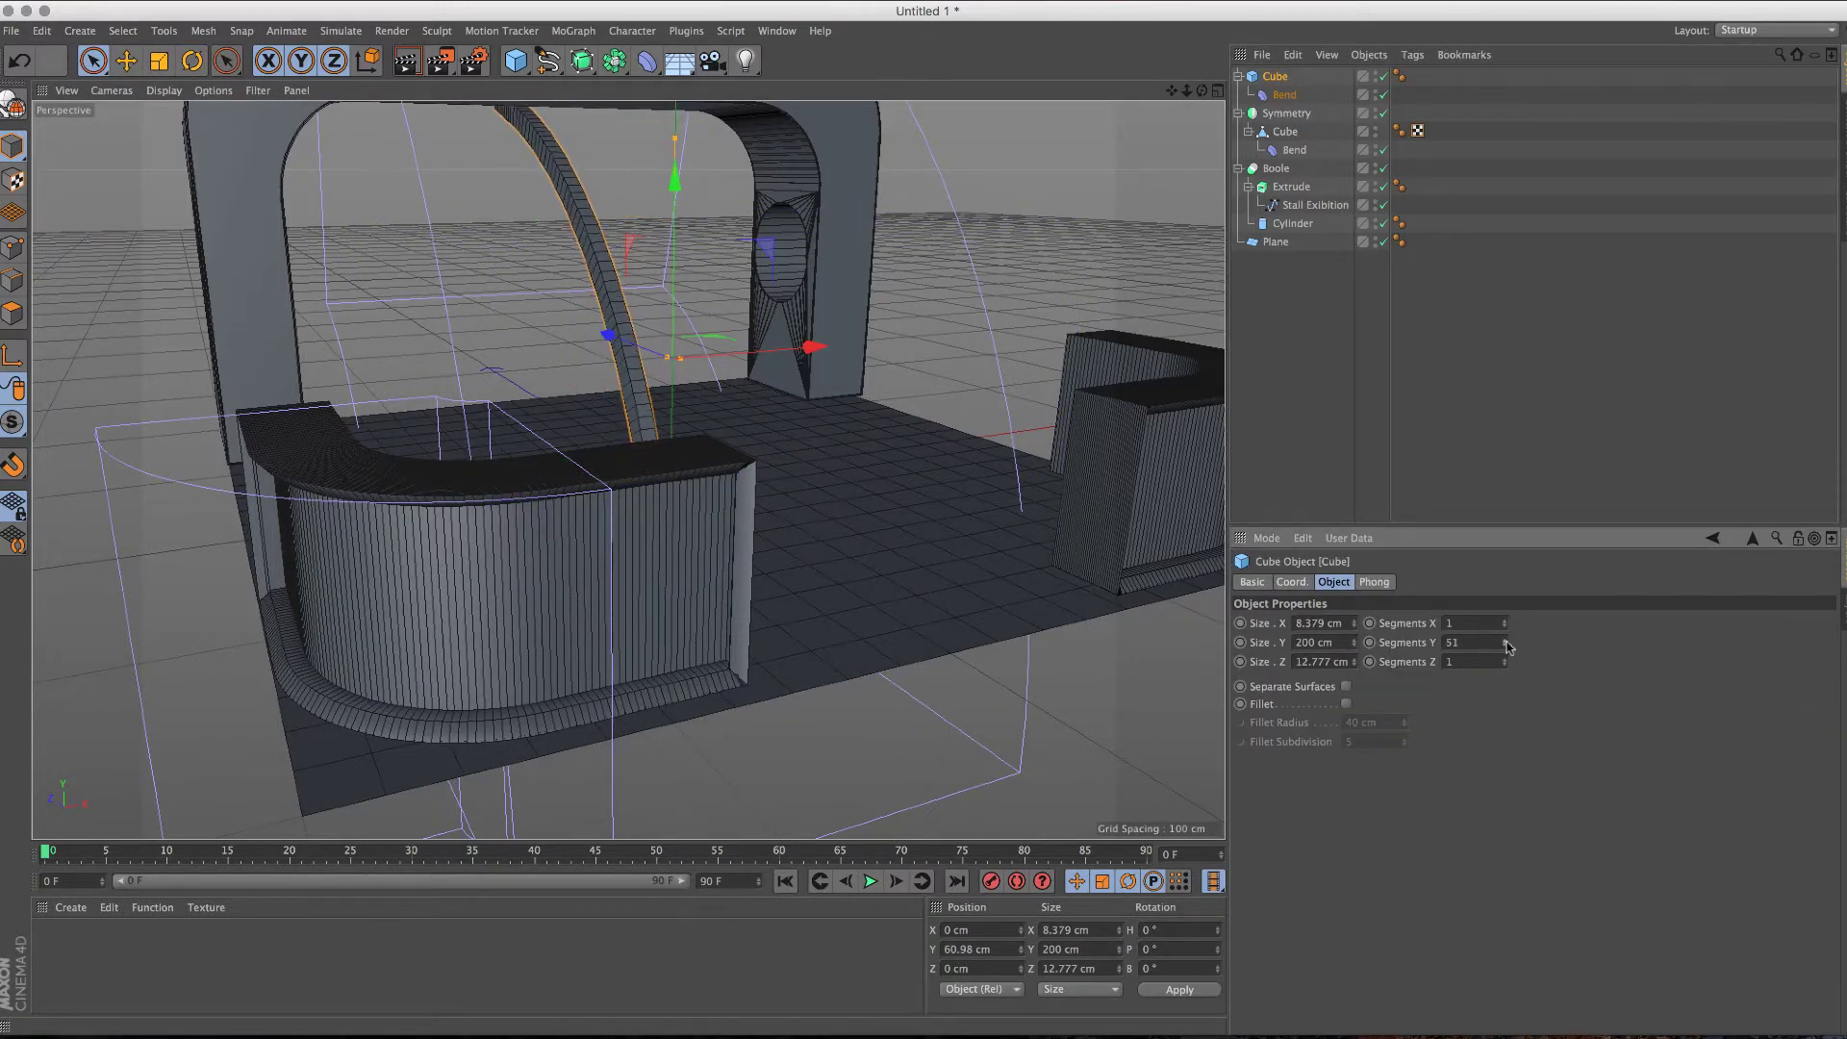
{"action": "left_click_drag", "start_coordinate": [775, 400], "coordinate": [1181, 320], "text": "alt"}
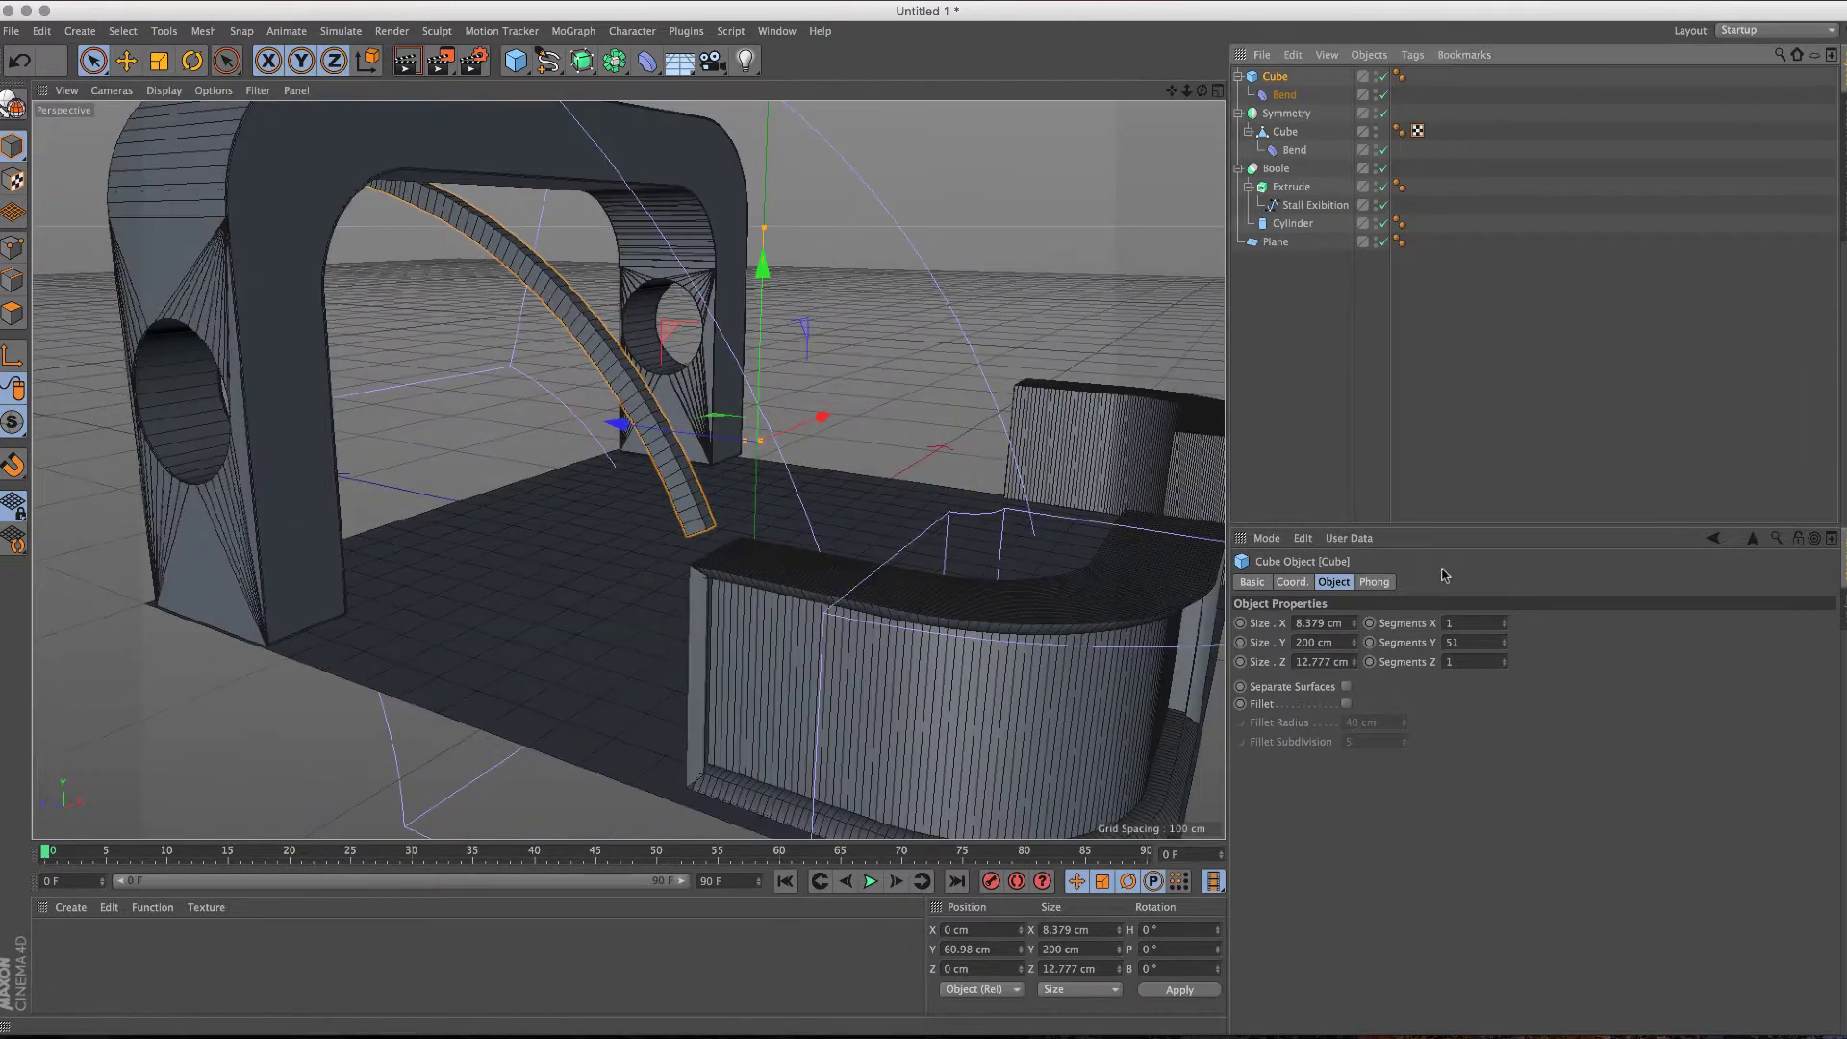
{"action": "left_click_drag", "start_coordinate": [1353, 643], "coordinate": [1354, 606]}
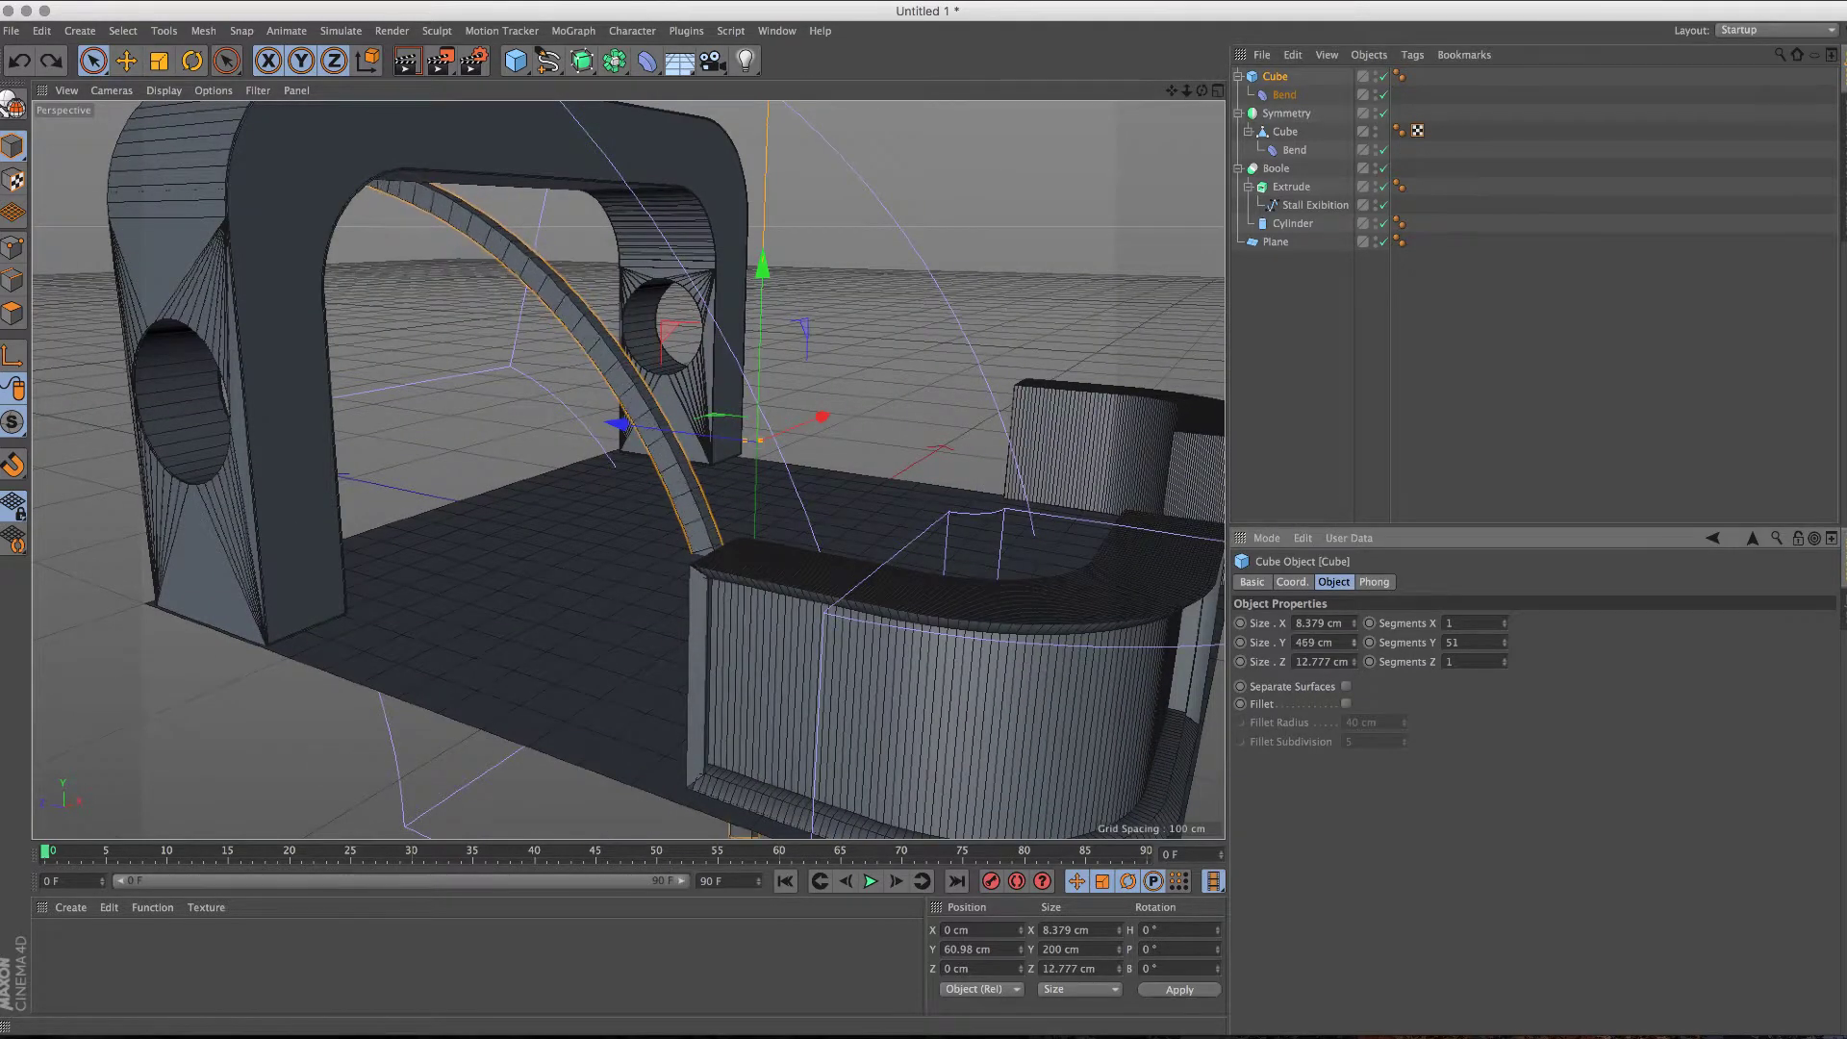
{"action": "scroll", "coordinate": [625, 462], "scroll_direction": "down", "scroll_amount": 5}
{"action": "left_click", "coordinate": [1284, 94]}
{"action": "mouse_move", "coordinate": [799, 586]}
{"action": "left_mouse_down"}
{"action": "mouse_move", "coordinate": [785, 520]}
{"action": "mouse_move", "coordinate": [632, 491]}
{"action": "left_mouse_up"}
{"action": "left_click_drag", "start_coordinate": [1488, 623], "coordinate": [1415, 646]}
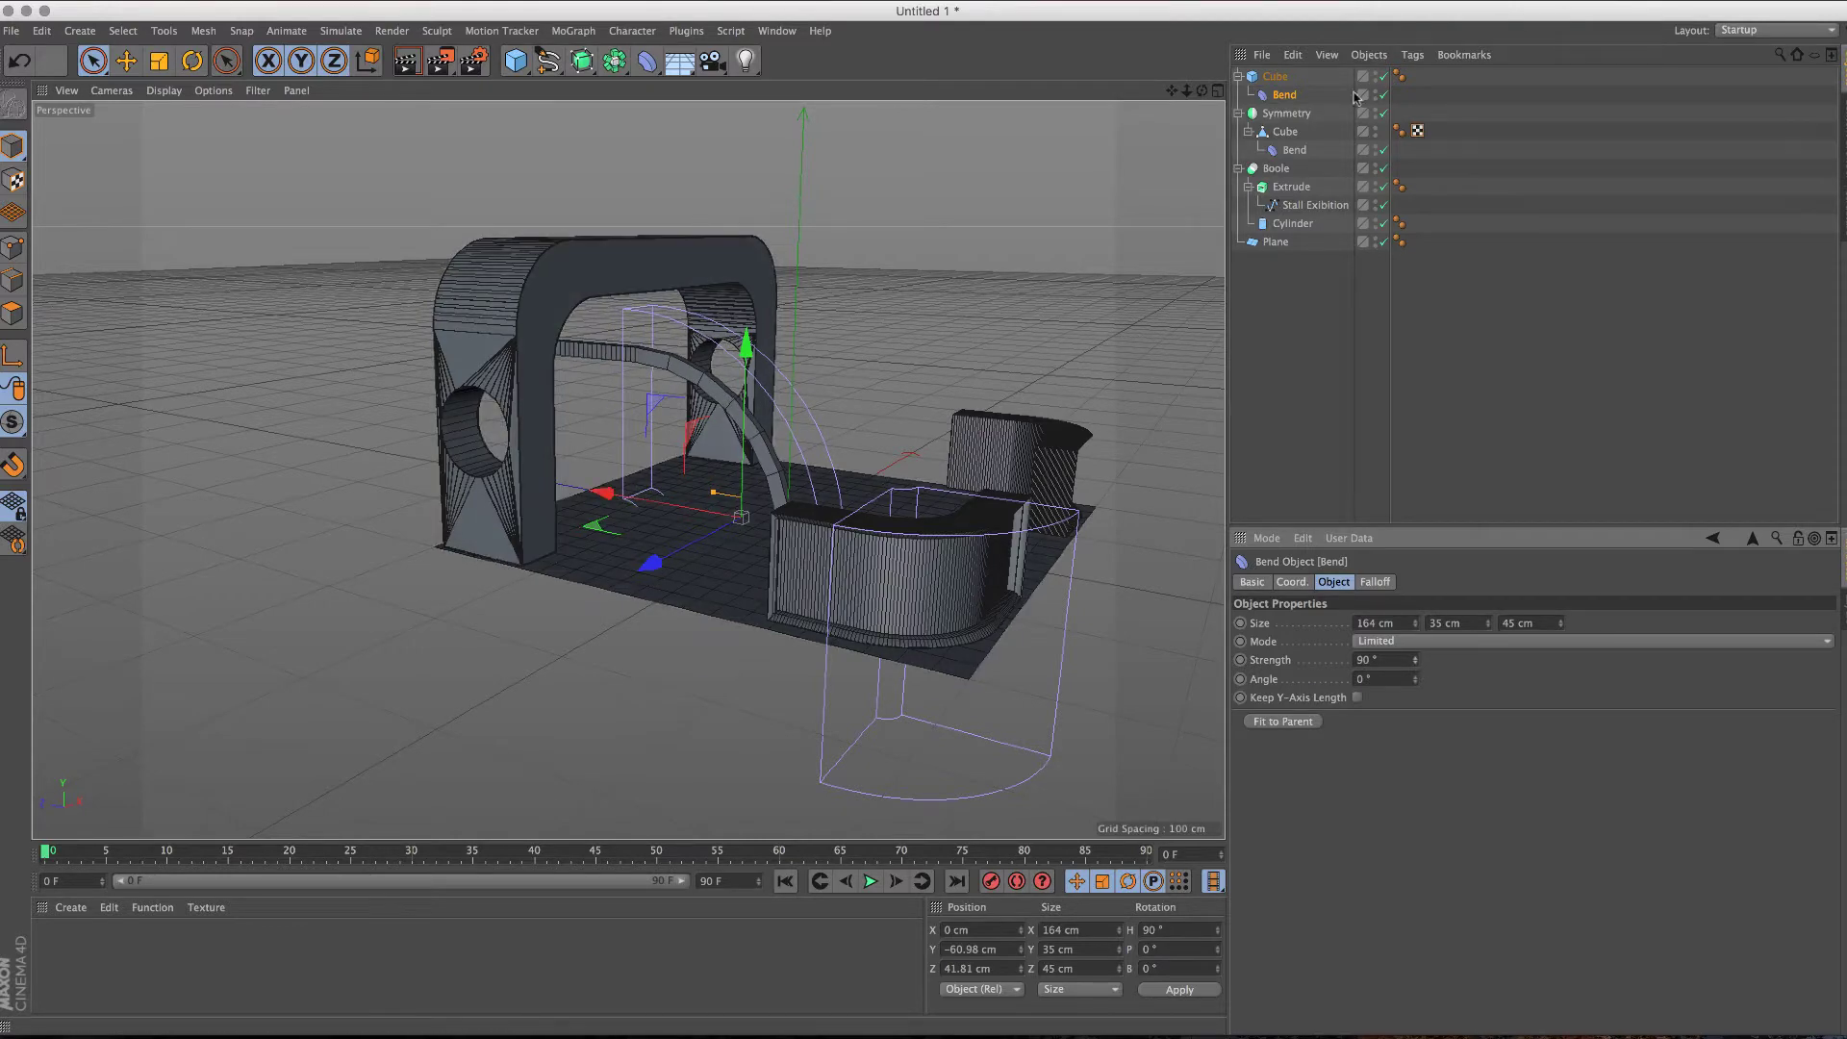
Step: Raise the beam to Y 159.5 cm and shrink the Bend deformer's Size X for a tight curve
{"action": "left_click", "coordinate": [647, 429]}
{"action": "mouse_move", "coordinate": [647, 429]}
{"action": "left_mouse_down"}
{"action": "mouse_move", "coordinate": [795, 461]}
{"action": "mouse_move", "coordinate": [691, 363]}
{"action": "mouse_move", "coordinate": [788, 215]}
{"action": "mouse_move", "coordinate": [1406, 385]}
{"action": "left_mouse_up"}
{"action": "left_click", "coordinate": [746, 363]}
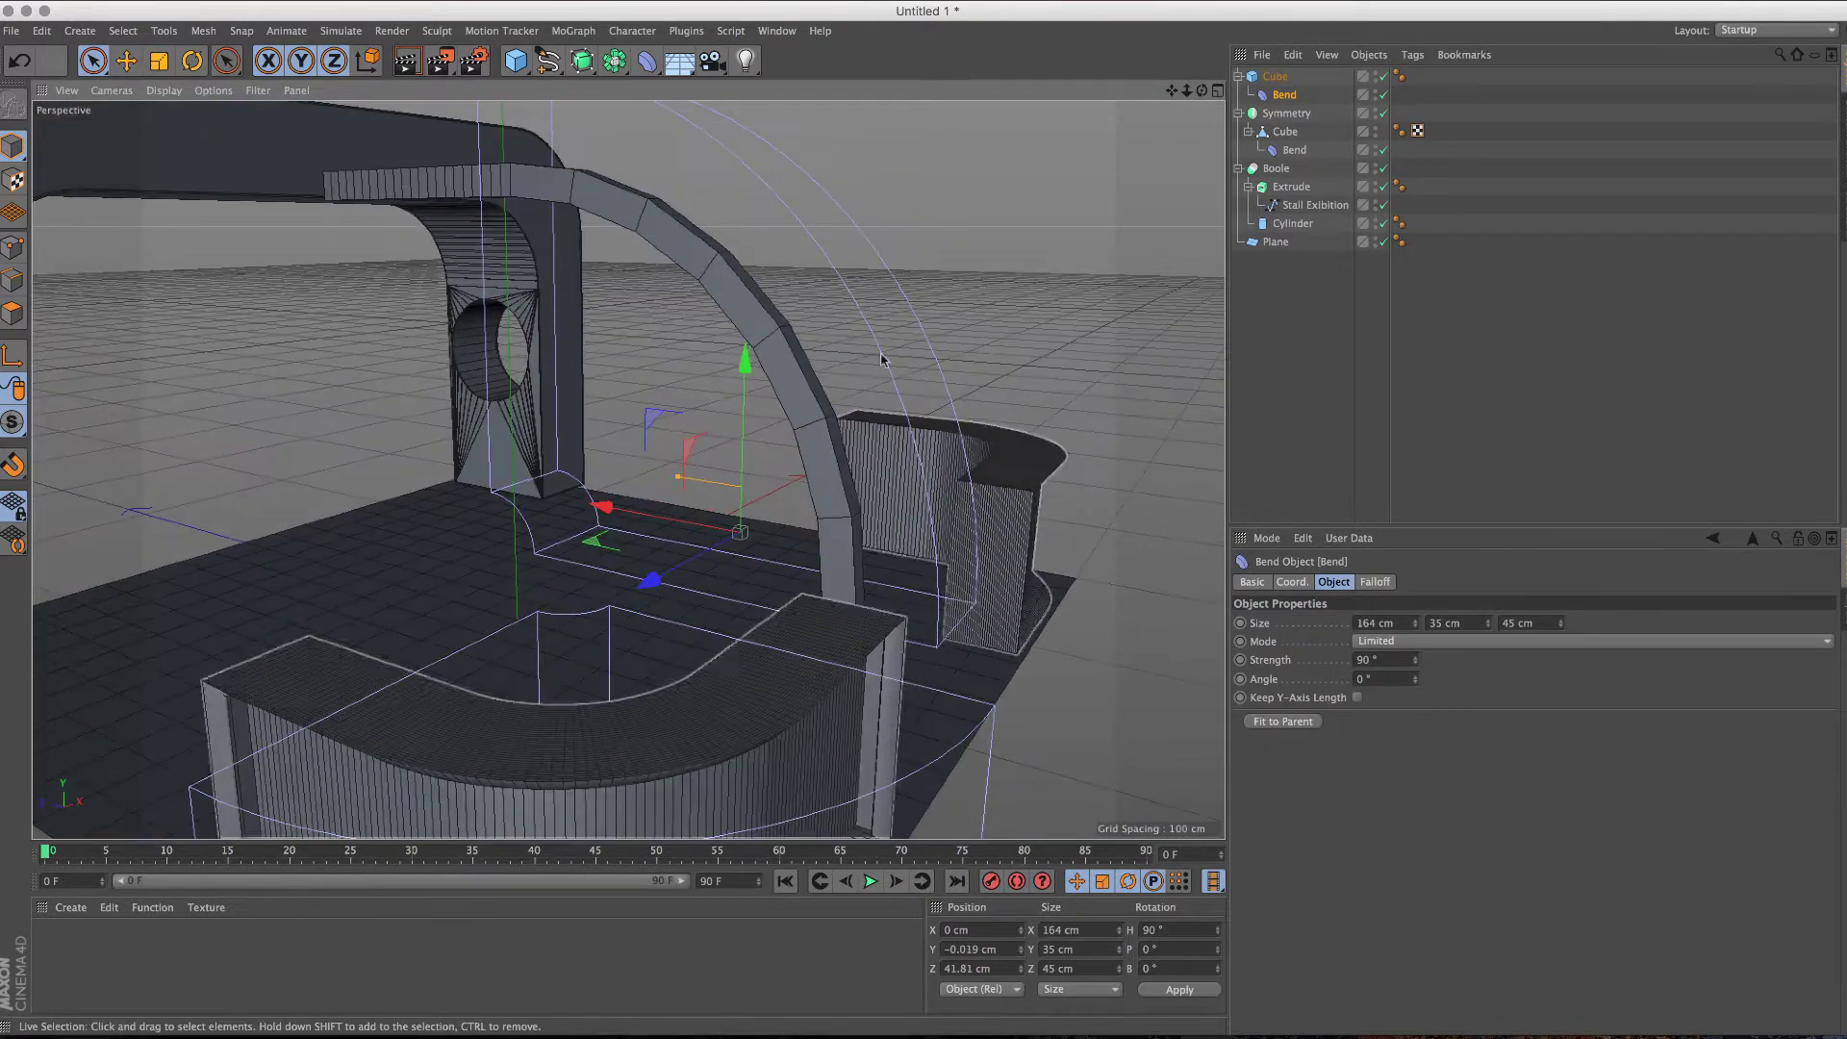
{"action": "left_click_drag", "start_coordinate": [1415, 624], "coordinate": [1415, 692]}
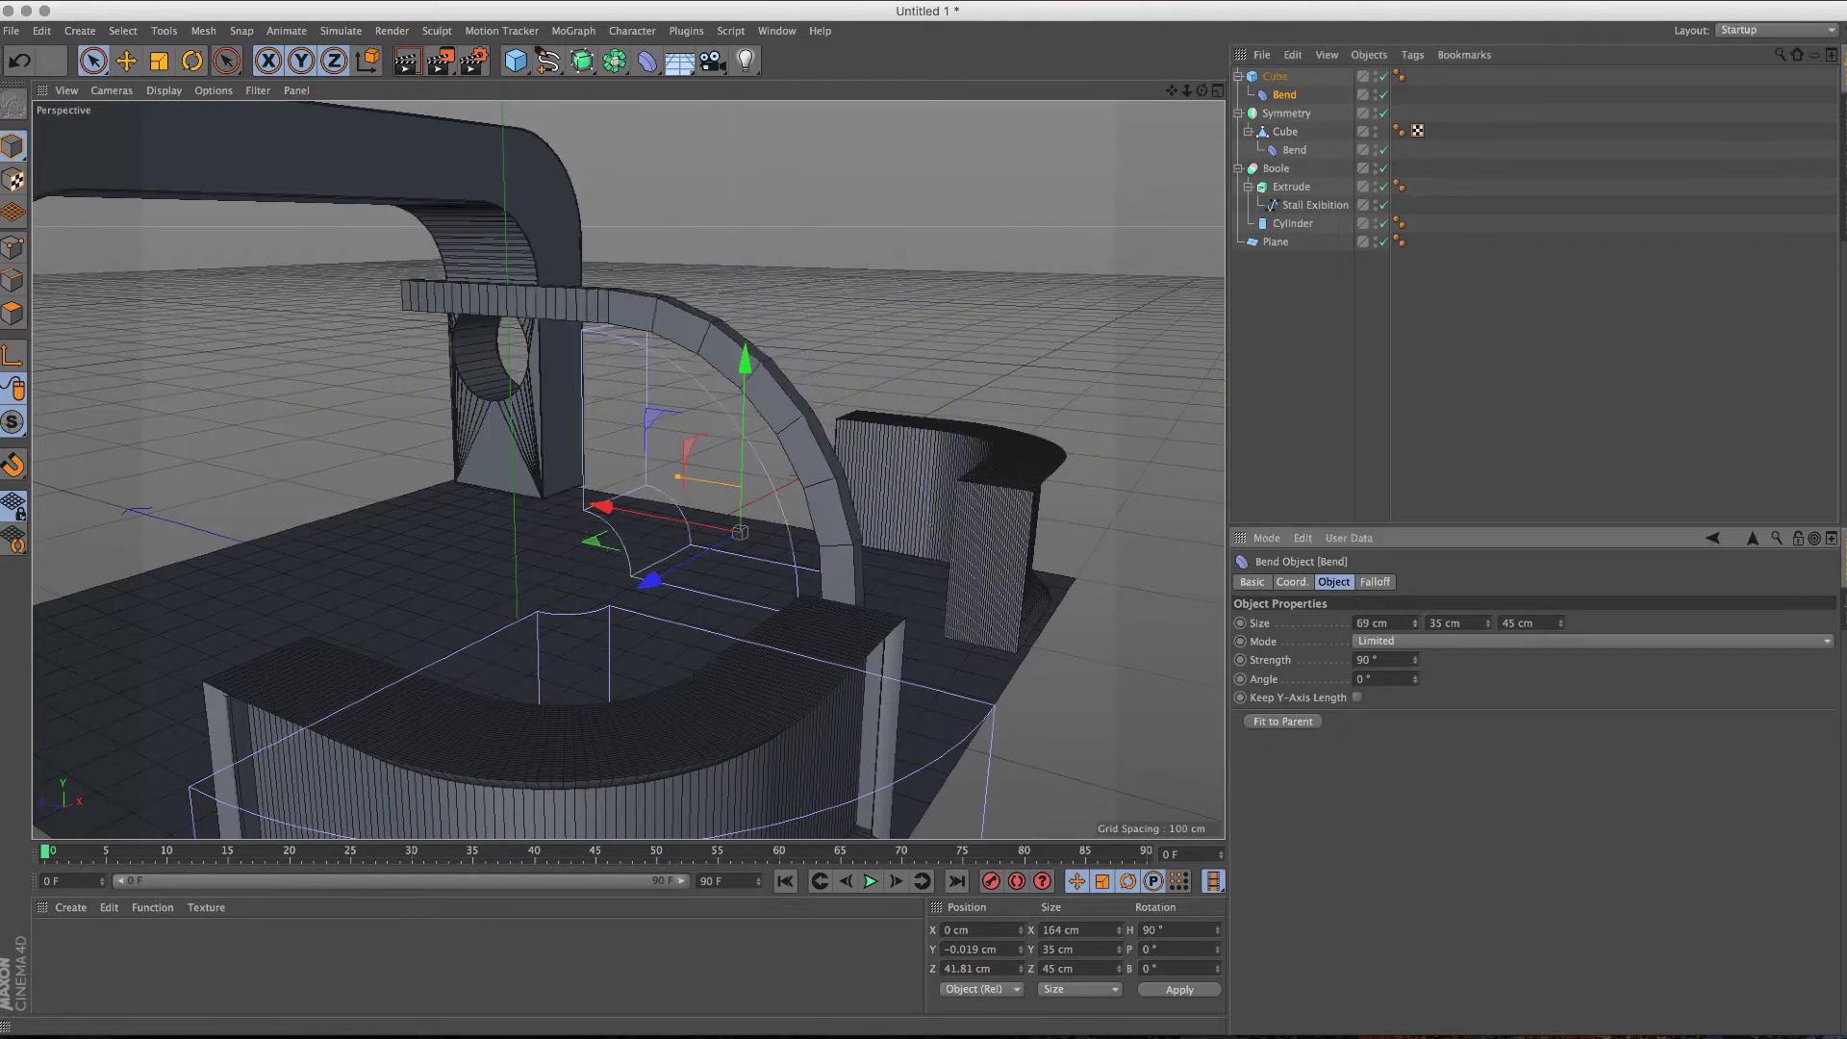
{"action": "left_click", "coordinate": [1275, 76]}
{"action": "mouse_move", "coordinate": [770, 385]}
{"action": "left_mouse_down", "text": "alt"}
{"action": "mouse_move", "coordinate": [952, 332]}
{"action": "mouse_move", "coordinate": [901, 354]}
{"action": "mouse_move", "coordinate": [847, 242]}
{"action": "left_mouse_up", "text": "alt"}
Step: In four-view, raise the beam, add many height segments, and thin its depth
{"action": "middle_click", "coordinate": [959, 327]}
{"action": "scroll", "coordinate": [867, 357], "scroll_direction": "up", "scroll_amount": 5}
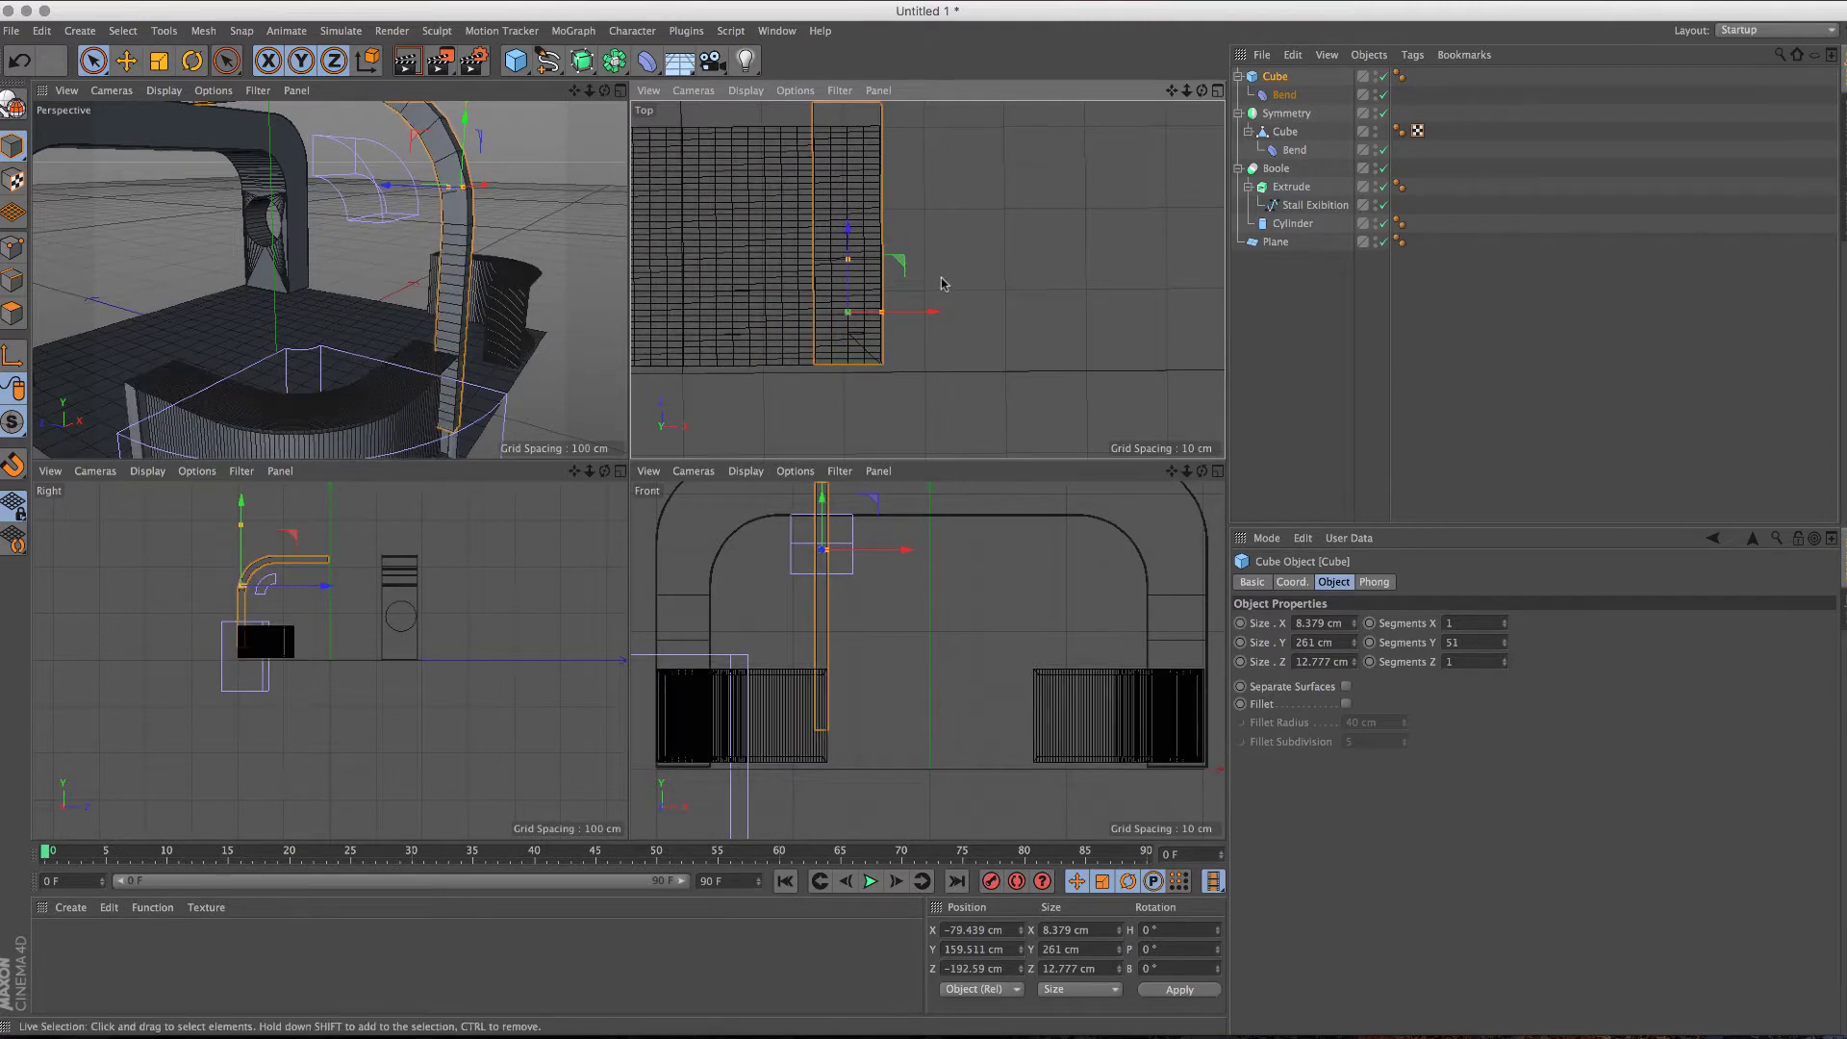
{"action": "left_click_drag", "start_coordinate": [821, 532], "coordinate": [820, 463]}
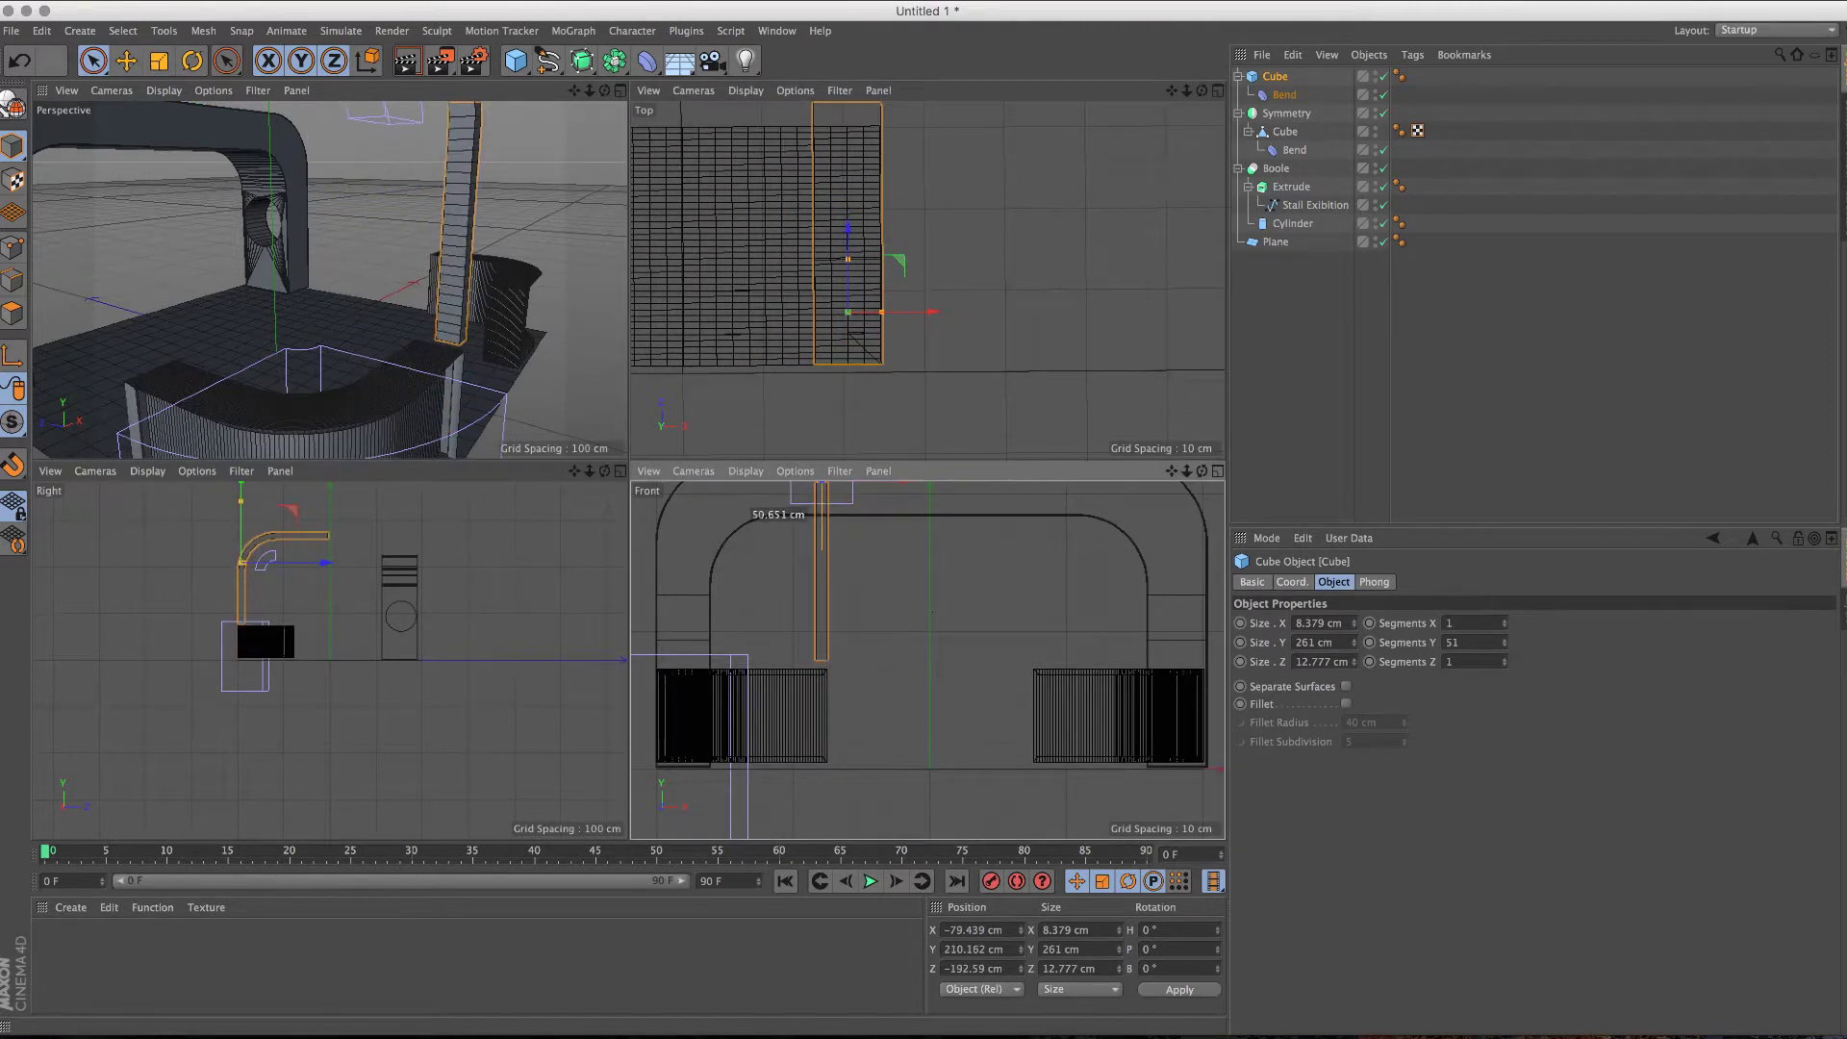
{"action": "middle_click", "coordinate": [568, 361]}
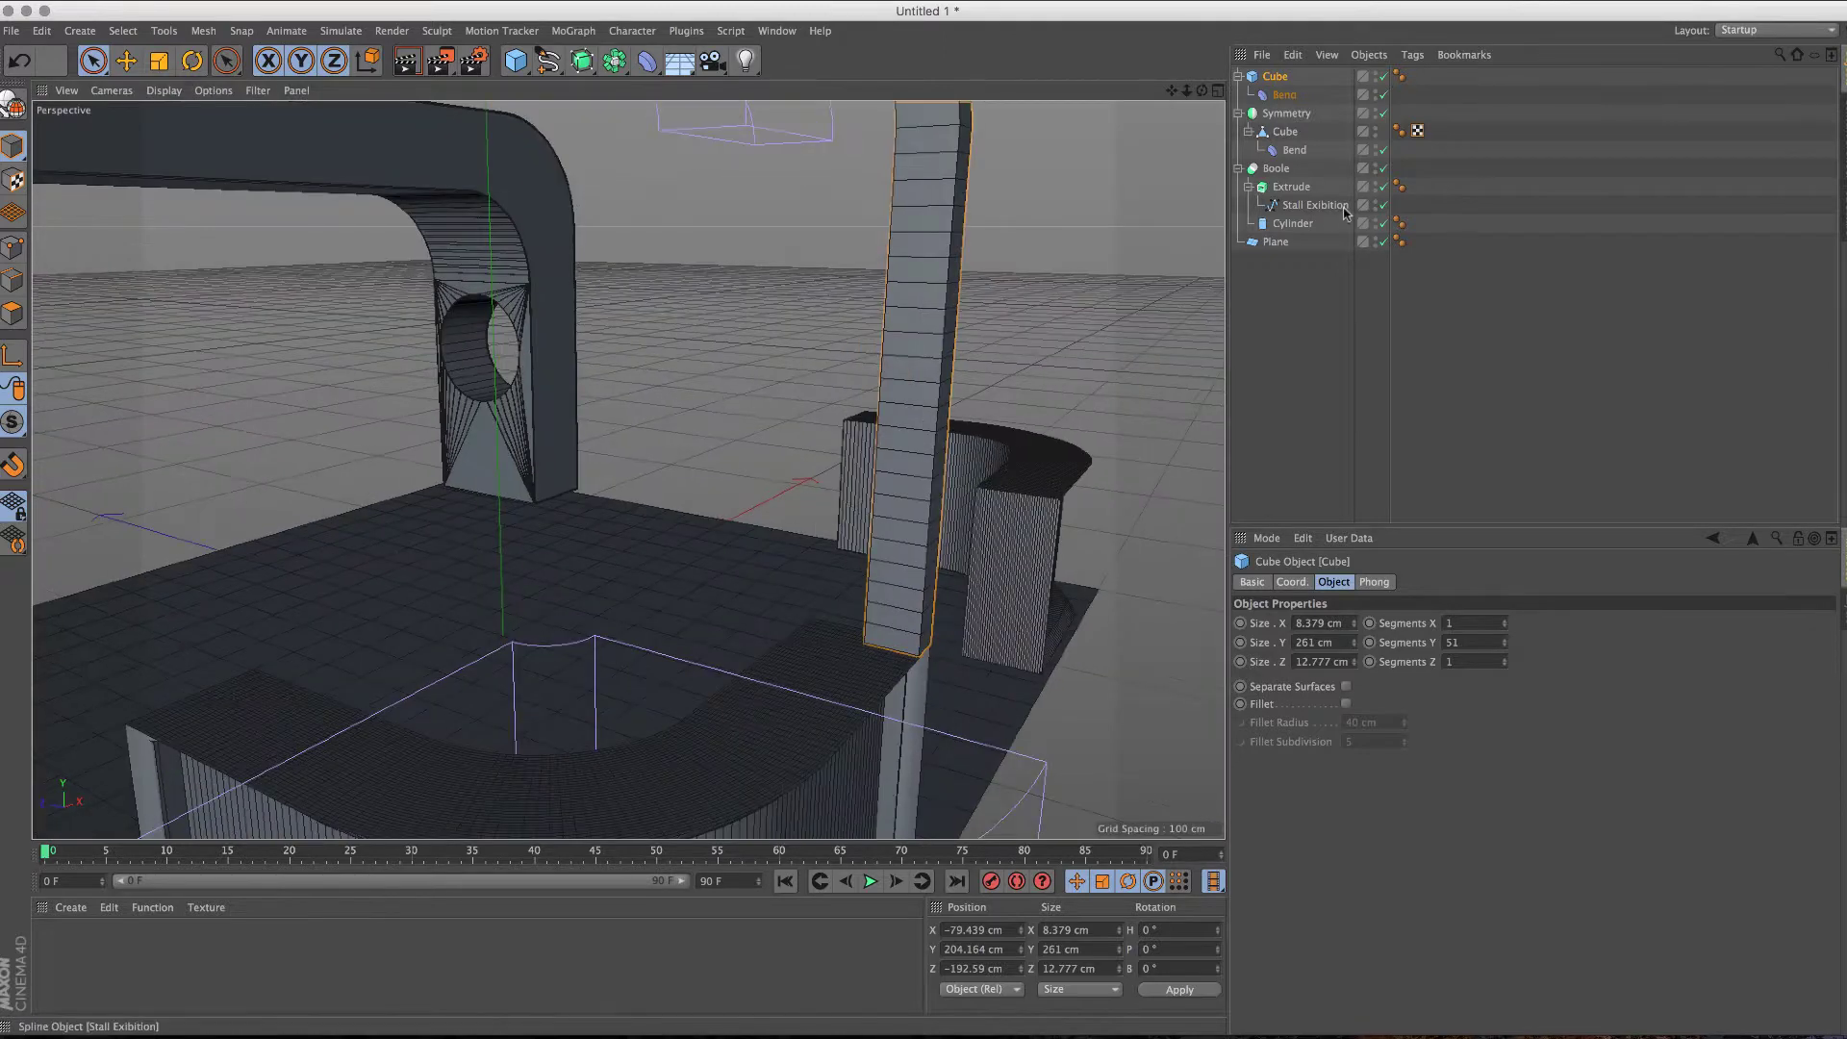
{"action": "left_click", "coordinate": [1355, 645]}
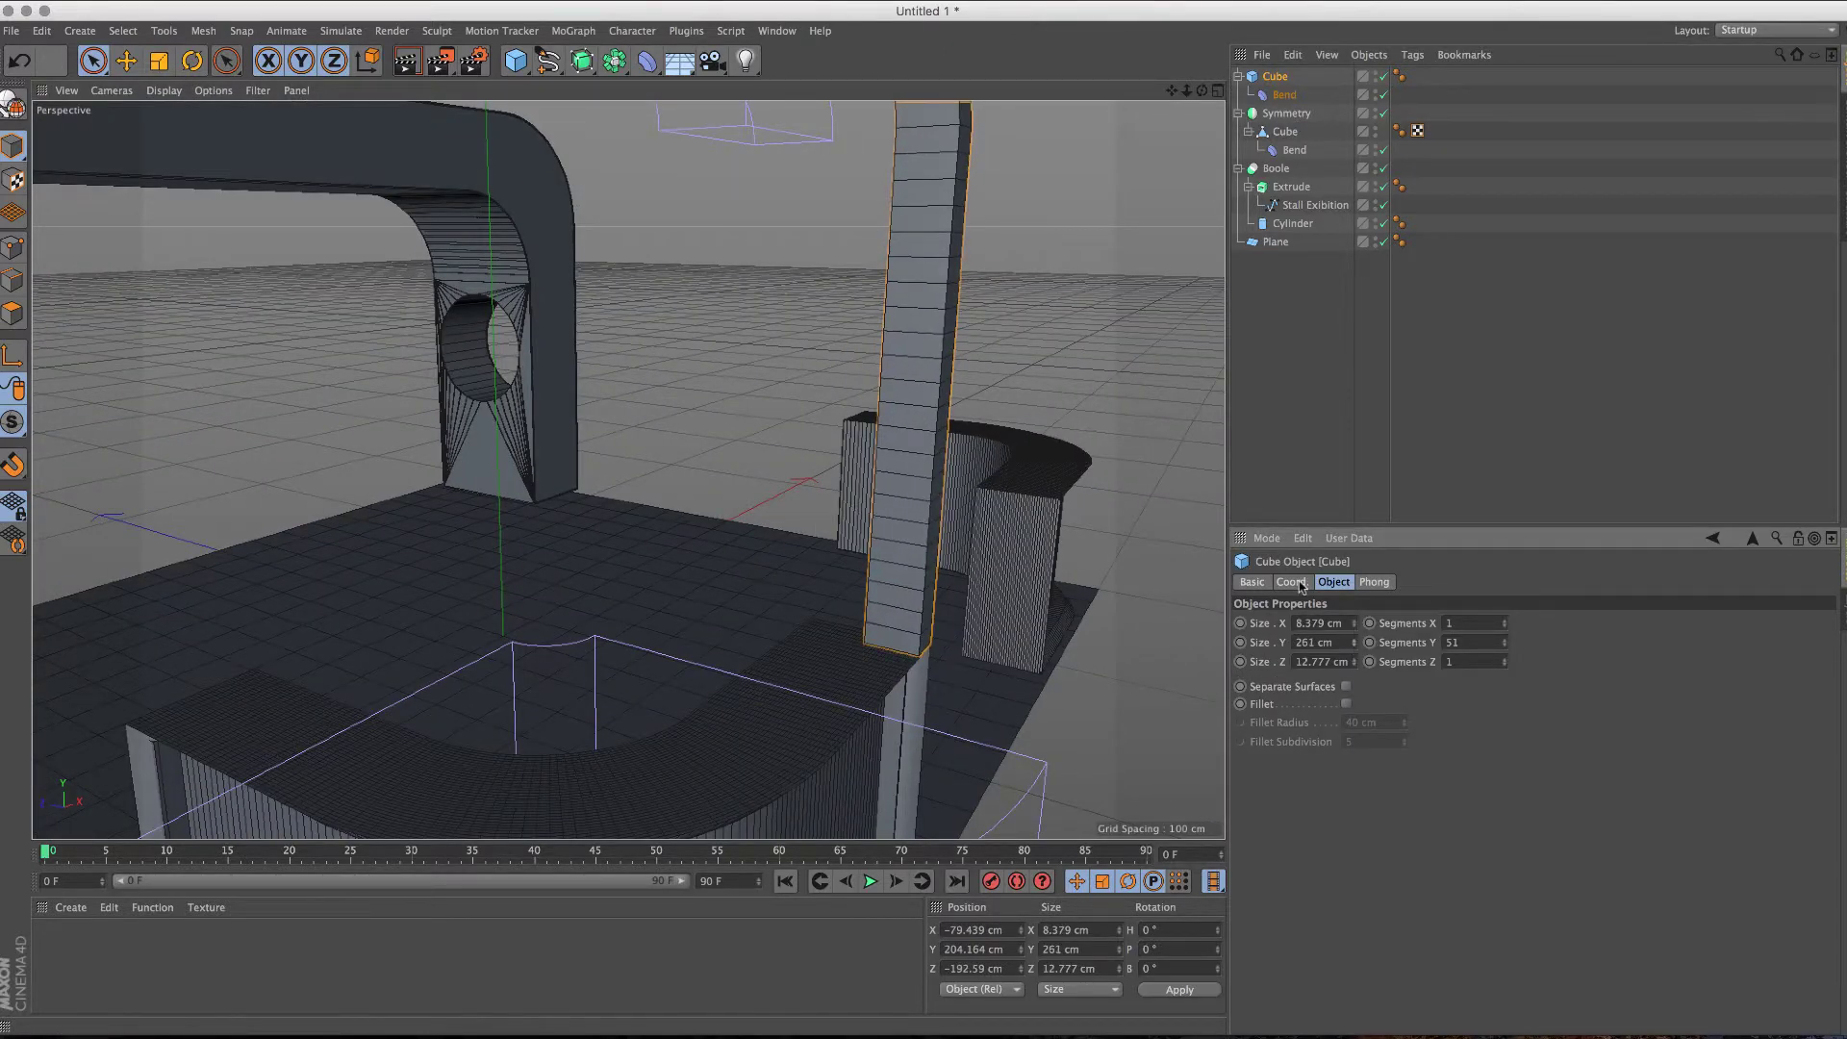
{"action": "left_click_drag", "start_coordinate": [1507, 645], "coordinate": [1506, 616]}
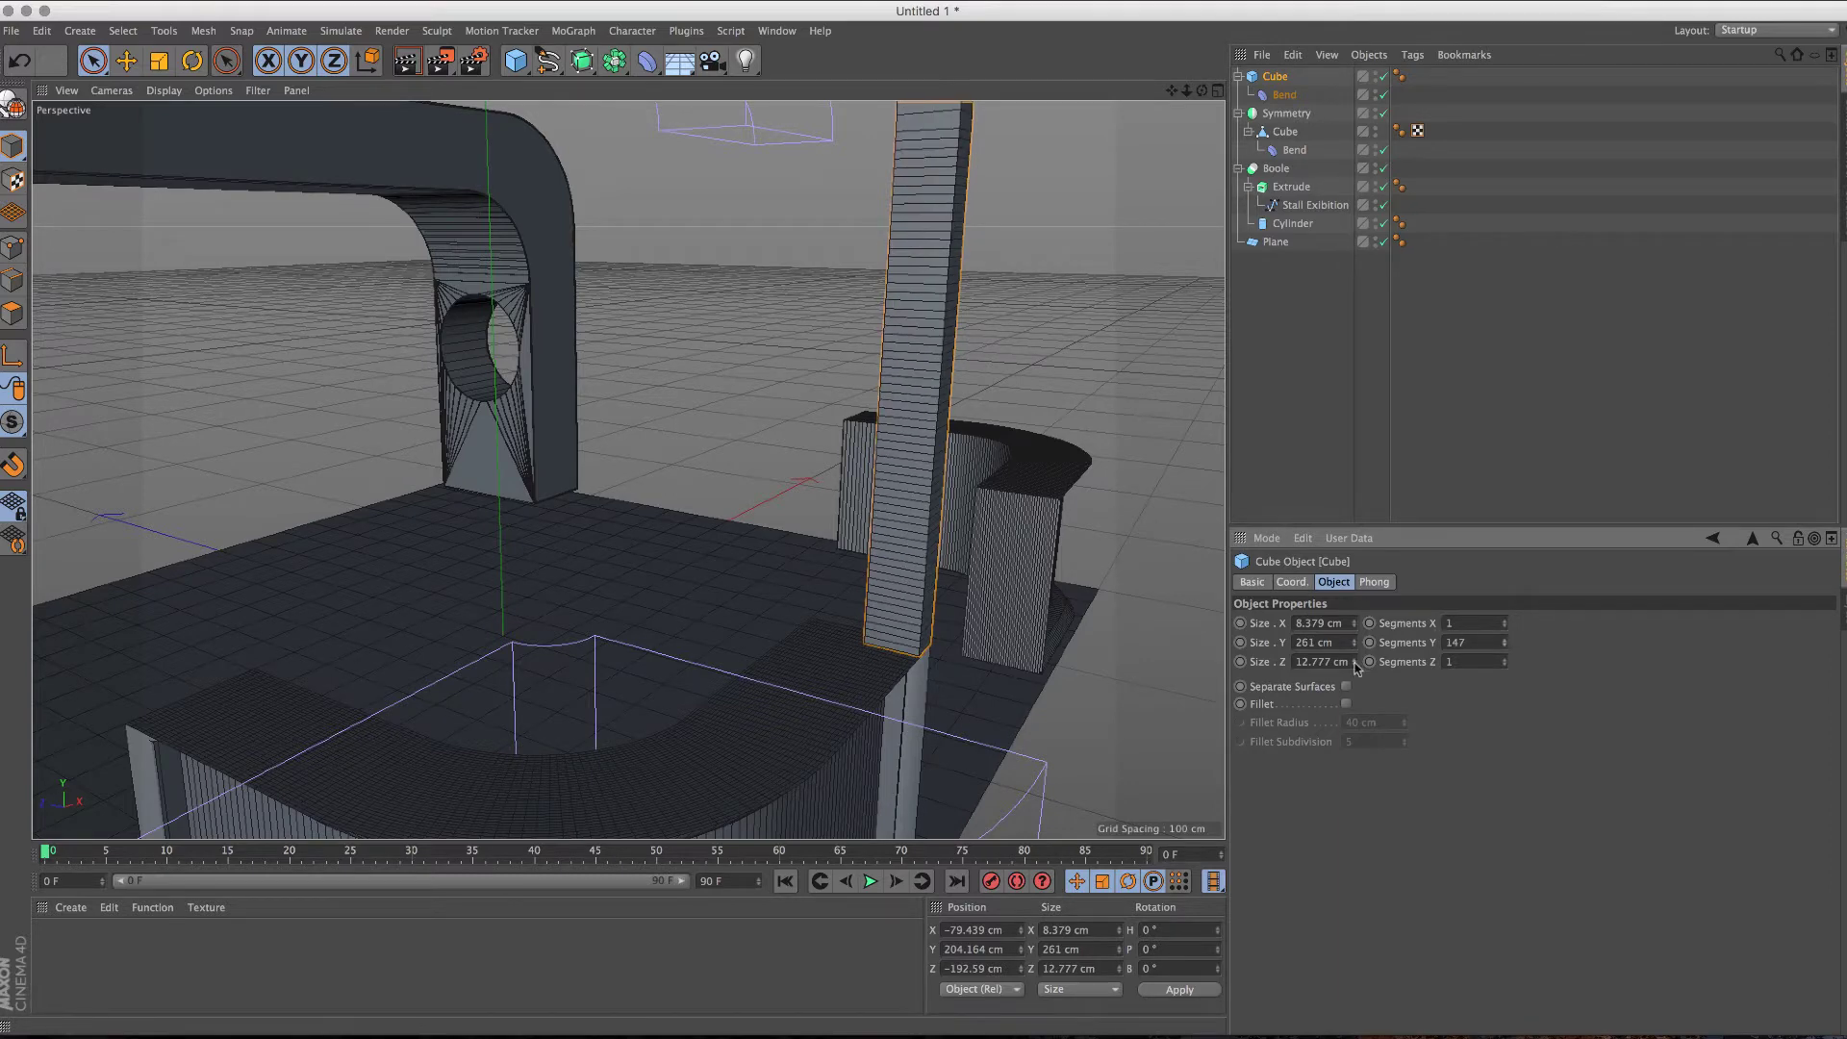
{"action": "left_click_drag", "start_coordinate": [1357, 660], "coordinate": [1356, 665]}
{"action": "left_click_drag", "start_coordinate": [674, 385], "coordinate": [895, 406], "text": "alt"}
Step: Lower the Bend deformer in the side view and make the beam 394 cm tall
{"action": "left_click", "coordinate": [845, 401]}
{"action": "left_click", "coordinate": [833, 222]}
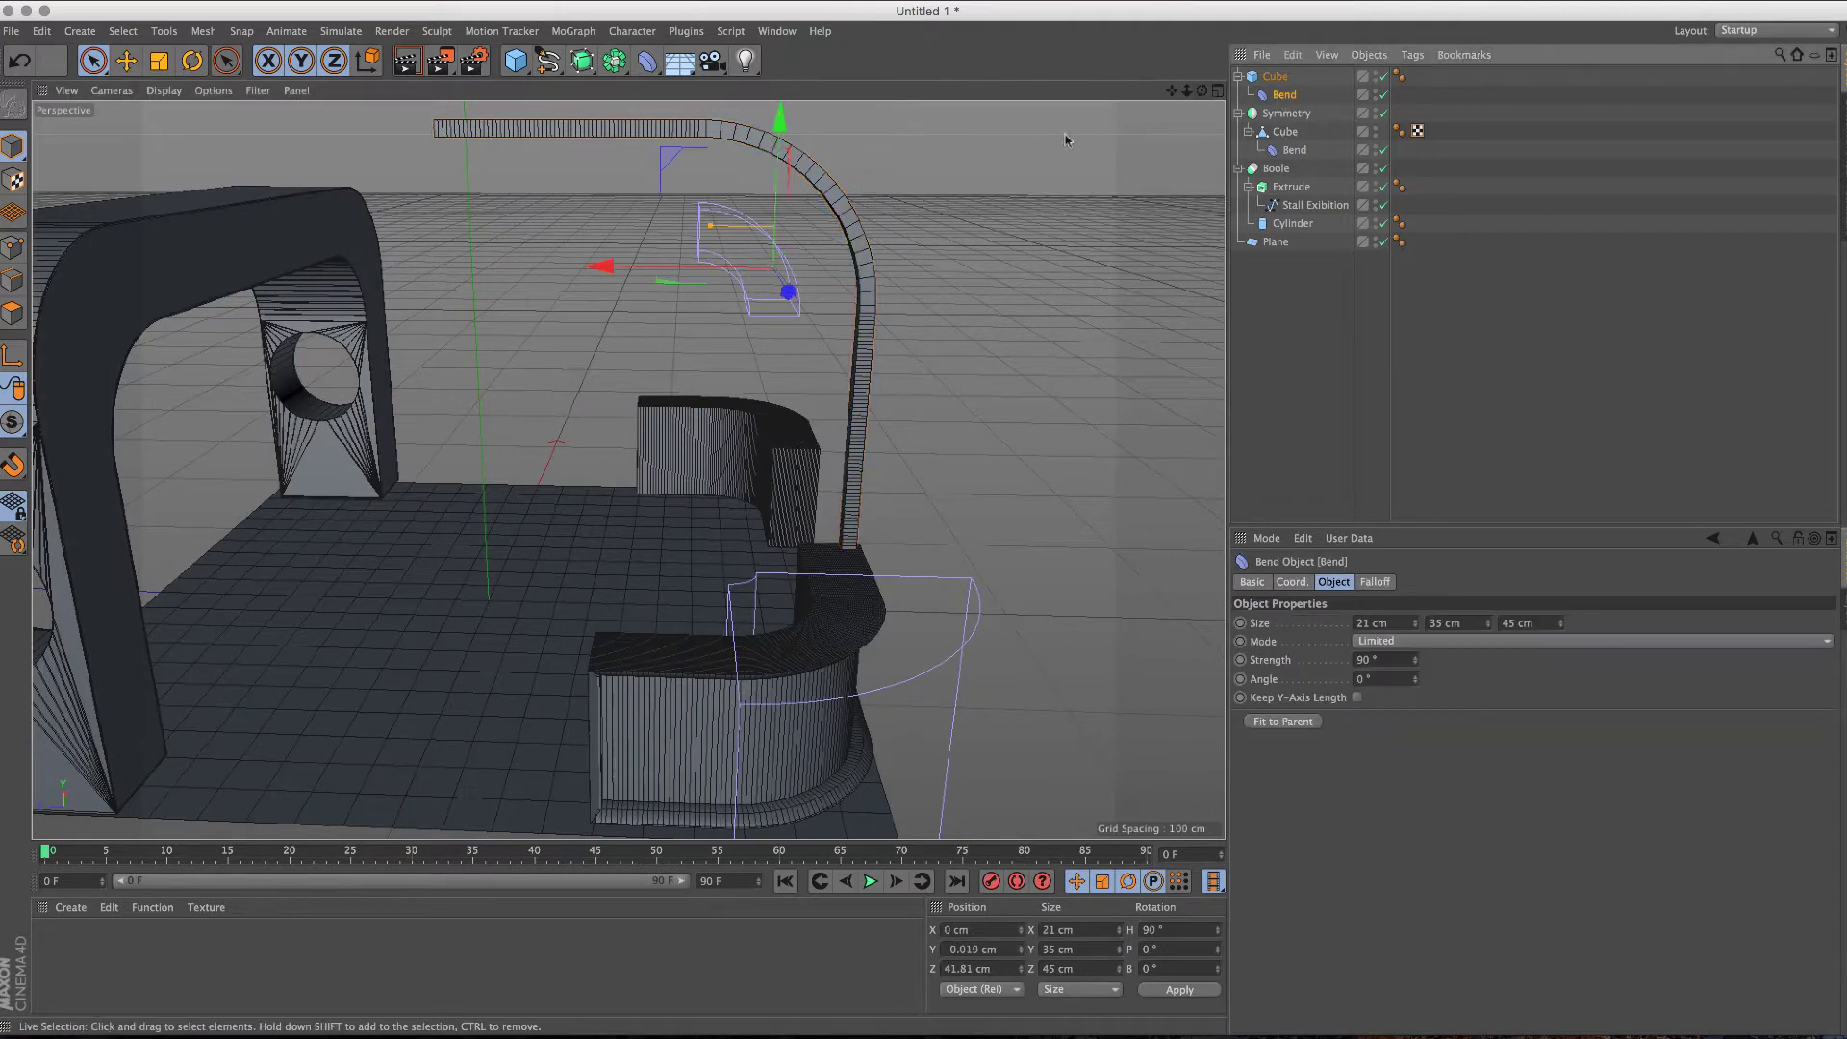
{"action": "left_click_drag", "start_coordinate": [833, 260], "coordinate": [833, 221], "text": "alt"}
{"action": "middle_click", "coordinate": [833, 221]}
{"action": "scroll", "coordinate": [240, 596], "scroll_direction": "up", "scroll_amount": 2}
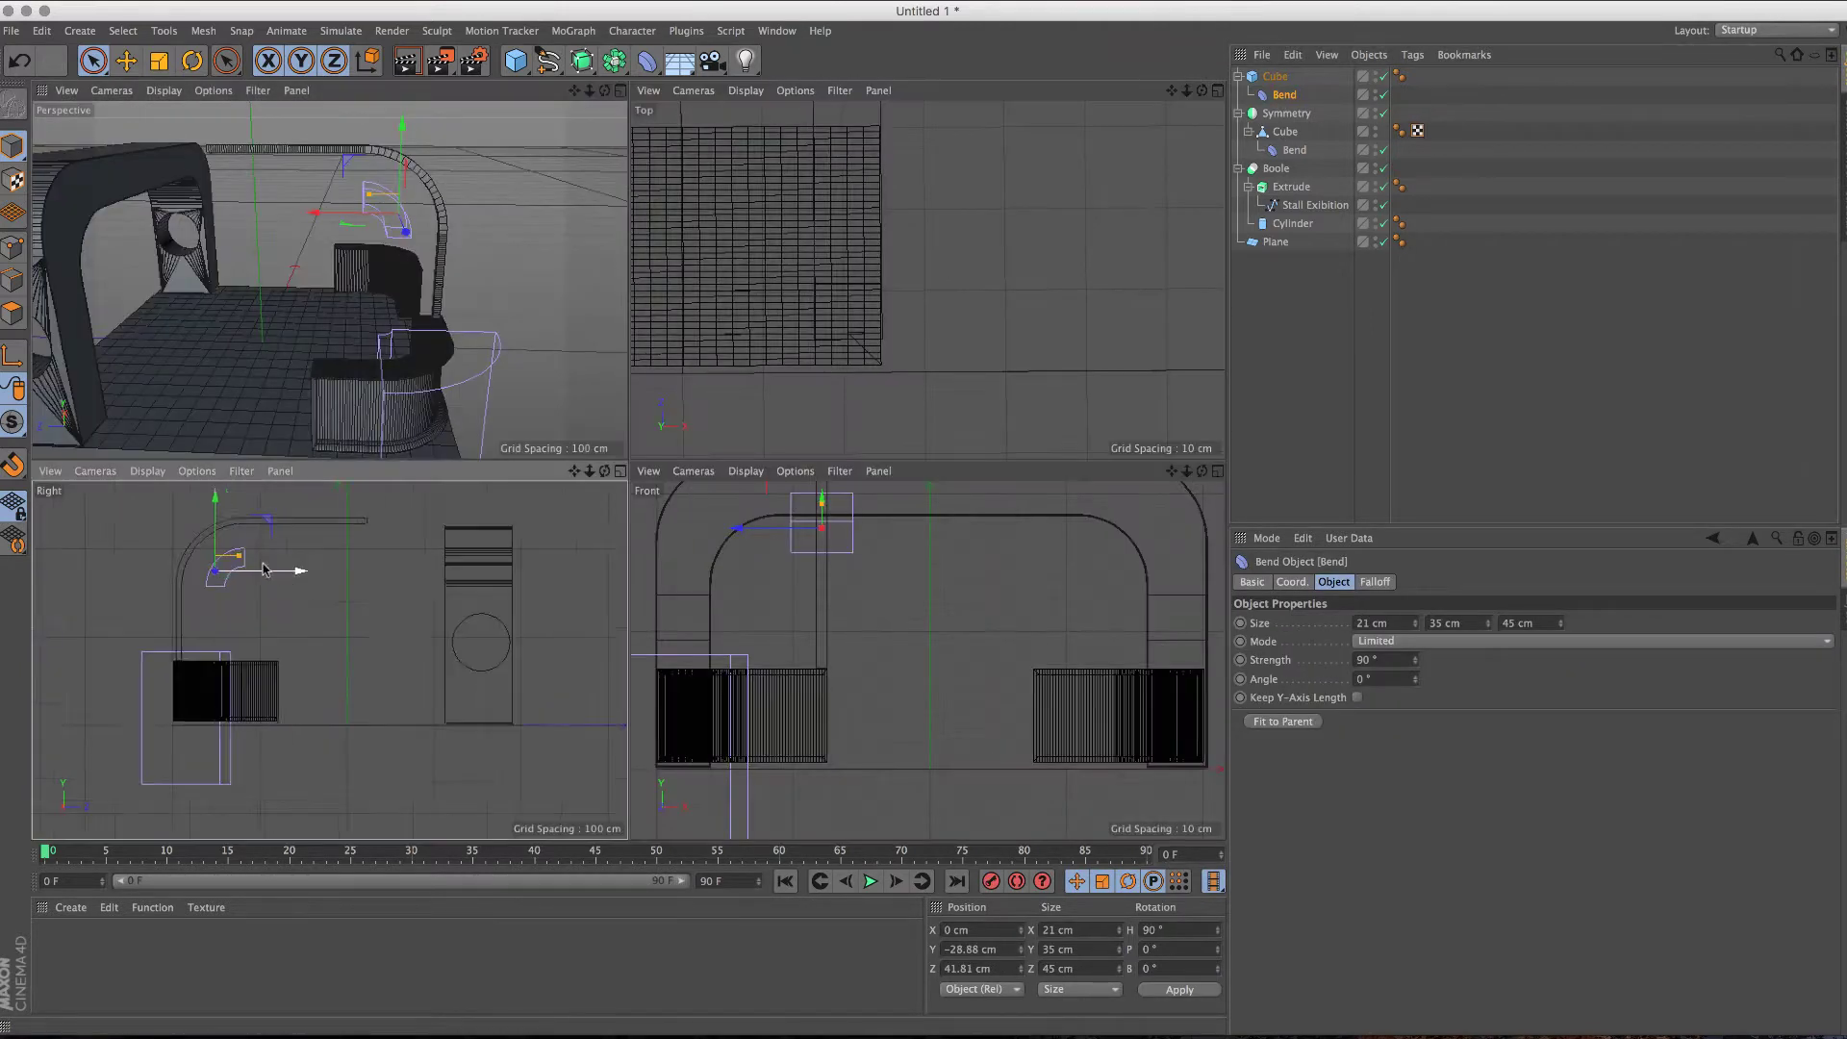
{"action": "left_click_drag", "start_coordinate": [215, 516], "coordinate": [216, 530]}
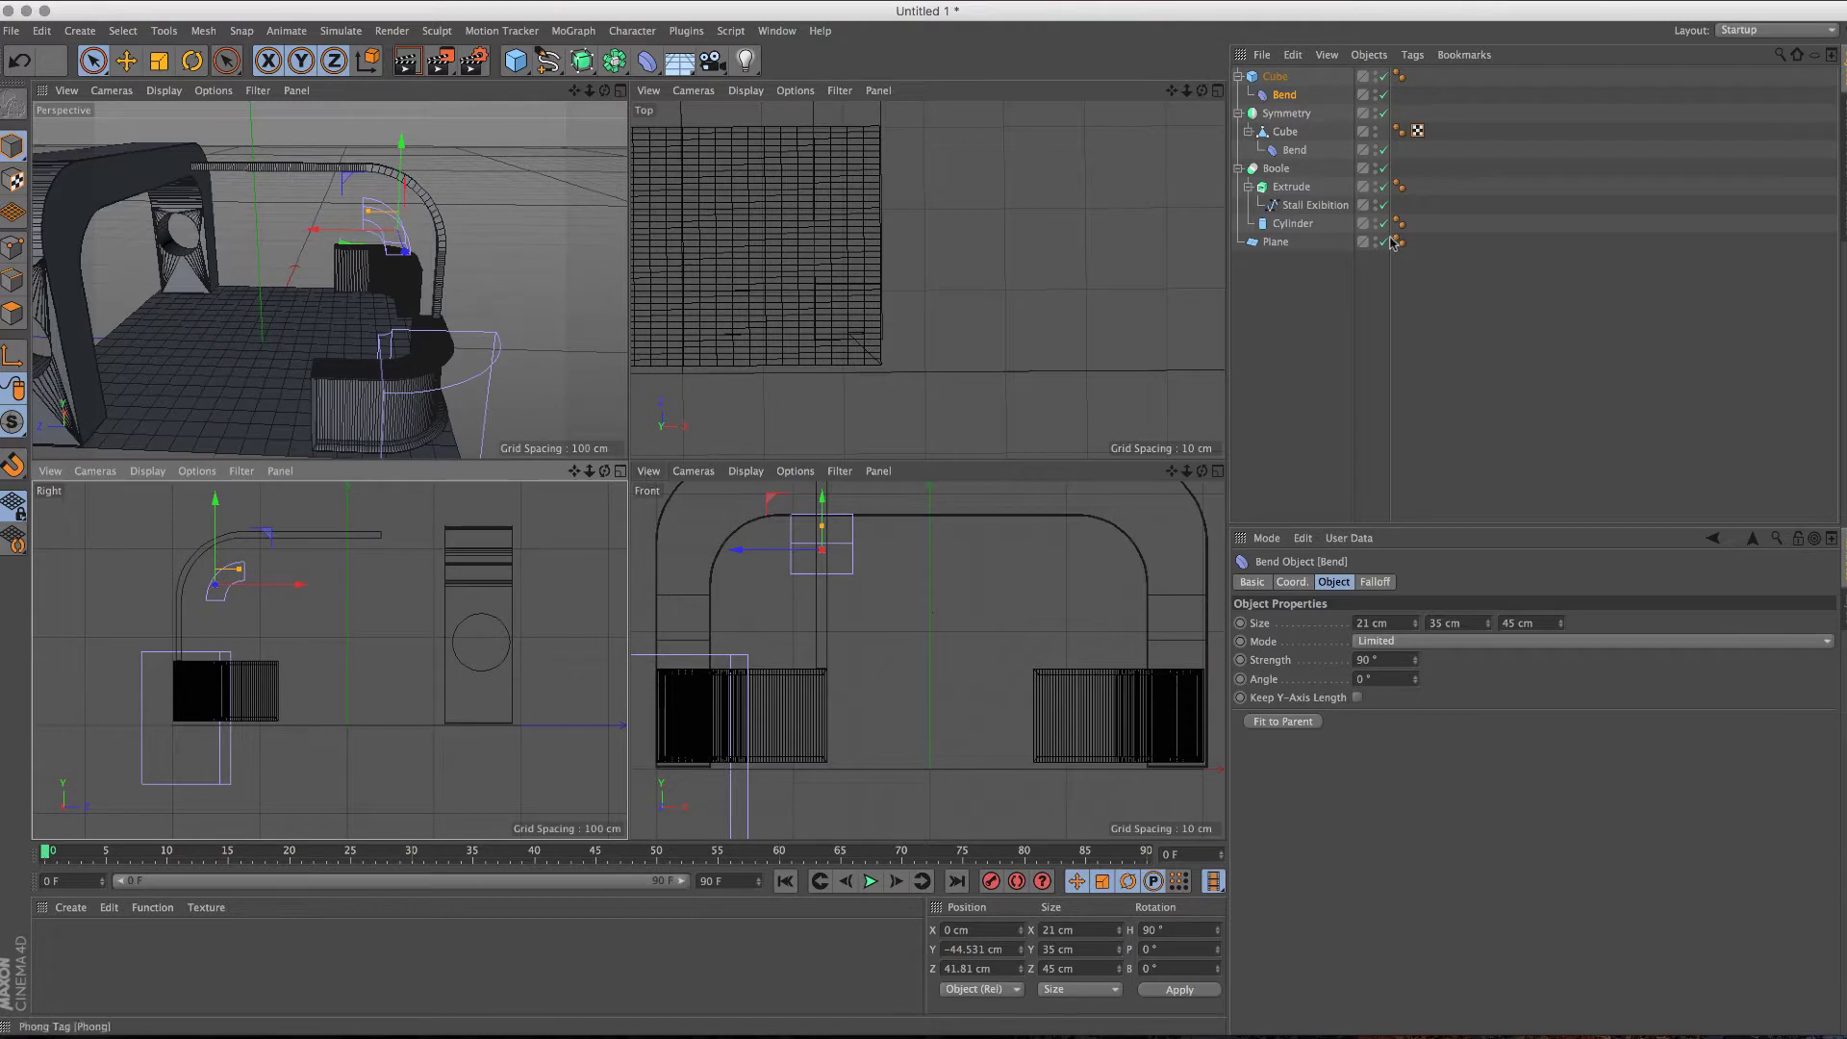
{"action": "key", "text": "Up"}
{"action": "left_click_drag", "start_coordinate": [1354, 645], "coordinate": [1353, 622]}
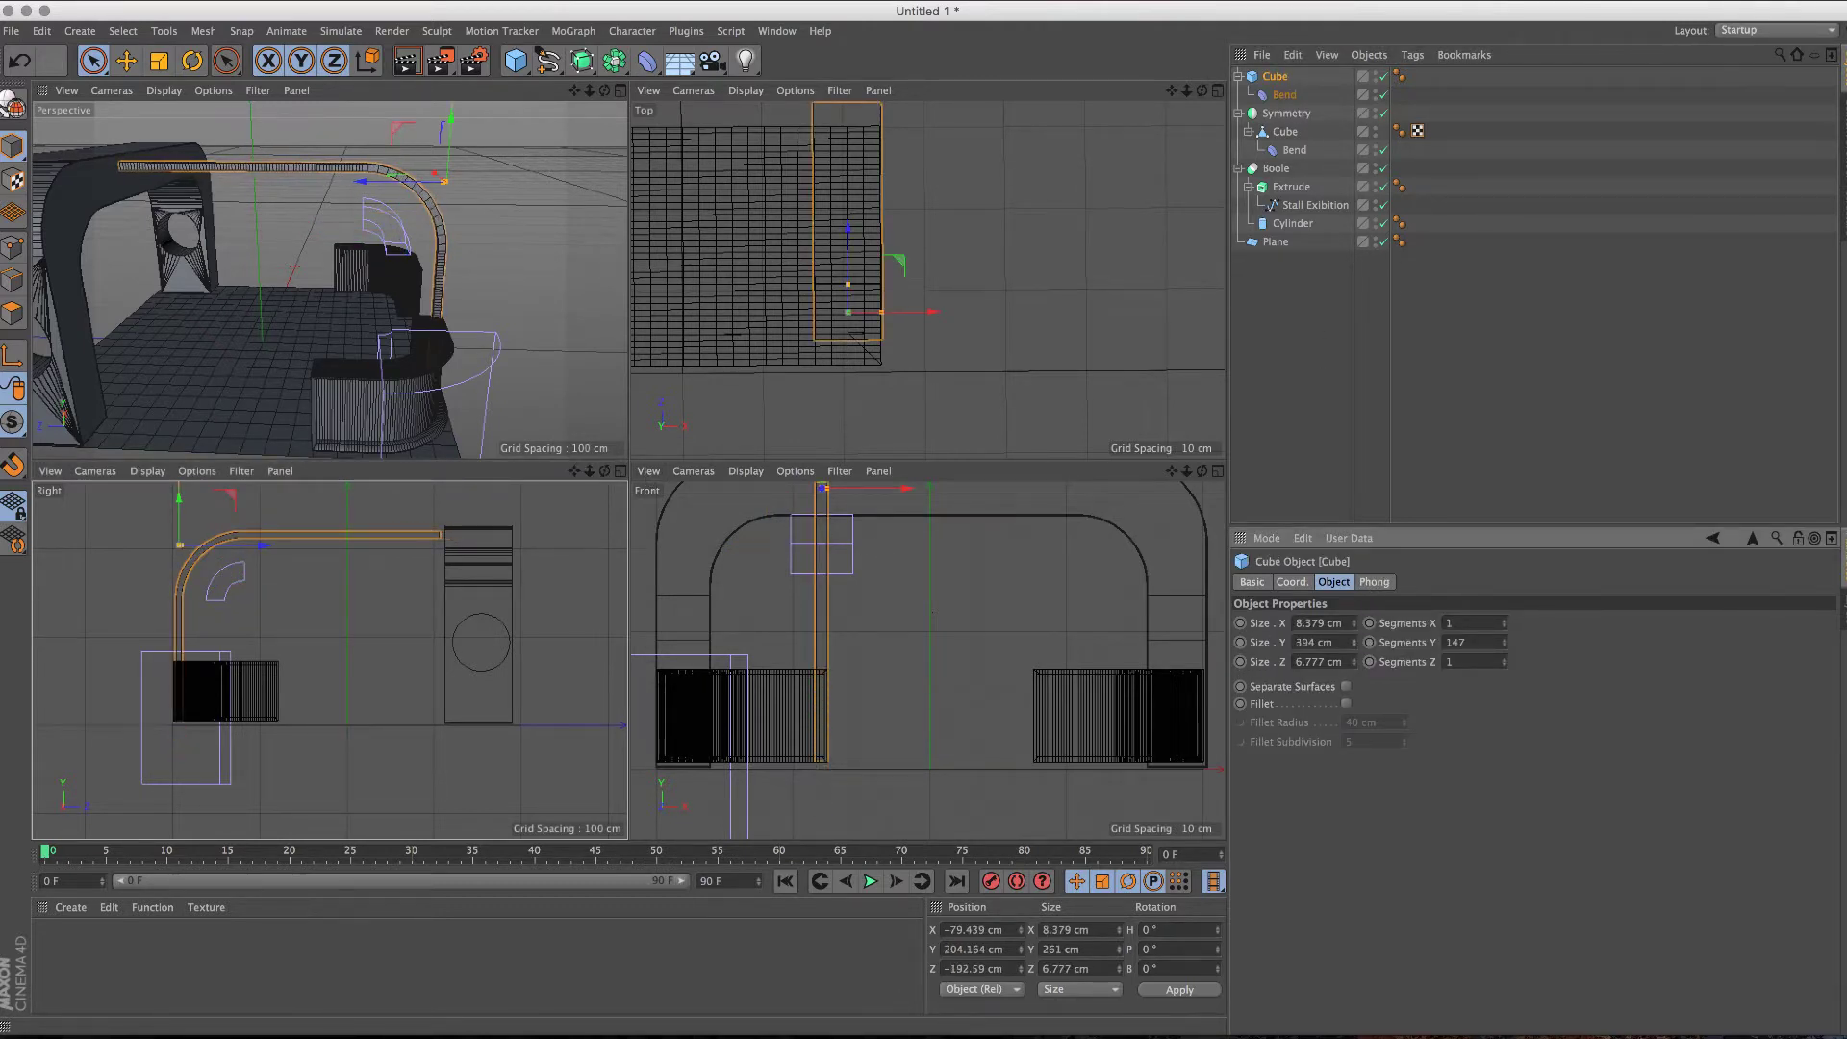
{"action": "key", "text": "Return"}
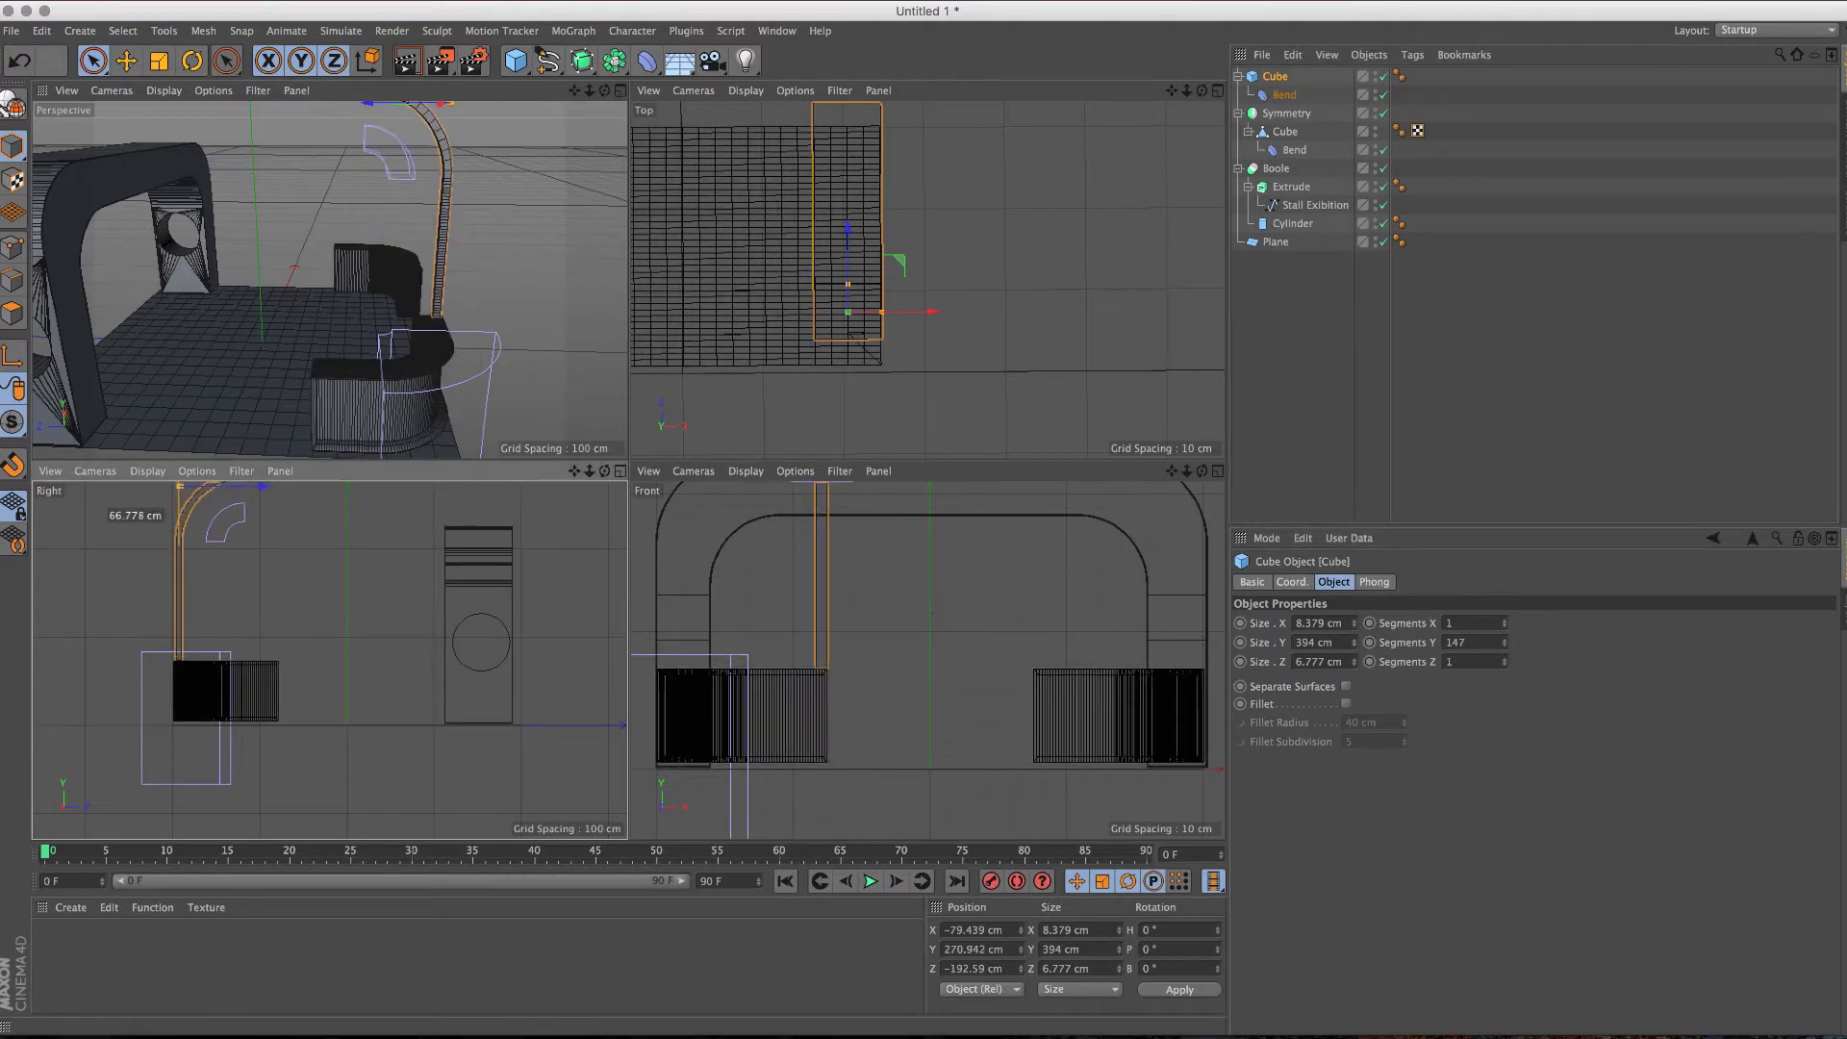
Step: Move the Bend deformer further down, shorten the beam slightly, and reposition the bend
{"action": "scroll", "coordinate": [327, 654], "scroll_direction": "down", "scroll_amount": 1}
{"action": "scroll", "coordinate": [327, 654], "scroll_direction": "down", "scroll_amount": 1}
{"action": "key", "text": "Down"}
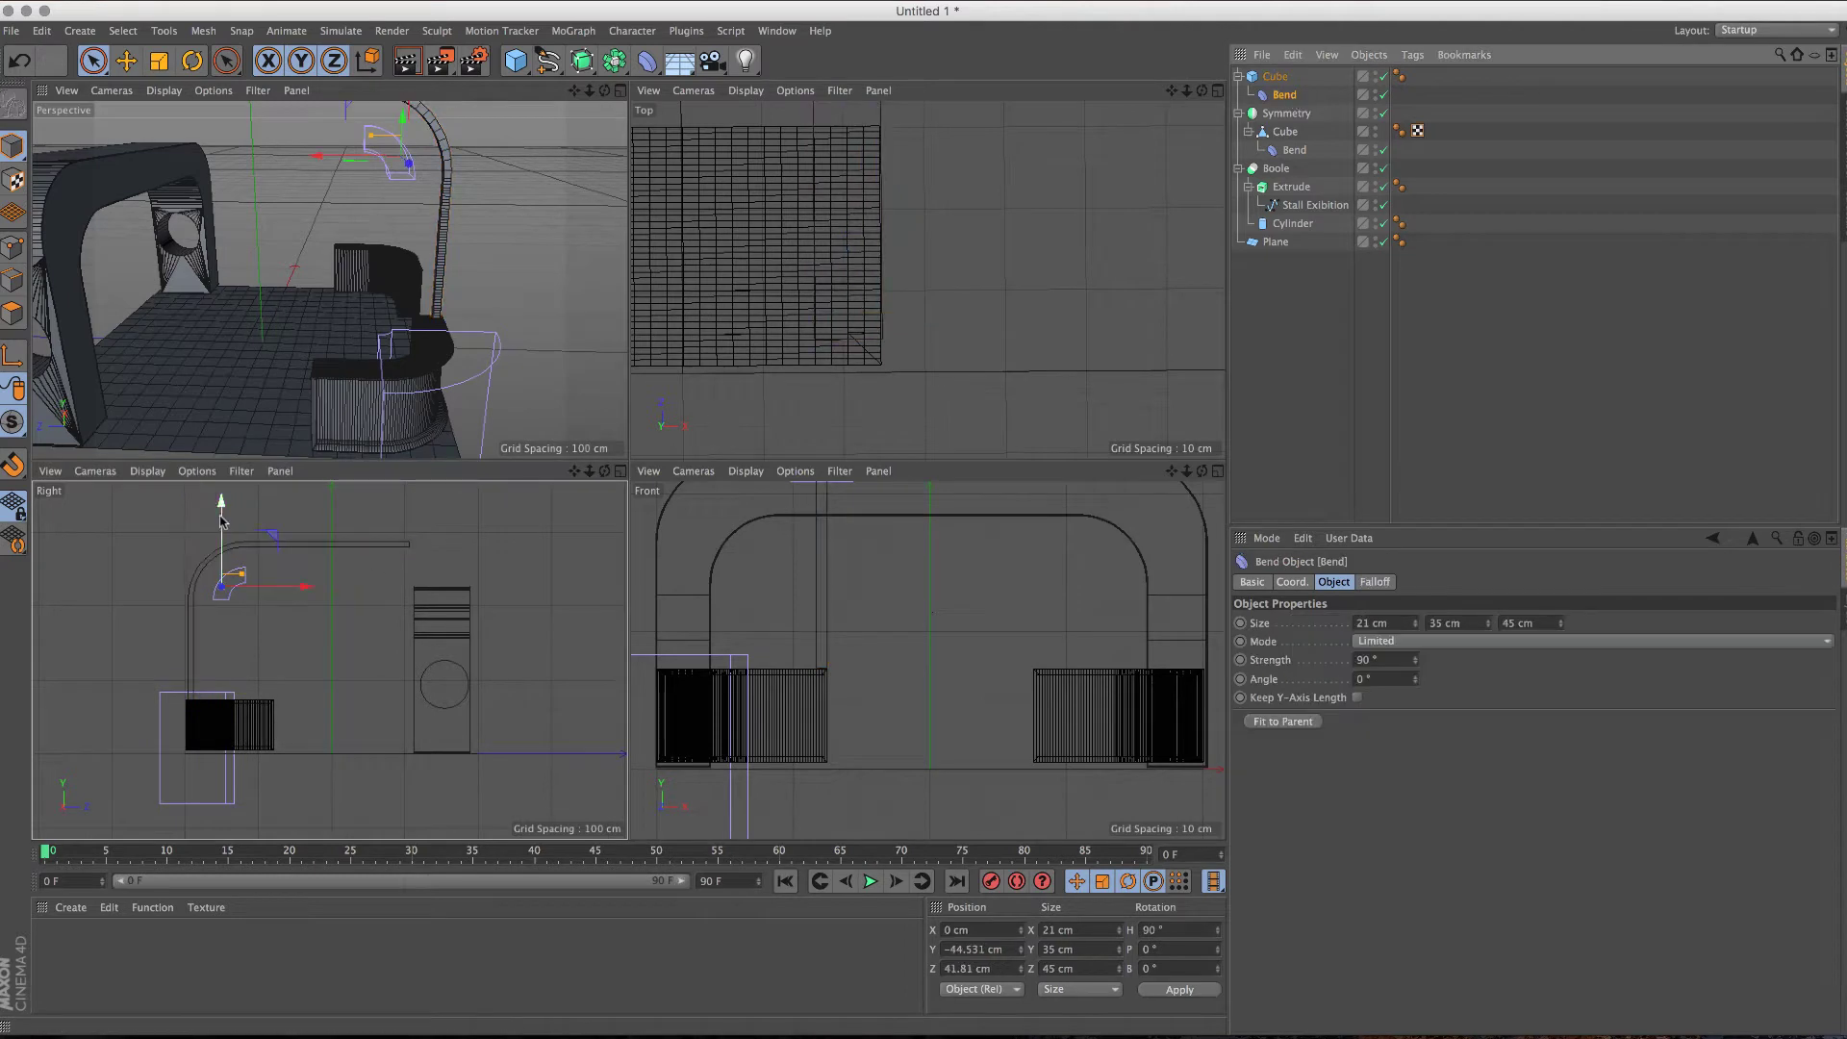
{"action": "left_click_drag", "start_coordinate": [221, 520], "coordinate": [220, 569]}
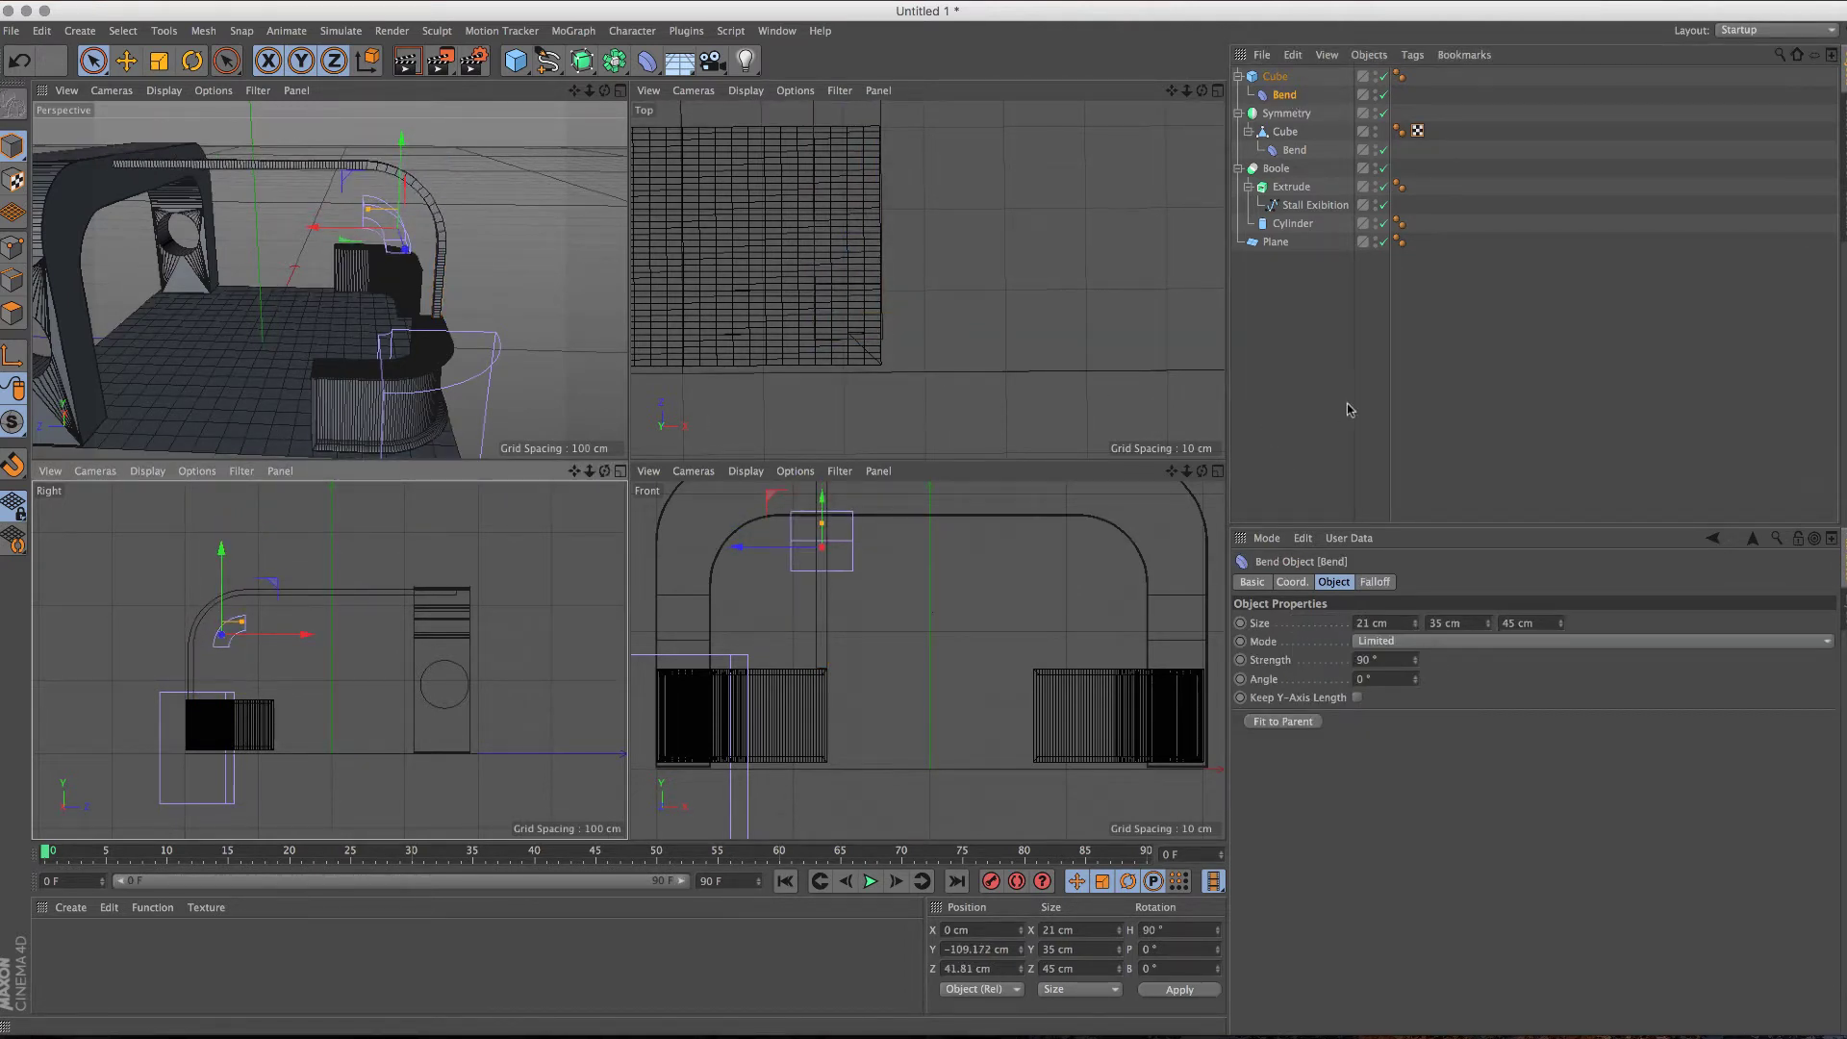
{"action": "key", "text": "Up"}
{"action": "left_click_drag", "start_coordinate": [1355, 647], "coordinate": [1355, 650]}
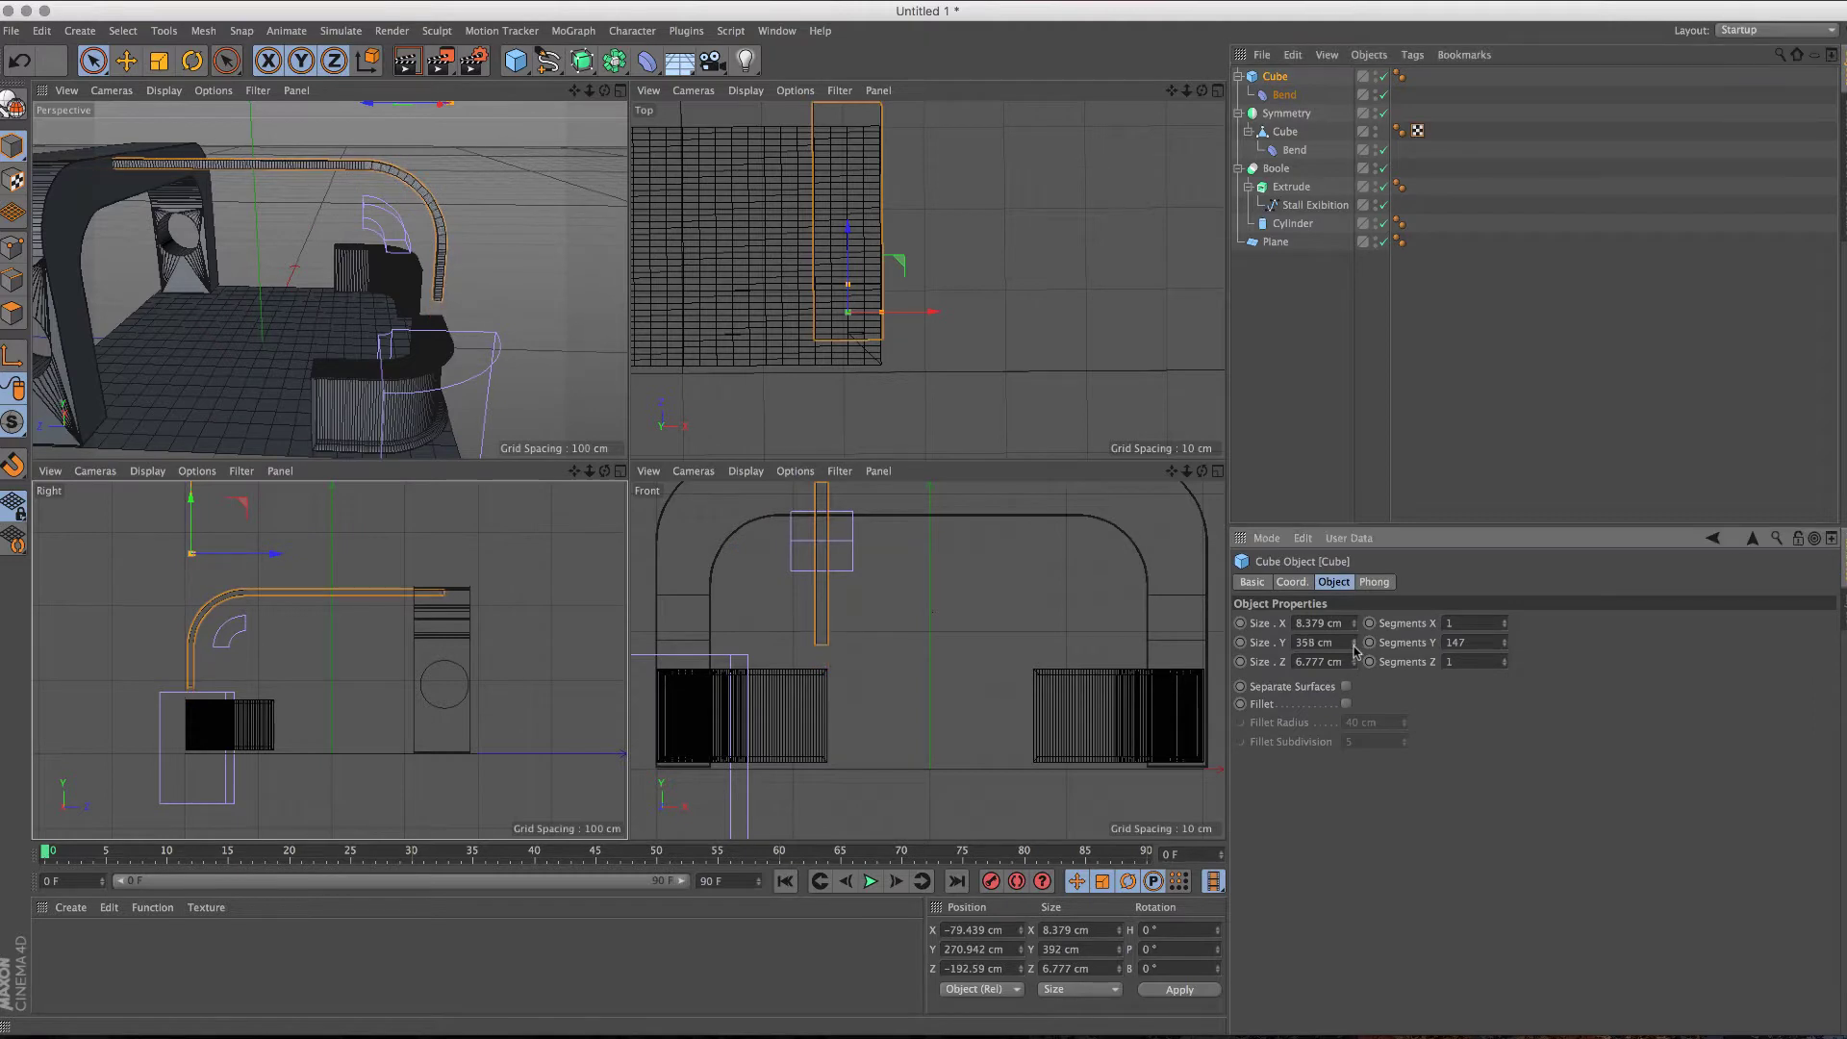
{"action": "key", "text": "Down"}
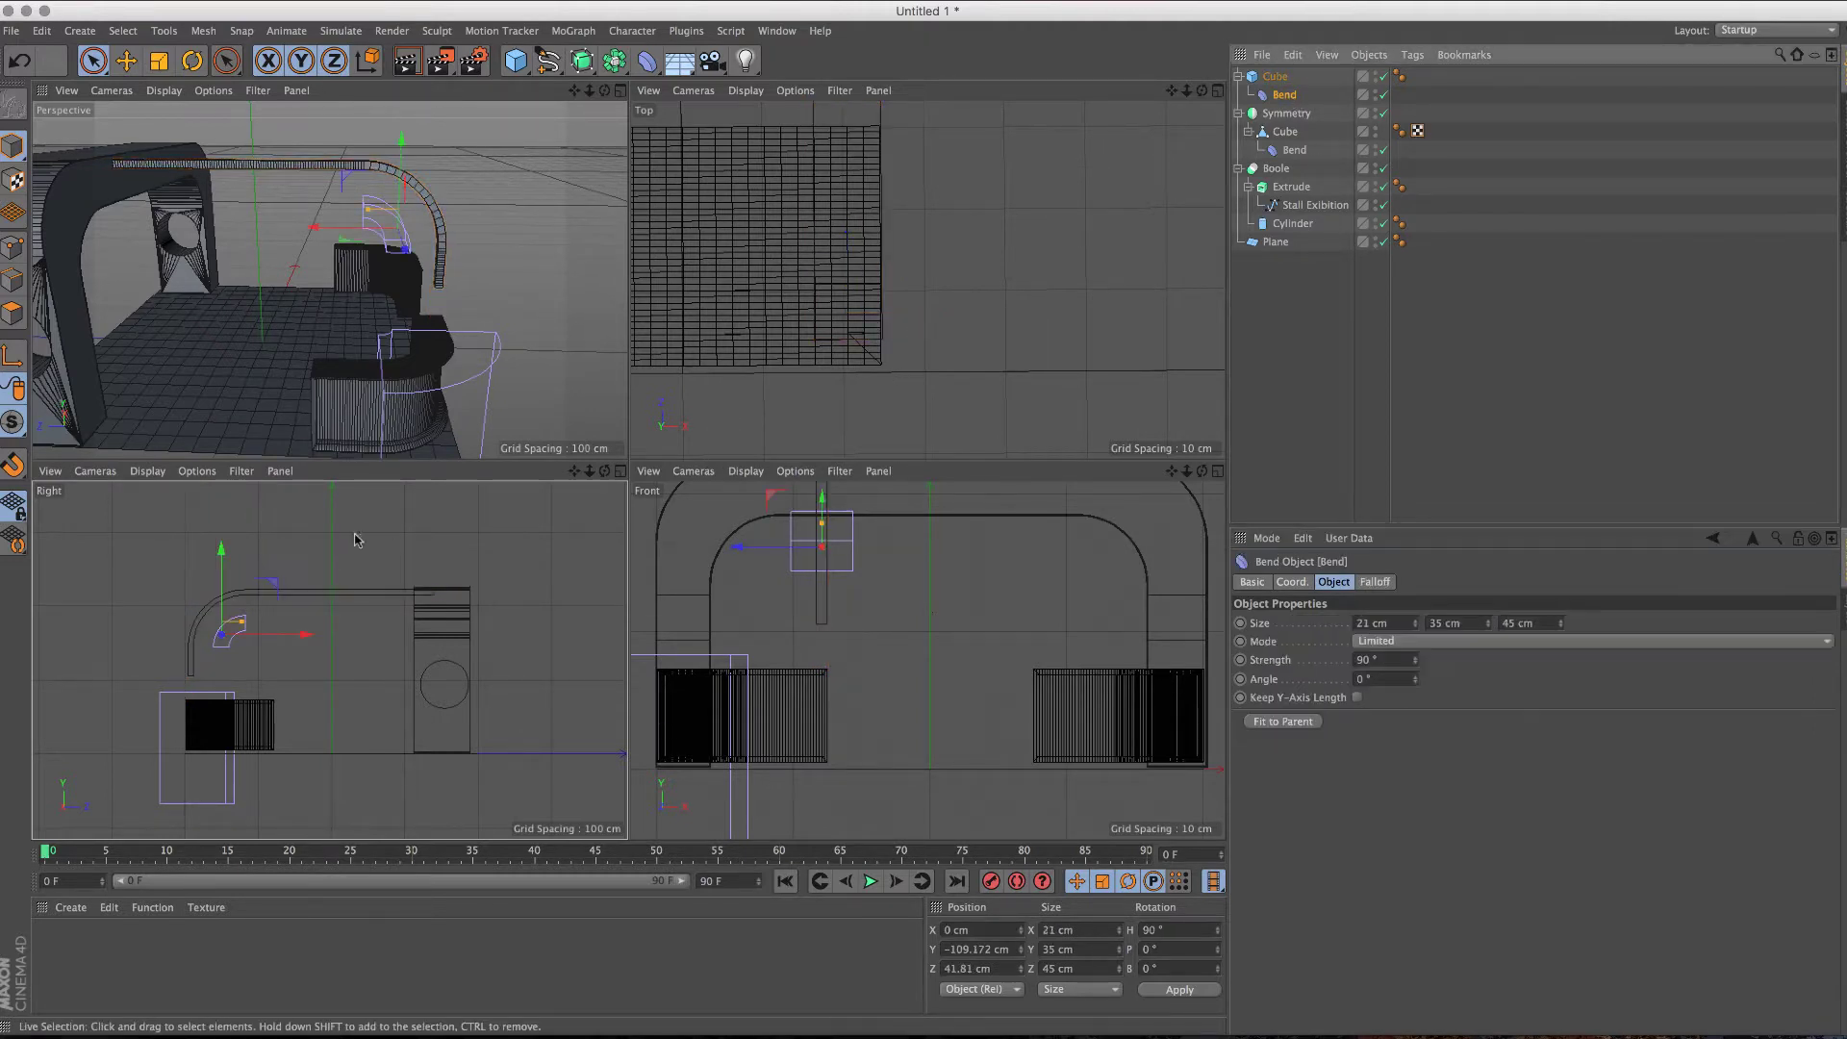
{"action": "mouse_move", "coordinate": [215, 591]}
{"action": "left_mouse_down"}
{"action": "mouse_move", "coordinate": [224, 568]}
{"action": "mouse_move", "coordinate": [190, 543]}
{"action": "mouse_move", "coordinate": [217, 580]}
{"action": "left_mouse_up"}
Step: Fine-tune the Bend deformer's height against the beam in the side view
{"action": "left_click", "coordinate": [1313, 84]}
{"action": "left_click", "coordinate": [1280, 96]}
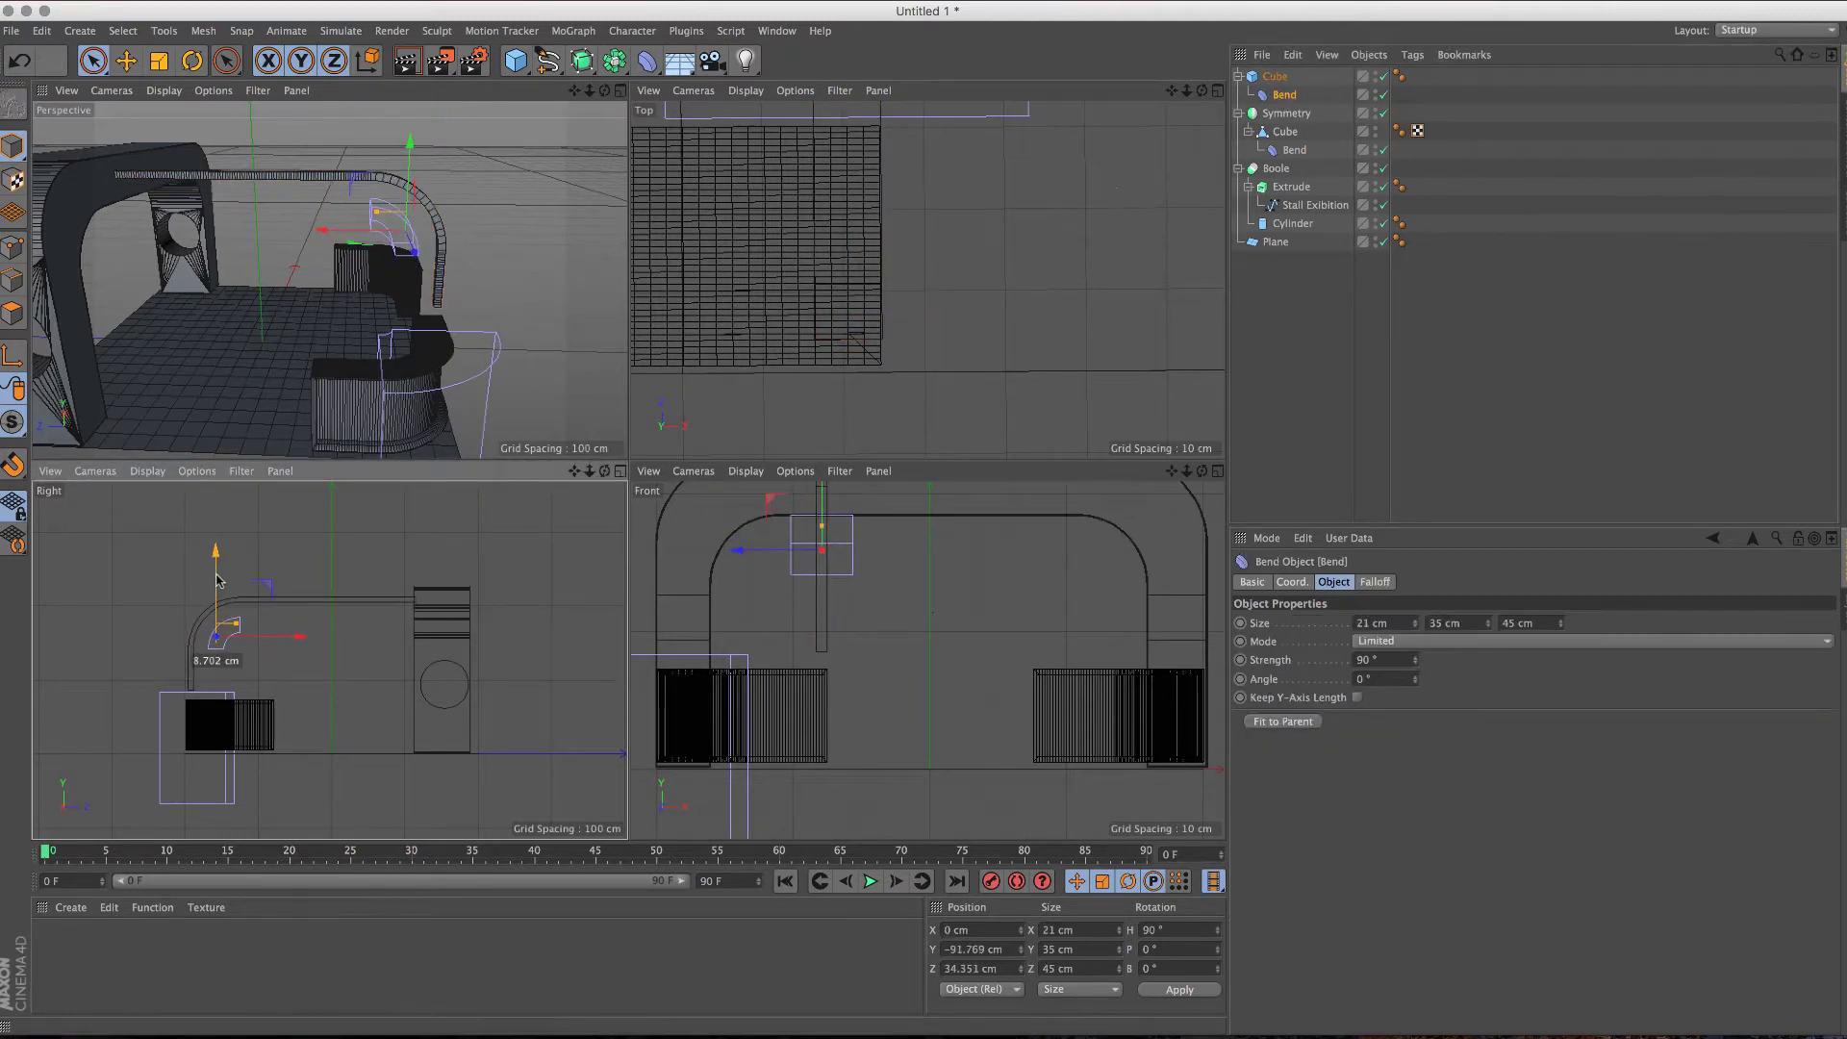
{"action": "left_click_drag", "start_coordinate": [568, 279], "coordinate": [432, 272], "text": "alt"}
{"action": "scroll", "coordinate": [210, 683], "scroll_direction": "up", "scroll_amount": 3}
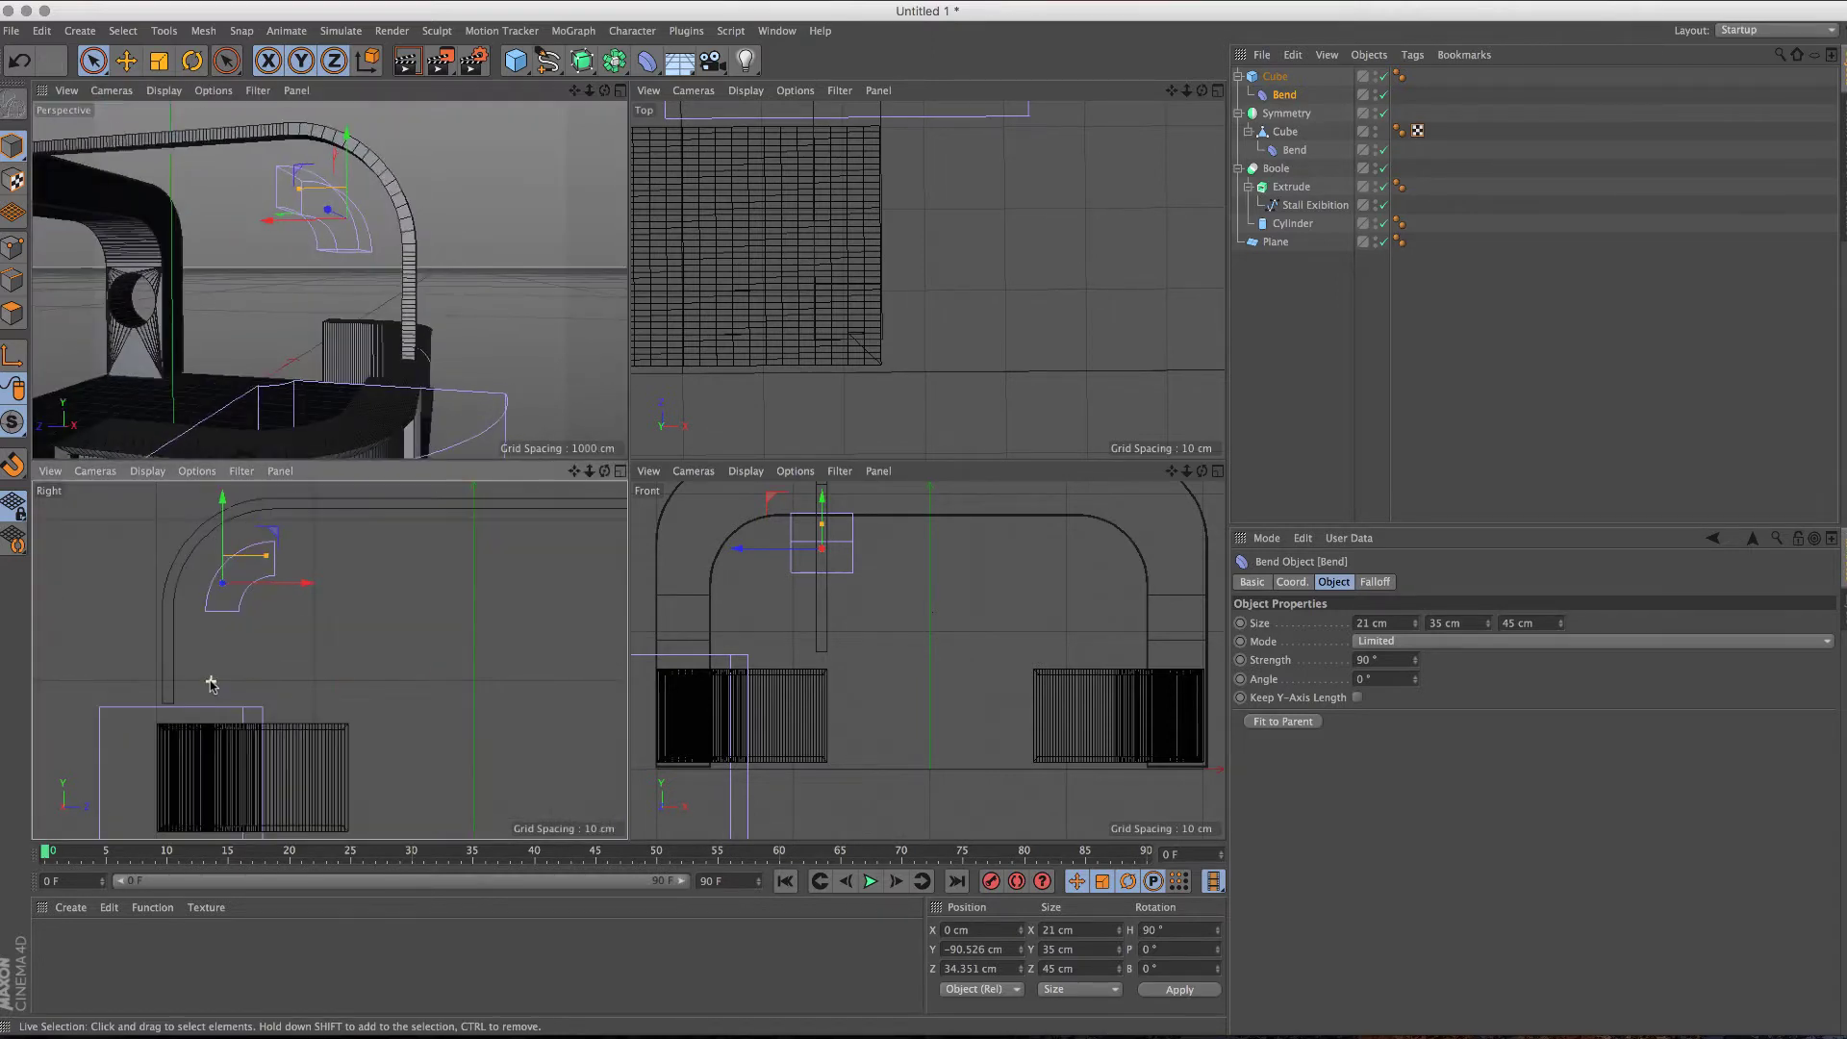
{"action": "mouse_move", "coordinate": [223, 530]}
{"action": "left_mouse_down"}
{"action": "mouse_move", "coordinate": [262, 529]}
{"action": "mouse_move", "coordinate": [222, 515]}
{"action": "mouse_move", "coordinate": [221, 484]}
{"action": "left_mouse_up"}
{"action": "left_click", "coordinate": [1301, 76]}
{"action": "scroll", "coordinate": [261, 531], "scroll_direction": "down", "scroll_amount": 3}
{"action": "scroll", "coordinate": [439, 606], "scroll_direction": "up", "scroll_amount": 3}
{"action": "left_click", "coordinate": [1284, 94]}
{"action": "scroll", "coordinate": [268, 570], "scroll_direction": "up", "scroll_amount": 3}
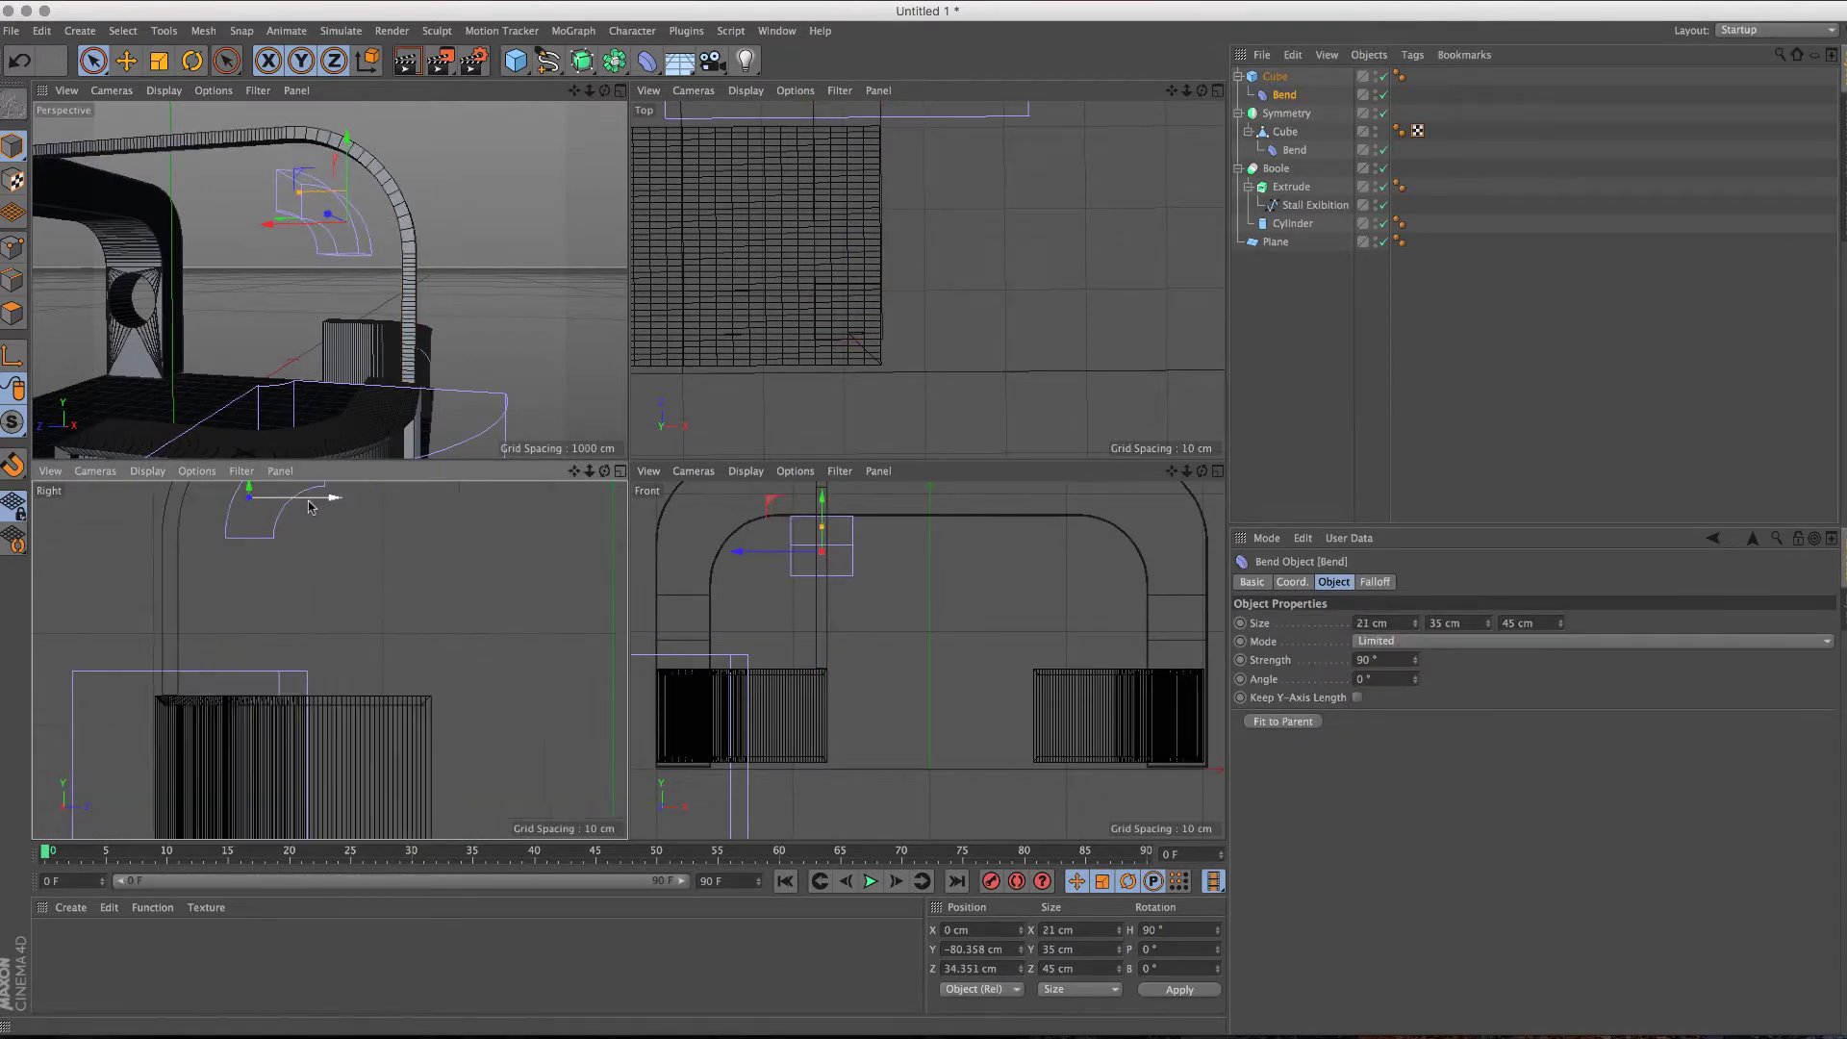
{"action": "left_click", "coordinate": [1275, 76]}
{"action": "left_click_drag", "start_coordinate": [574, 470], "coordinate": [605, 479]}
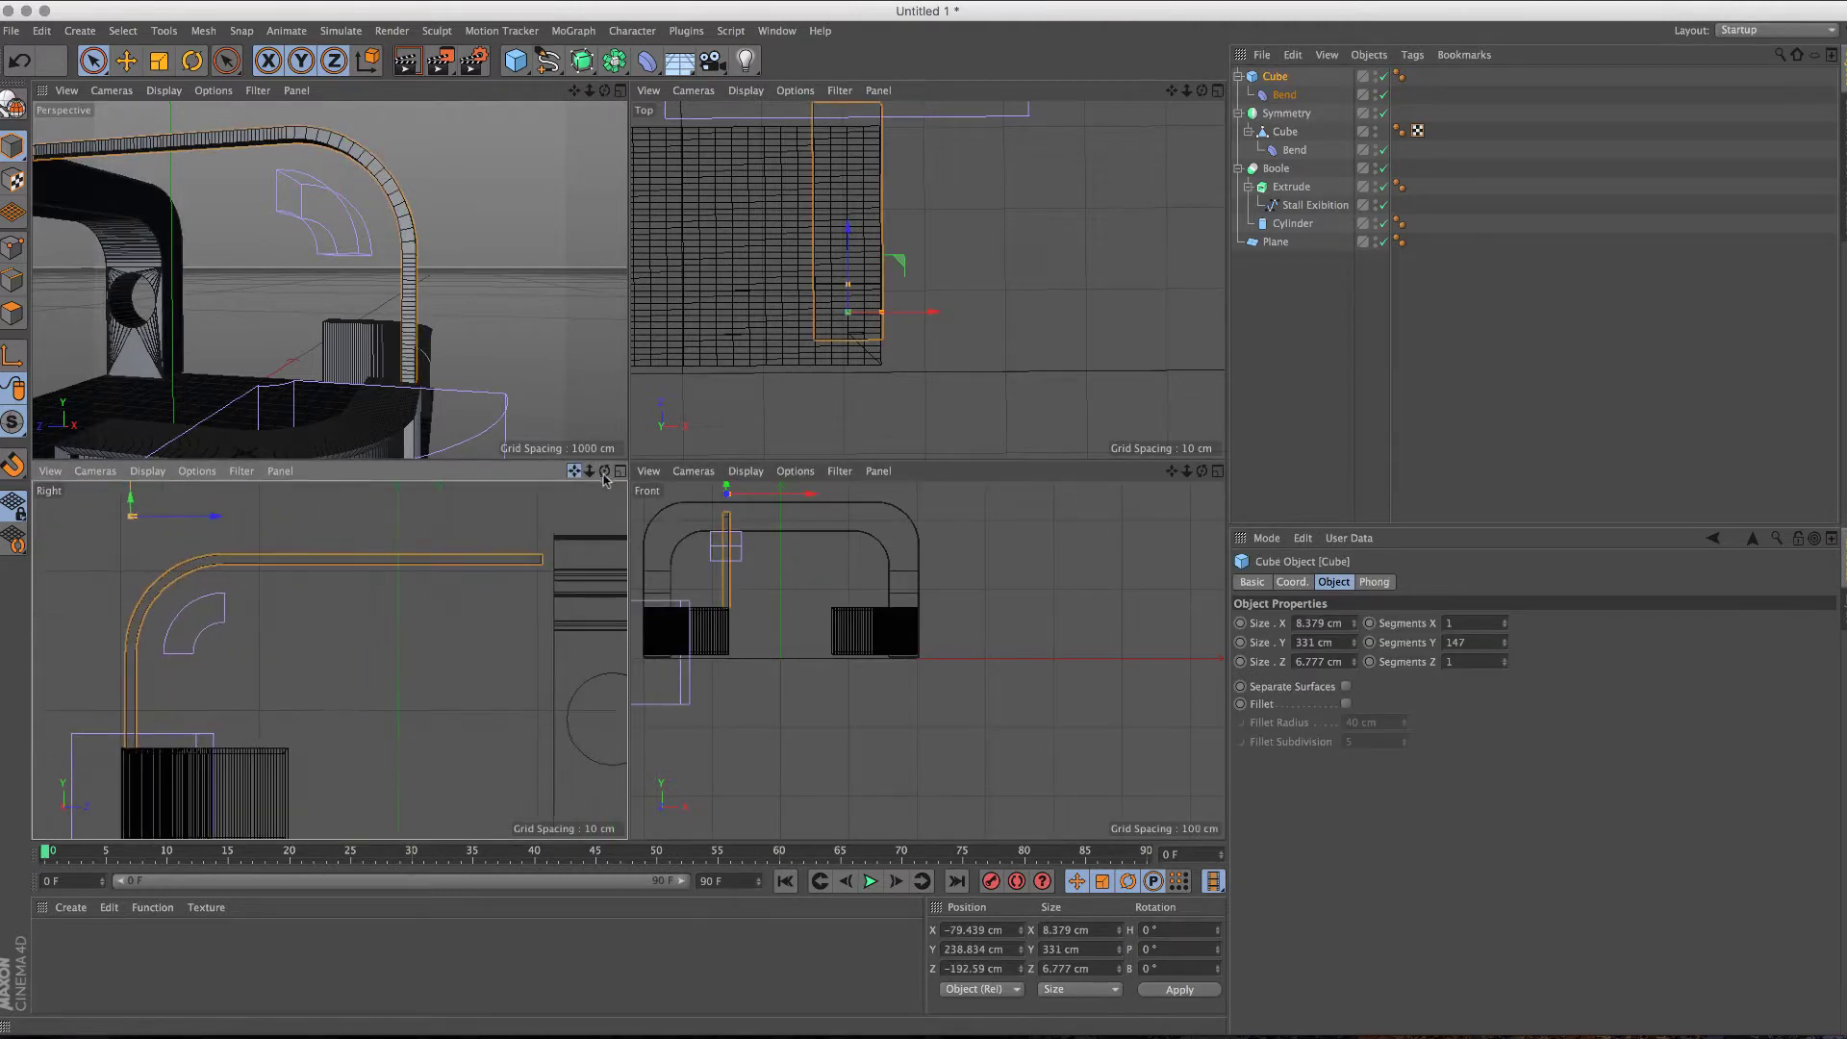
Step: Set the beam to 349 cm at Y 245.8 cm and nudge the bend upward
{"action": "left_click_drag", "start_coordinate": [1350, 635], "coordinate": [1356, 645]}
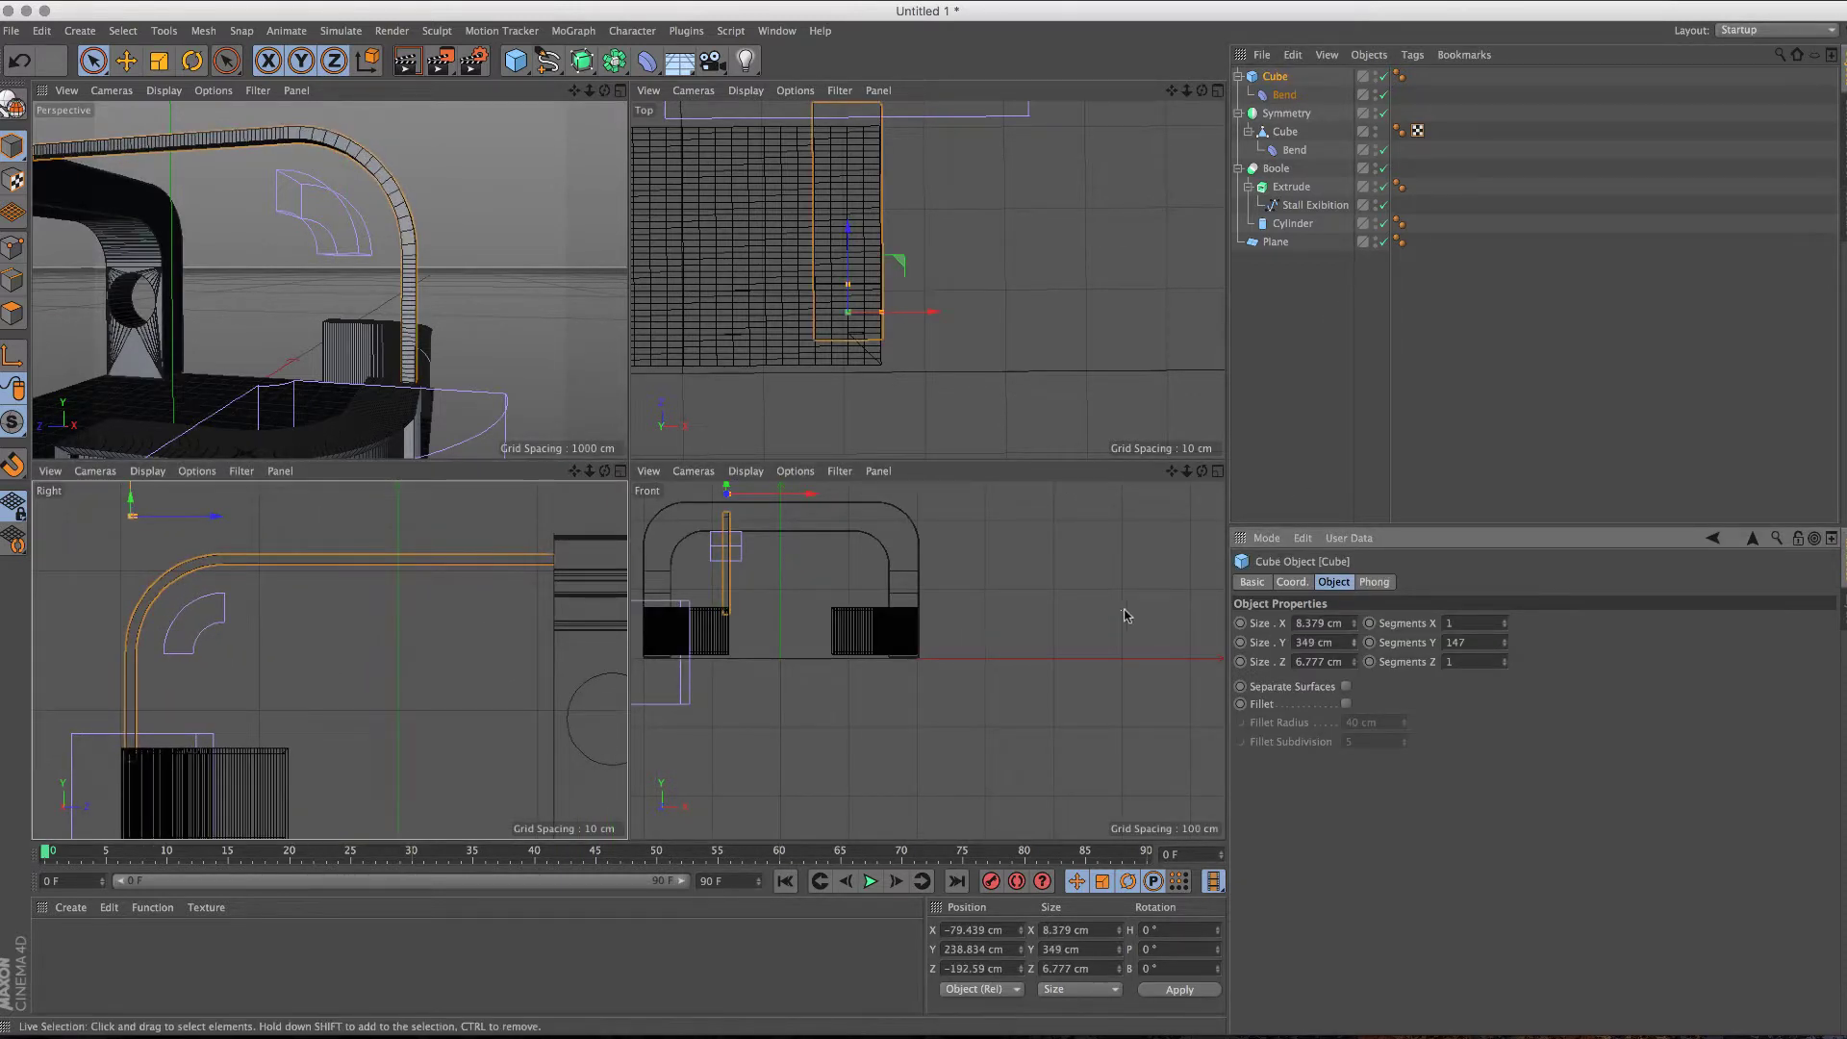
{"action": "middle_click", "coordinate": [465, 413]}
{"action": "mouse_move", "coordinate": [465, 412]}
{"action": "left_mouse_down", "text": "alt"}
{"action": "mouse_move", "coordinate": [435, 661]}
{"action": "mouse_move", "coordinate": [660, 535]}
{"action": "mouse_move", "coordinate": [626, 503]}
{"action": "mouse_move", "coordinate": [627, 465]}
{"action": "left_mouse_up", "text": "alt"}
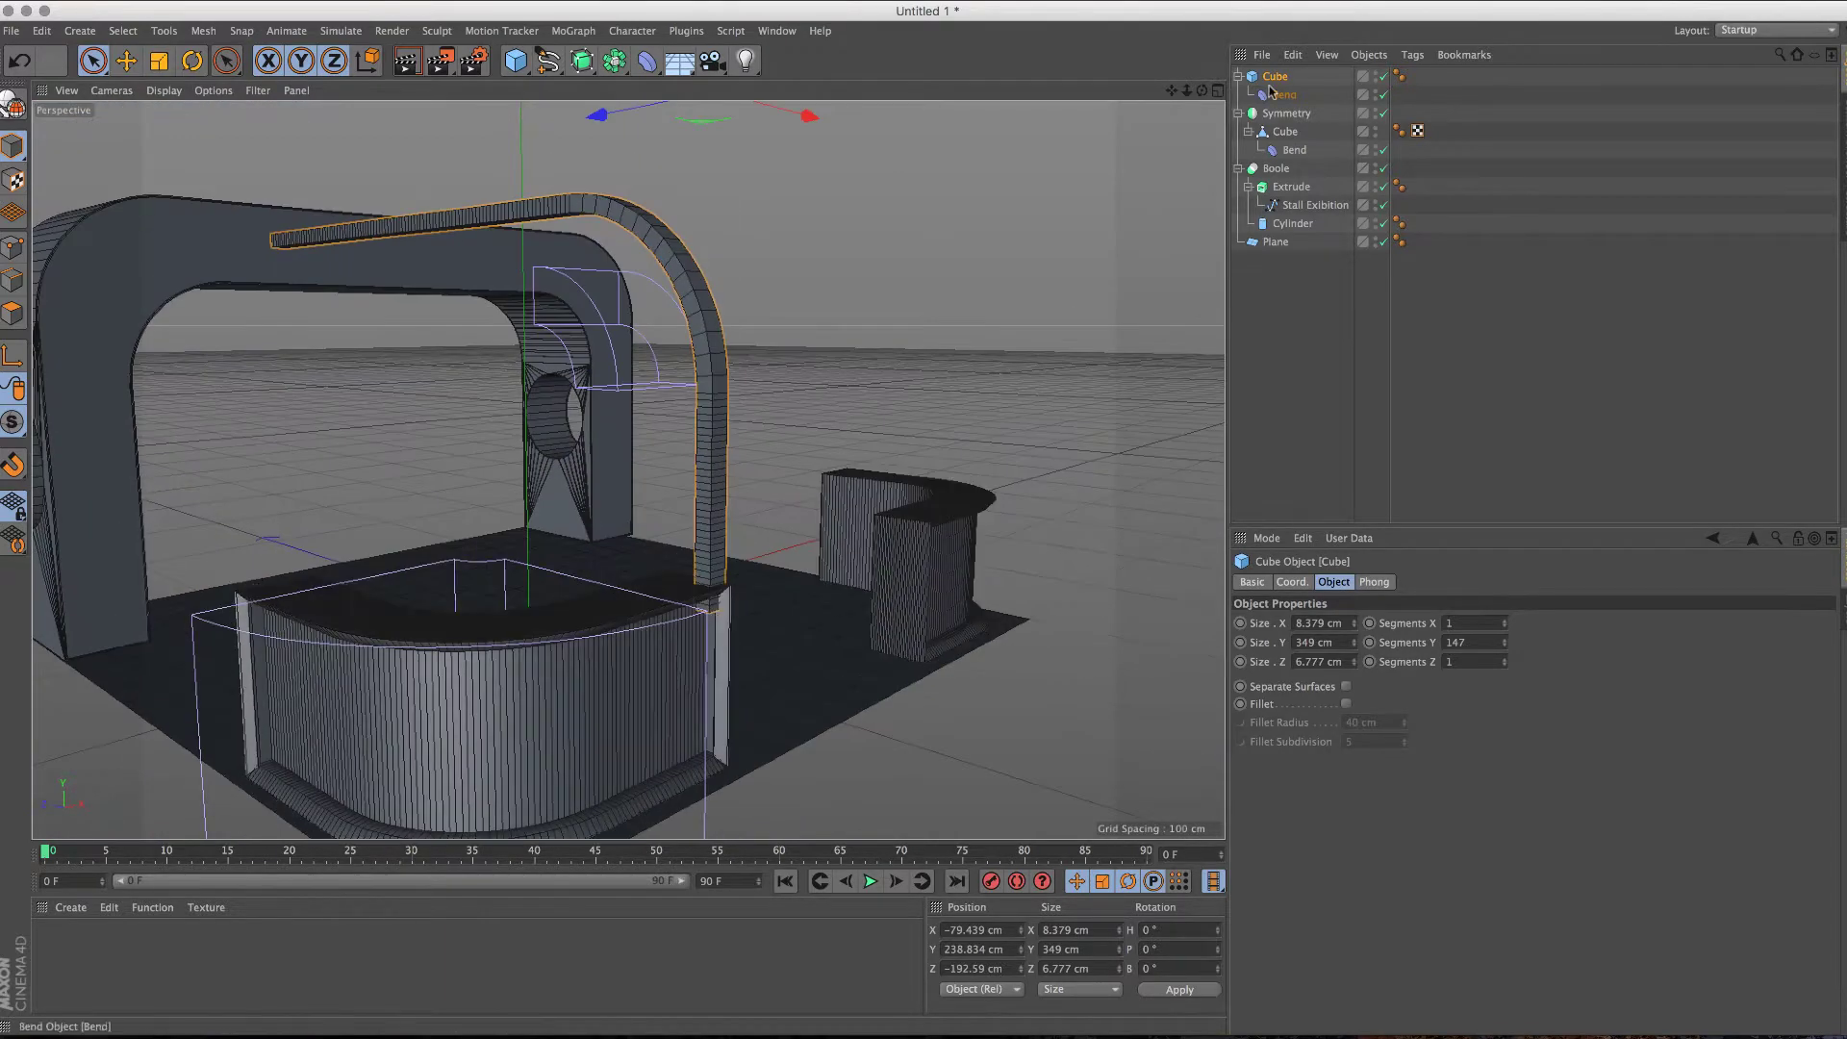
{"action": "middle_click_drag", "start_coordinate": [716, 106], "coordinate": [715, 164], "text": "alt"}
{"action": "left_click_drag", "start_coordinate": [715, 140], "coordinate": [715, 132]}
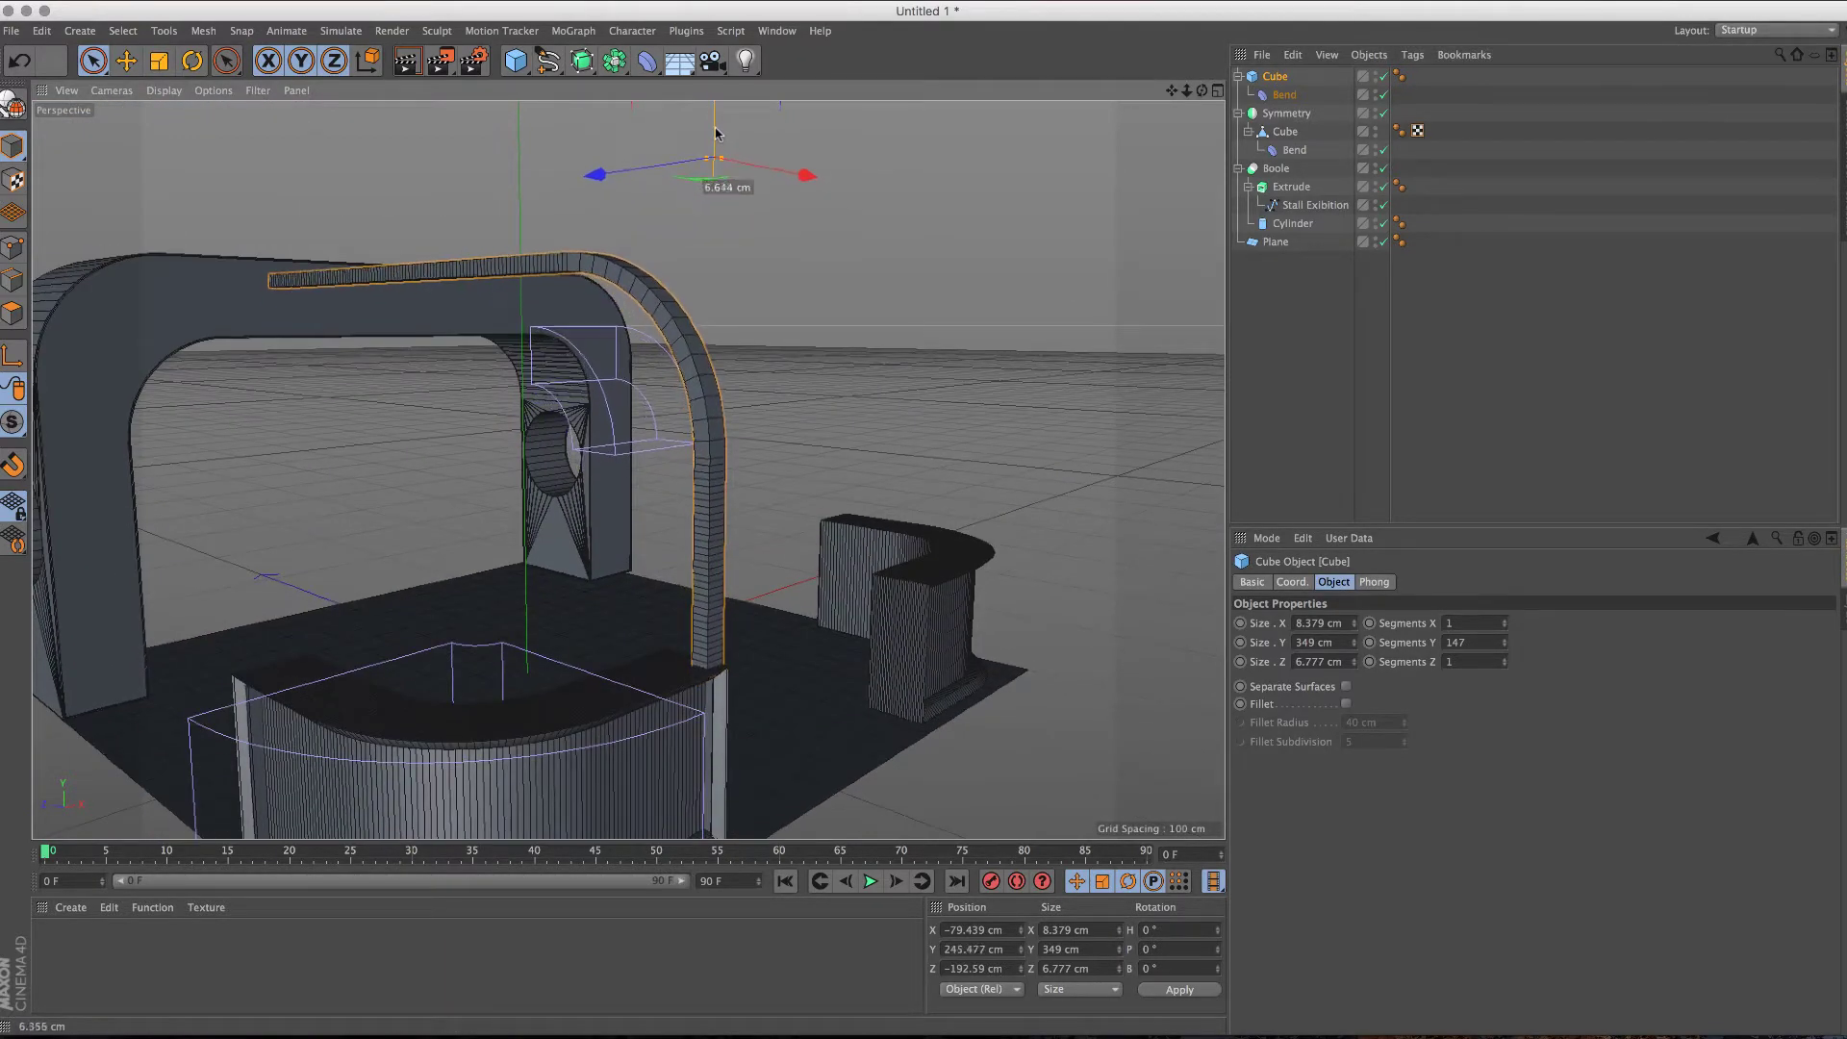
{"action": "left_click", "coordinate": [1284, 94]}
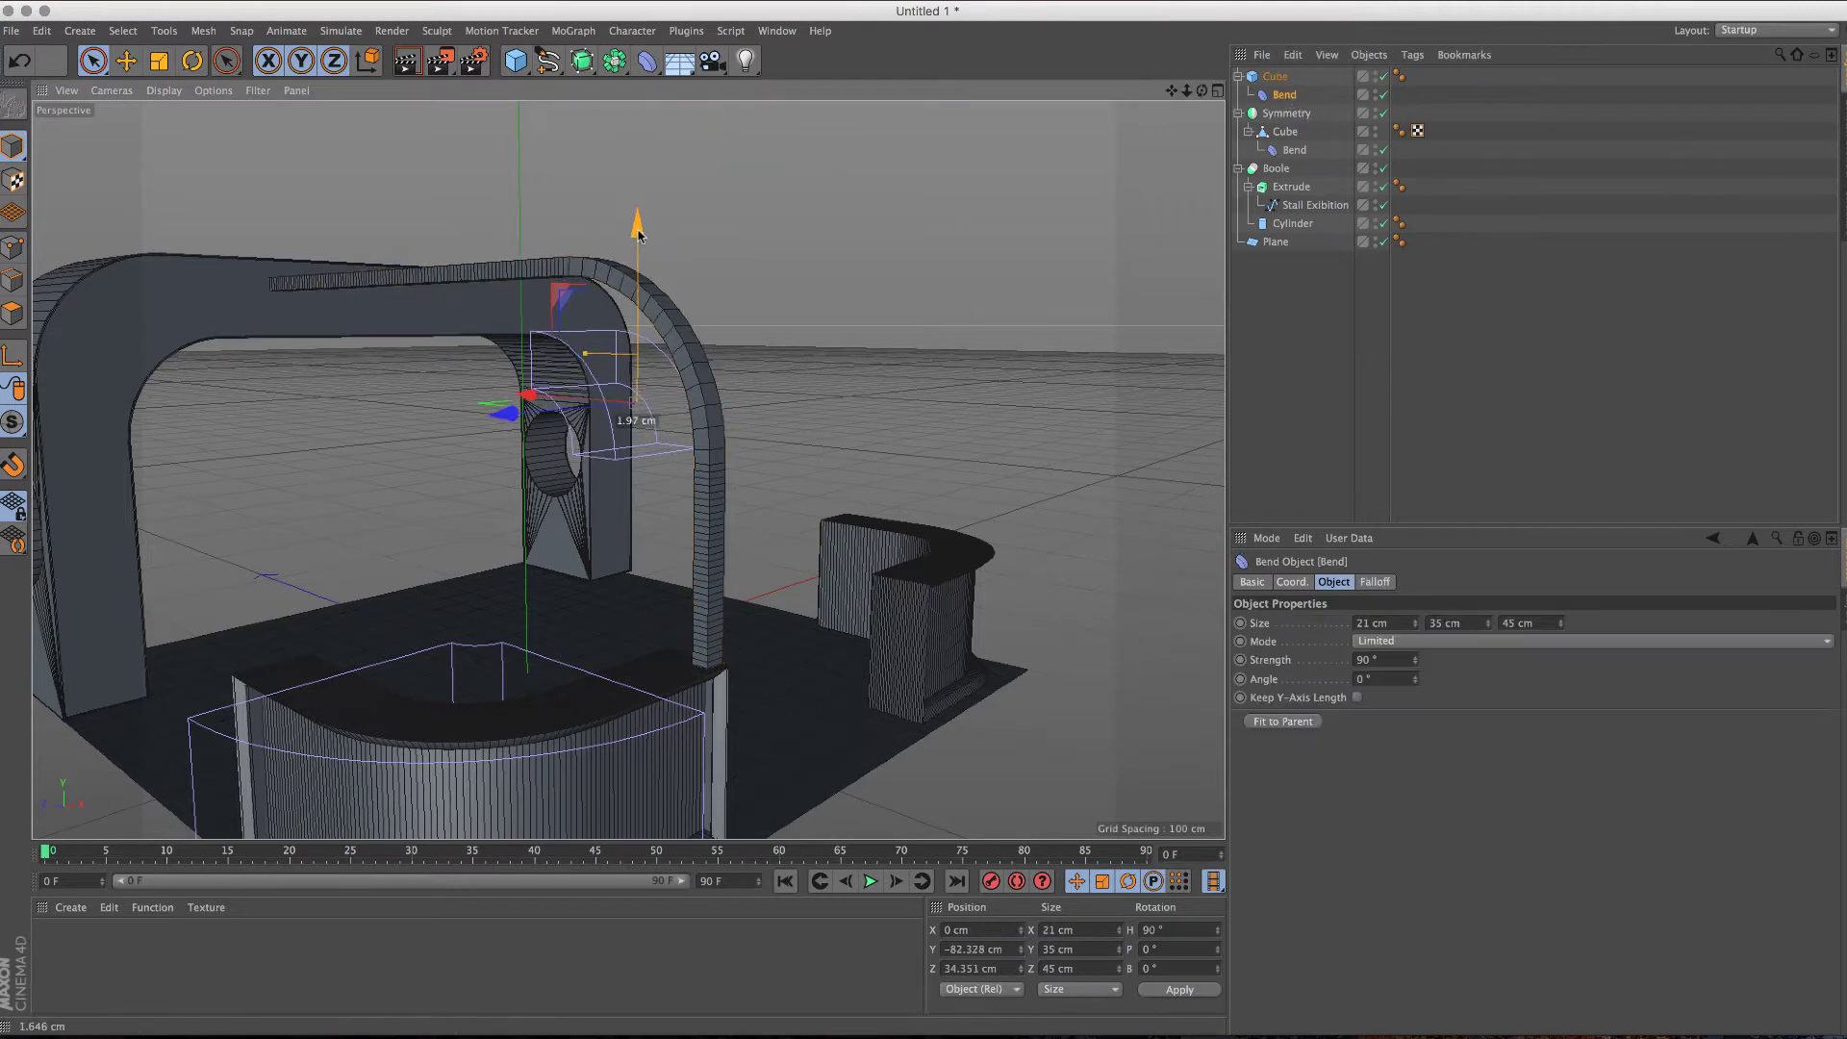
{"action": "mouse_move", "coordinate": [638, 219]}
{"action": "left_mouse_down"}
{"action": "mouse_move", "coordinate": [639, 246]}
{"action": "mouse_move", "coordinate": [638, 200]}
{"action": "left_mouse_up"}
{"action": "left_click", "coordinate": [1275, 76]}
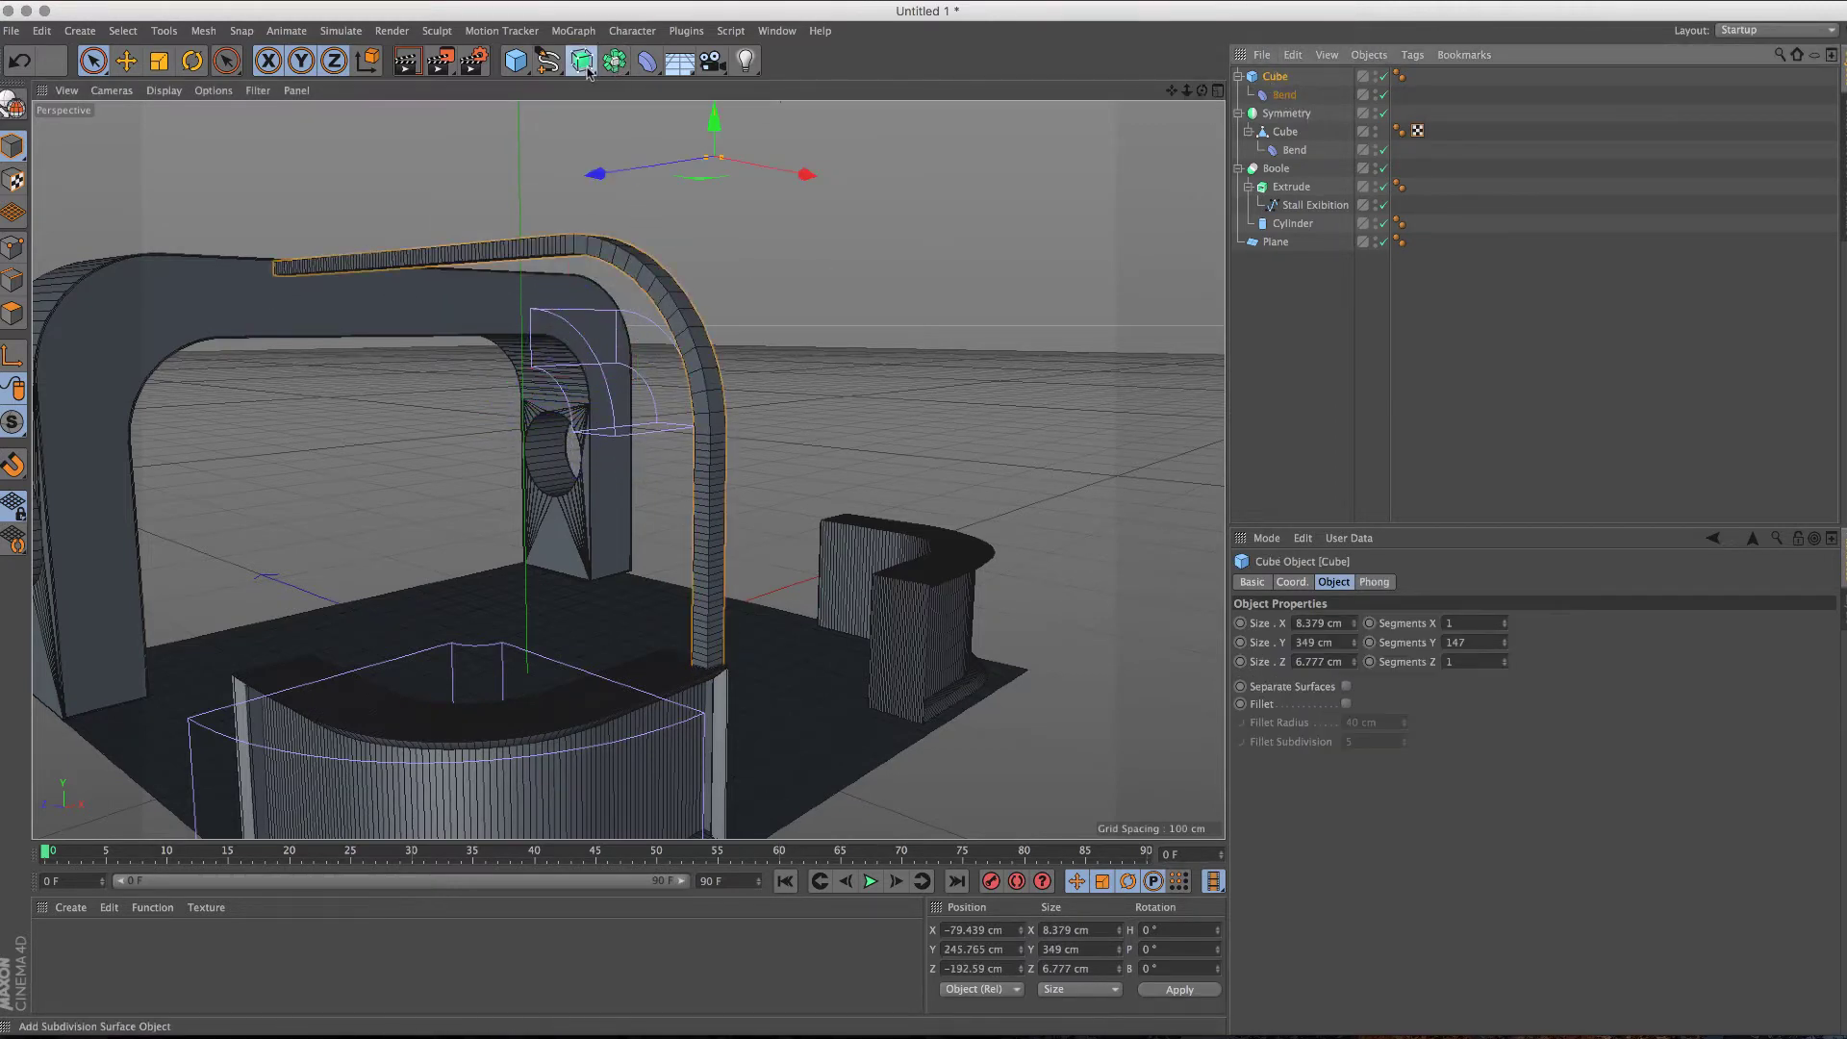
Step: Mirror the beam with a Symmetry generator and duplicate the beam with its bend
{"action": "left_click_drag", "start_coordinate": [588, 72], "coordinate": [839, 152], "text": "alt"}
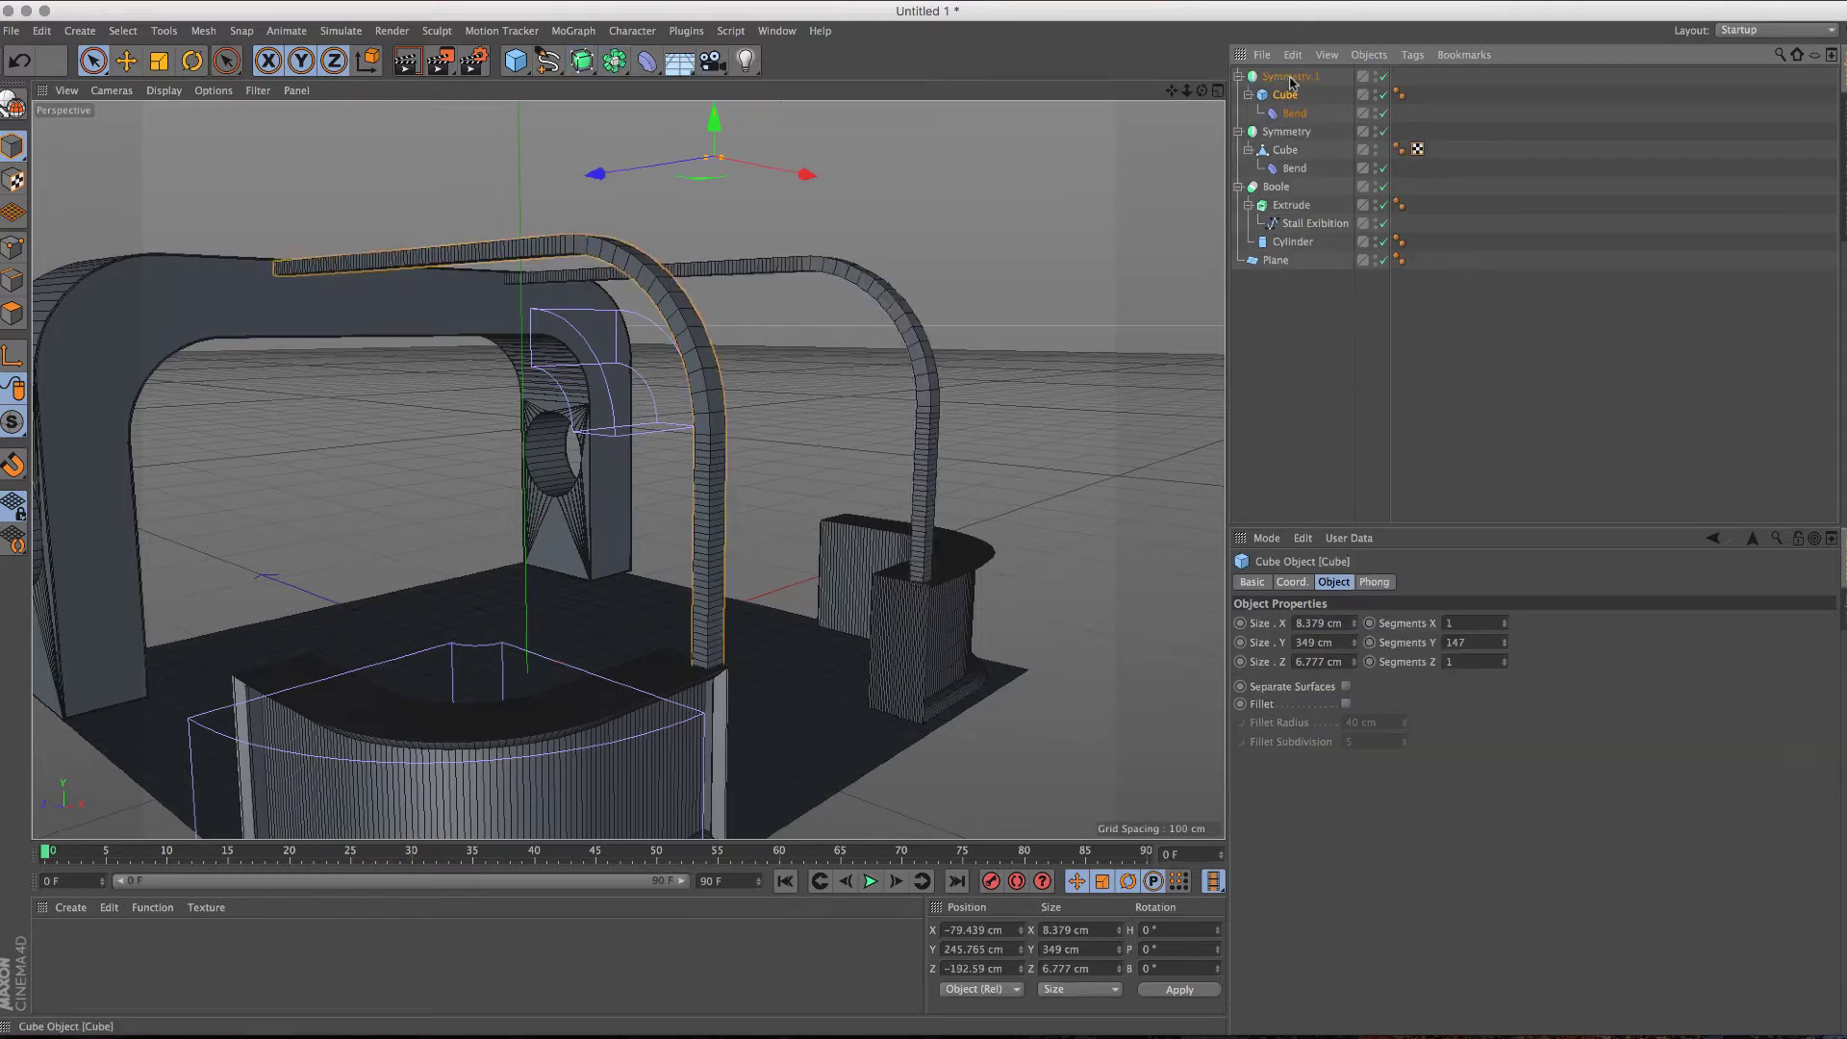
{"action": "left_click_drag", "start_coordinate": [845, 321], "coordinate": [673, 327], "text": "alt"}
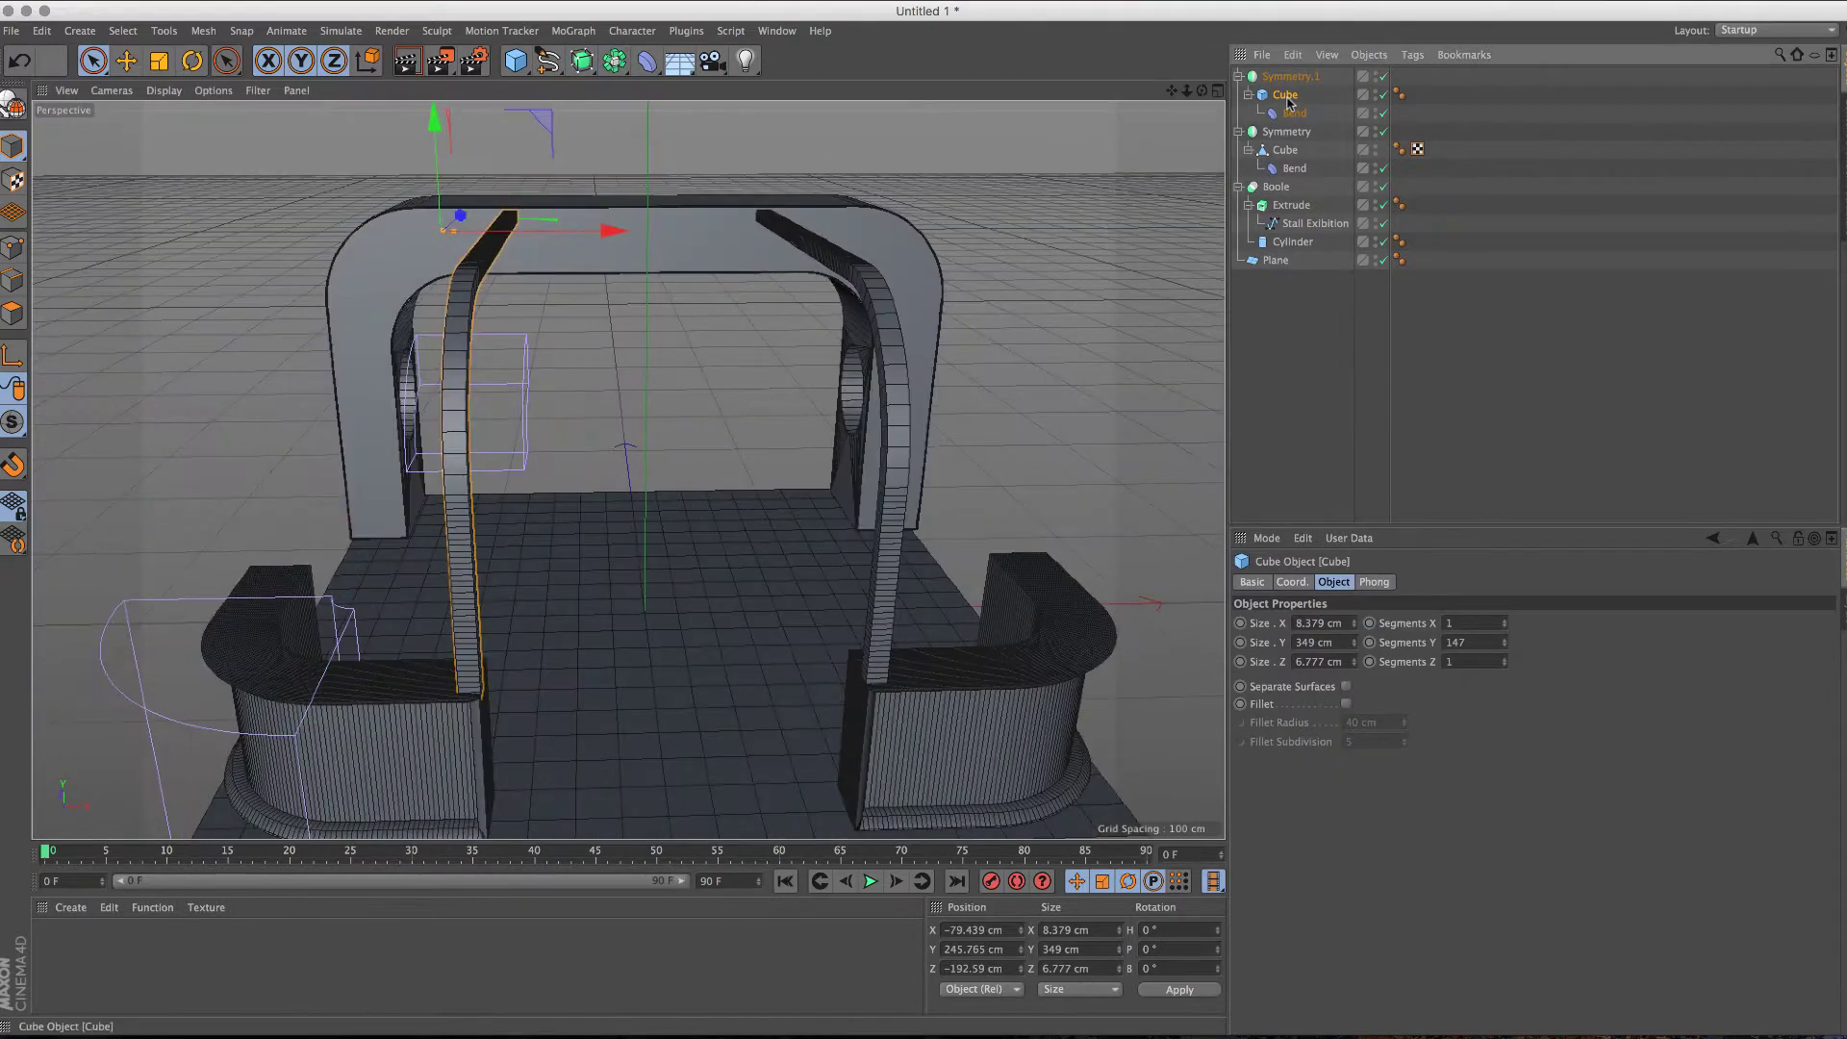
{"action": "left_click_drag", "start_coordinate": [1289, 101], "coordinate": [1280, 118], "text": "ctrl"}
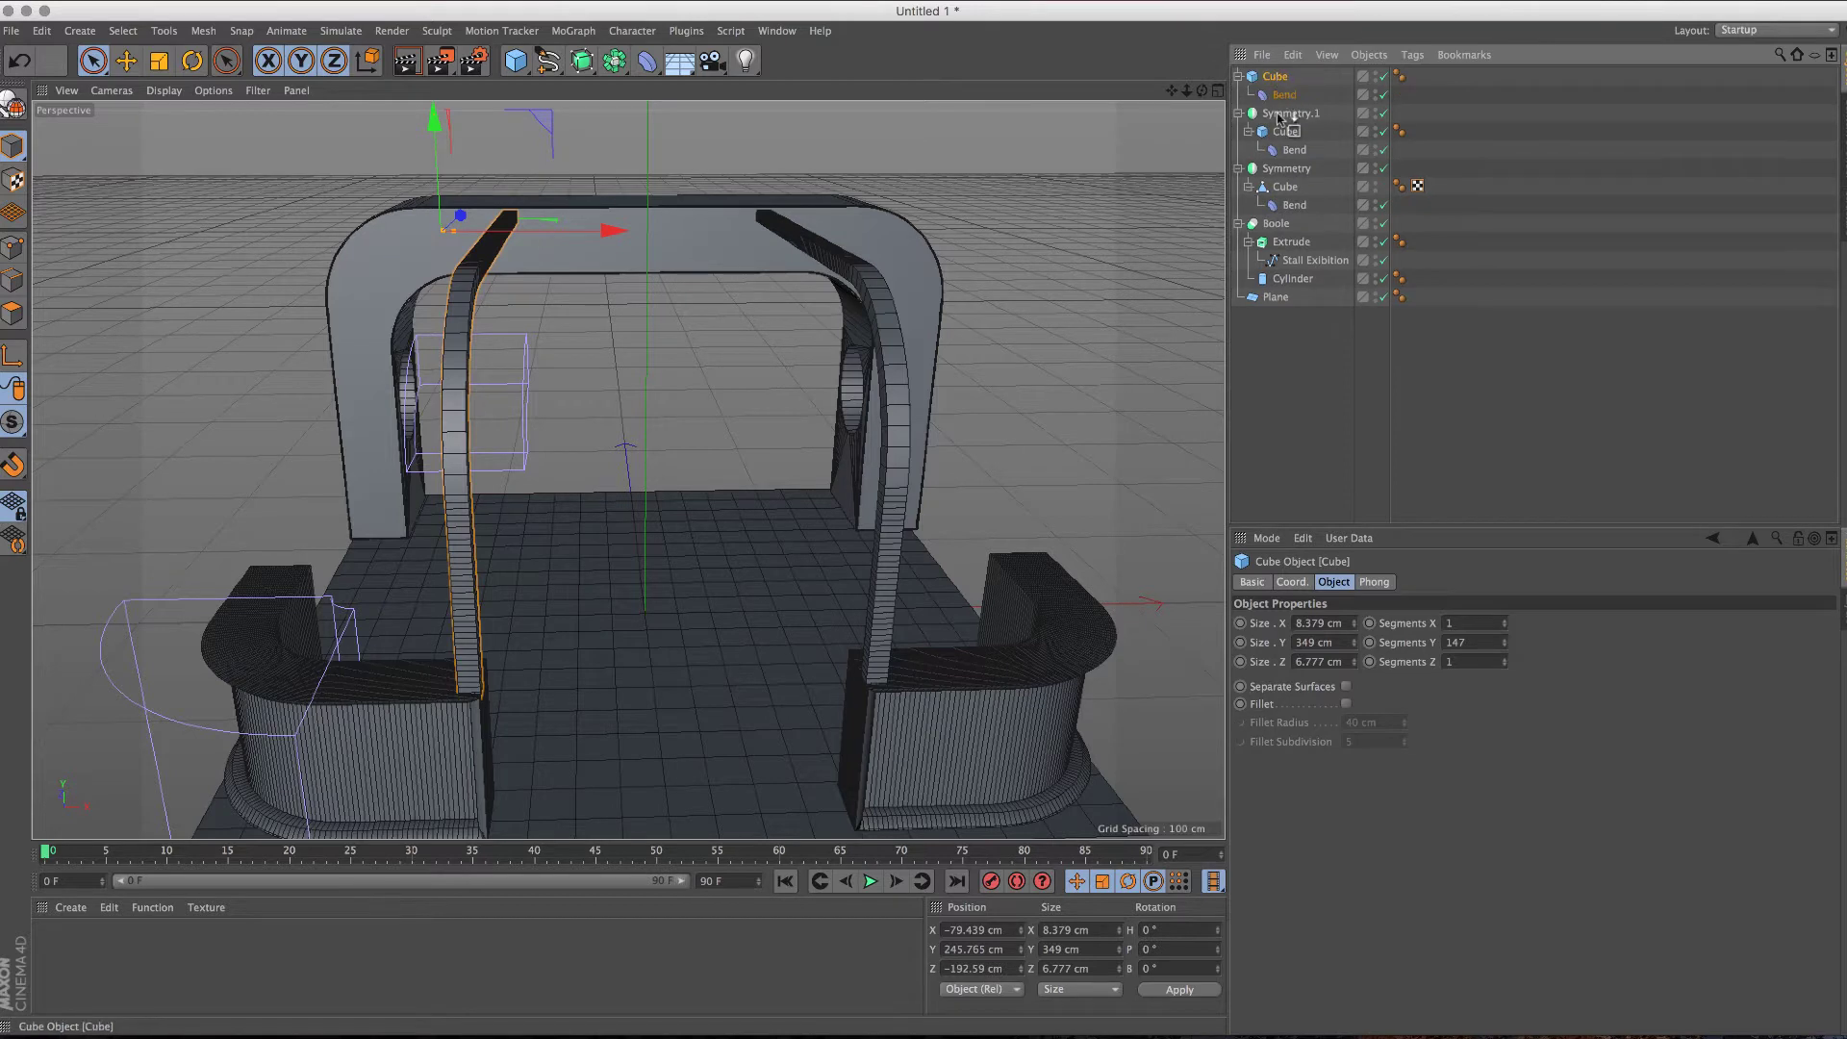
{"action": "left_click_drag", "start_coordinate": [581, 236], "coordinate": [490, 244]}
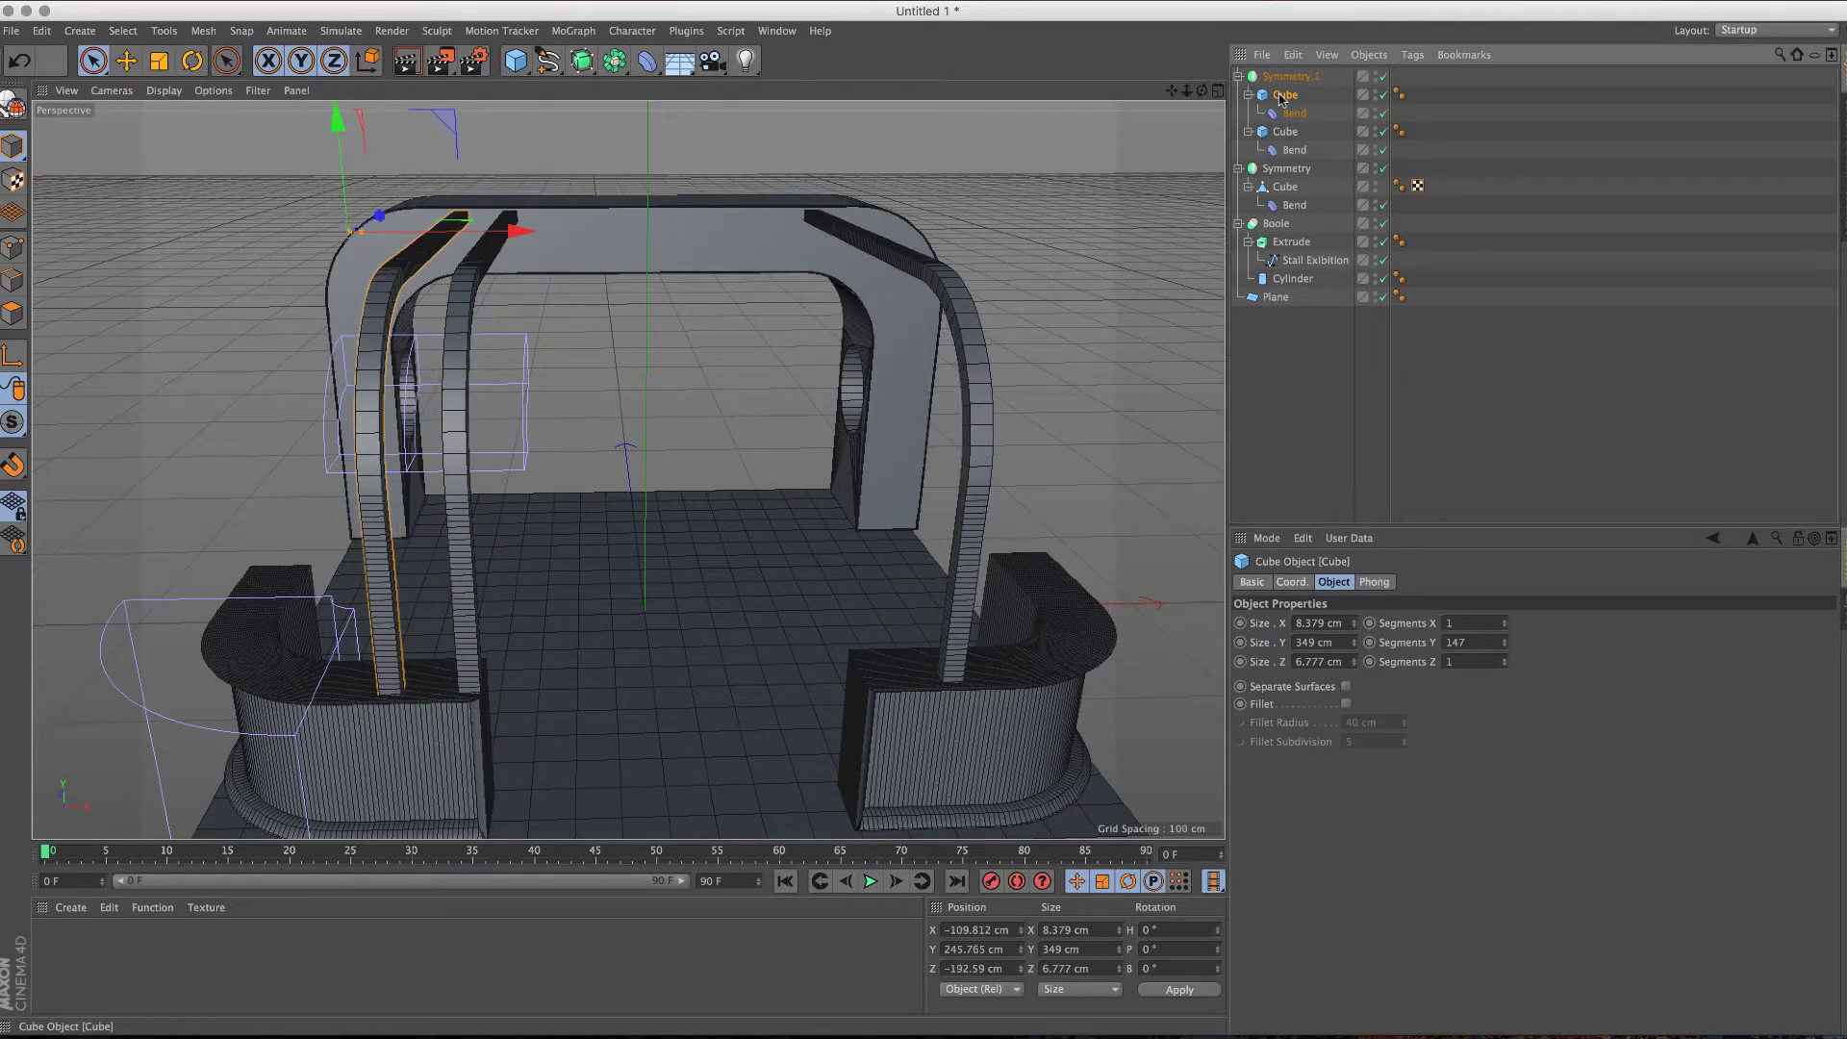
{"action": "left_click_drag", "start_coordinate": [1281, 97], "coordinate": [1282, 139]}
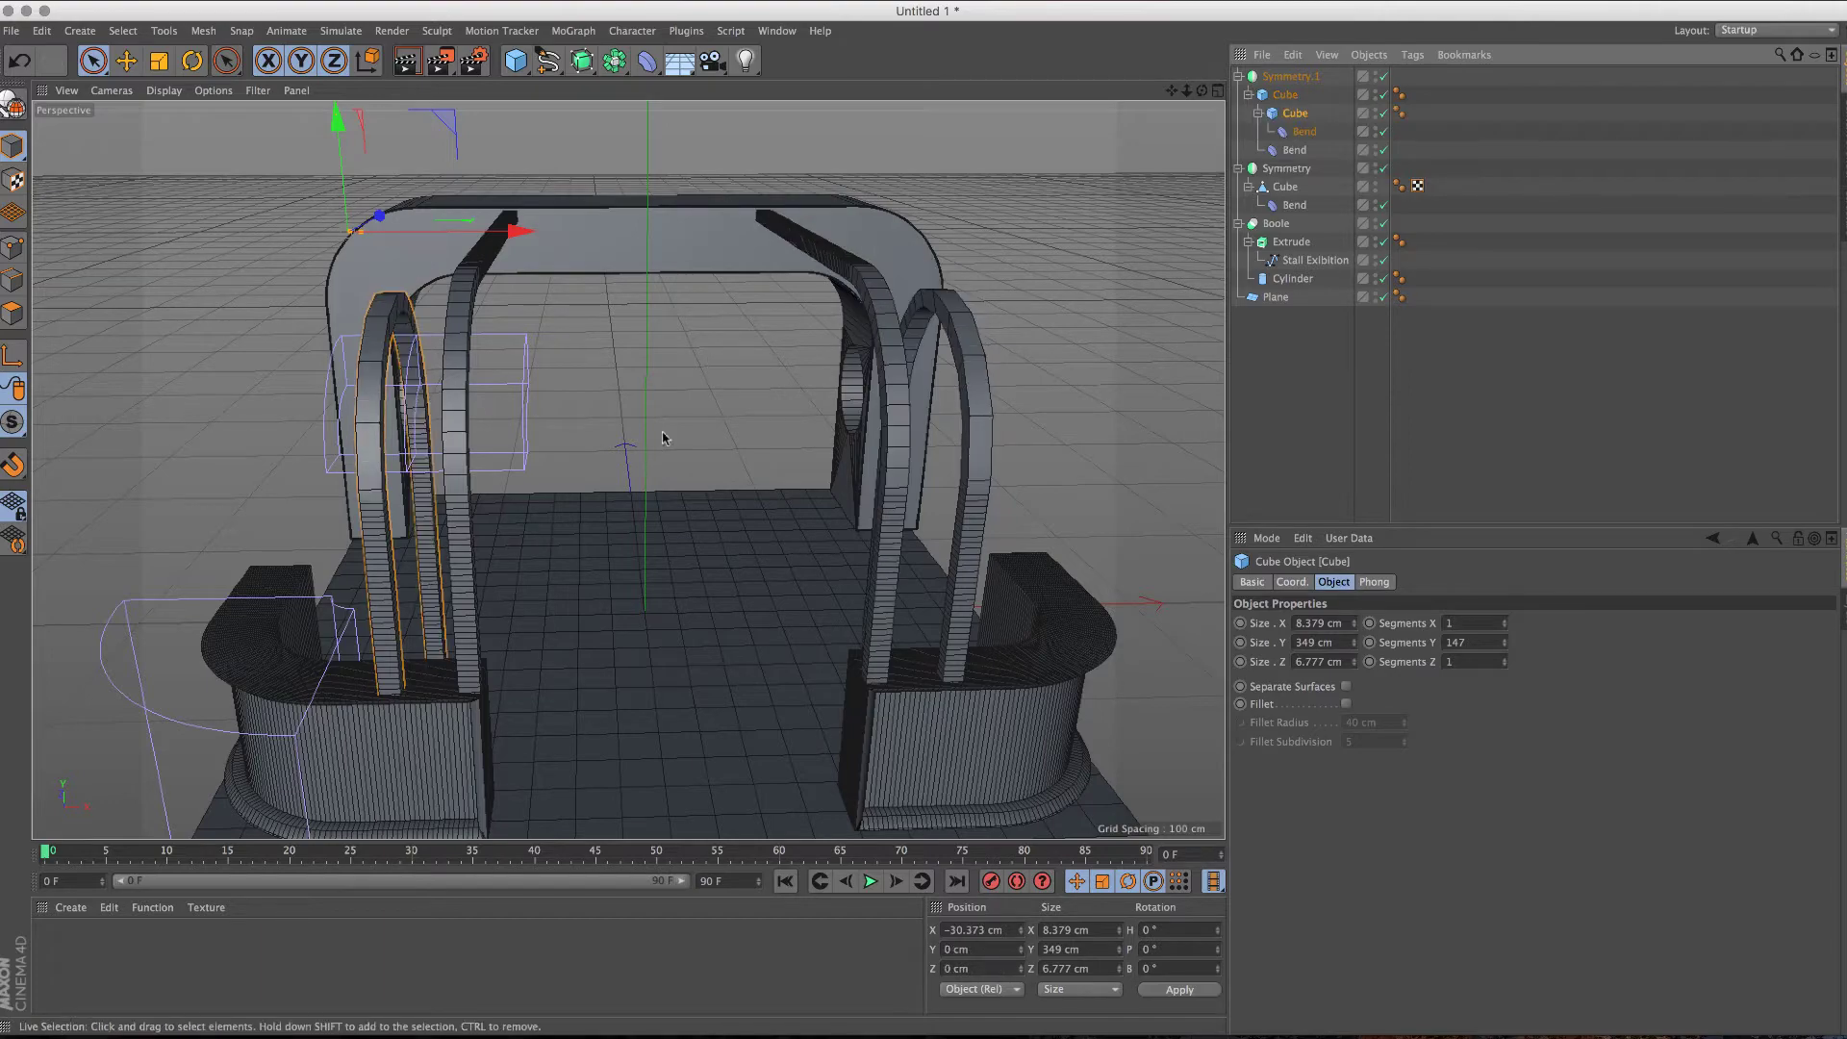
{"action": "left_click_drag", "start_coordinate": [663, 439], "coordinate": [824, 452], "text": "alt"}
{"action": "mouse_move", "coordinate": [706, 454]}
{"action": "left_mouse_down", "text": "alt"}
{"action": "mouse_move", "coordinate": [554, 452]}
{"action": "mouse_move", "coordinate": [826, 452]}
{"action": "left_mouse_up", "text": "alt"}
{"action": "key", "text": "ctrl+z"}
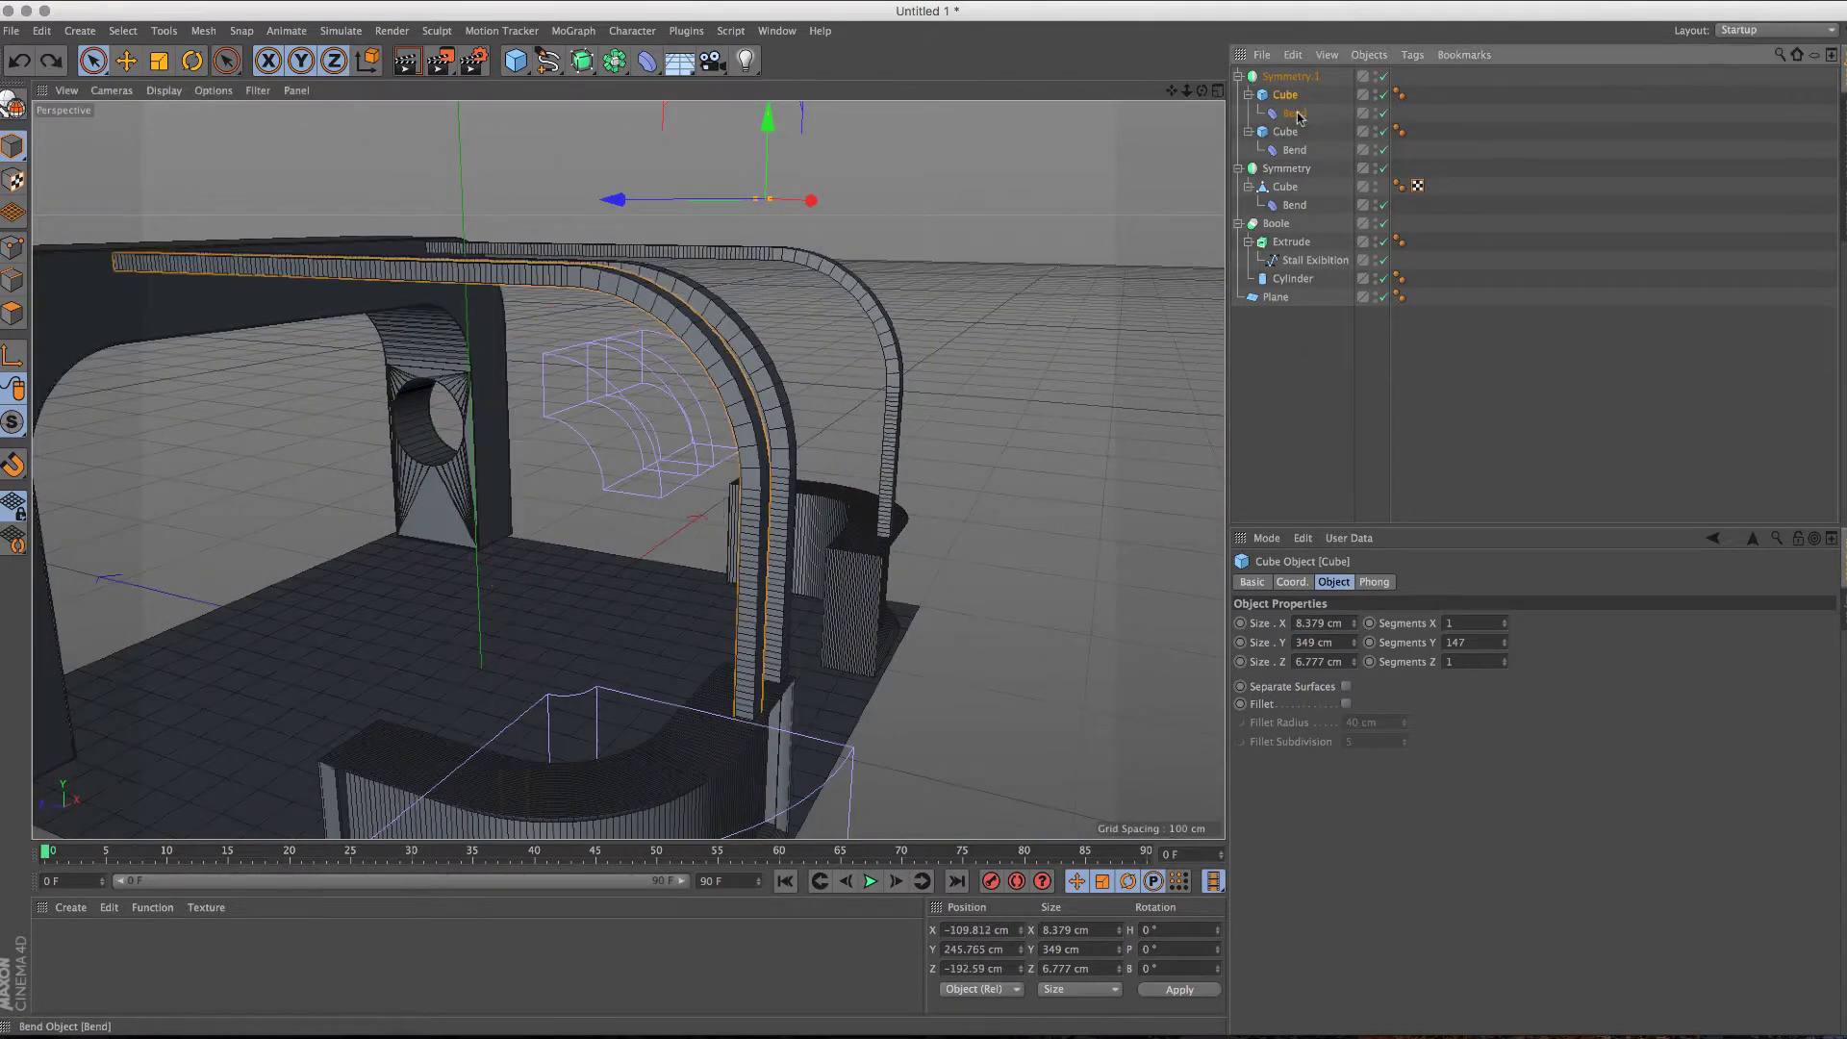
{"action": "mouse_move", "coordinate": [1001, 292]}
{"action": "left_mouse_down", "text": "alt"}
{"action": "mouse_move", "coordinate": [910, 292]}
{"action": "mouse_move", "coordinate": [853, 326]}
{"action": "mouse_move", "coordinate": [751, 289]}
{"action": "left_mouse_up", "text": "alt"}
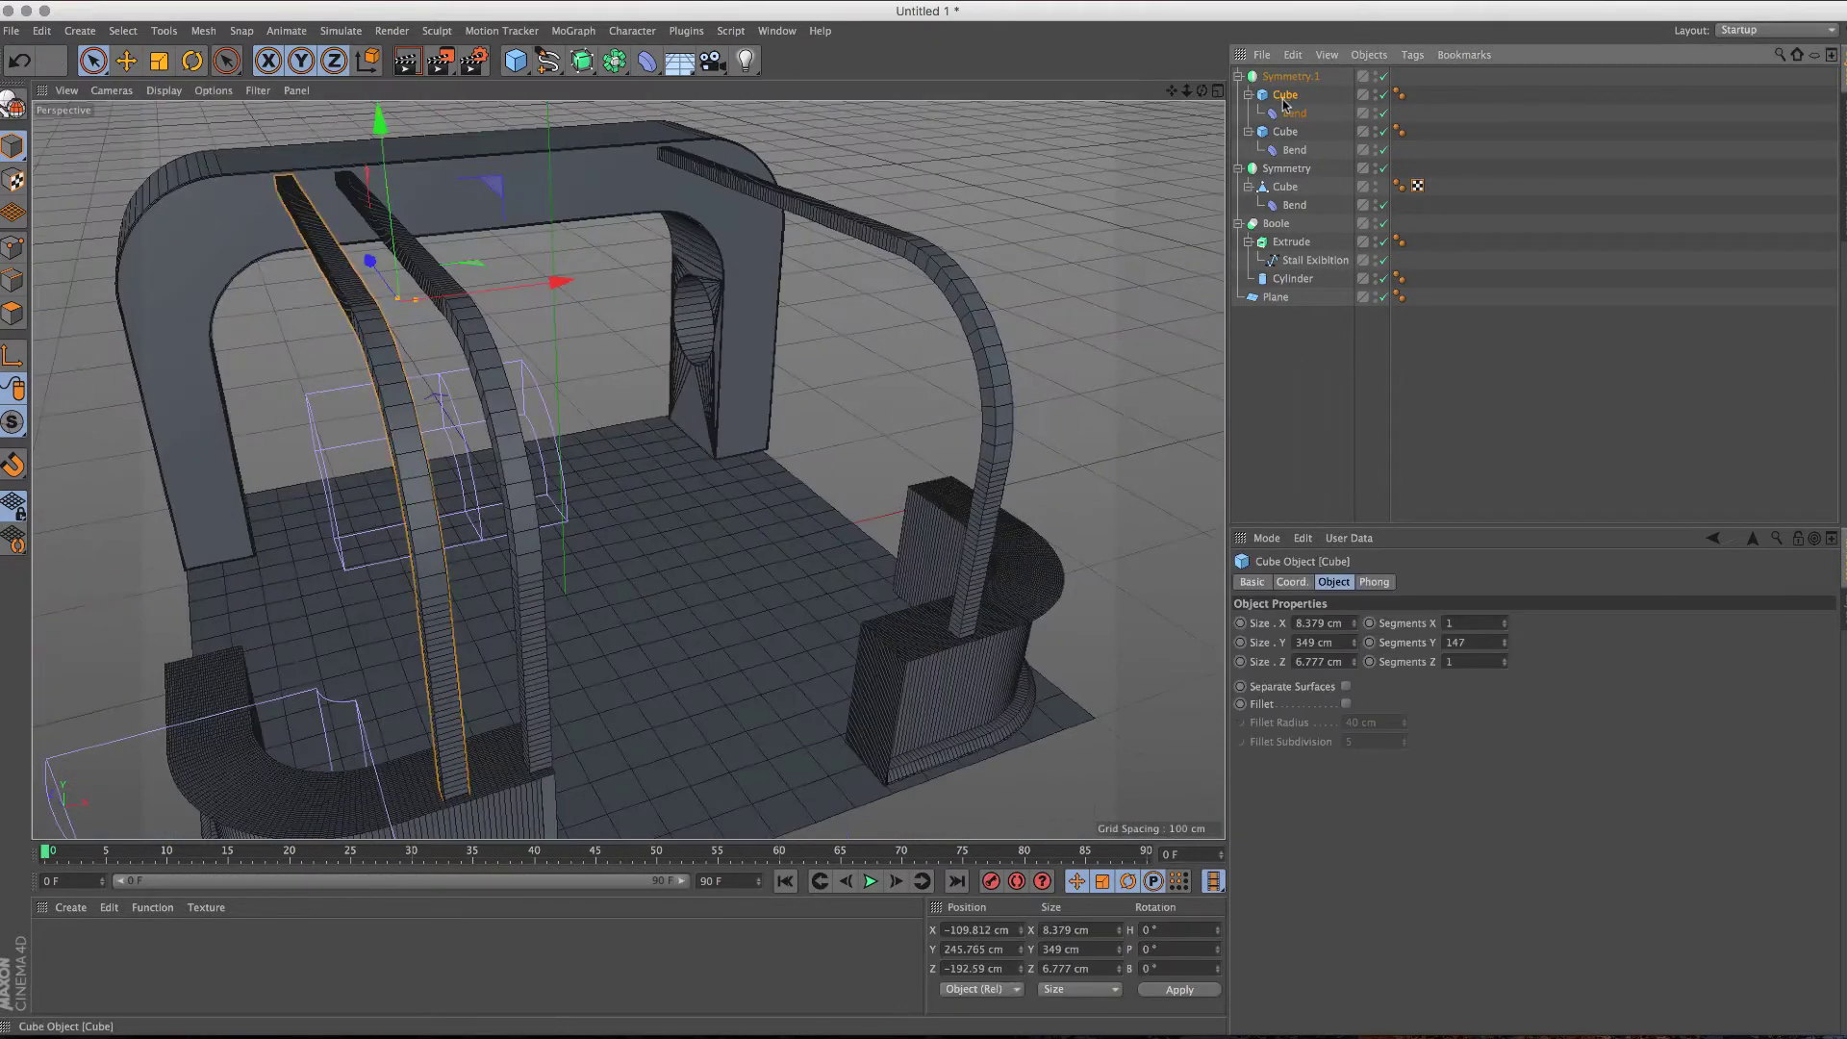
Step: Place the copied beam under a new Symmetry.2, shift it along X, and shorten it to 257 cm
{"action": "left_click", "coordinate": [614, 60]}
{"action": "left_click", "coordinate": [825, 151]}
{"action": "left_click_drag", "start_coordinate": [1294, 76], "coordinate": [1289, 77]}
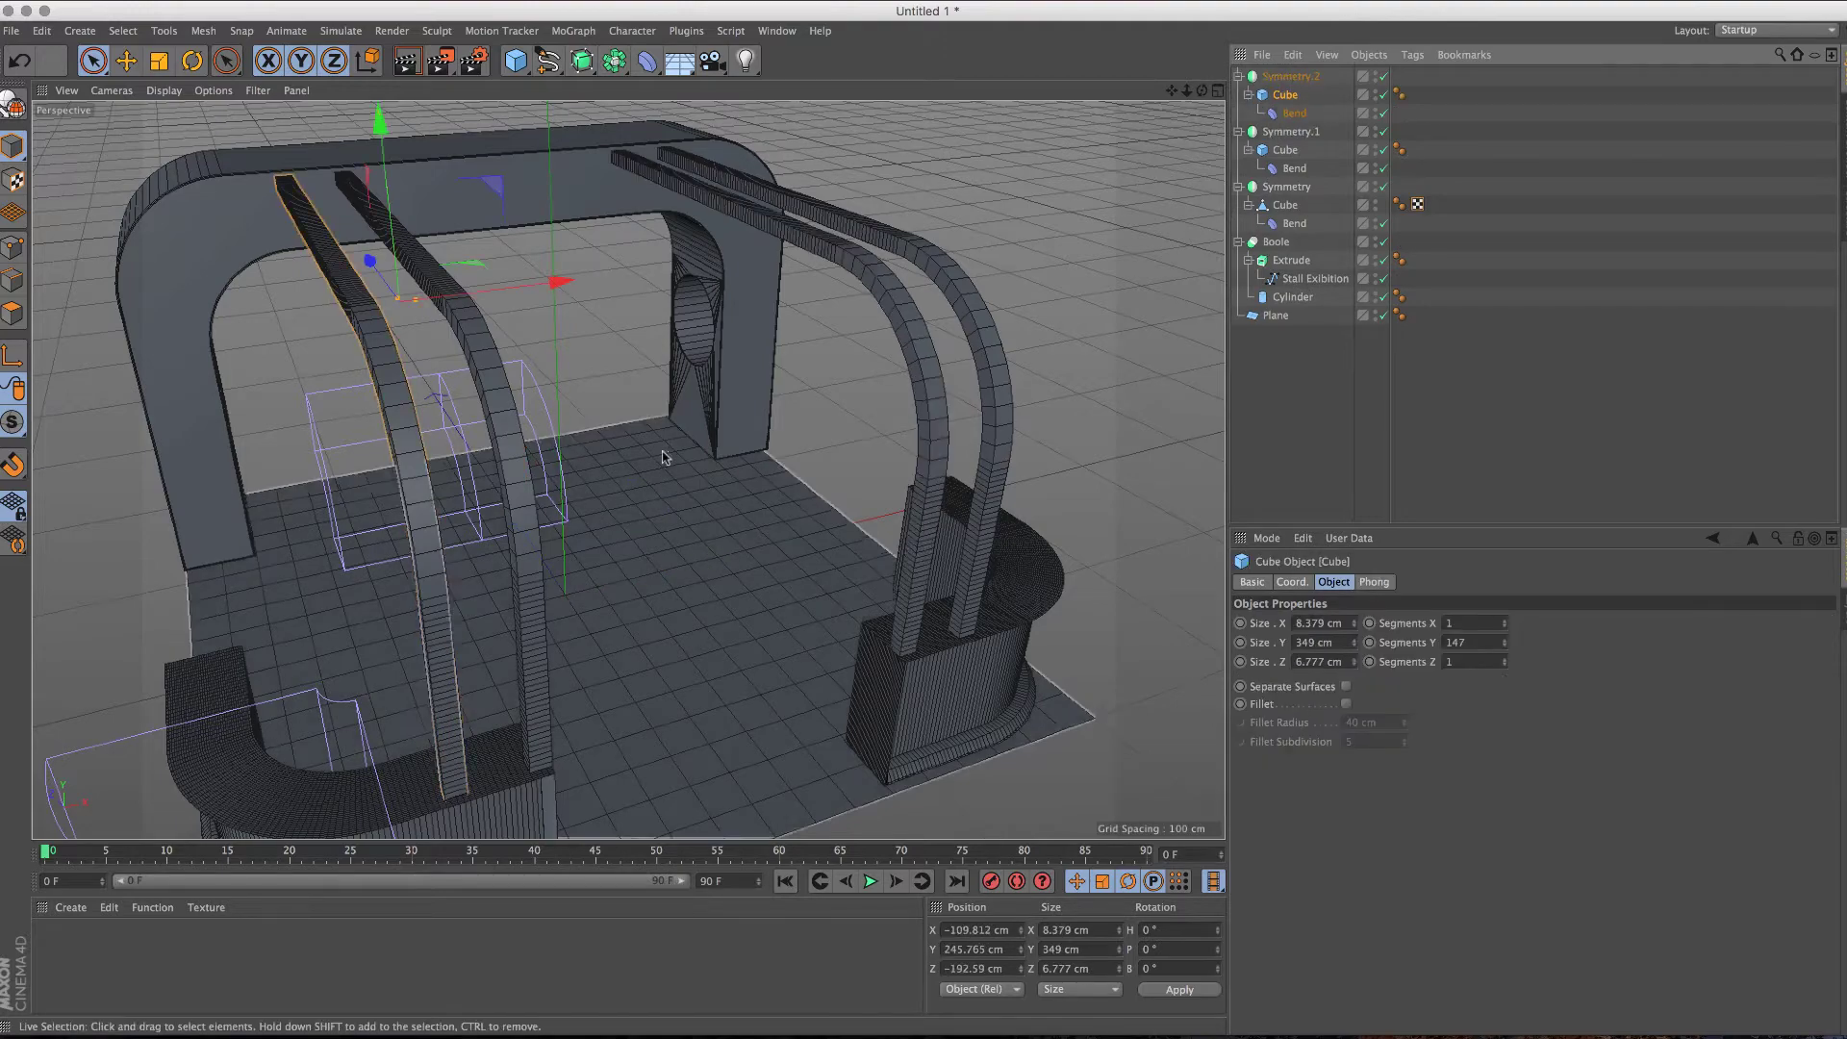
{"action": "mouse_move", "coordinate": [534, 287]}
{"action": "left_mouse_down"}
{"action": "mouse_move", "coordinate": [433, 316]}
{"action": "mouse_move", "coordinate": [465, 385]}
{"action": "mouse_move", "coordinate": [584, 500]}
{"action": "mouse_move", "coordinate": [625, 202]}
{"action": "mouse_move", "coordinate": [577, 219]}
{"action": "left_mouse_up"}
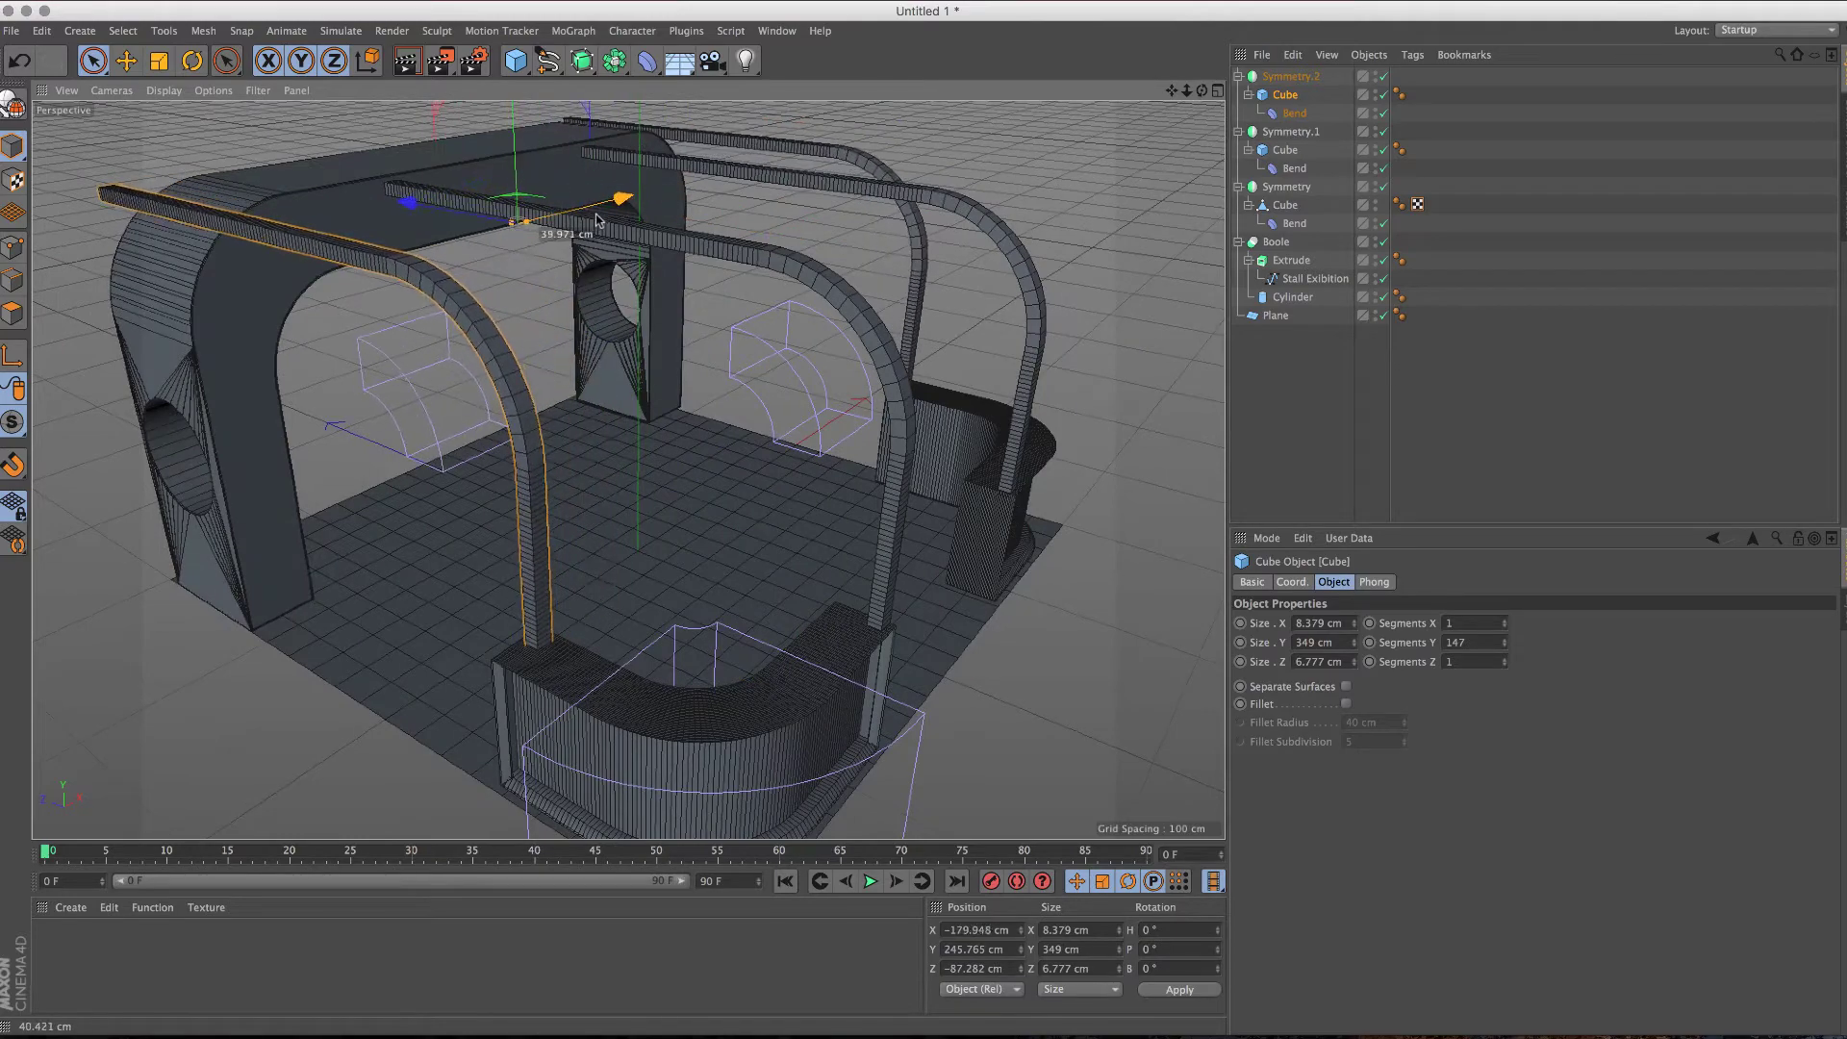
{"action": "mouse_move", "coordinate": [520, 158]}
{"action": "left_mouse_down"}
{"action": "mouse_move", "coordinate": [524, 264]}
{"action": "mouse_move", "coordinate": [660, 358]}
{"action": "mouse_move", "coordinate": [709, 309]}
{"action": "left_mouse_up"}
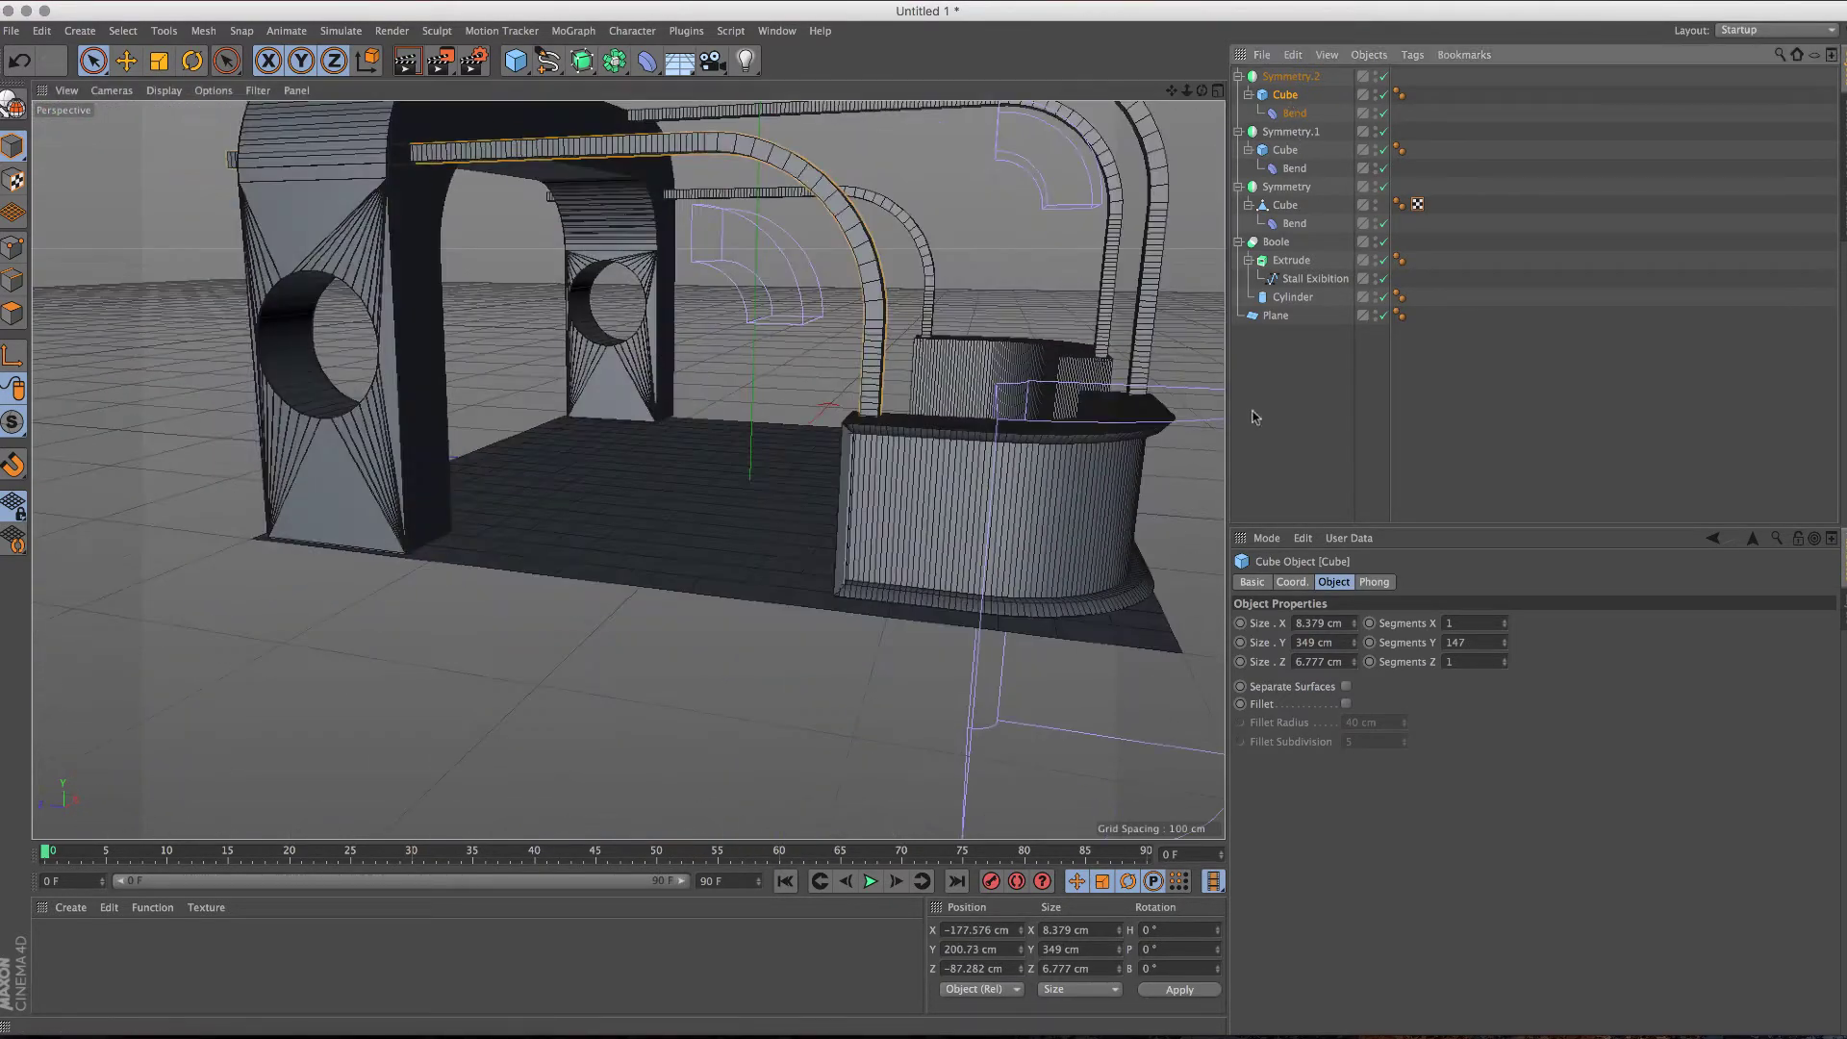
{"action": "mouse_move", "coordinate": [1355, 643]}
{"action": "left_mouse_down"}
{"action": "mouse_move", "coordinate": [1354, 678]}
{"action": "mouse_move", "coordinate": [1354, 639]}
{"action": "left_mouse_up"}
{"action": "mouse_move", "coordinate": [674, 433]}
{"action": "left_mouse_down", "text": "alt"}
{"action": "mouse_move", "coordinate": [998, 379]}
{"action": "mouse_move", "coordinate": [866, 516]}
{"action": "mouse_move", "coordinate": [673, 414]}
{"action": "mouse_move", "coordinate": [577, 289]}
{"action": "left_mouse_up", "text": "alt"}
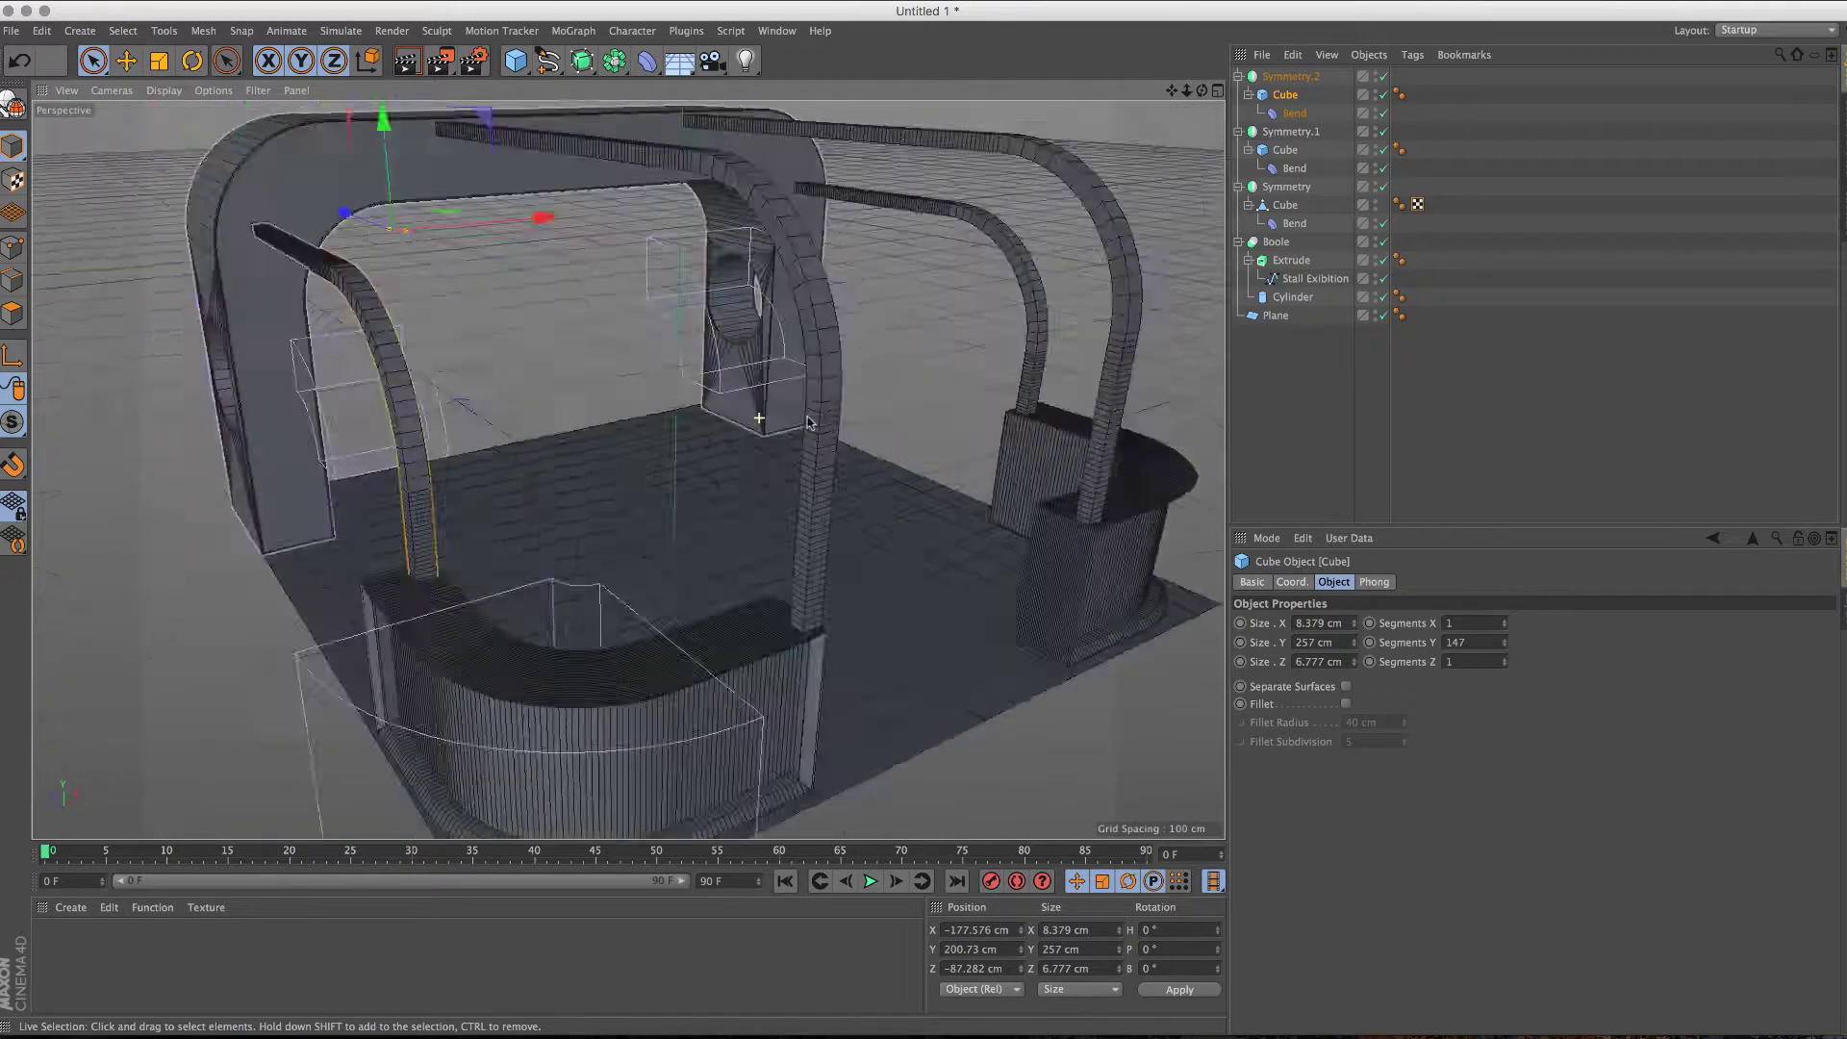
{"action": "scroll", "coordinate": [504, 140], "scroll_direction": "up", "scroll_amount": 5}
Step: Add a cube and shape it into a thin 335.5 × 211.2 cm panel inside the rear arch
{"action": "left_click_drag", "start_coordinate": [515, 60], "coordinate": [557, 81]}
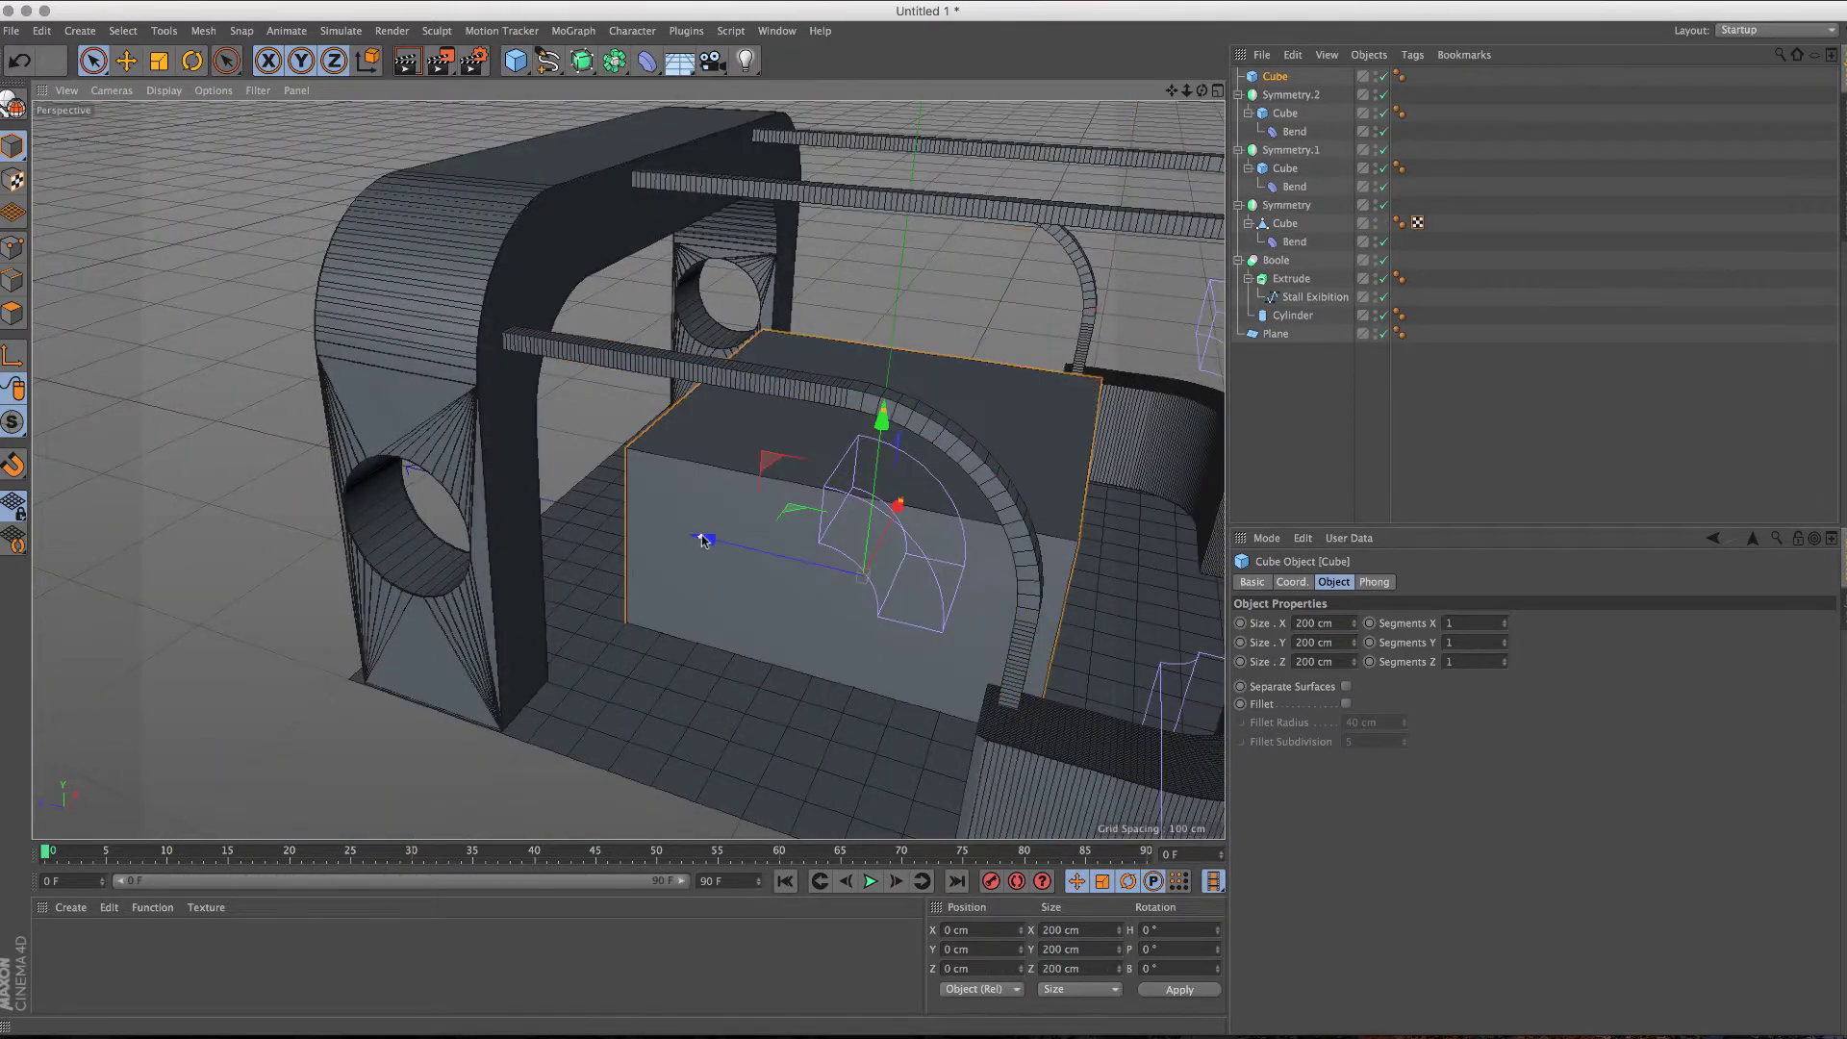
{"action": "left_click_drag", "start_coordinate": [702, 539], "coordinate": [871, 548]}
{"action": "left_click_drag", "start_coordinate": [705, 539], "coordinate": [427, 416]}
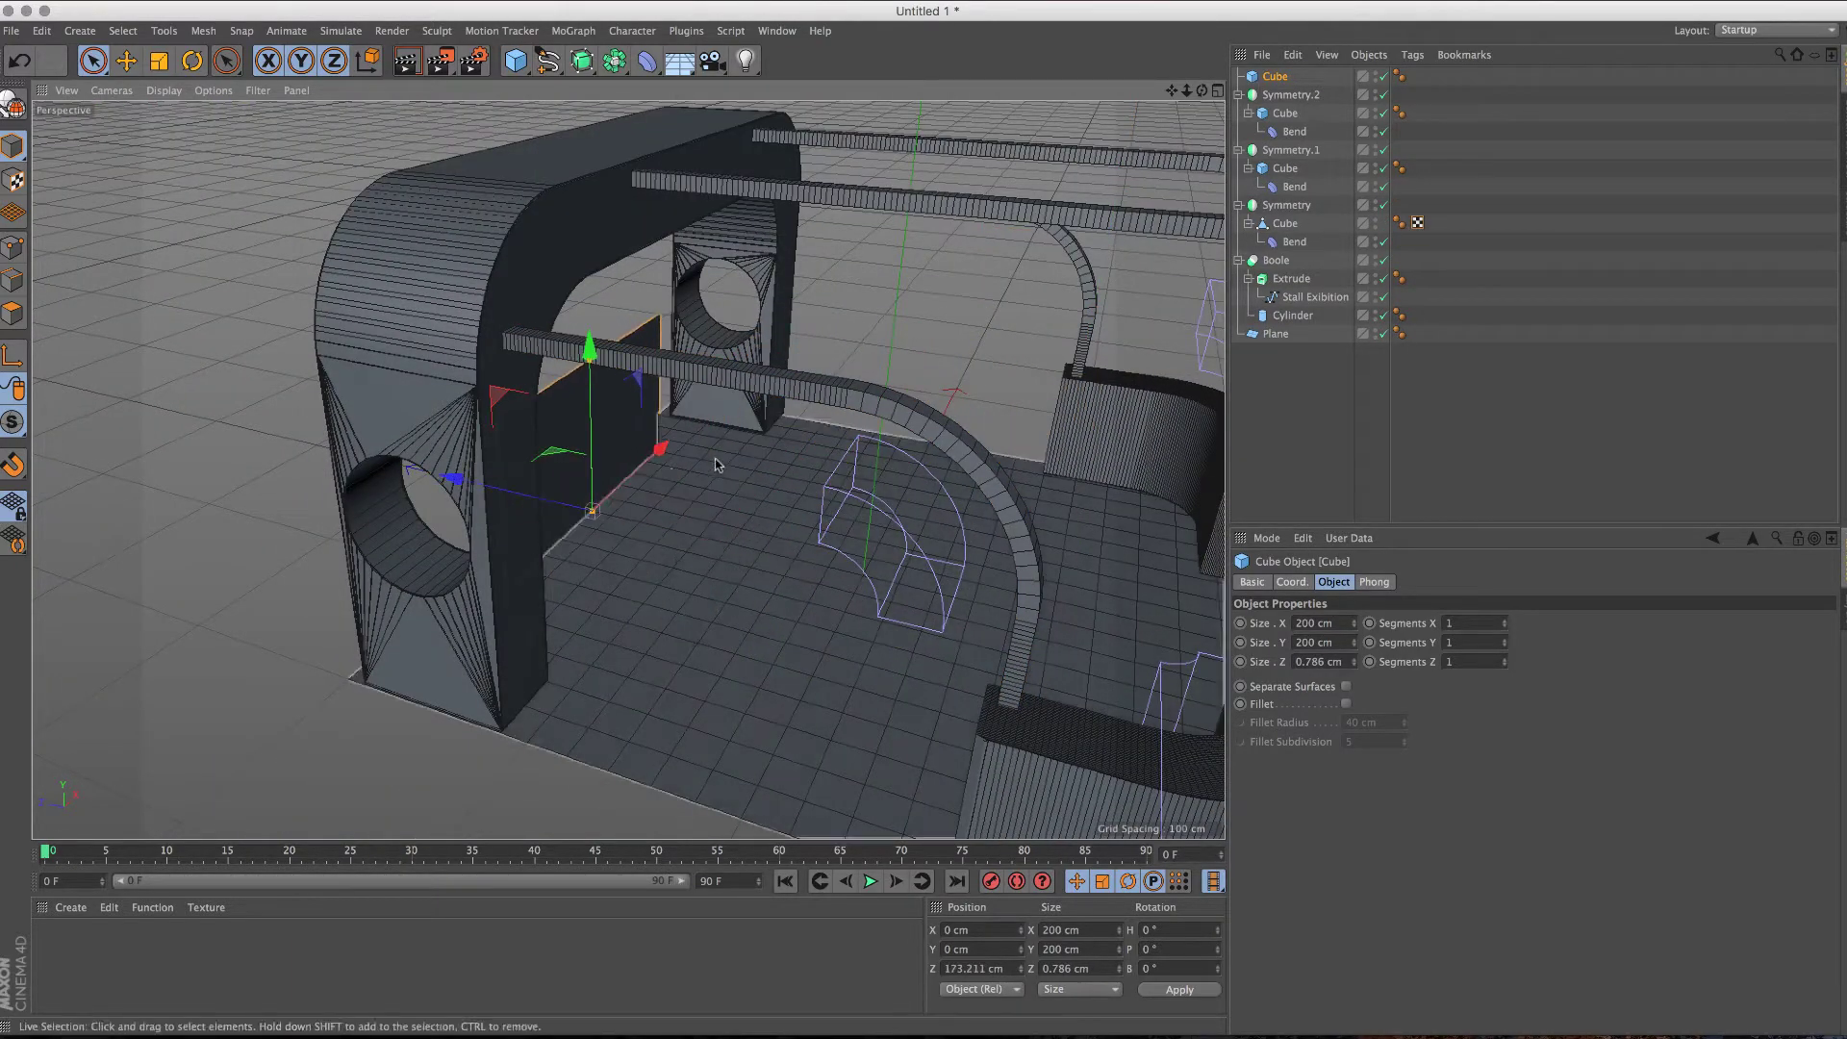
{"action": "scroll", "coordinate": [577, 433], "scroll_direction": "up", "scroll_amount": 4}
{"action": "left_click_drag", "start_coordinate": [566, 343], "coordinate": [569, 371]}
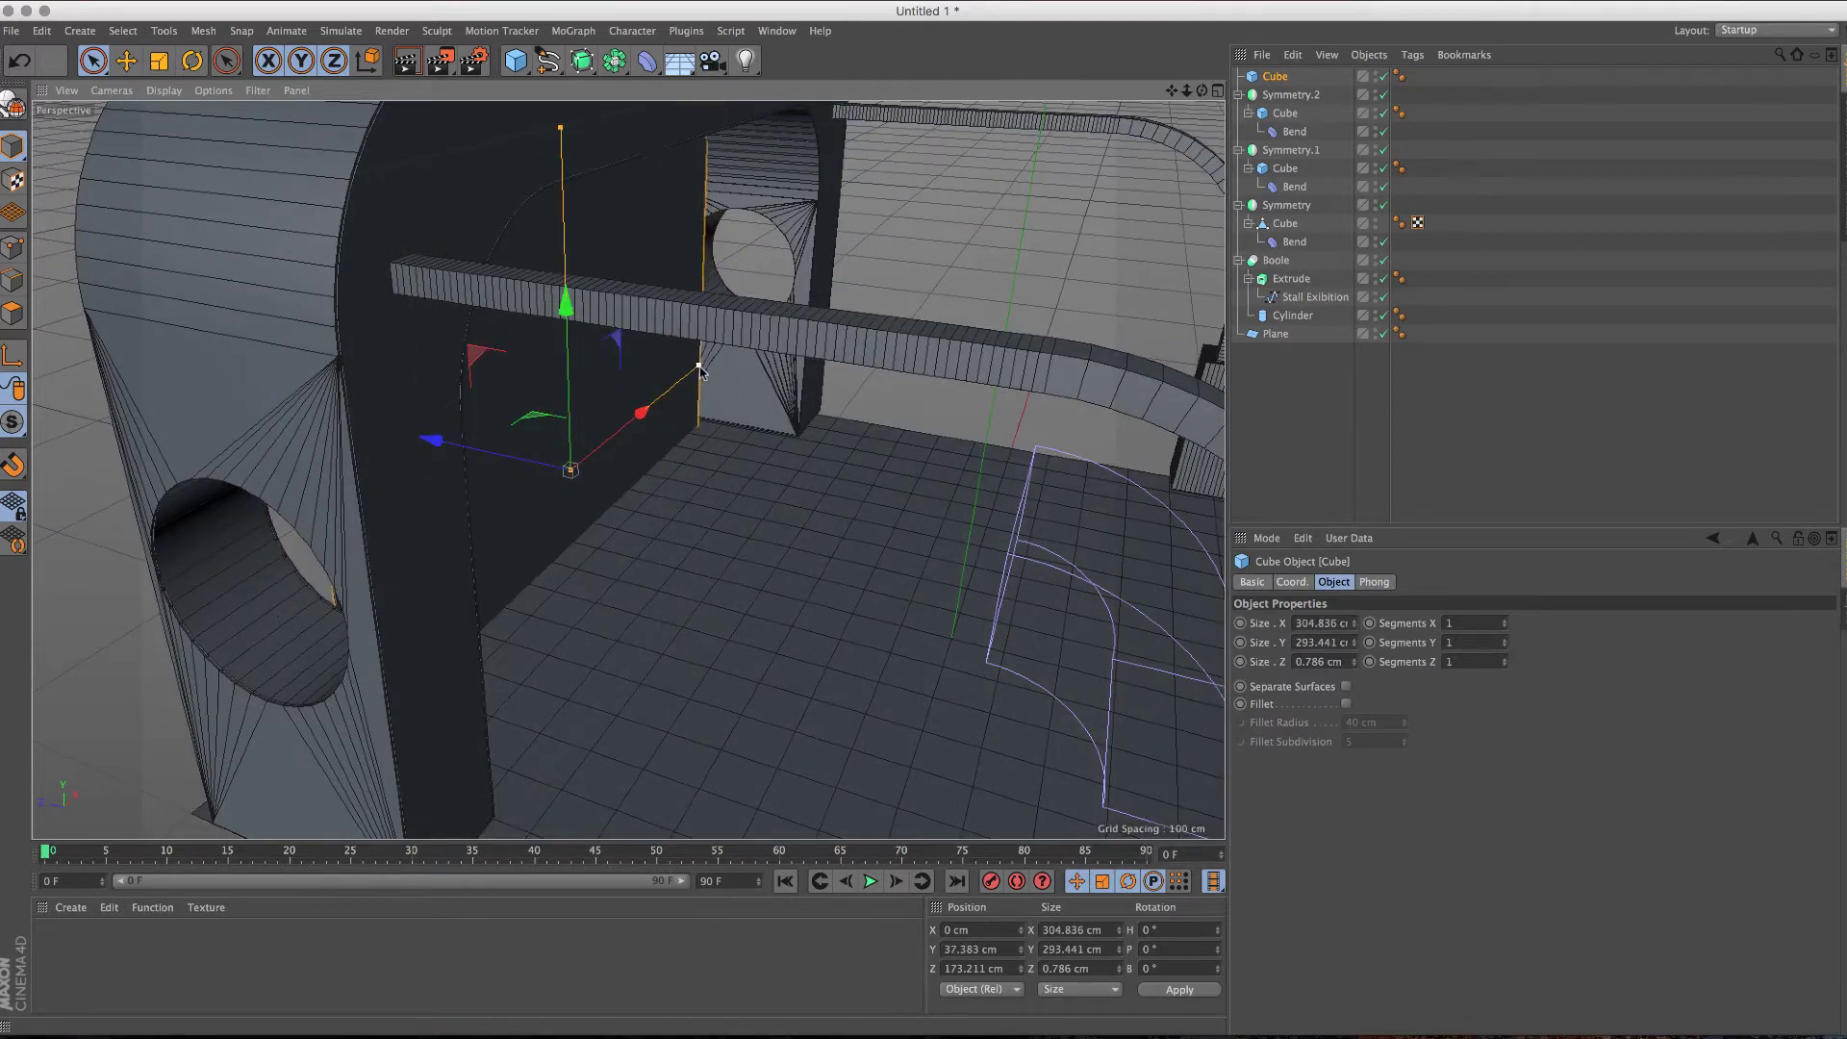
{"action": "left_click_drag", "start_coordinate": [519, 464], "coordinate": [132, 449]}
{"action": "scroll", "coordinate": [433, 440], "scroll_direction": "down", "scroll_amount": 5}
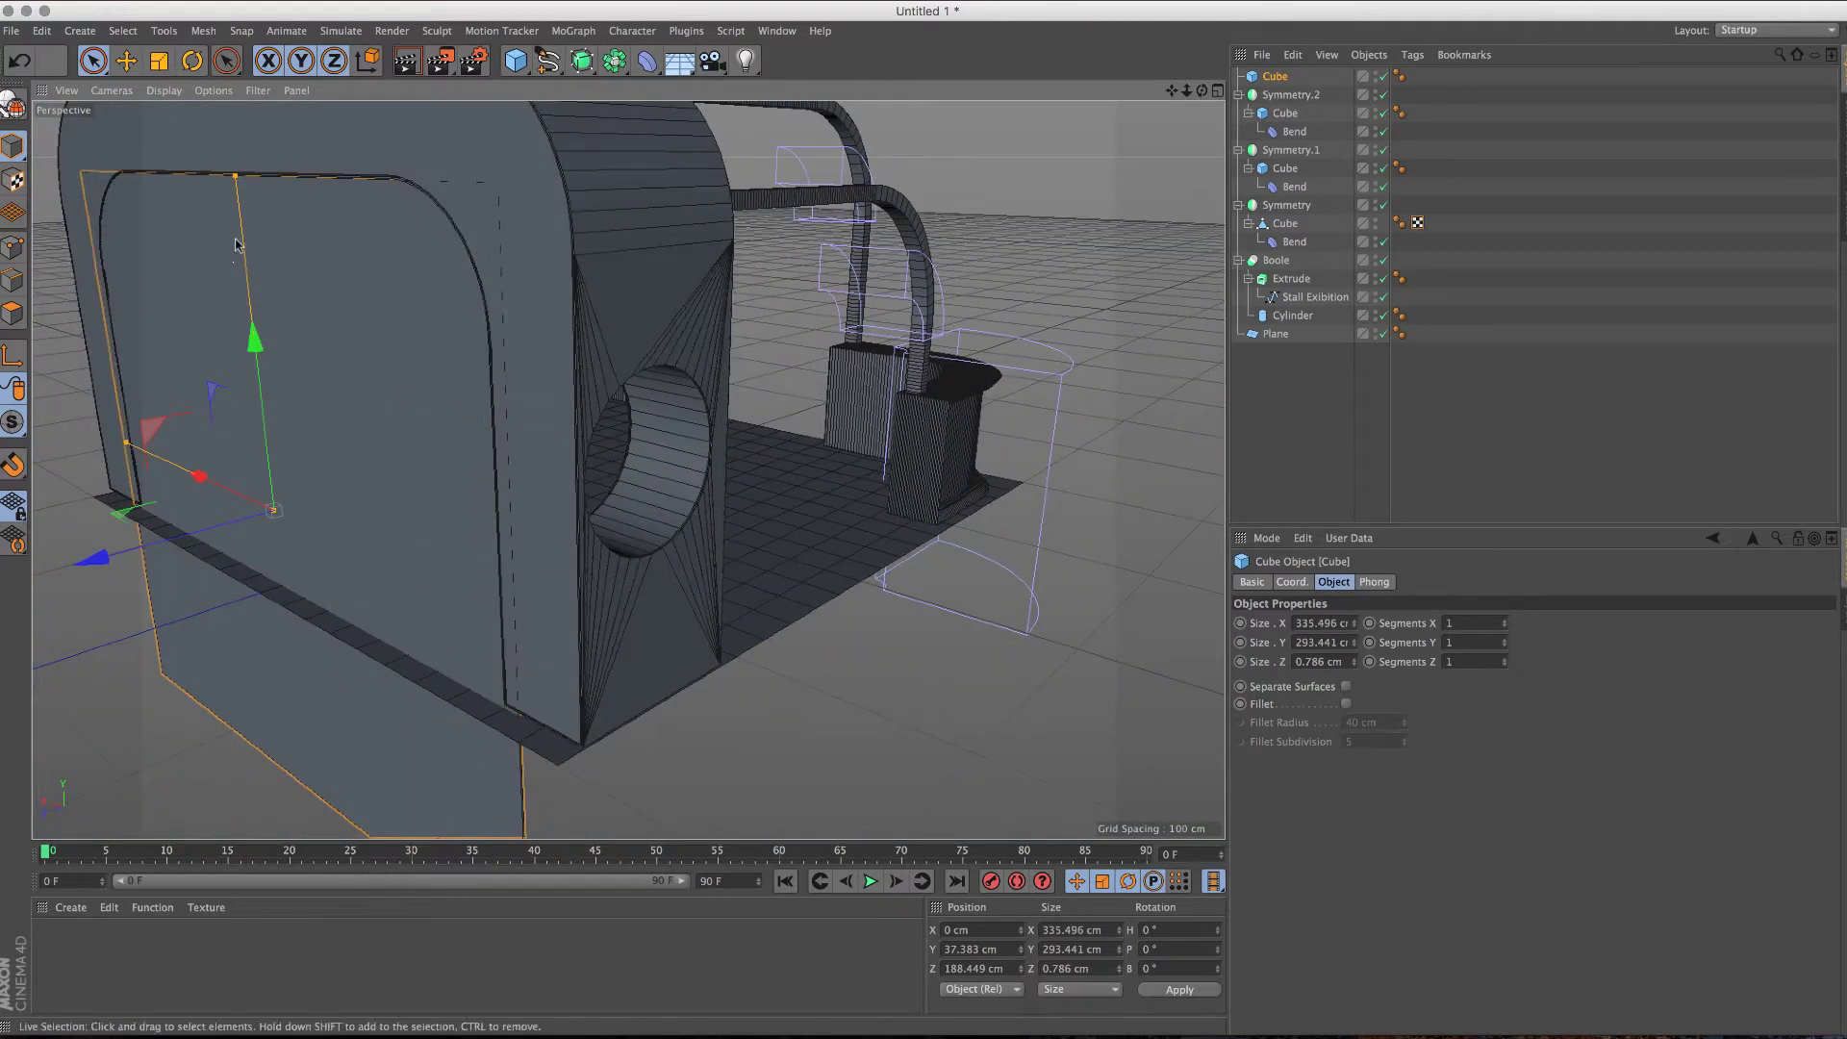
{"action": "mouse_move", "coordinate": [236, 171]}
{"action": "left_mouse_down"}
{"action": "mouse_move", "coordinate": [258, 354]}
{"action": "mouse_move", "coordinate": [252, 255]}
{"action": "mouse_move", "coordinate": [269, 336]}
{"action": "left_mouse_up"}
{"action": "scroll", "coordinate": [269, 339], "scroll_direction": "down", "scroll_amount": 5}
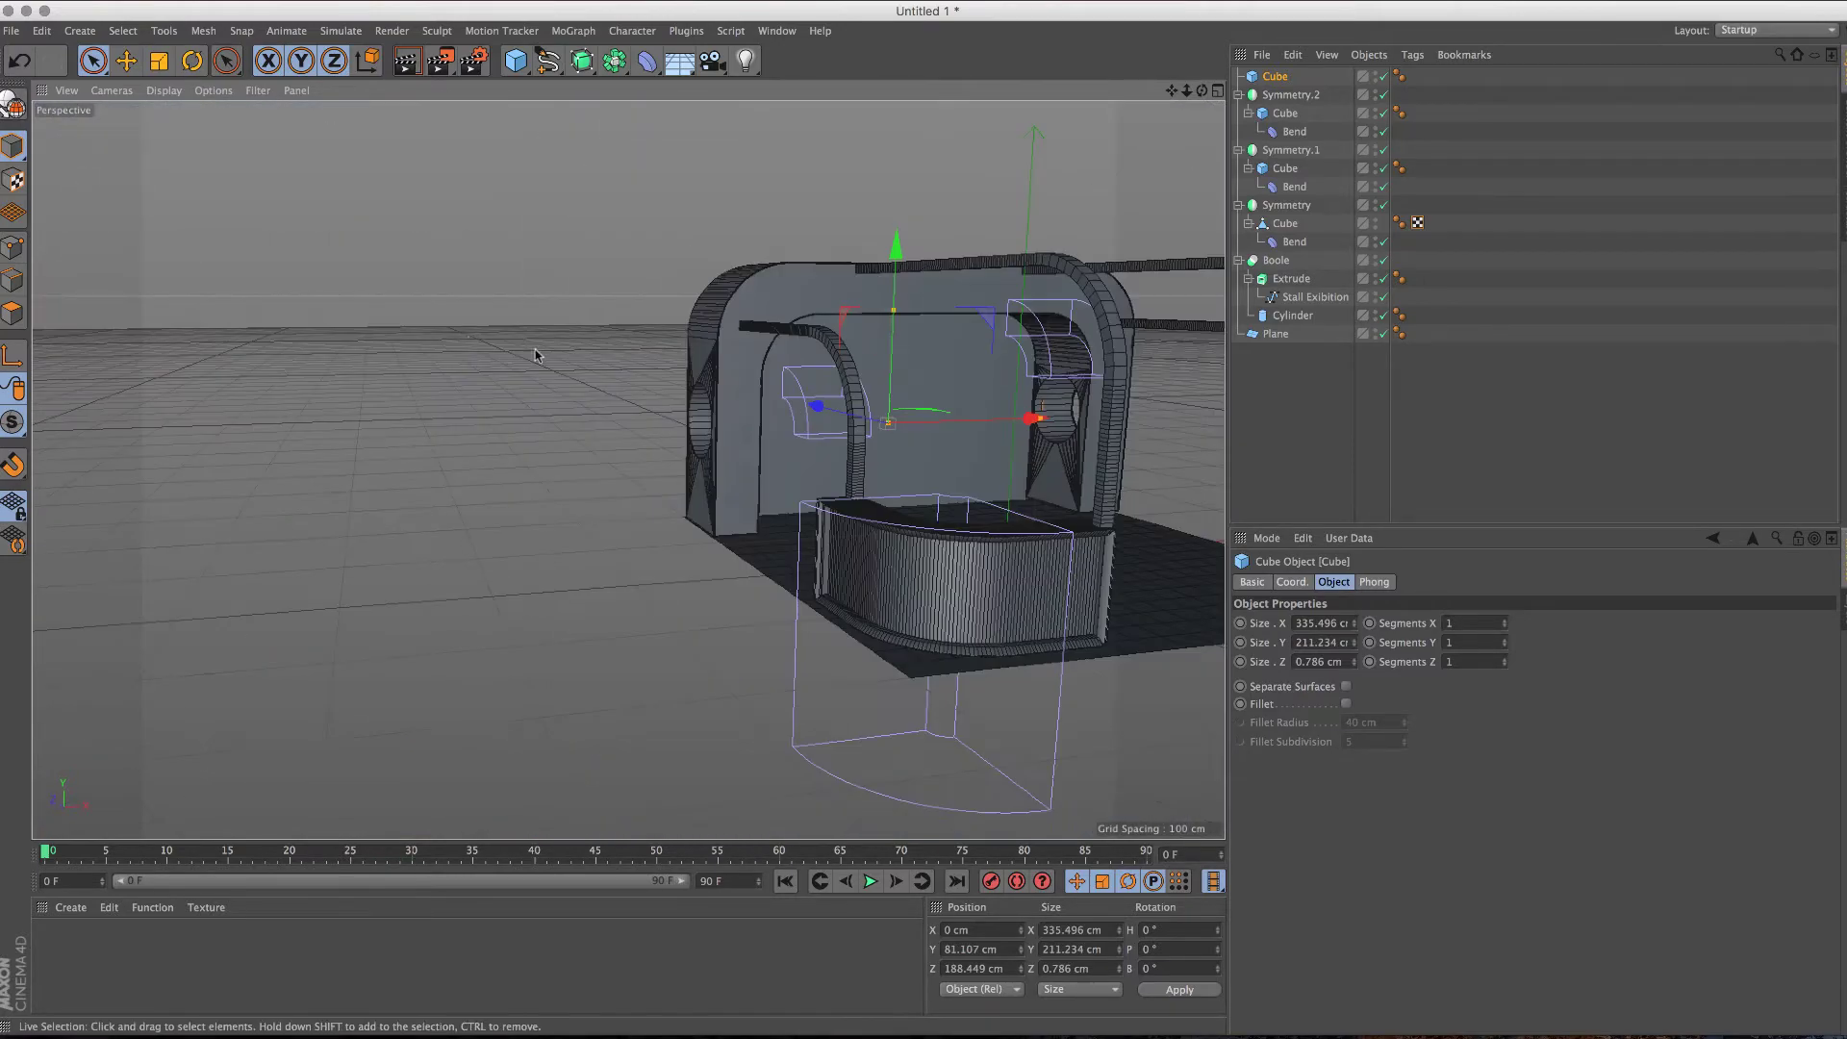
{"action": "mouse_move", "coordinate": [536, 347]}
{"action": "left_mouse_down", "text": "alt"}
{"action": "mouse_move", "coordinate": [670, 370]}
{"action": "mouse_move", "coordinate": [666, 391]}
{"action": "mouse_move", "coordinate": [715, 371]}
{"action": "mouse_move", "coordinate": [592, 385]}
{"action": "mouse_move", "coordinate": [637, 385]}
{"action": "left_mouse_up", "text": "alt"}
{"action": "scroll", "coordinate": [666, 391], "scroll_direction": "up", "scroll_amount": 3}
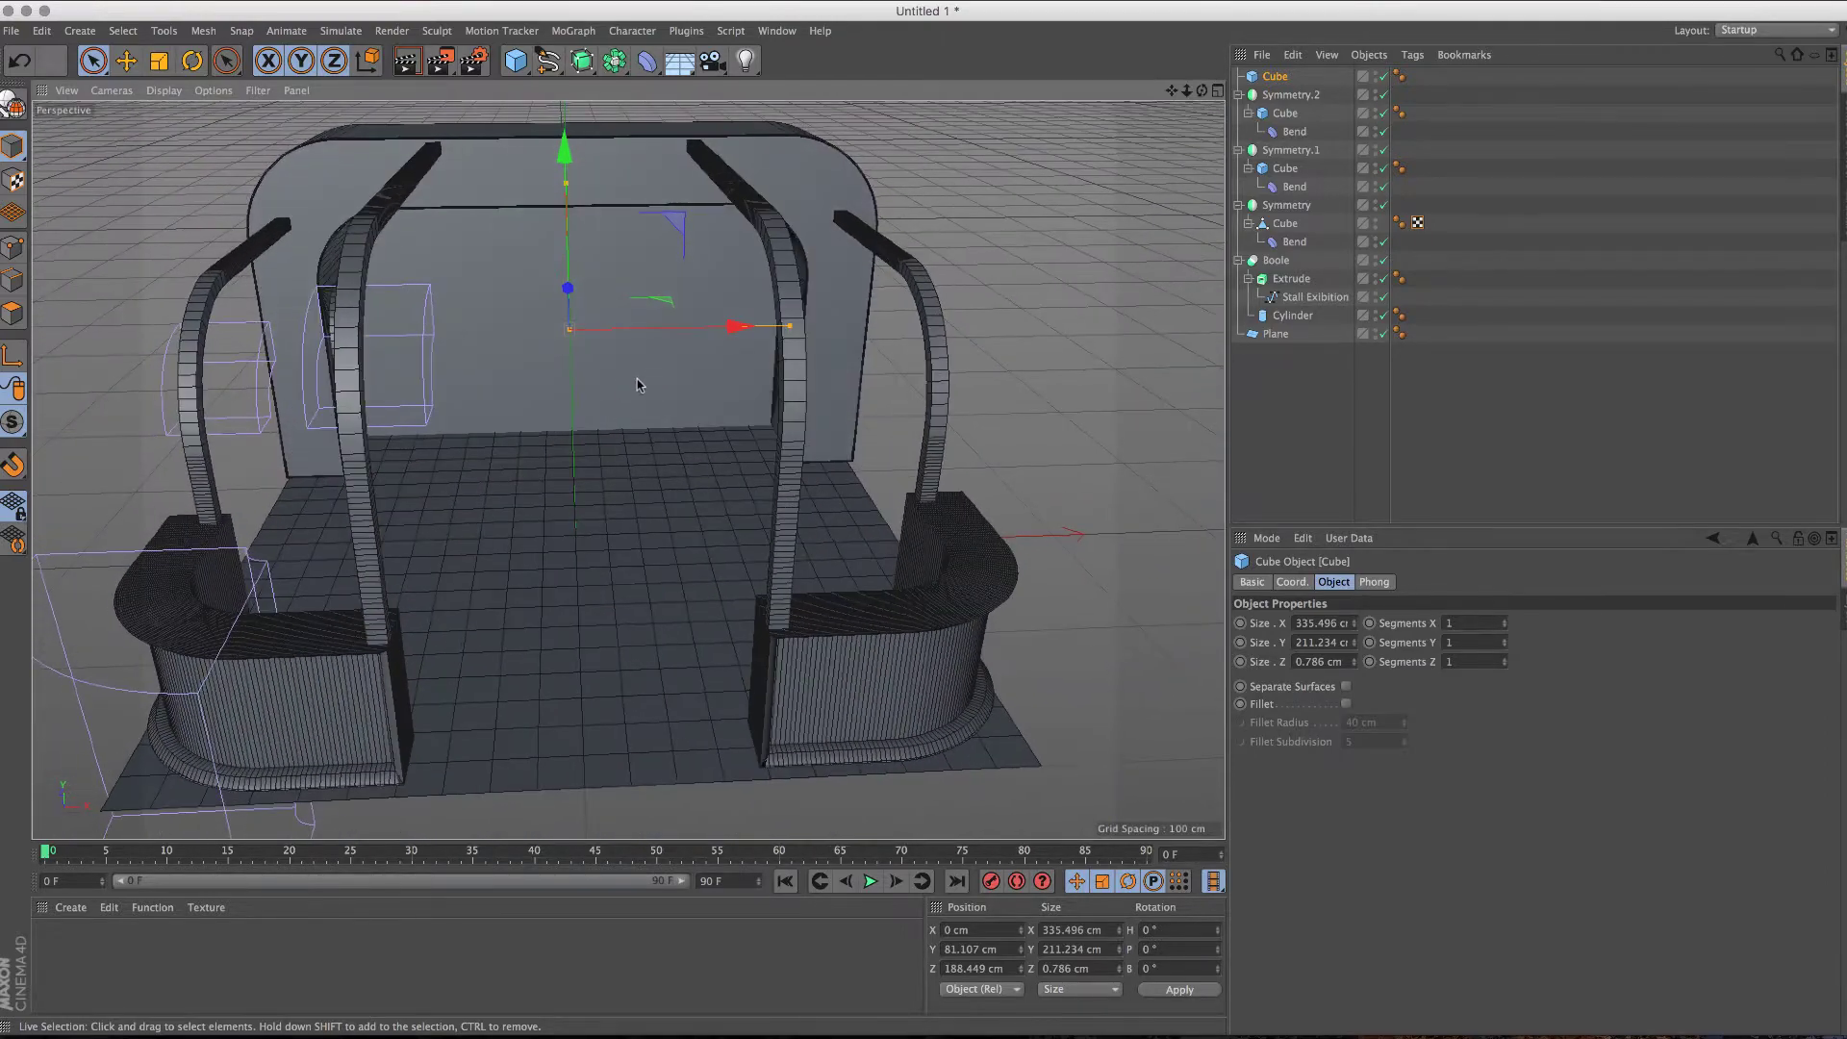
Step: Add a cube resized to about 109.6 × 186.6 cm and set it against the back wall
{"action": "left_click", "coordinate": [515, 61]}
{"action": "left_click_drag", "start_coordinate": [686, 548], "coordinate": [637, 531]}
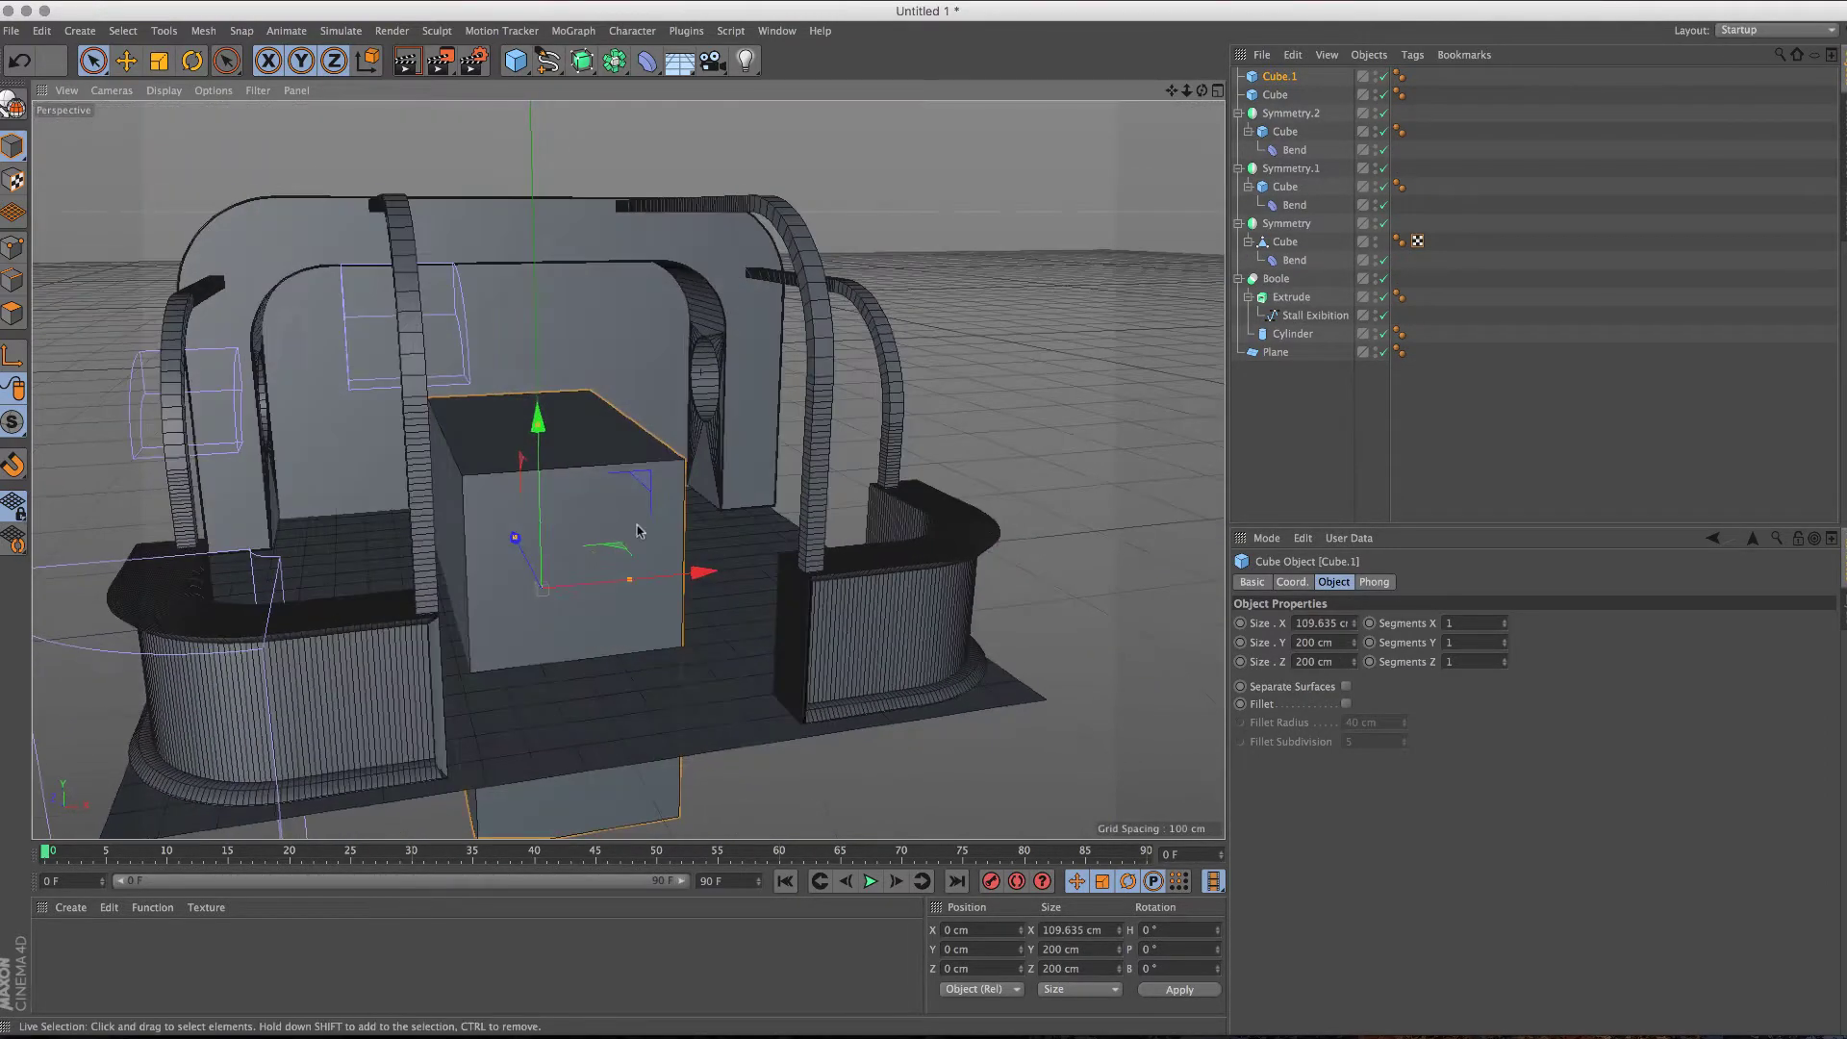
{"action": "mouse_move", "coordinate": [538, 430]}
{"action": "left_mouse_down"}
{"action": "mouse_move", "coordinate": [533, 537]}
{"action": "mouse_move", "coordinate": [529, 332]}
{"action": "mouse_move", "coordinate": [535, 380]}
{"action": "mouse_move", "coordinate": [679, 536]}
{"action": "mouse_move", "coordinate": [404, 538]}
{"action": "left_mouse_up"}
{"action": "mouse_move", "coordinate": [274, 522]}
{"action": "left_mouse_down"}
{"action": "mouse_move", "coordinate": [316, 536]}
{"action": "mouse_move", "coordinate": [275, 525]}
{"action": "left_mouse_up"}
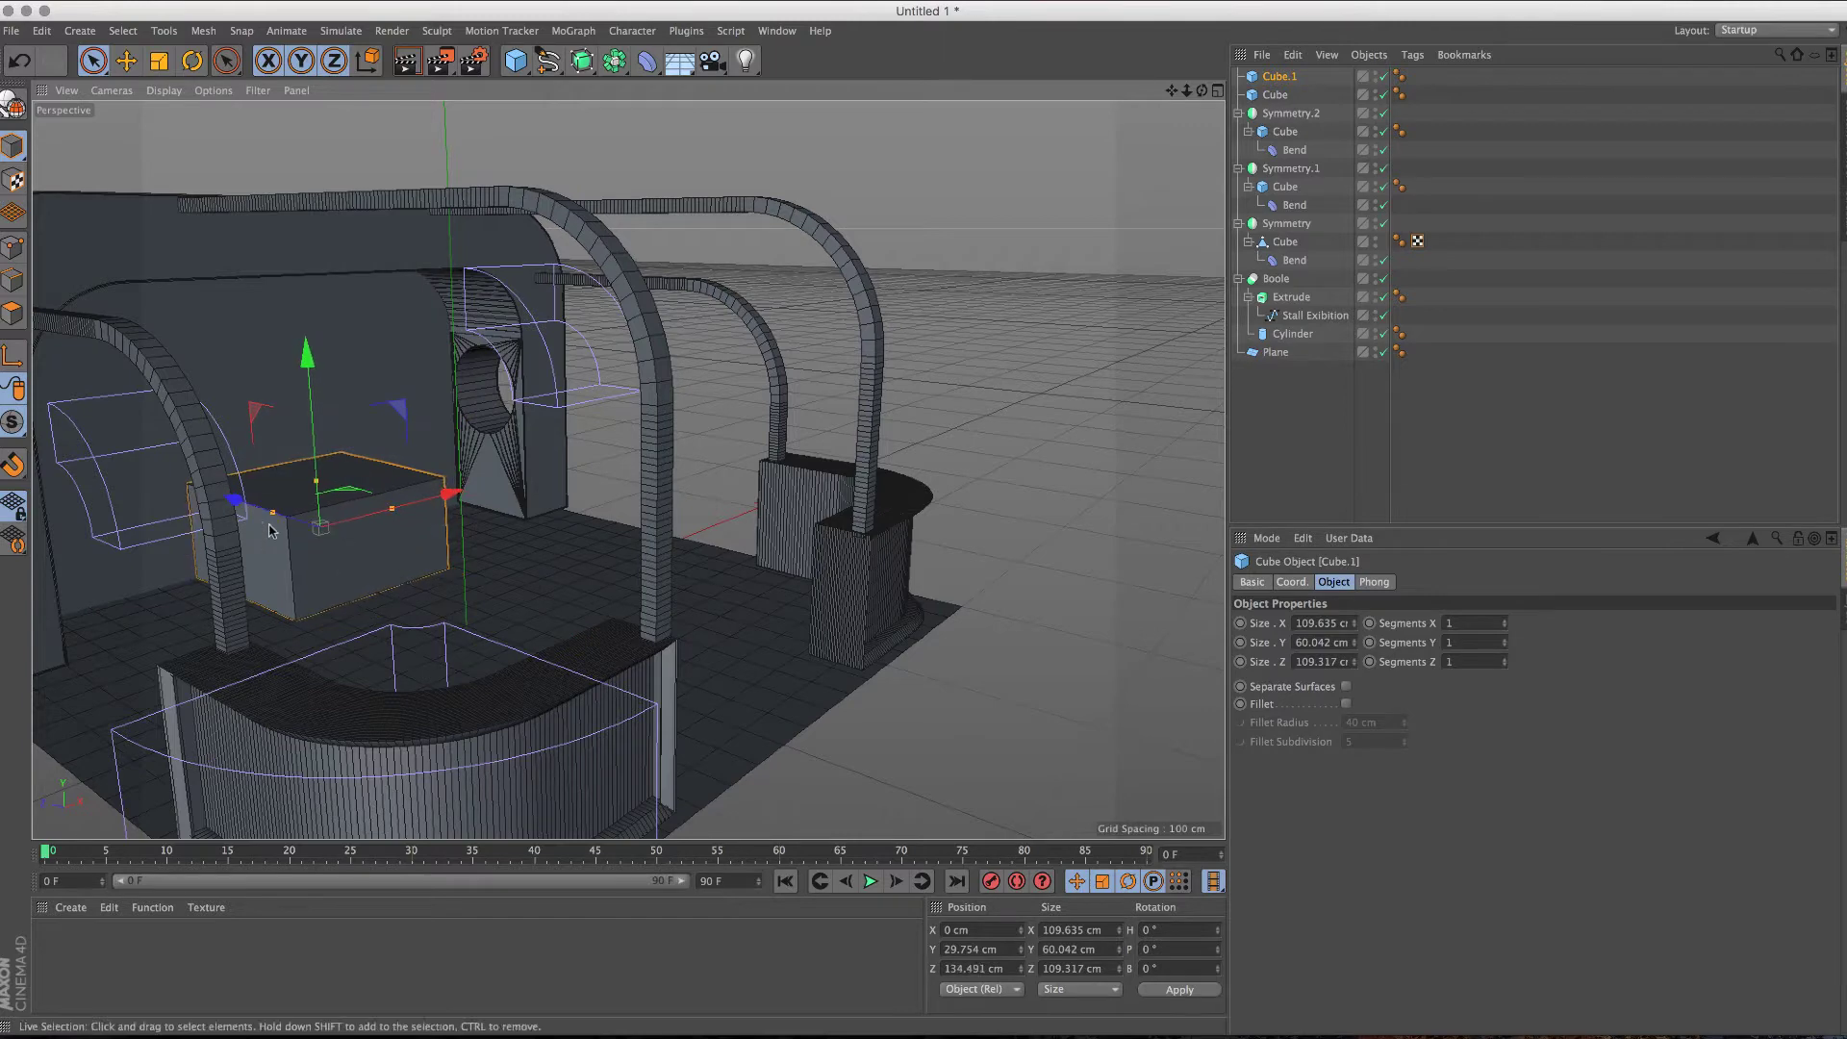
{"action": "left_click_drag", "start_coordinate": [304, 327], "coordinate": [304, 317]}
{"action": "left_click_drag", "start_coordinate": [304, 317], "coordinate": [97, 484], "text": "alt"}
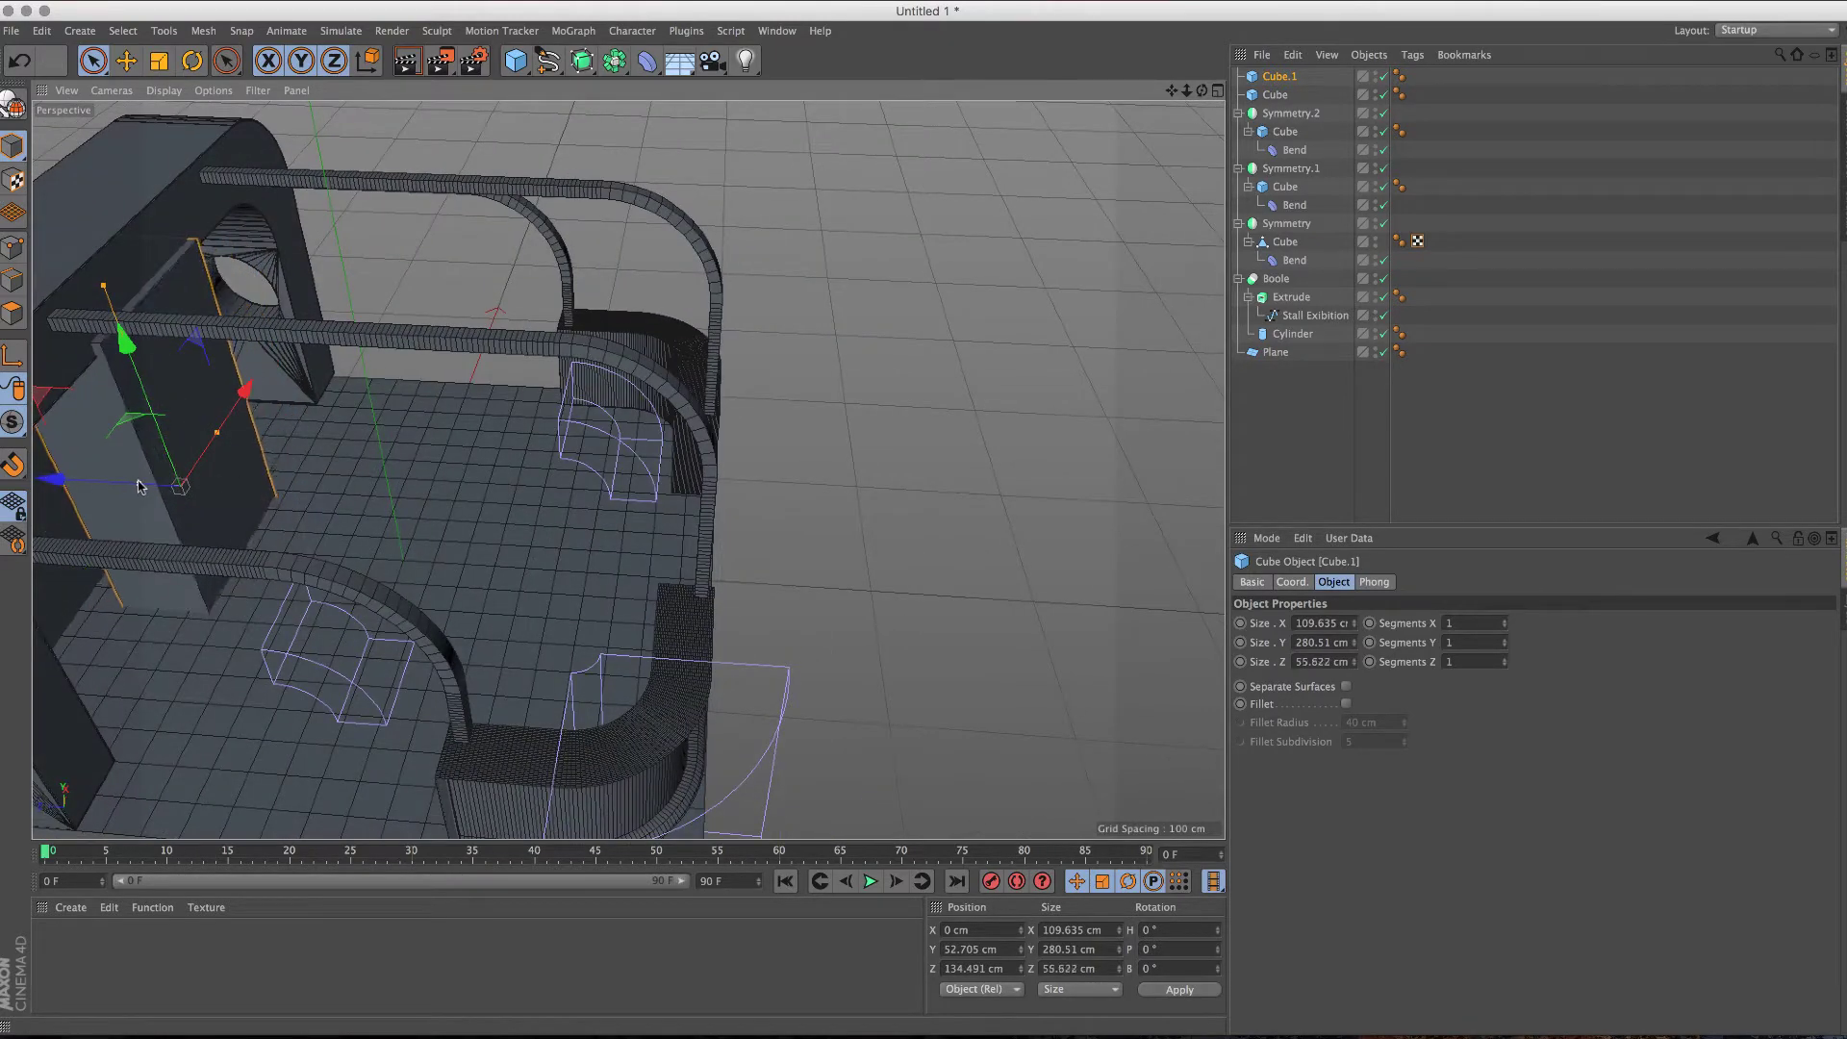
{"action": "mouse_move", "coordinate": [104, 481]}
{"action": "left_mouse_down"}
{"action": "mouse_move", "coordinate": [44, 478]}
{"action": "mouse_move", "coordinate": [174, 218]}
{"action": "left_mouse_up"}
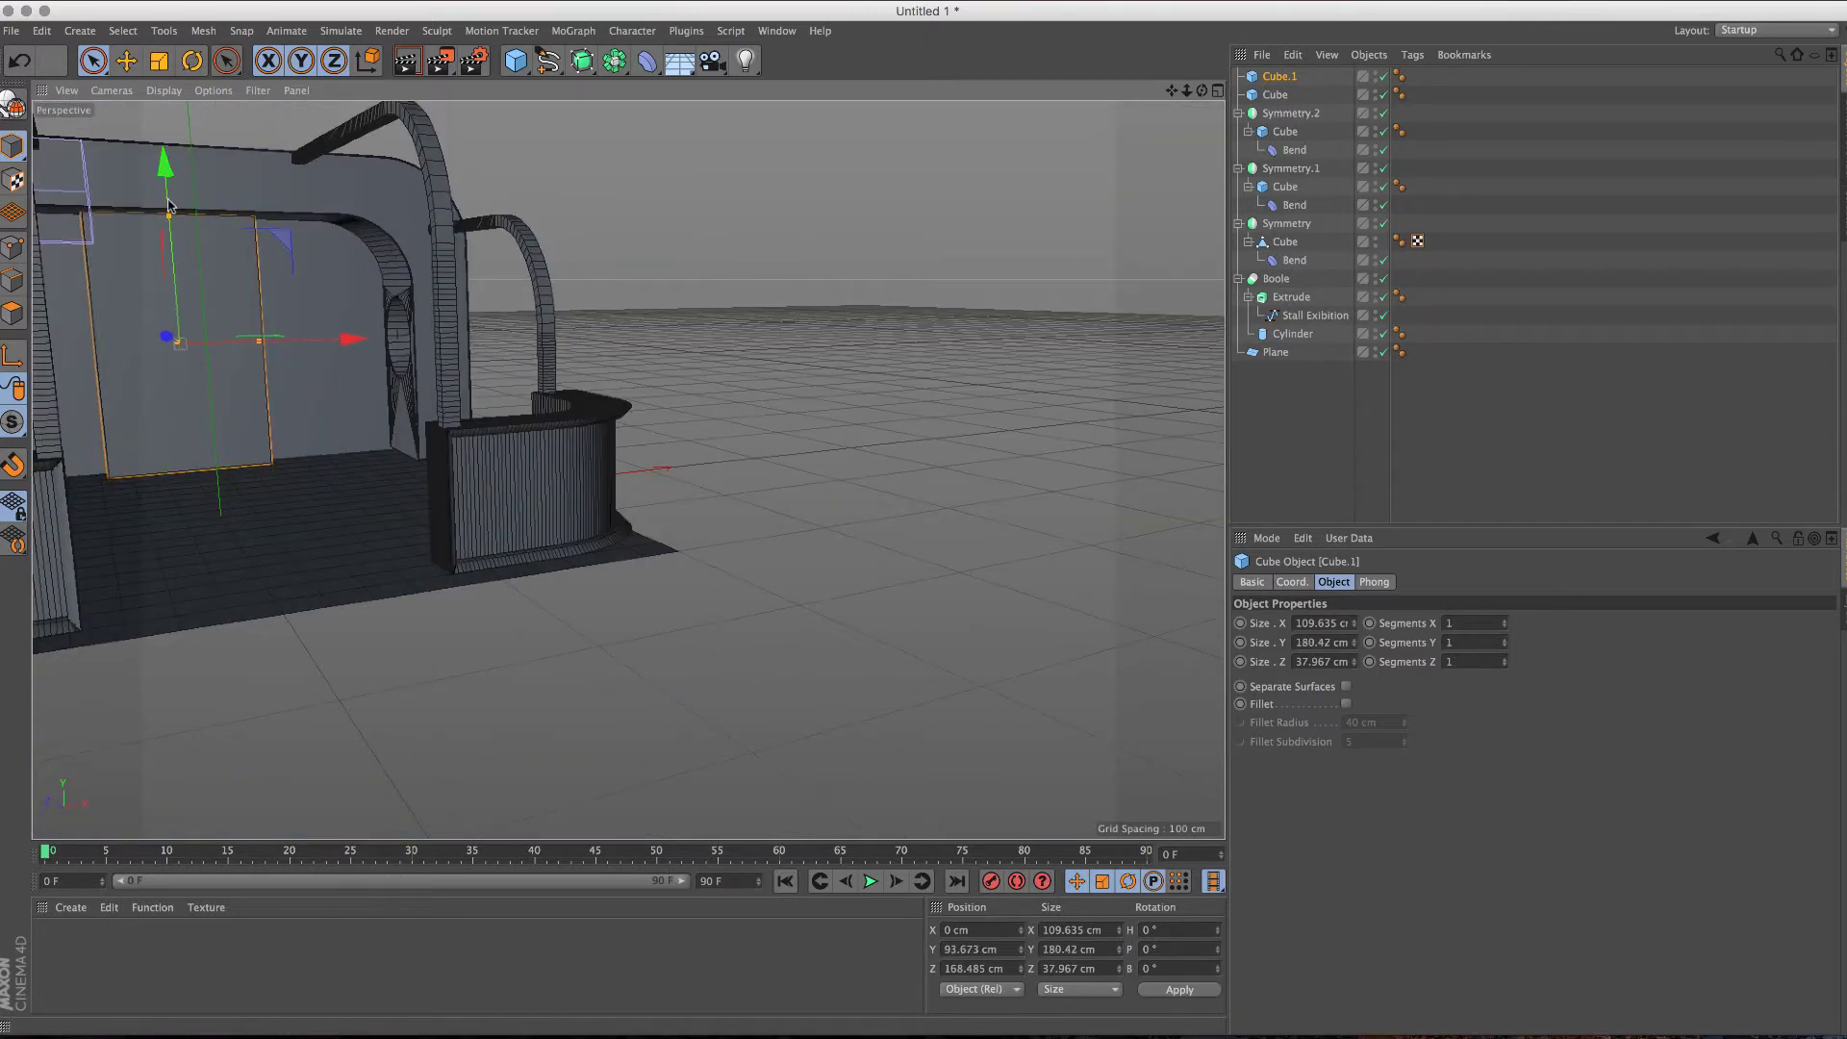
{"action": "left_click_drag", "start_coordinate": [167, 214], "coordinate": [498, 327], "text": "alt"}
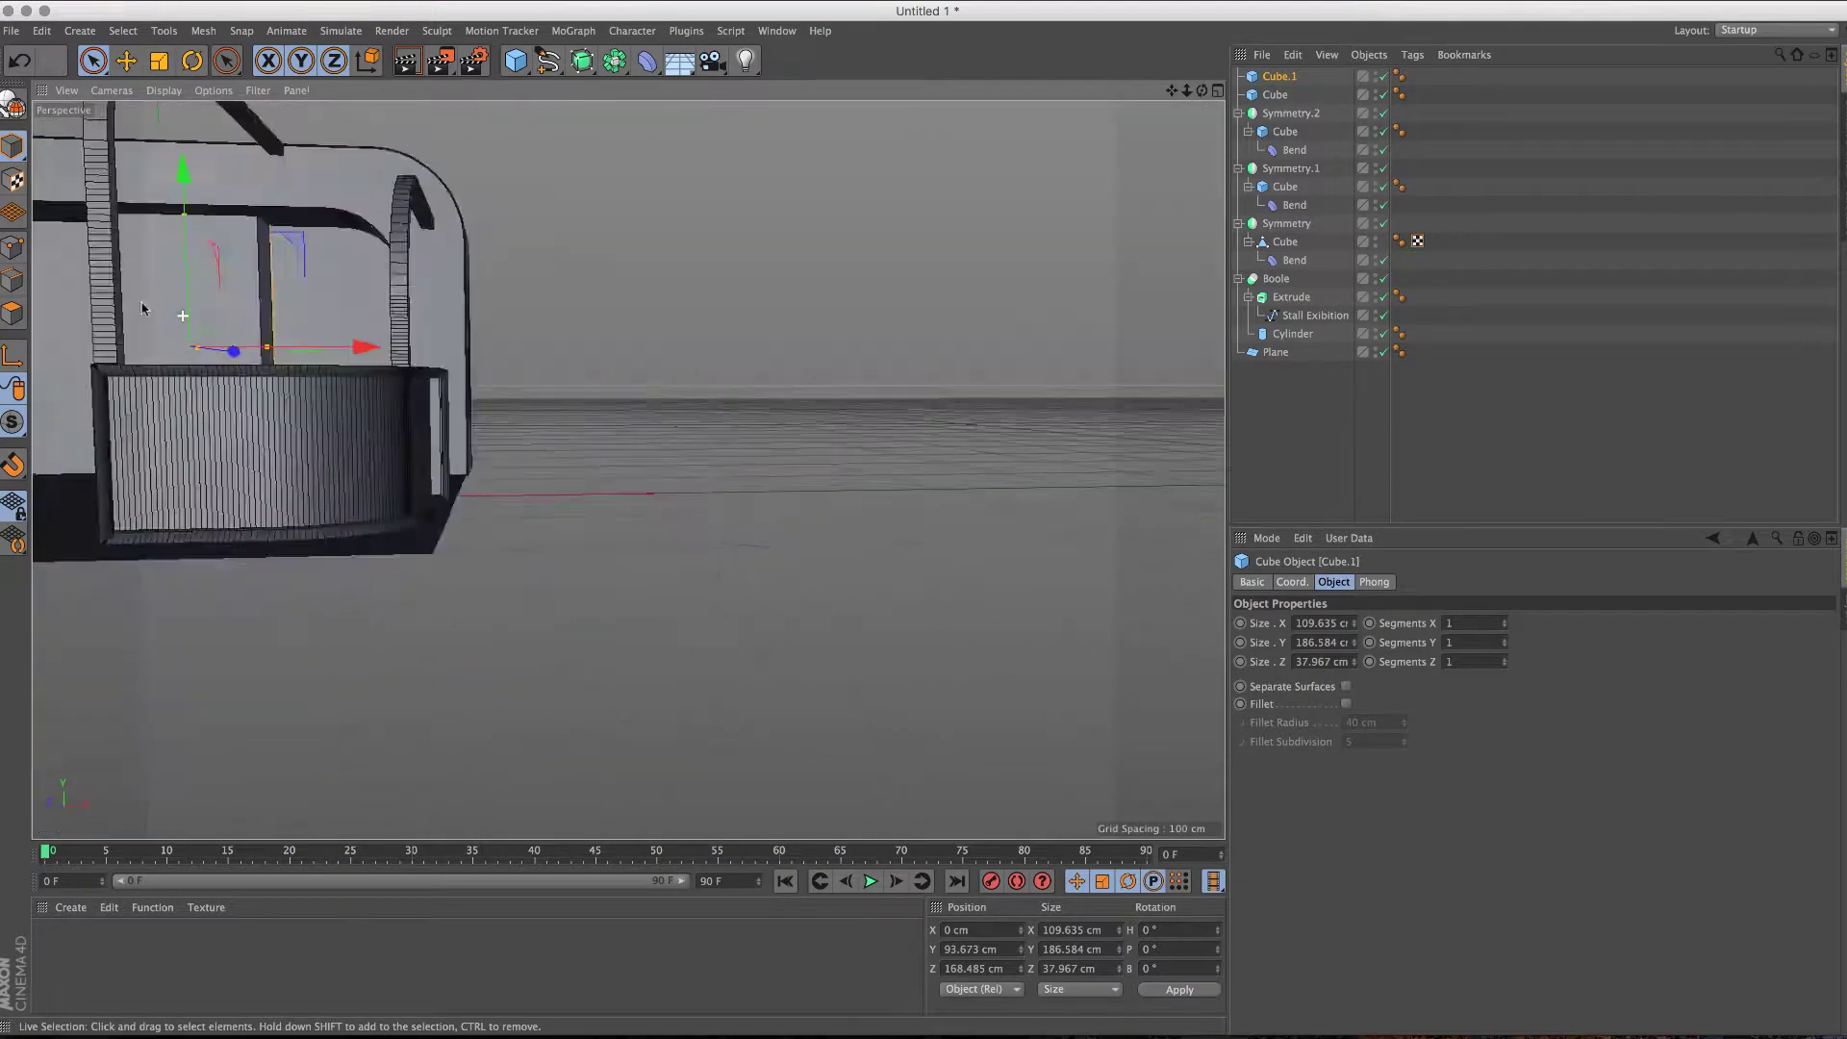
{"action": "scroll", "coordinate": [497, 327], "scroll_direction": "up", "scroll_amount": 5}
{"action": "mouse_move", "coordinate": [425, 379]}
{"action": "left_mouse_down", "text": "alt"}
{"action": "mouse_move", "coordinate": [476, 359]}
{"action": "mouse_move", "coordinate": [561, 376]}
{"action": "mouse_move", "coordinate": [502, 385]}
{"action": "left_mouse_up", "text": "alt"}
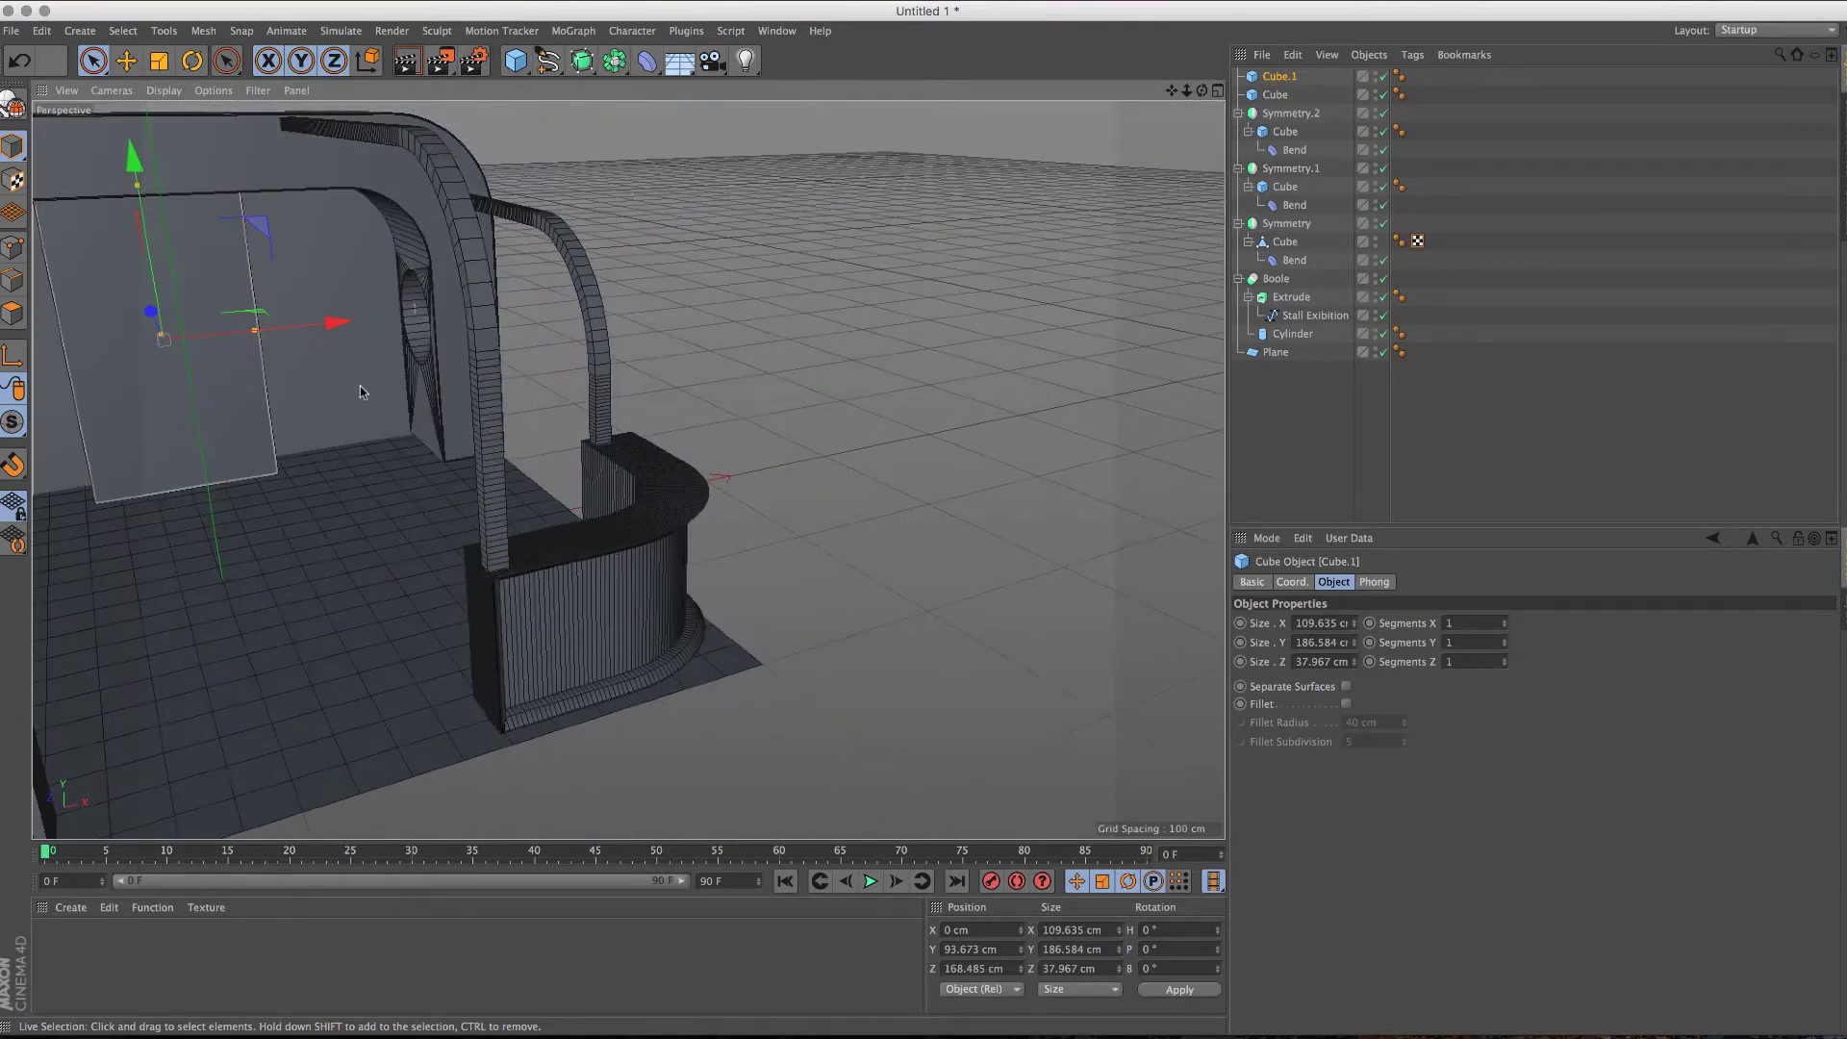
{"action": "left_click_drag", "start_coordinate": [359, 391], "coordinate": [445, 384], "text": "alt"}
Step: Add a thin 165 × 58.6 cm cube between the counters and make it editable with C
{"action": "left_click", "coordinate": [516, 59]}
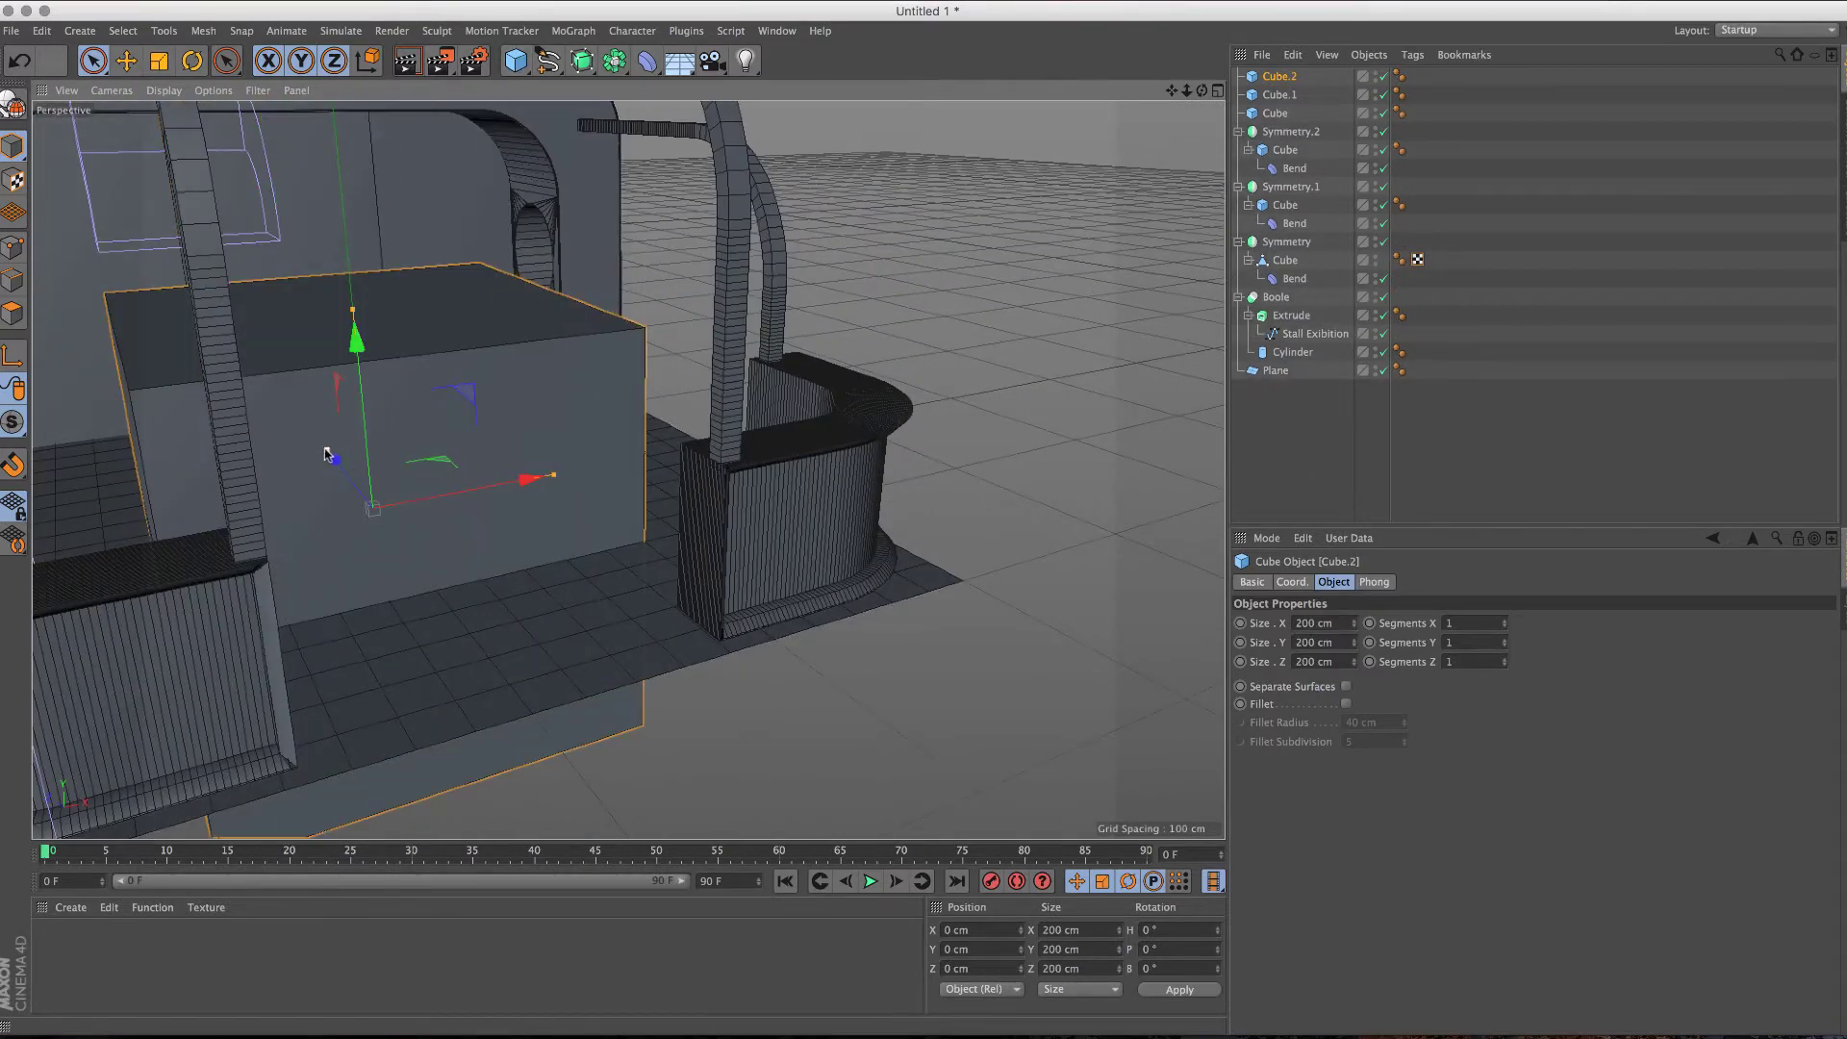
{"action": "left_click_drag", "start_coordinate": [327, 456], "coordinate": [376, 510]}
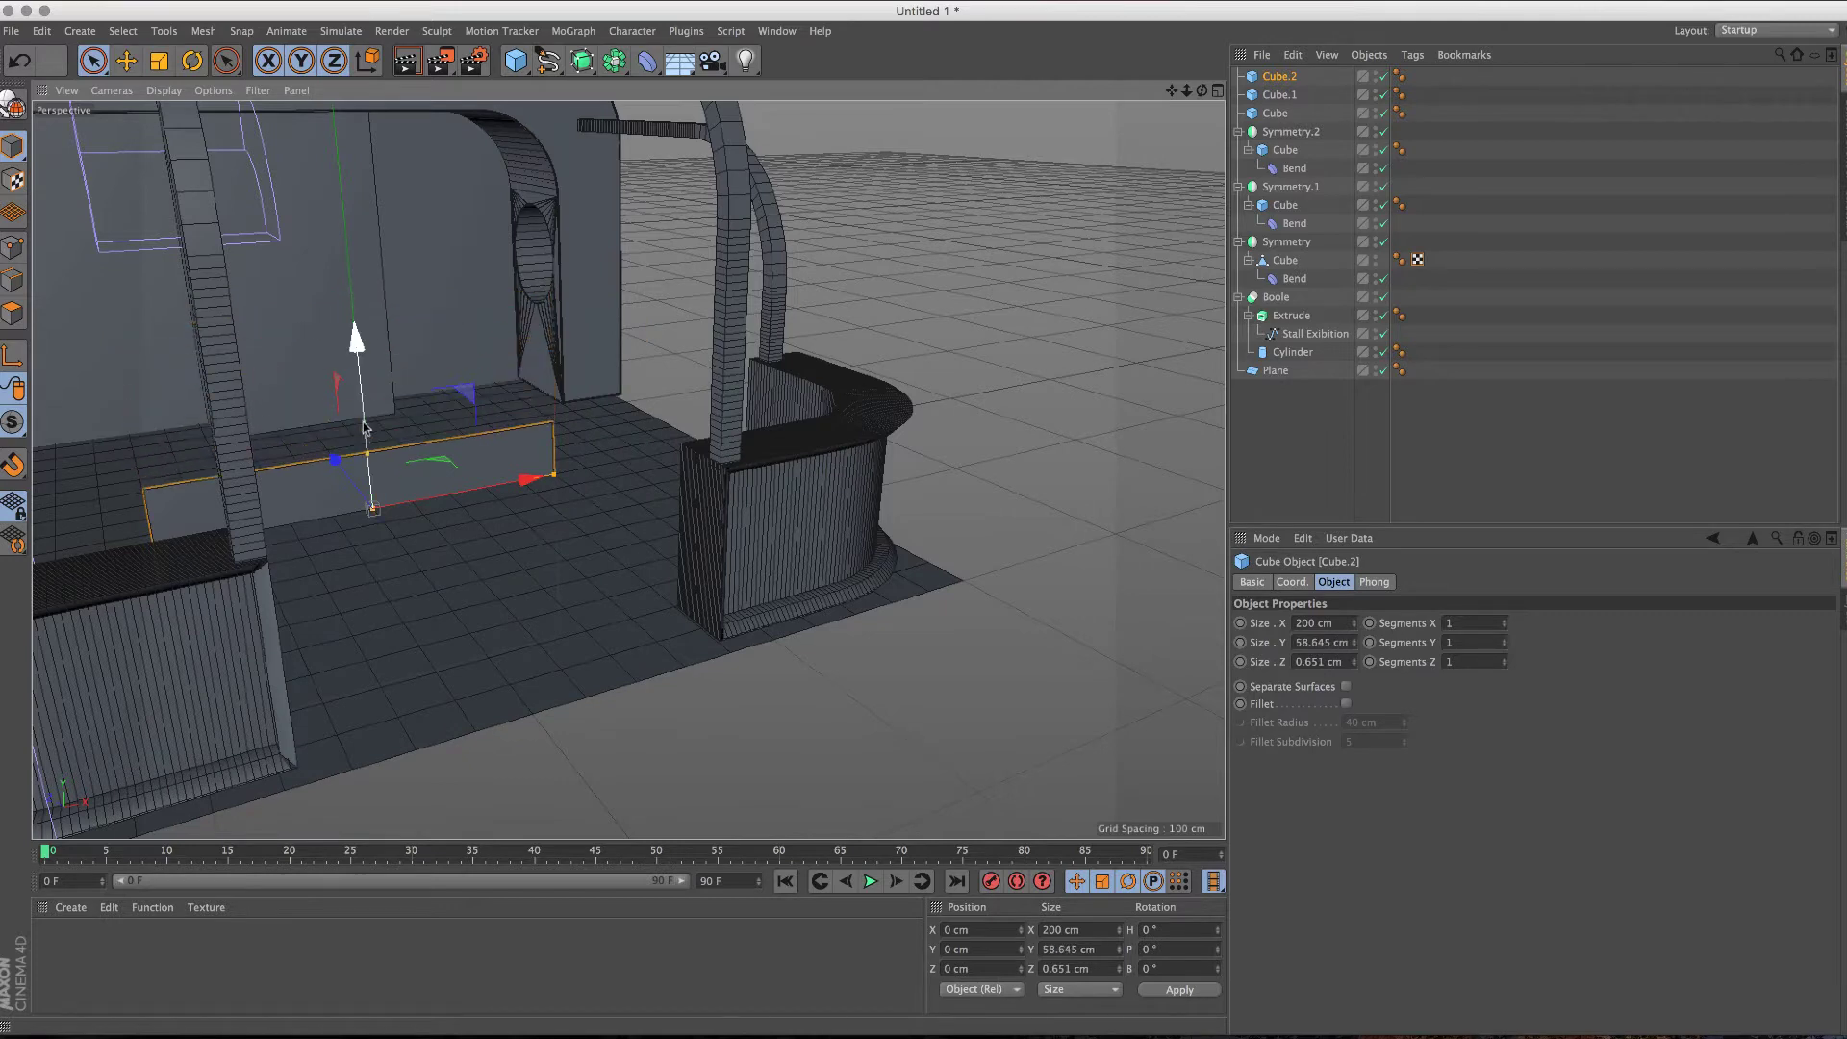
{"action": "mouse_move", "coordinate": [365, 426]}
{"action": "left_mouse_down"}
{"action": "mouse_move", "coordinate": [321, 346]}
{"action": "mouse_move", "coordinate": [456, 524]}
{"action": "left_mouse_up"}
{"action": "left_click_drag", "start_coordinate": [507, 373], "coordinate": [510, 444]}
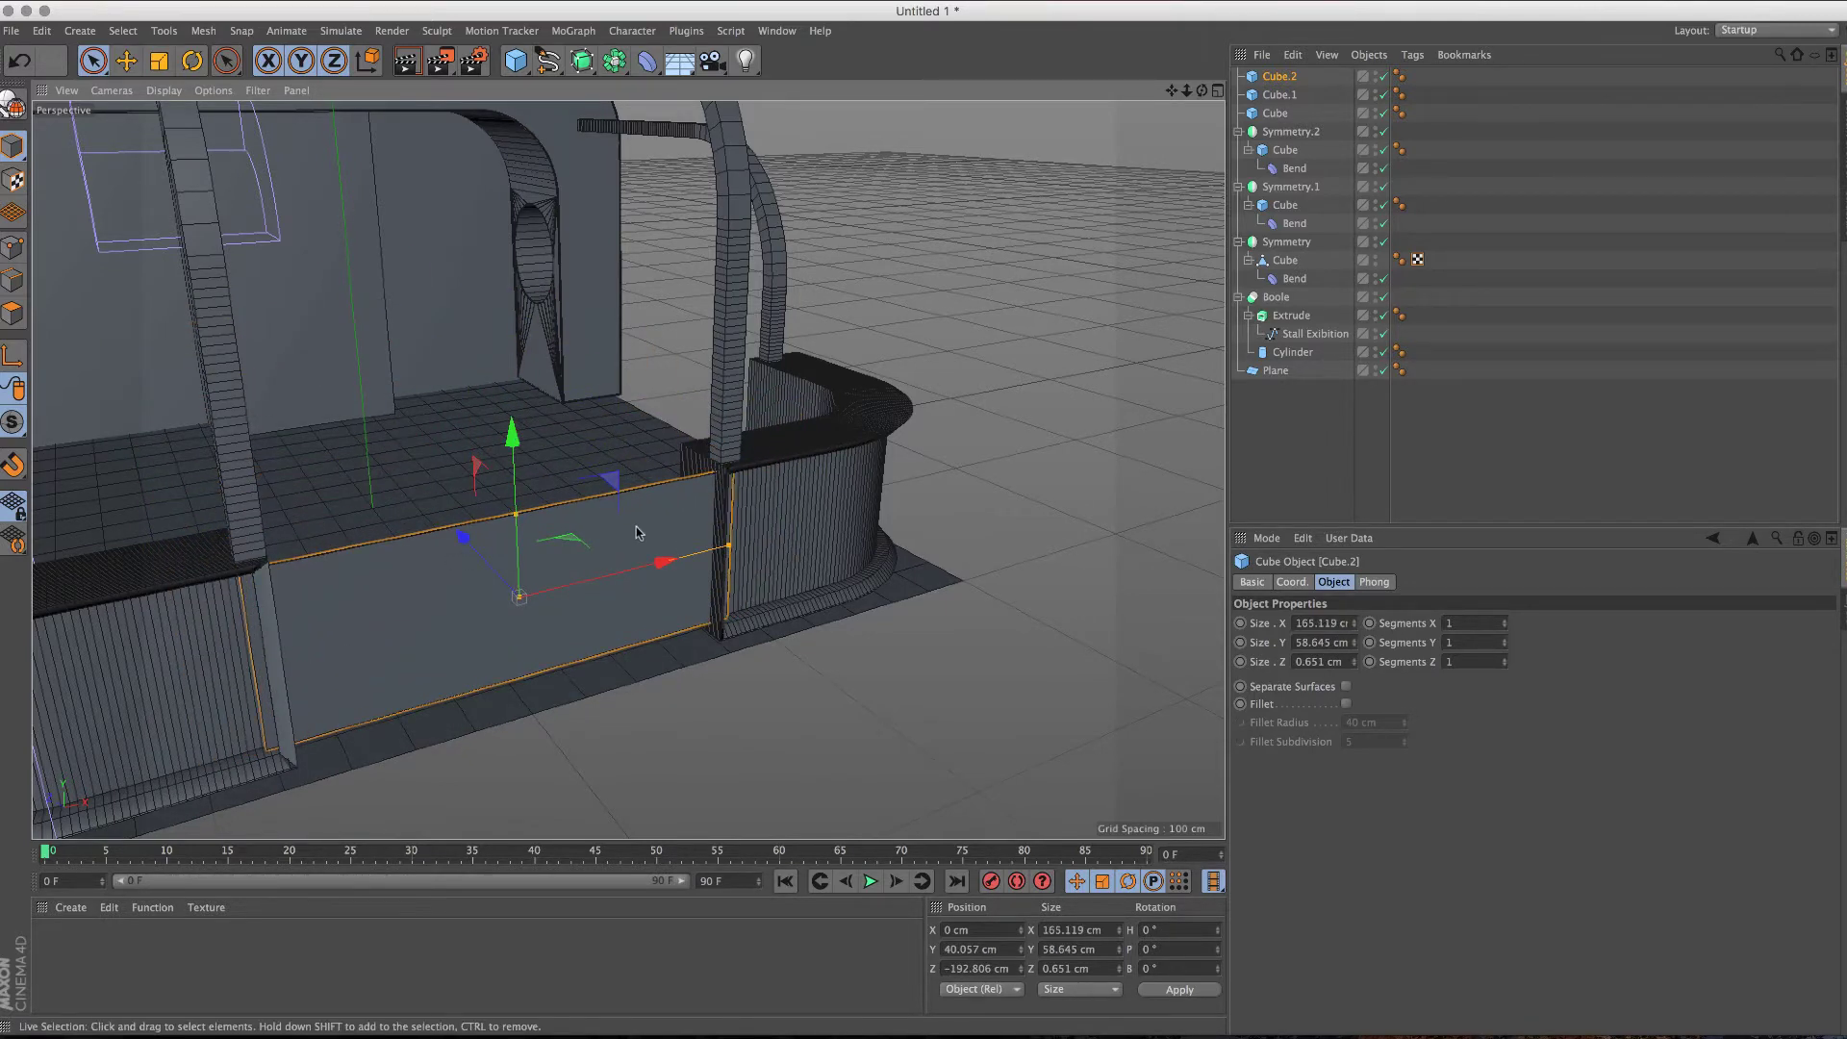
{"action": "left_click_drag", "start_coordinate": [635, 532], "coordinate": [577, 539], "text": "alt"}
{"action": "mouse_move", "coordinate": [429, 545]}
{"action": "left_mouse_down"}
{"action": "mouse_move", "coordinate": [520, 626]}
{"action": "mouse_move", "coordinate": [589, 499]}
{"action": "mouse_move", "coordinate": [495, 420]}
{"action": "mouse_move", "coordinate": [646, 438]}
{"action": "left_mouse_up"}
{"action": "scroll", "coordinate": [599, 438], "scroll_direction": "down", "scroll_amount": 3}
{"action": "scroll", "coordinate": [635, 423], "scroll_direction": "up", "scroll_amount": 4}
{"action": "scroll", "coordinate": [662, 519], "scroll_direction": "up", "scroll_amount": 1}
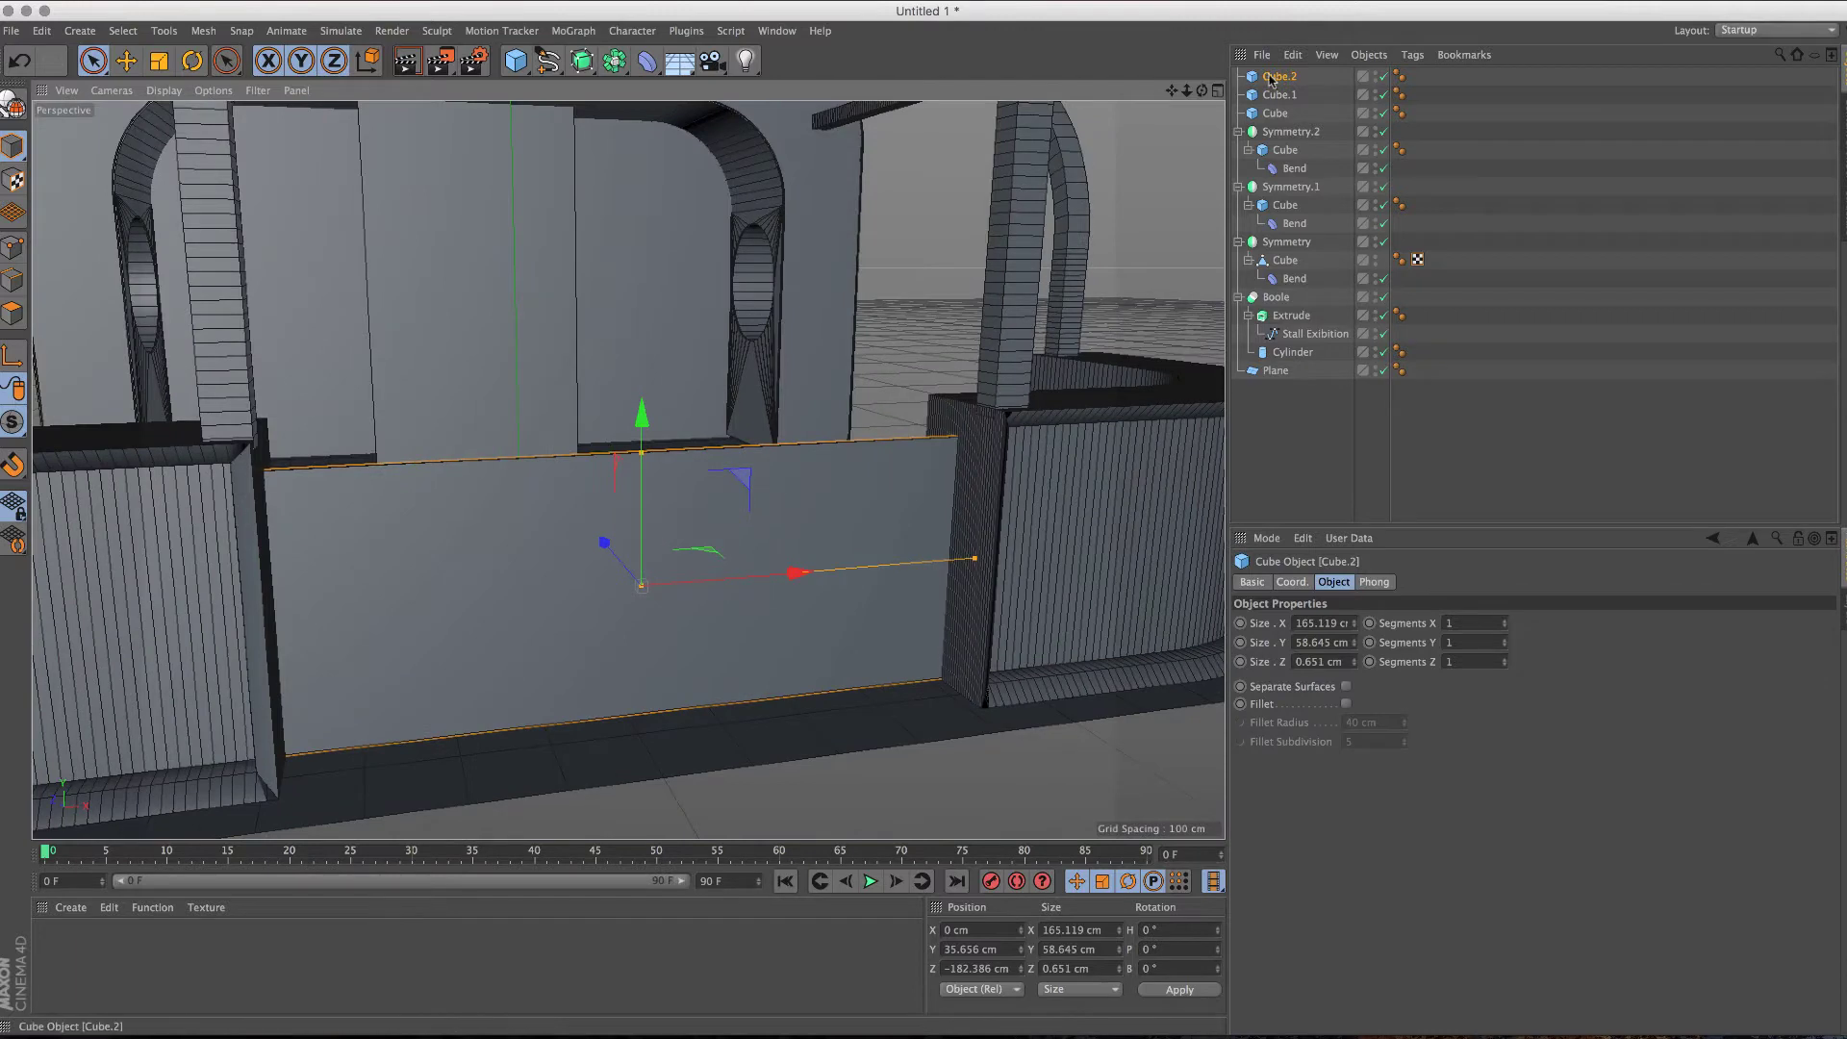
{"action": "key", "text": "c"}
{"action": "left_click_drag", "start_coordinate": [538, 500], "coordinate": [441, 480], "text": "alt"}
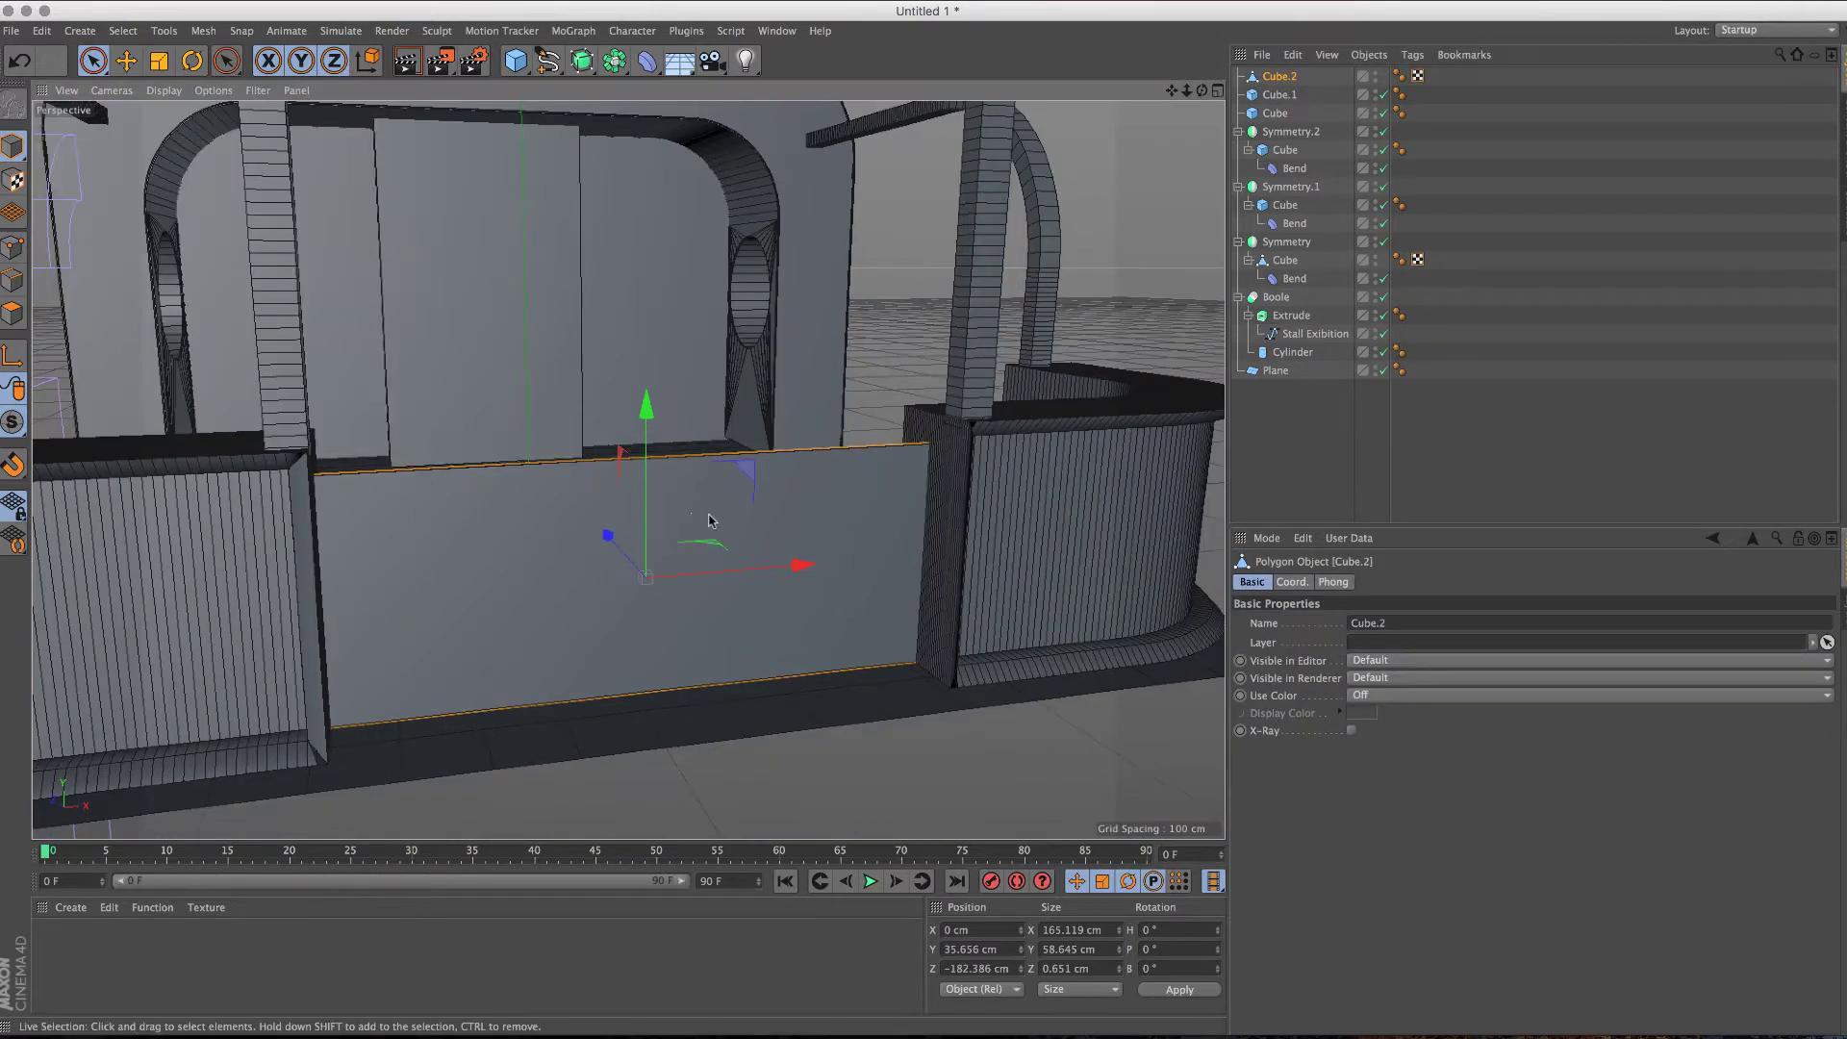
Step: Create material Mat with title last final.ai as its Color texture, declining the project copy
{"action": "left_click", "coordinate": [440, 481]}
{"action": "double_click", "coordinate": [145, 957]}
{"action": "double_click", "coordinate": [53, 942]}
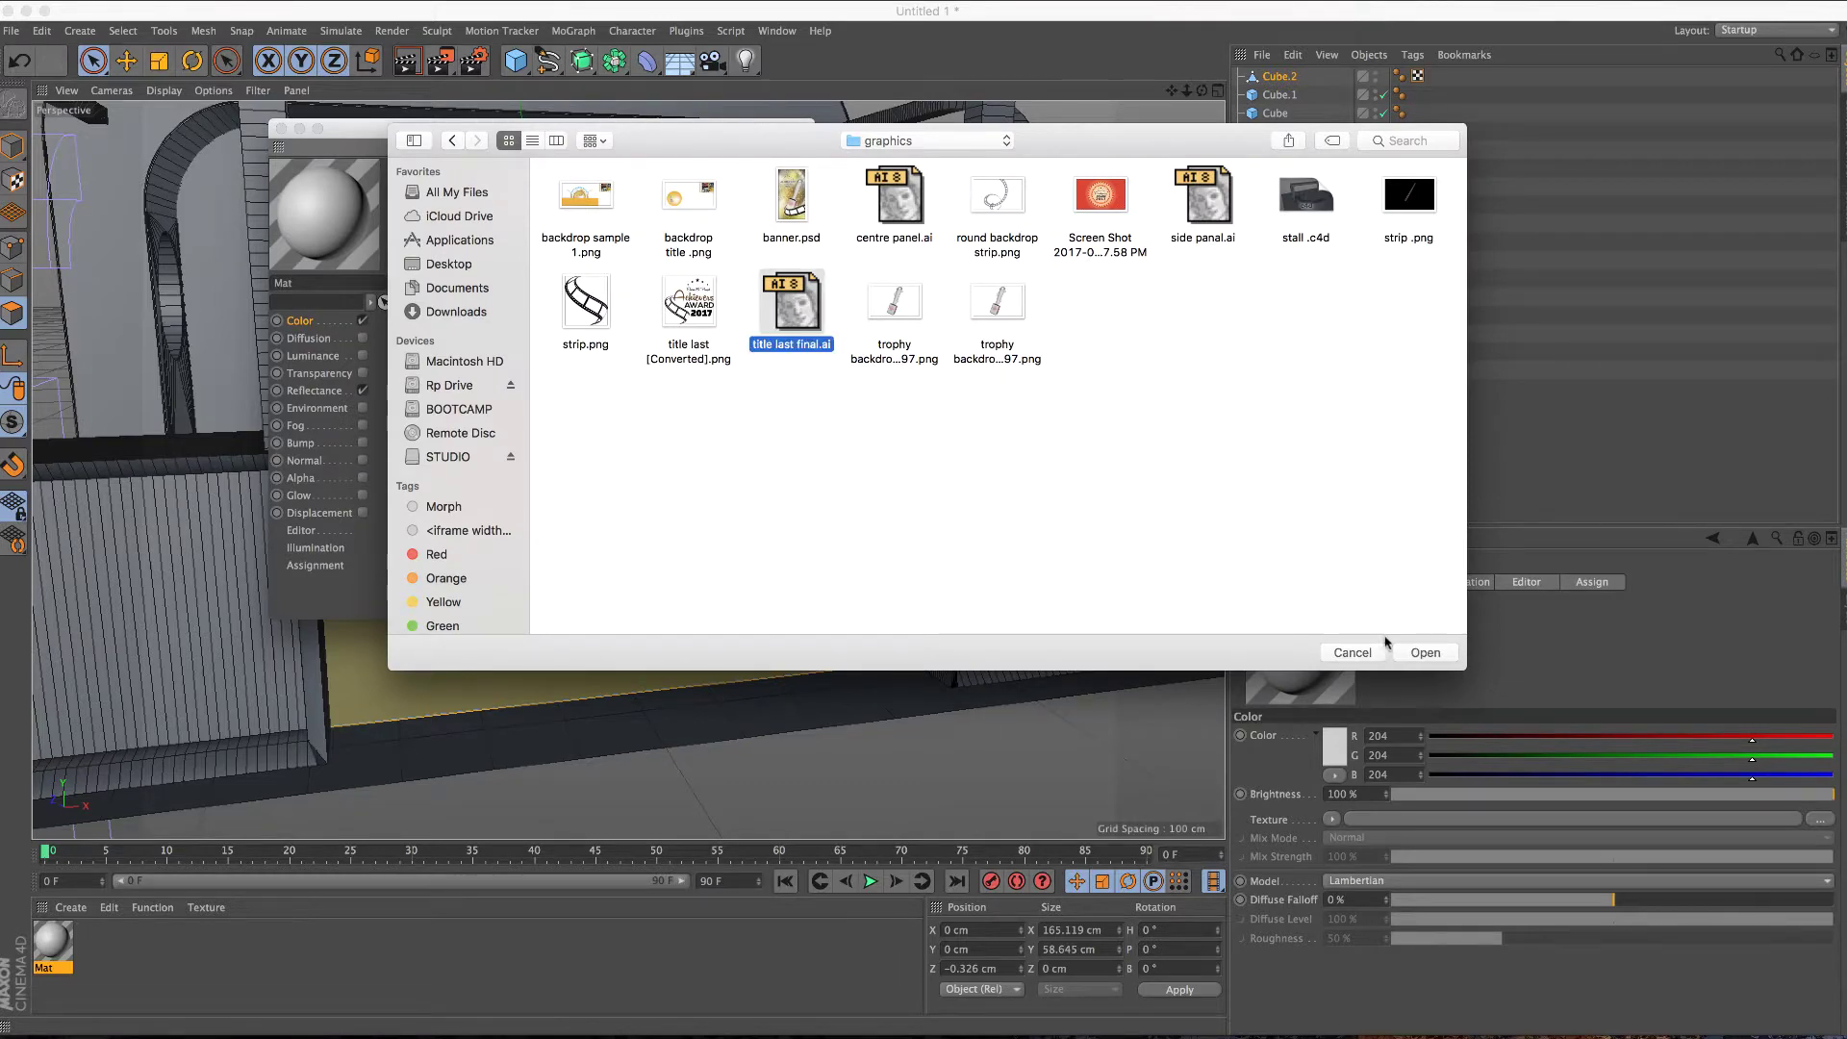
{"action": "left_click", "coordinate": [1409, 652]}
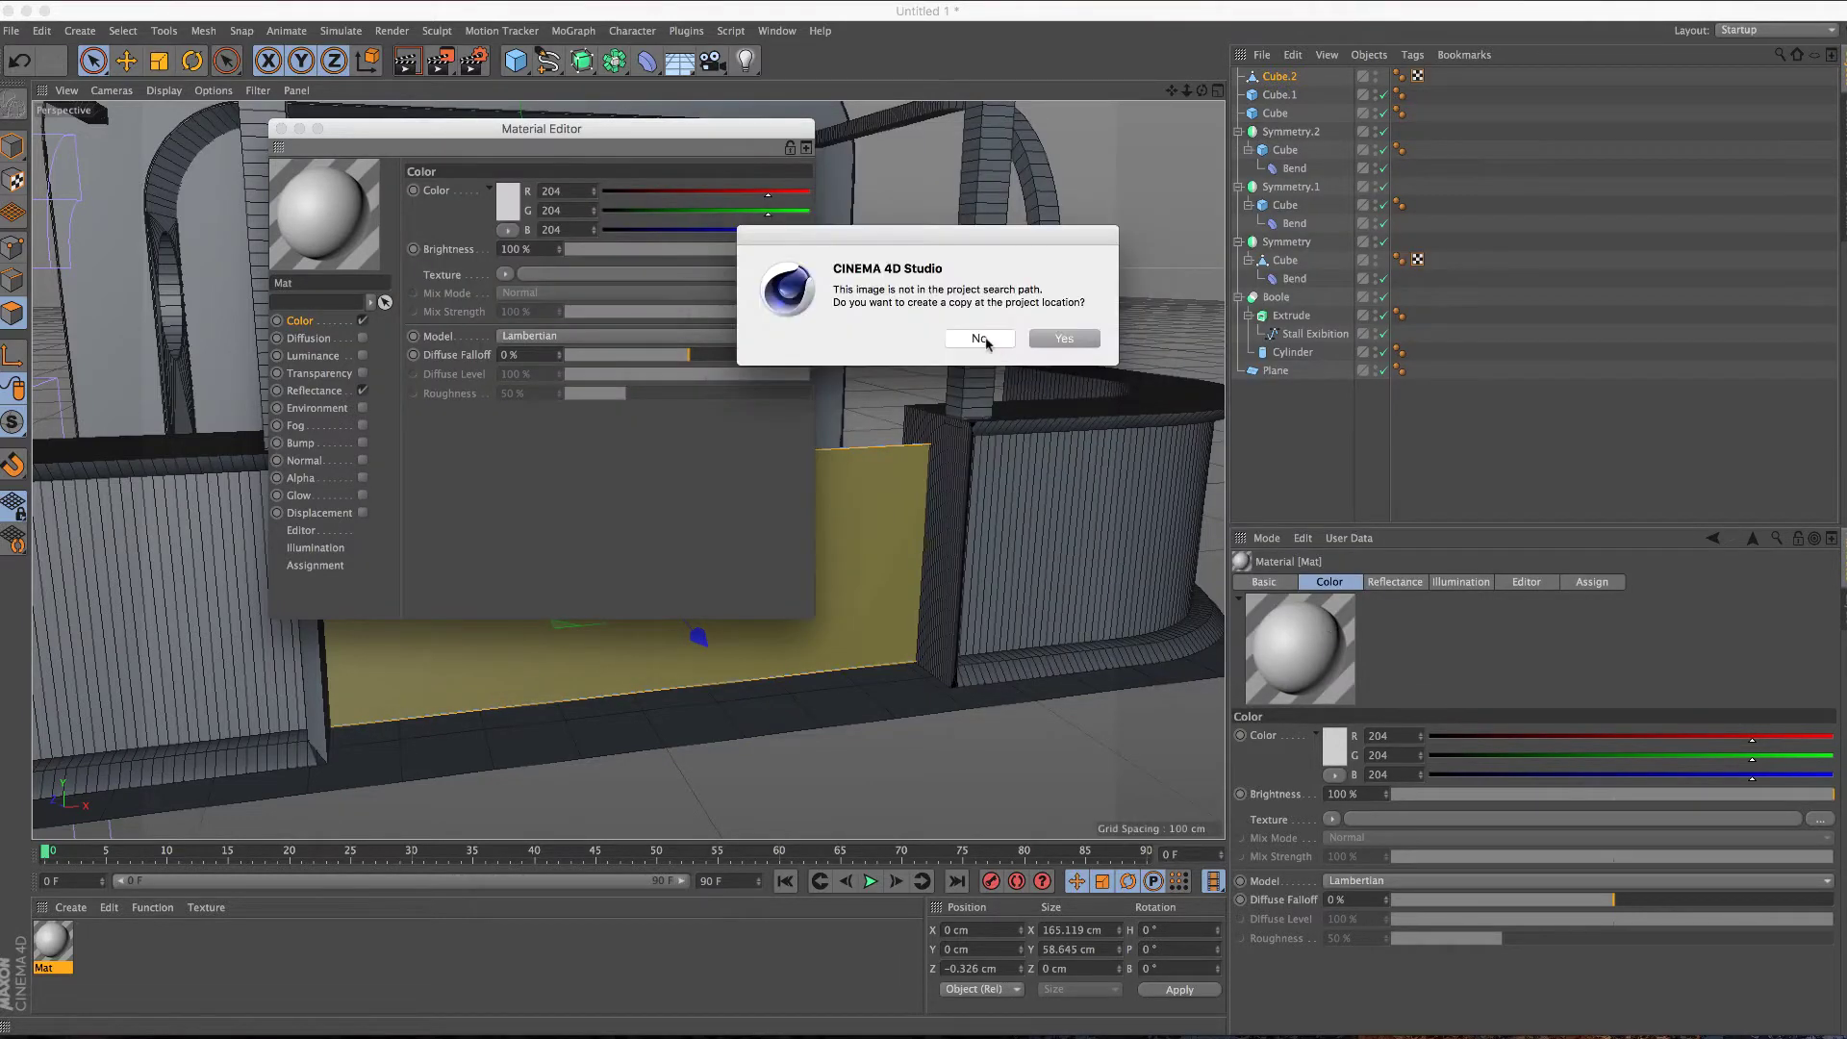
{"action": "left_click", "coordinate": [982, 338]}
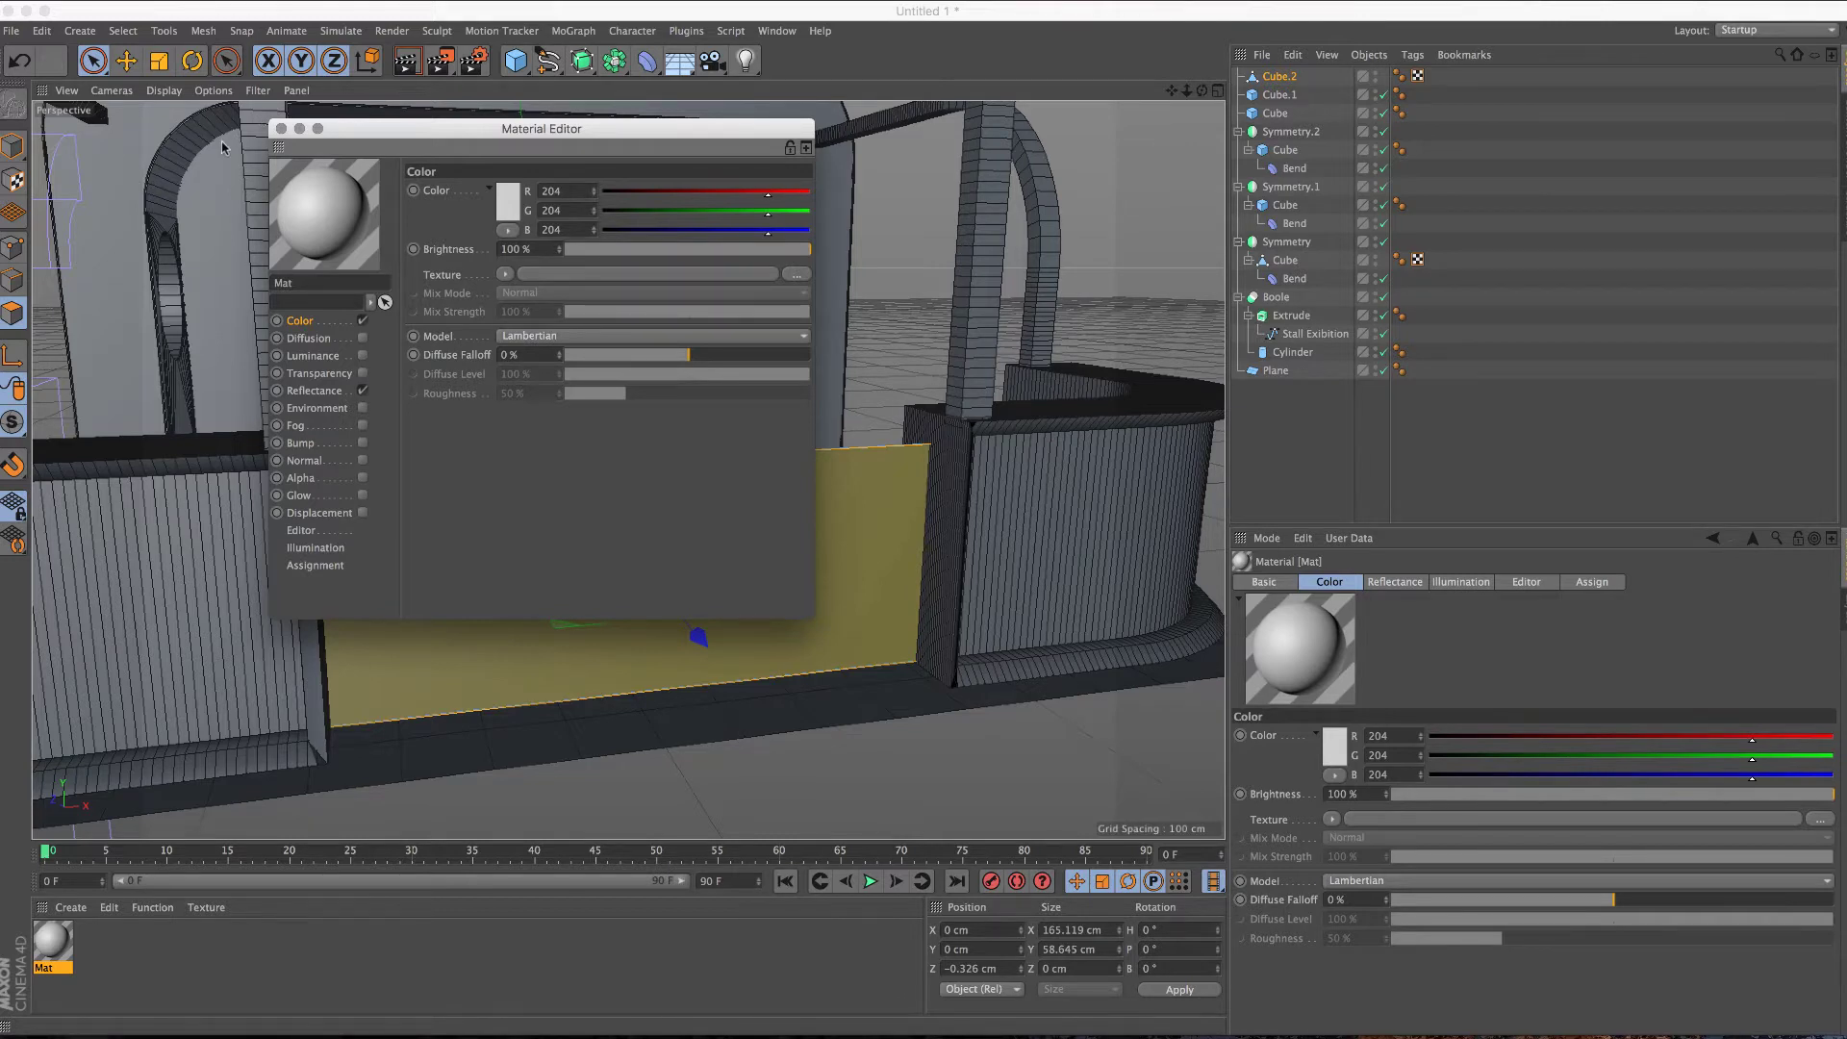
{"action": "left_click_drag", "start_coordinate": [407, 144], "coordinate": [612, 154]}
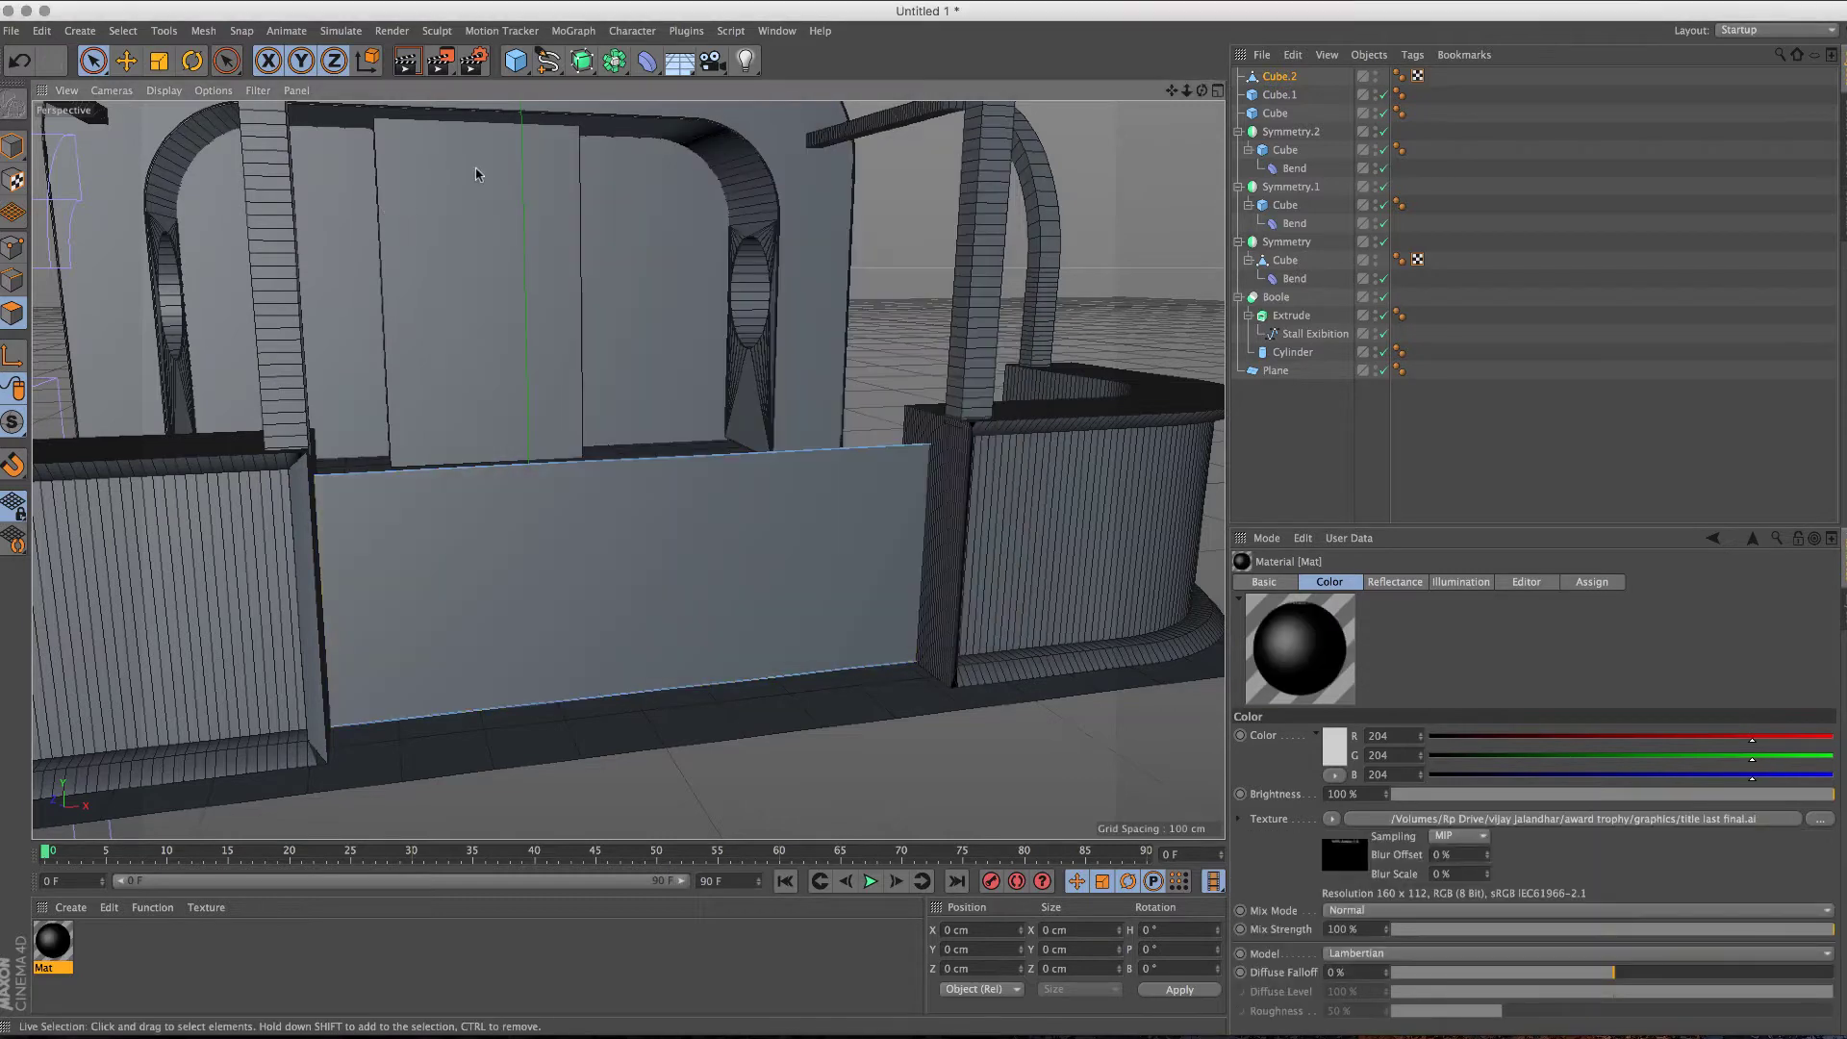
Step: Merge the title last final.ai Illustrator file into the scene
{"action": "left_click", "coordinate": [491, 465]}
{"action": "left_click", "coordinate": [12, 31]}
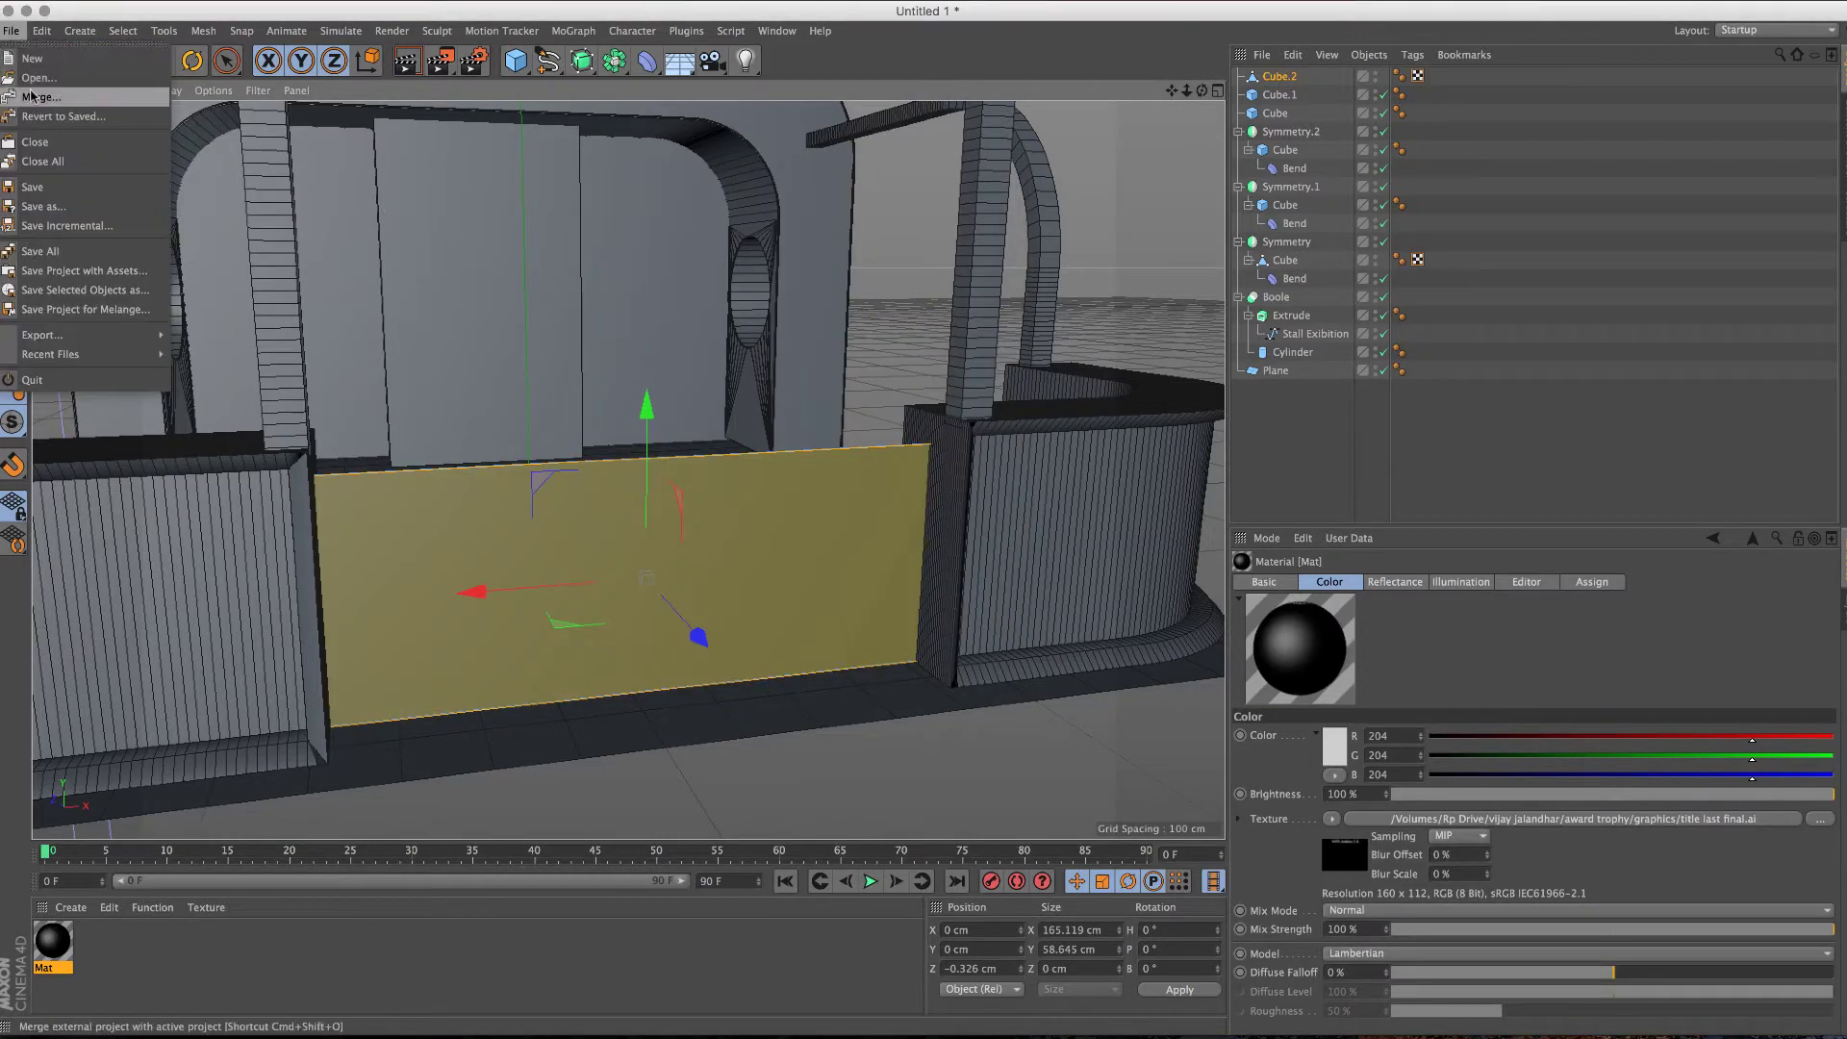
{"action": "left_click", "coordinate": [38, 70]}
{"action": "left_click", "coordinate": [791, 303]}
{"action": "key", "text": "Return"}
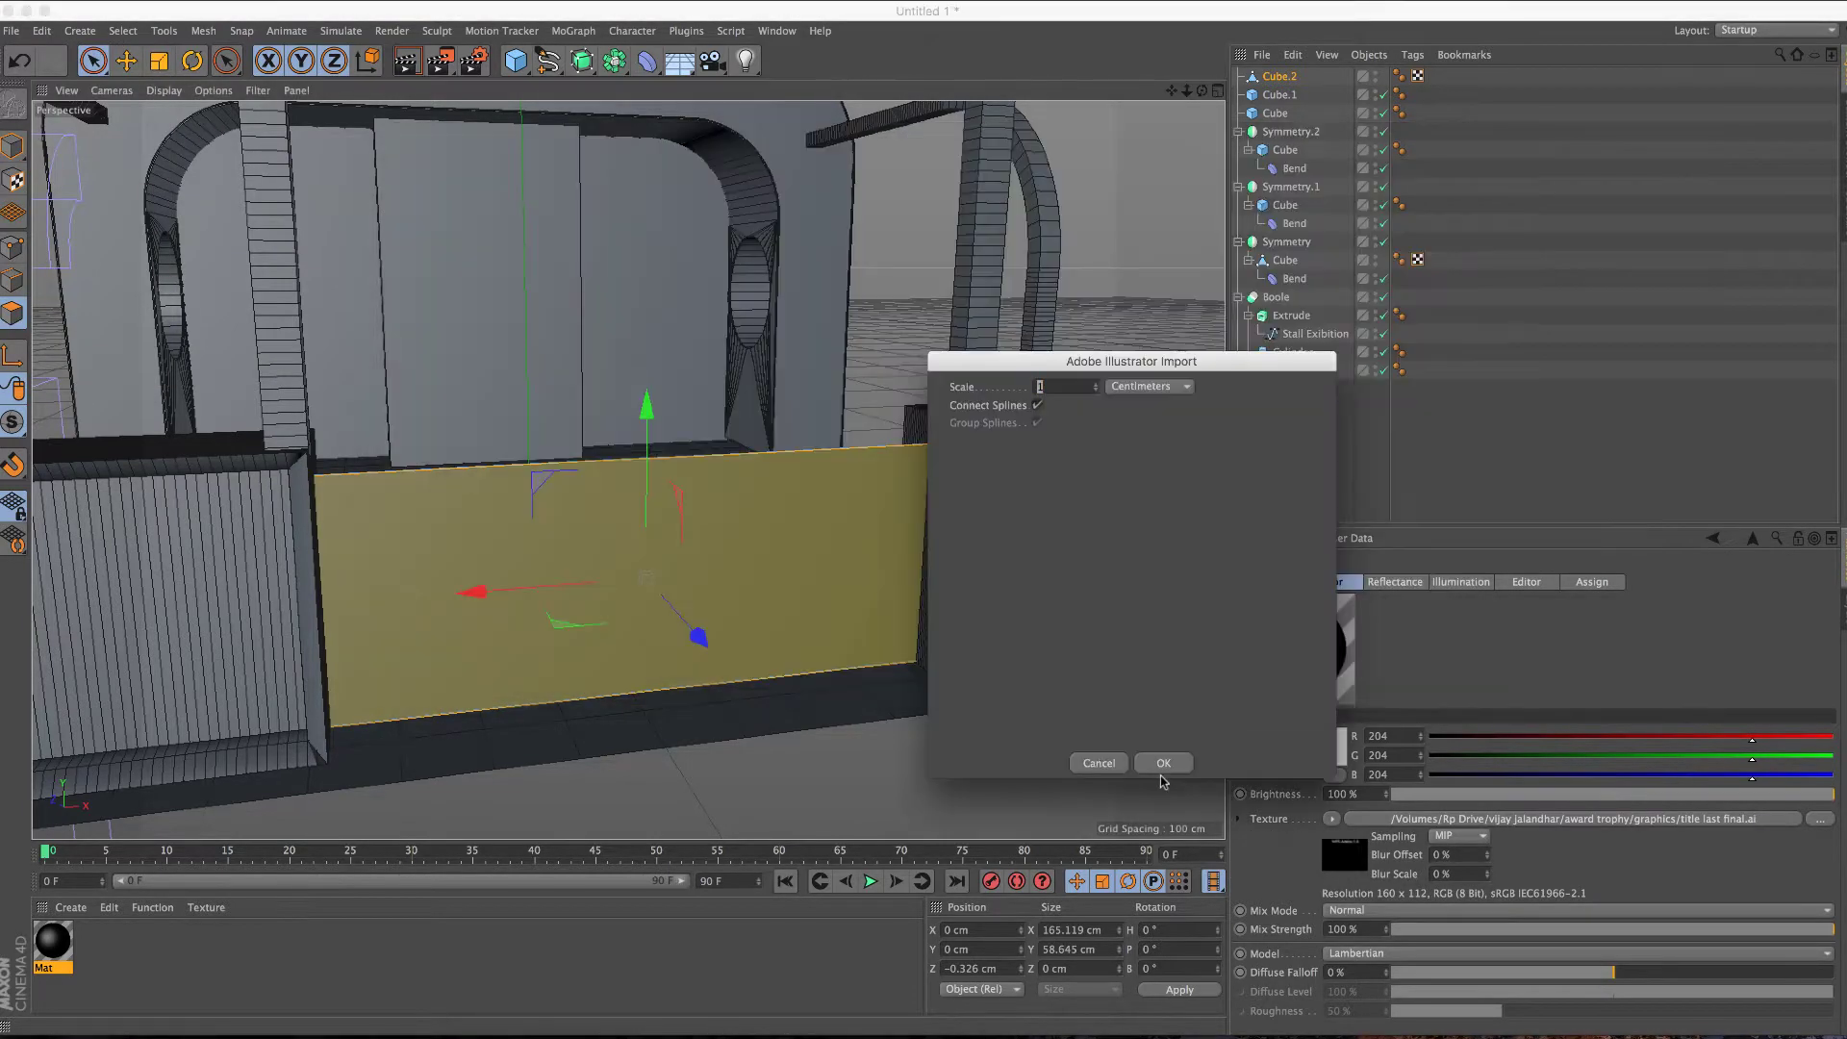
{"action": "left_click", "coordinate": [1164, 765]}
Step: Scale the imported title text down to about 17% and frame it
{"action": "scroll", "coordinate": [862, 663], "scroll_direction": "down", "scroll_amount": 5}
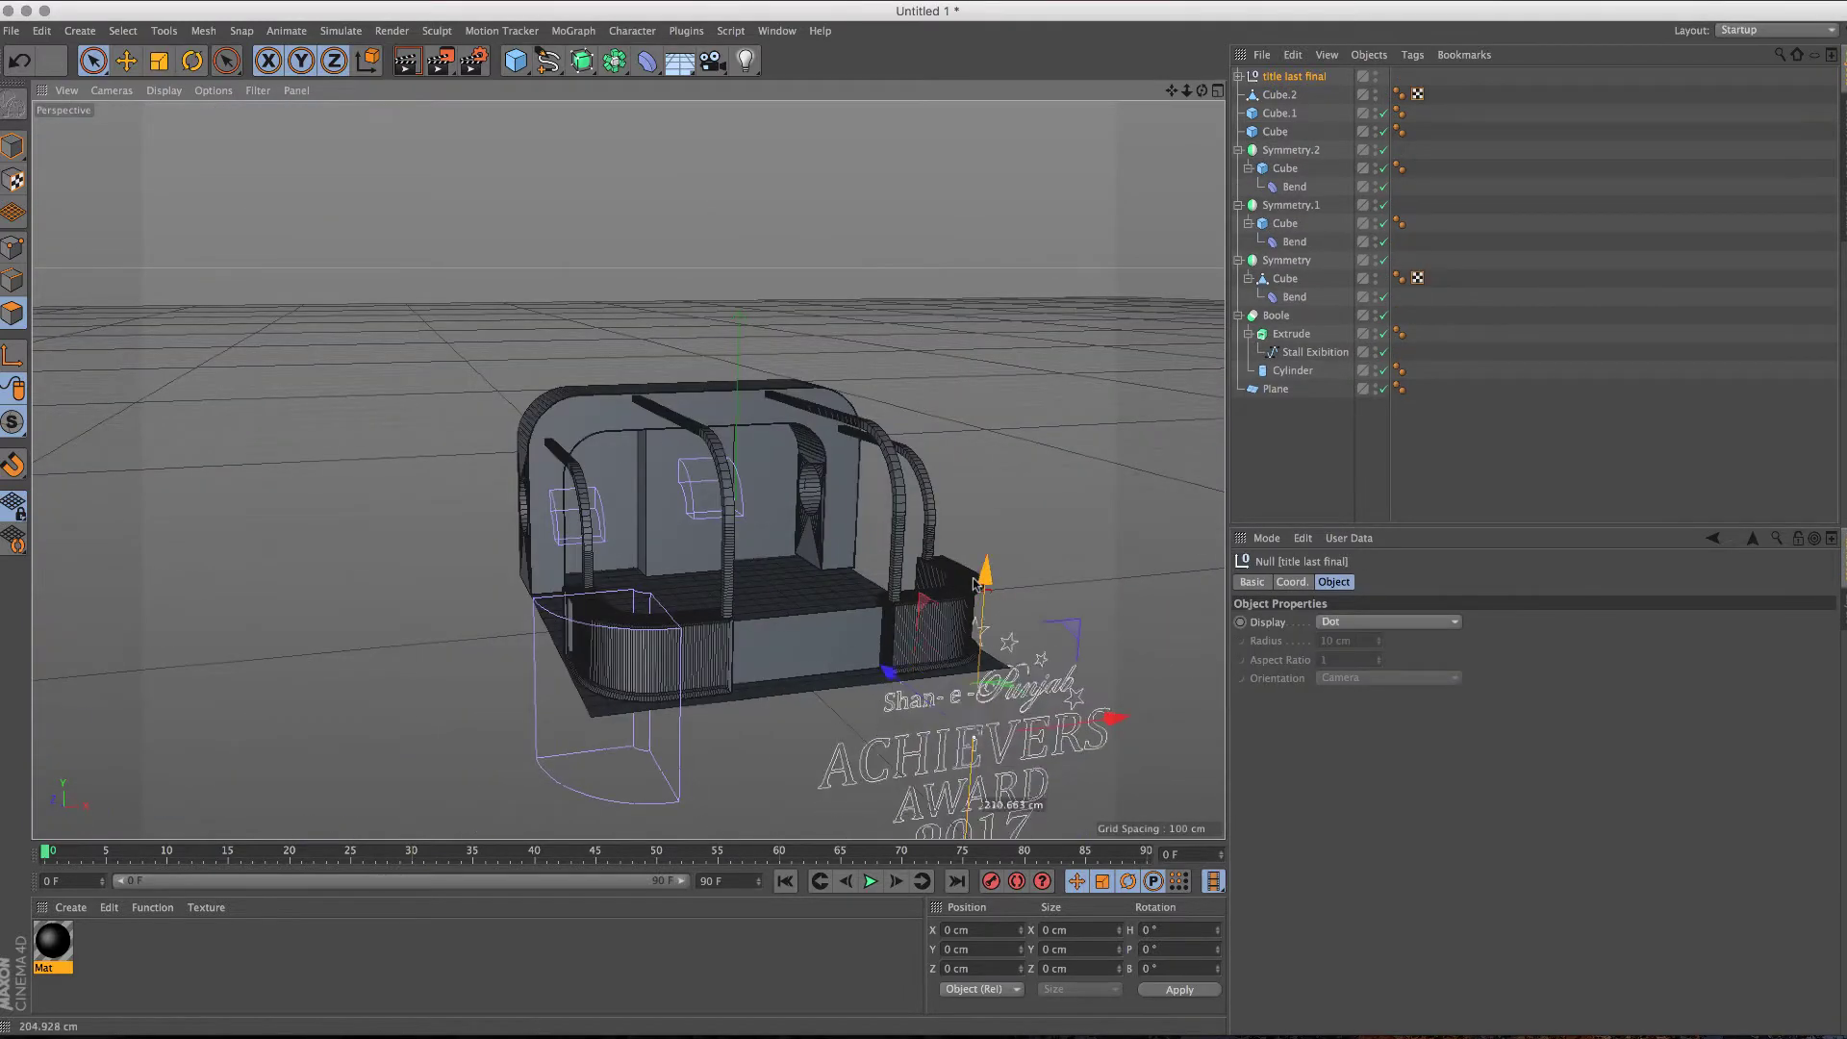
{"action": "left_click_drag", "start_coordinate": [923, 760], "coordinate": [731, 553], "text": "alt"}
{"action": "scroll", "coordinate": [731, 553], "scroll_direction": "up", "scroll_amount": 3}
{"action": "scroll", "coordinate": [731, 553], "scroll_direction": "up", "scroll_amount": 3}
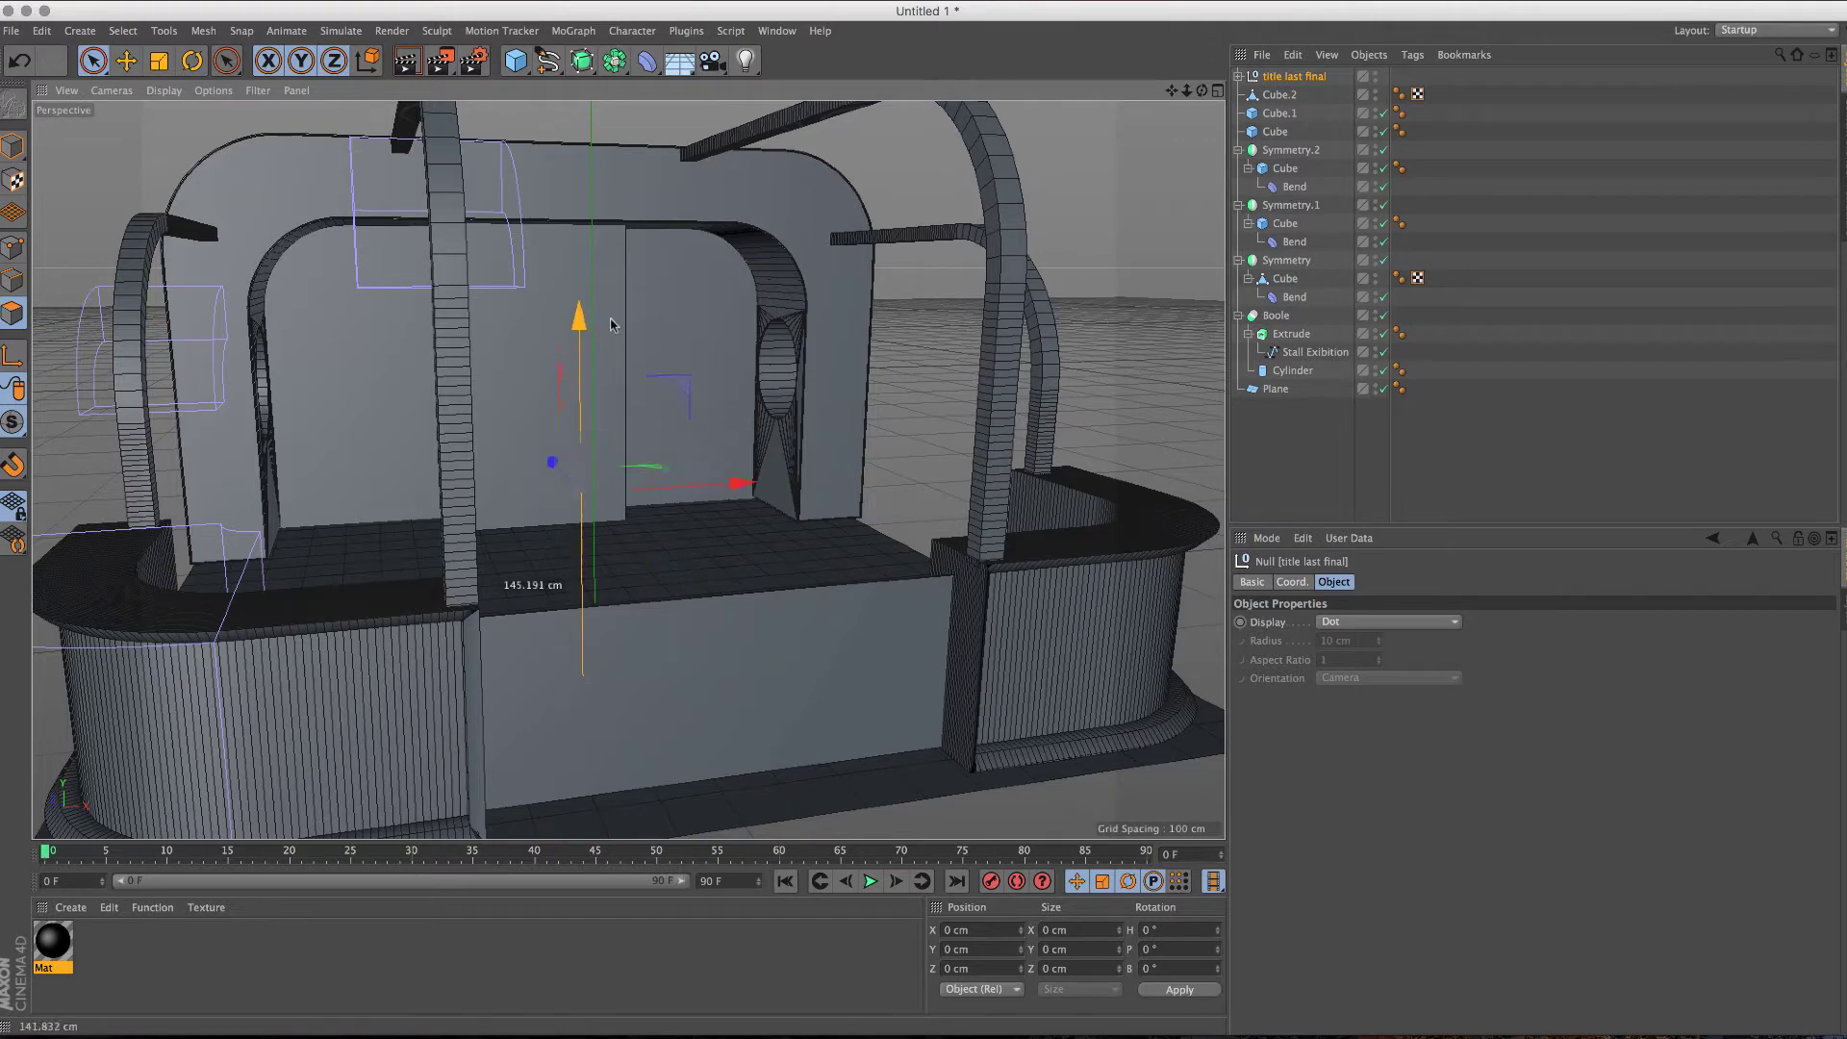
{"action": "key", "text": "t"}
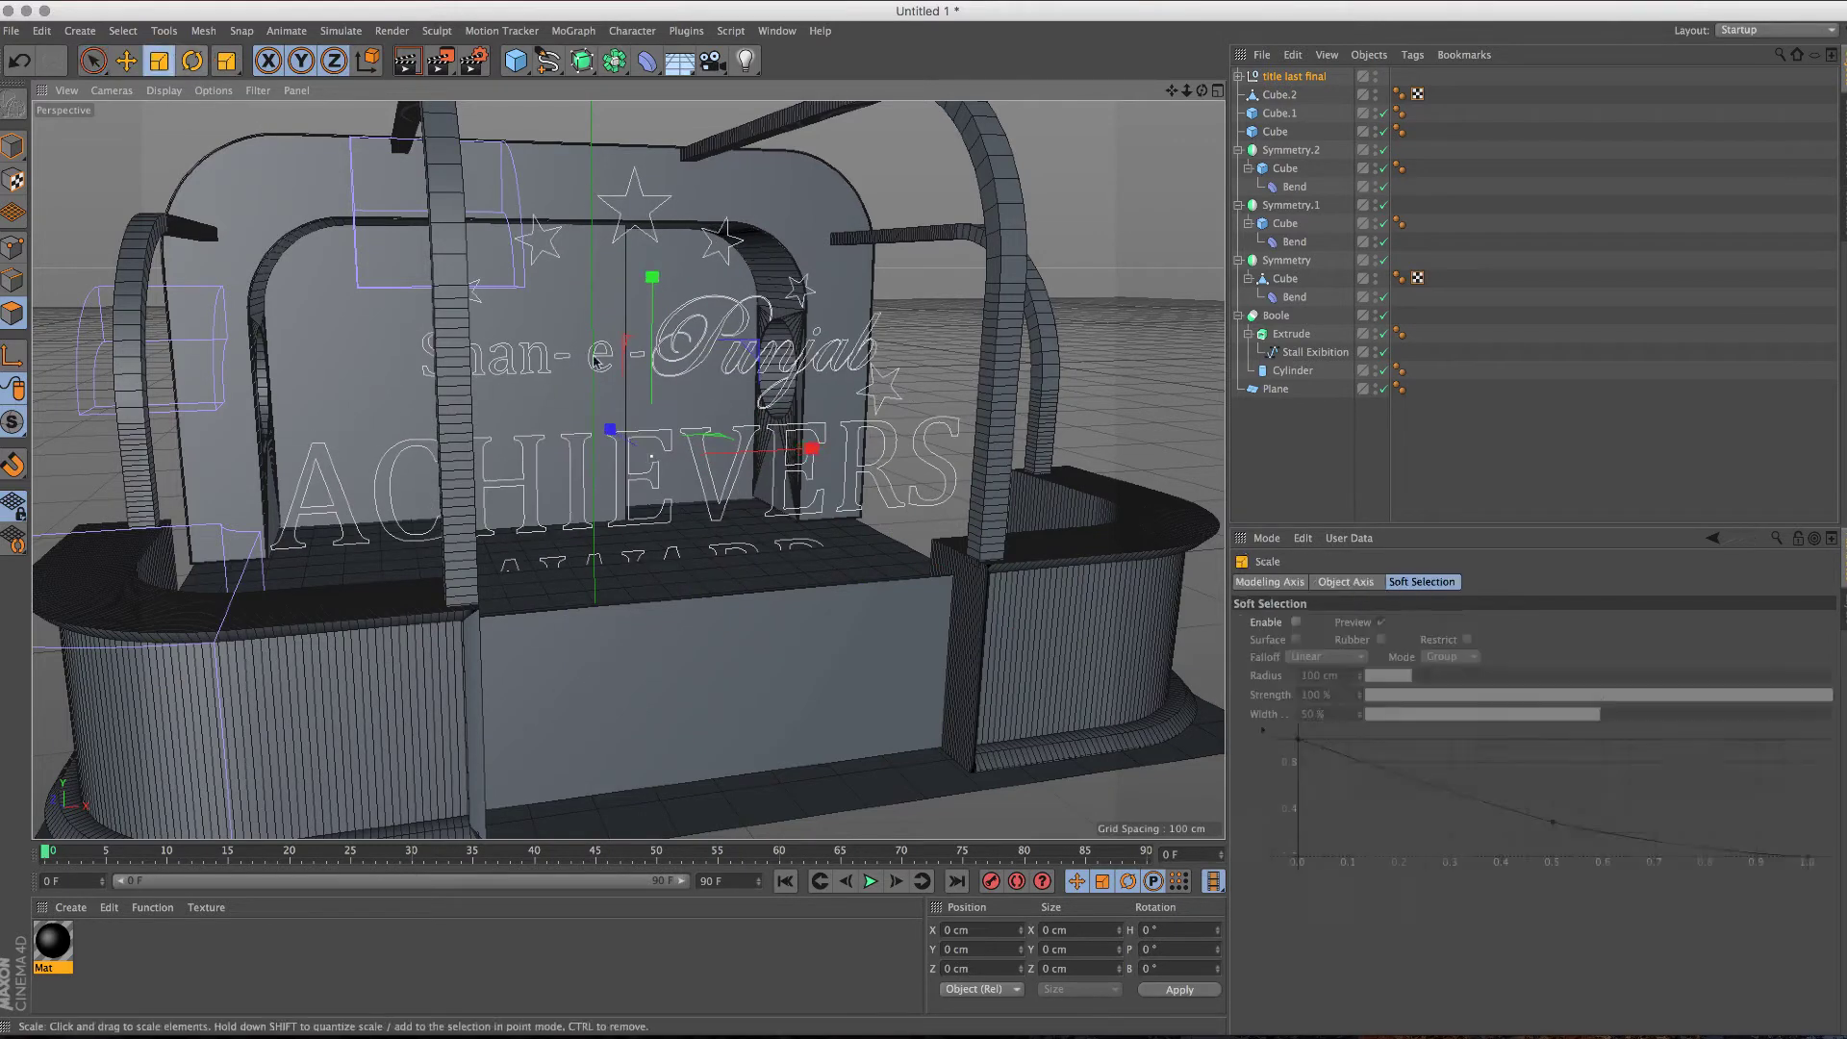
{"action": "left_click_drag", "start_coordinate": [755, 354], "coordinate": [684, 455]}
{"action": "left_click", "coordinate": [93, 61]}
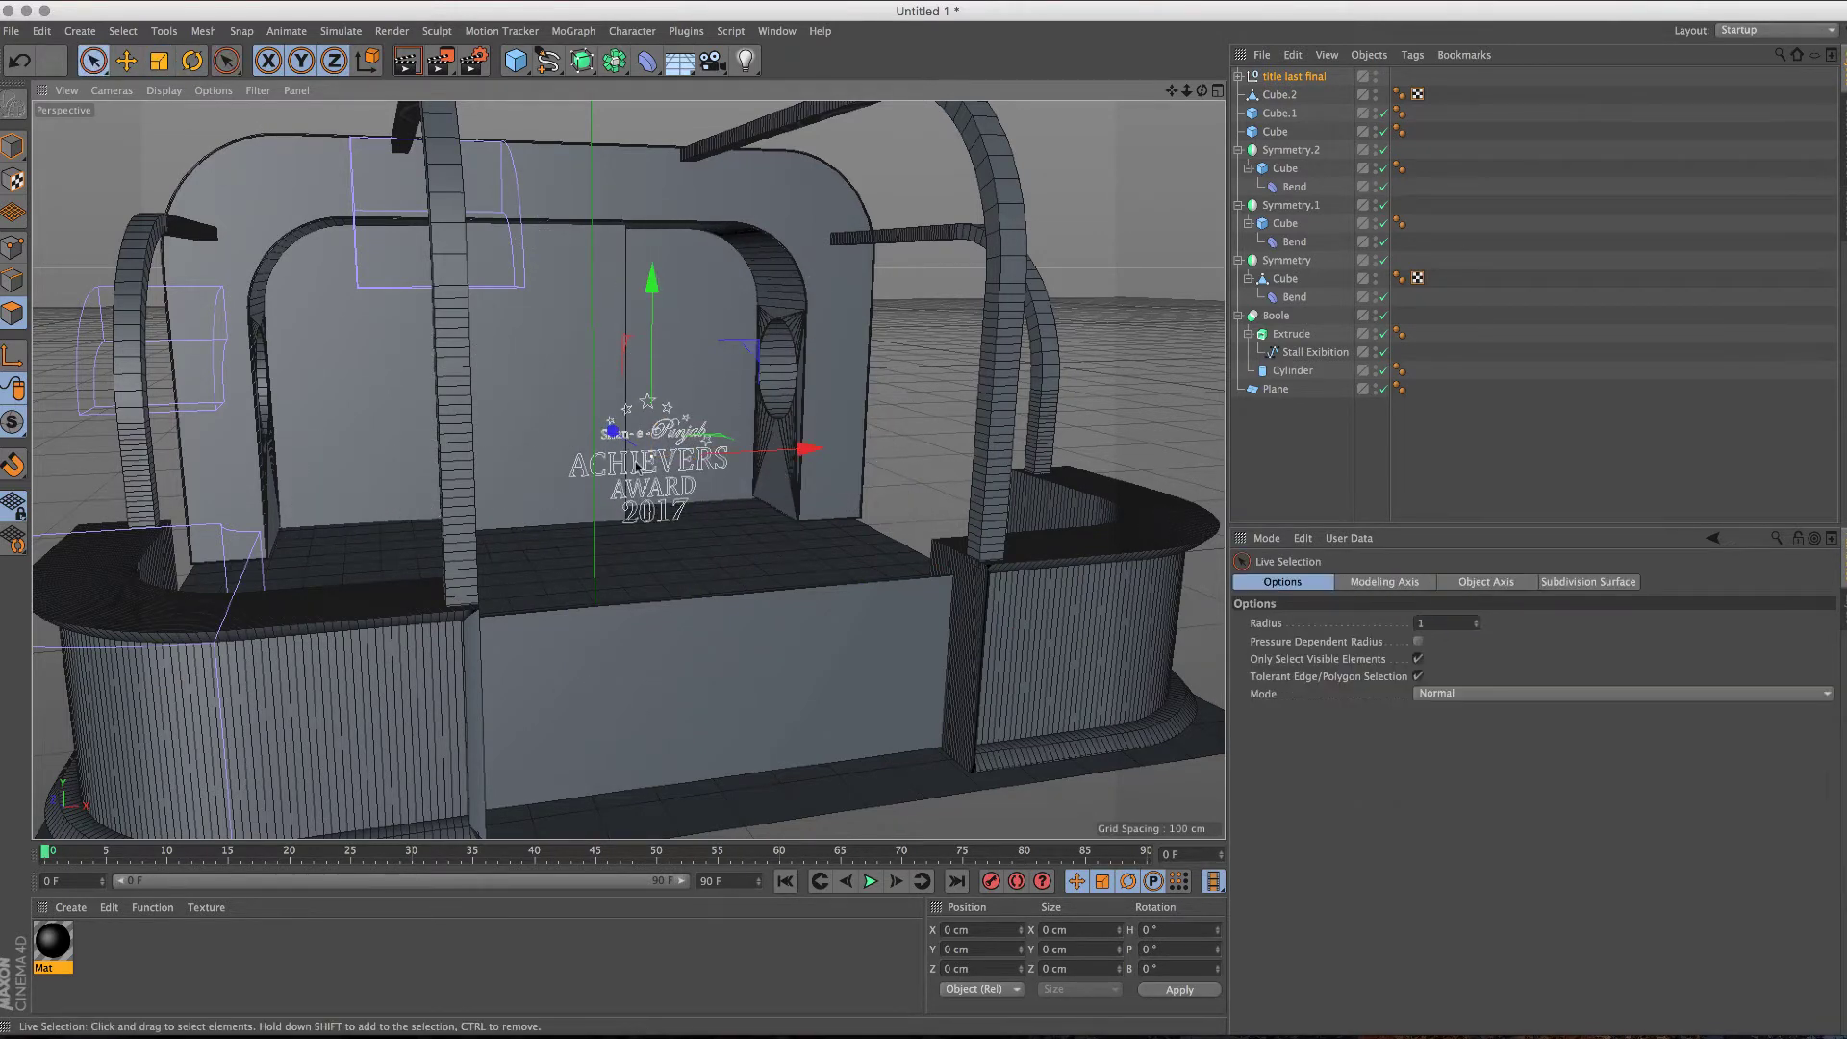
{"action": "key", "text": "o"}
Step: Add an Extrude object and merge all the title's paths into one spline
{"action": "left_click", "coordinate": [582, 61]}
{"action": "left_click", "coordinate": [770, 78]}
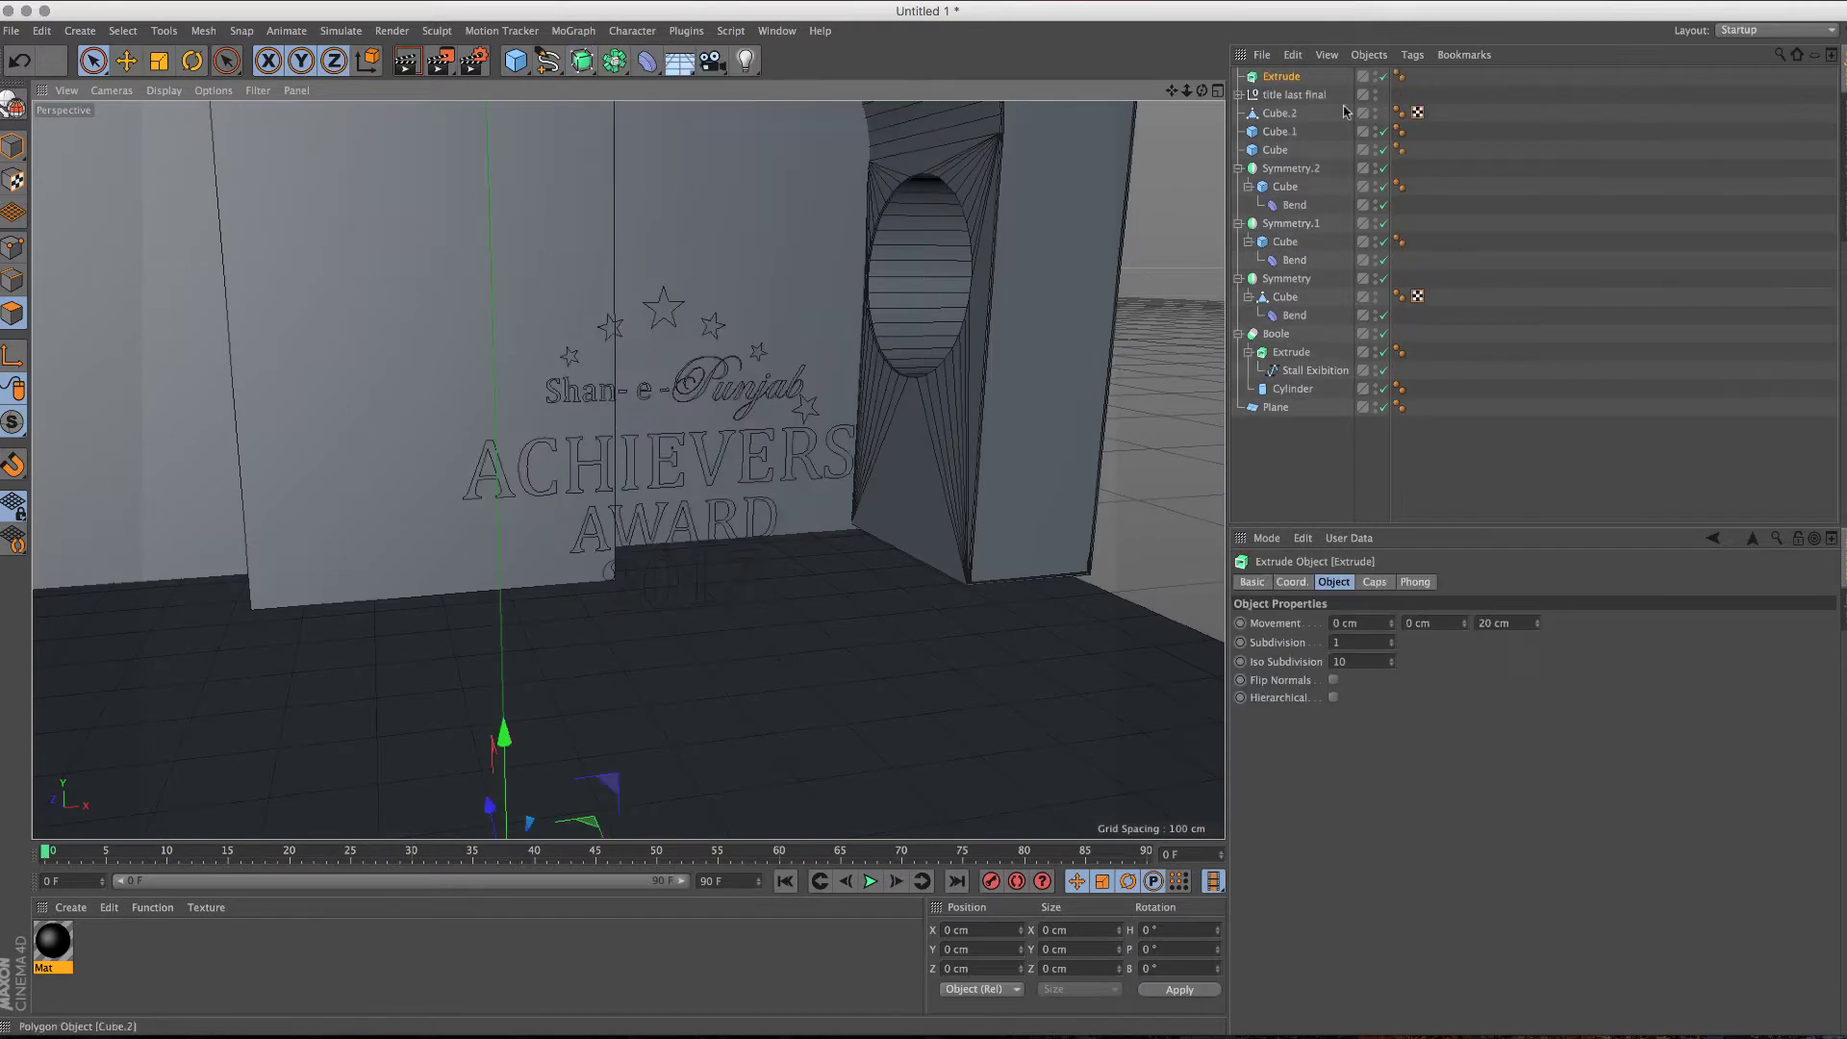
{"action": "left_click", "coordinate": [1241, 96]}
{"action": "left_click", "coordinate": [1289, 114]}
{"action": "scroll", "coordinate": [1289, 192], "scroll_direction": "down", "scroll_amount": 5}
{"action": "left_click", "coordinate": [1292, 258], "text": "shift"}
{"action": "right_click", "coordinate": [1293, 260]}
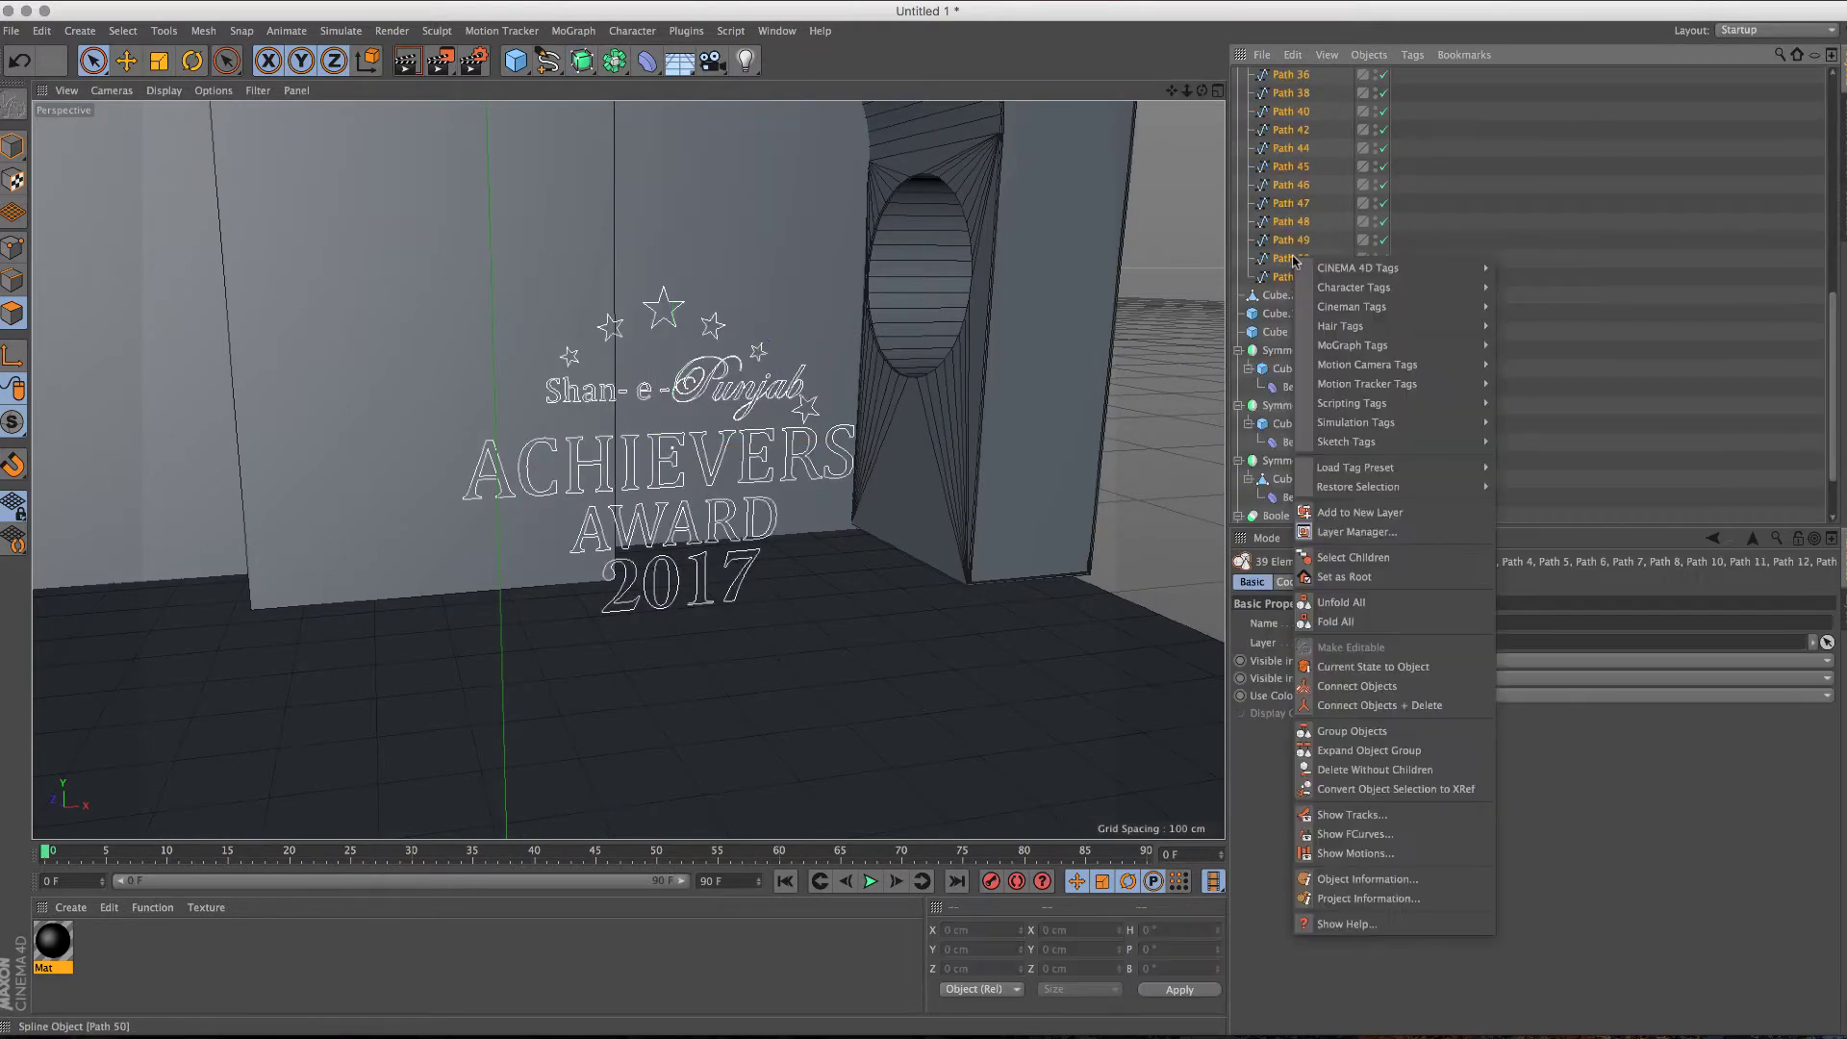
{"action": "left_click", "coordinate": [1376, 703]}
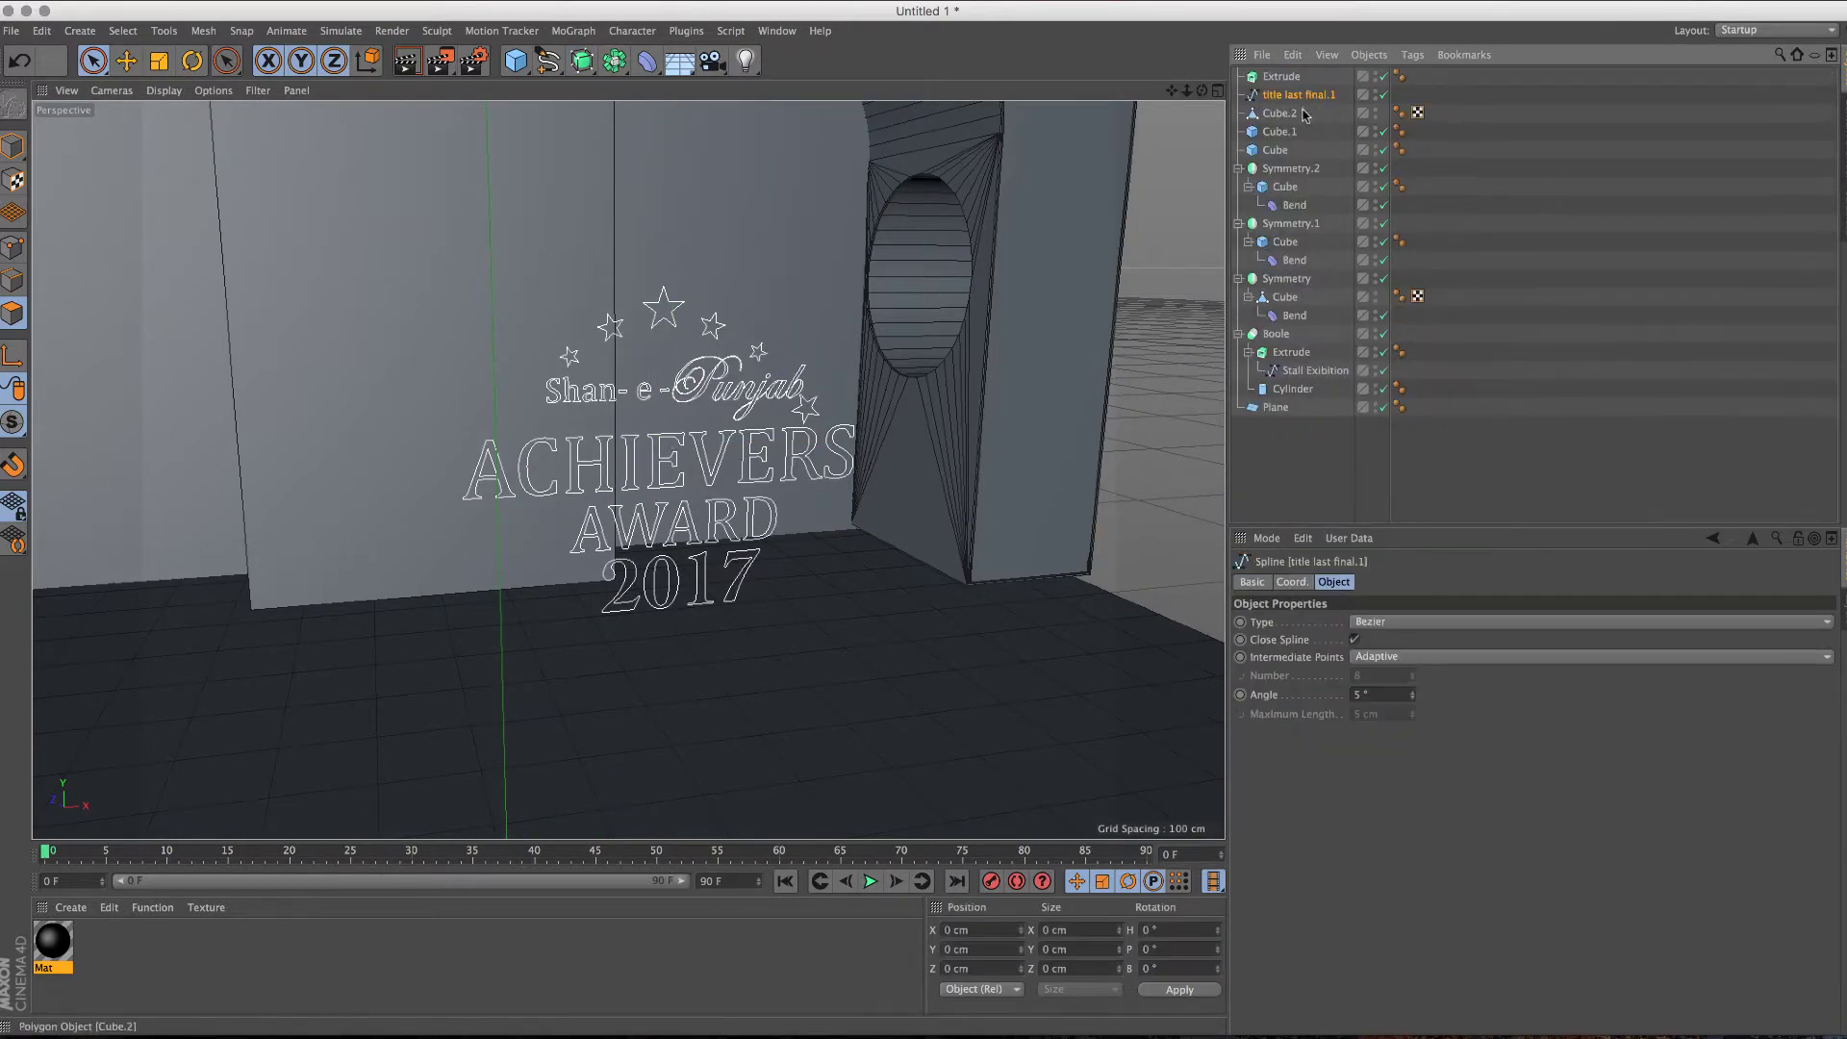
Step: Put the title spline under Extrude with a 1 cm Movement Z depth
{"action": "left_click_drag", "start_coordinate": [1283, 85], "coordinate": [1283, 79]}
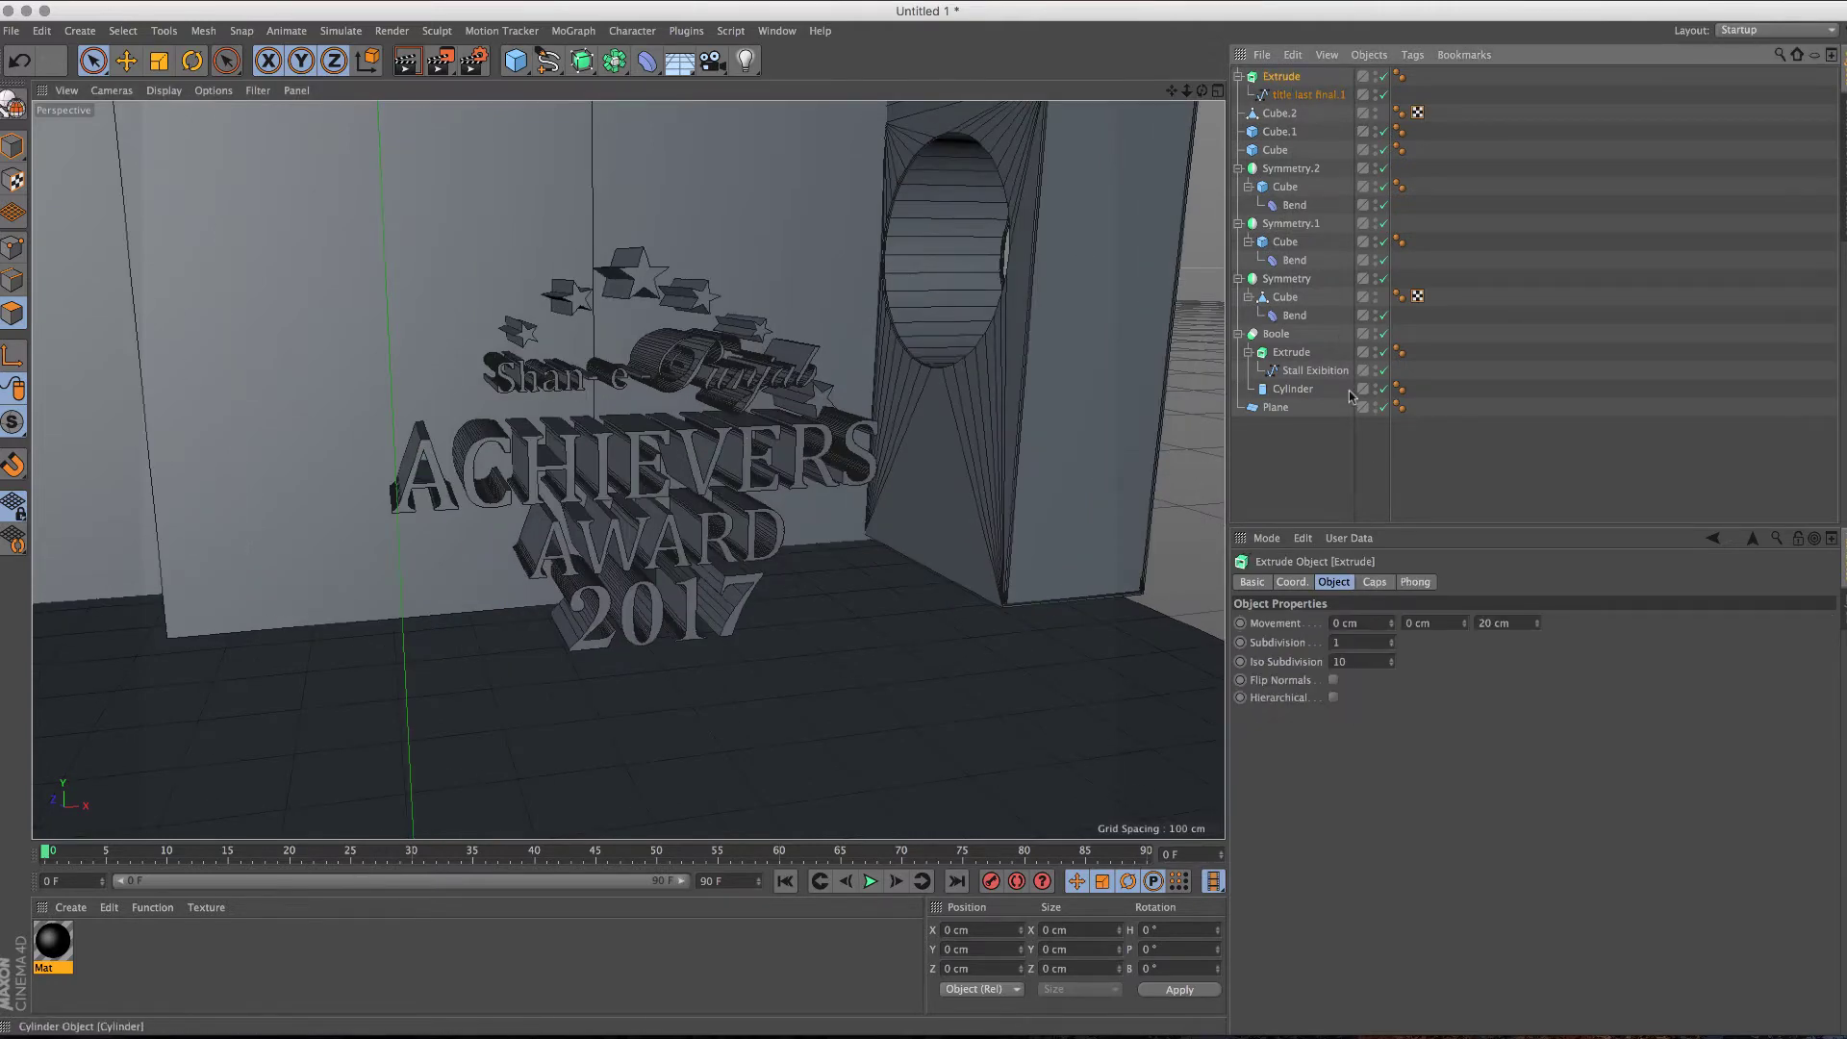
{"action": "left_click_drag", "start_coordinate": [1536, 623], "coordinate": [1536, 693]}
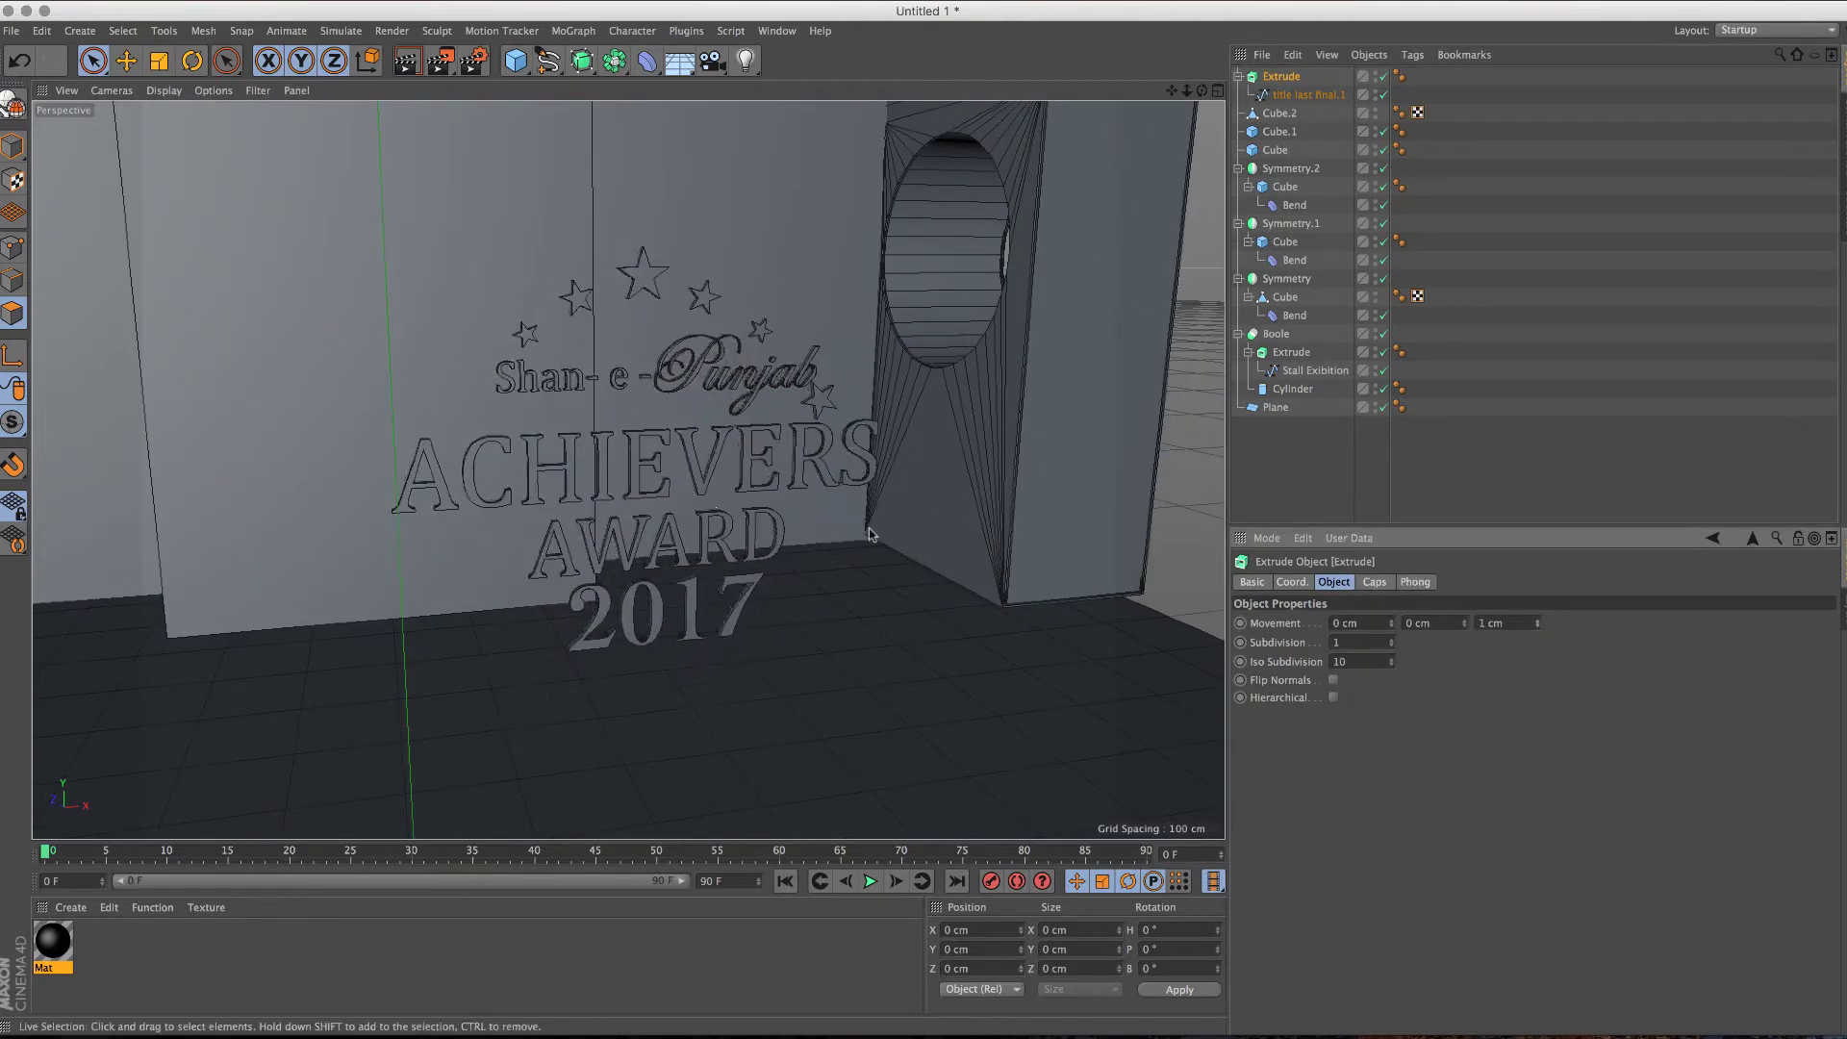
{"action": "scroll", "coordinate": [660, 469], "scroll_direction": "up", "scroll_amount": 4}
{"action": "scroll", "coordinate": [660, 469], "scroll_direction": "down", "scroll_amount": 3}
Step: Move the extruded ACHIEVERS AWARD 2017 text along X onto the back wall
{"action": "left_click_drag", "start_coordinate": [696, 476], "coordinate": [735, 612], "text": "alt"}
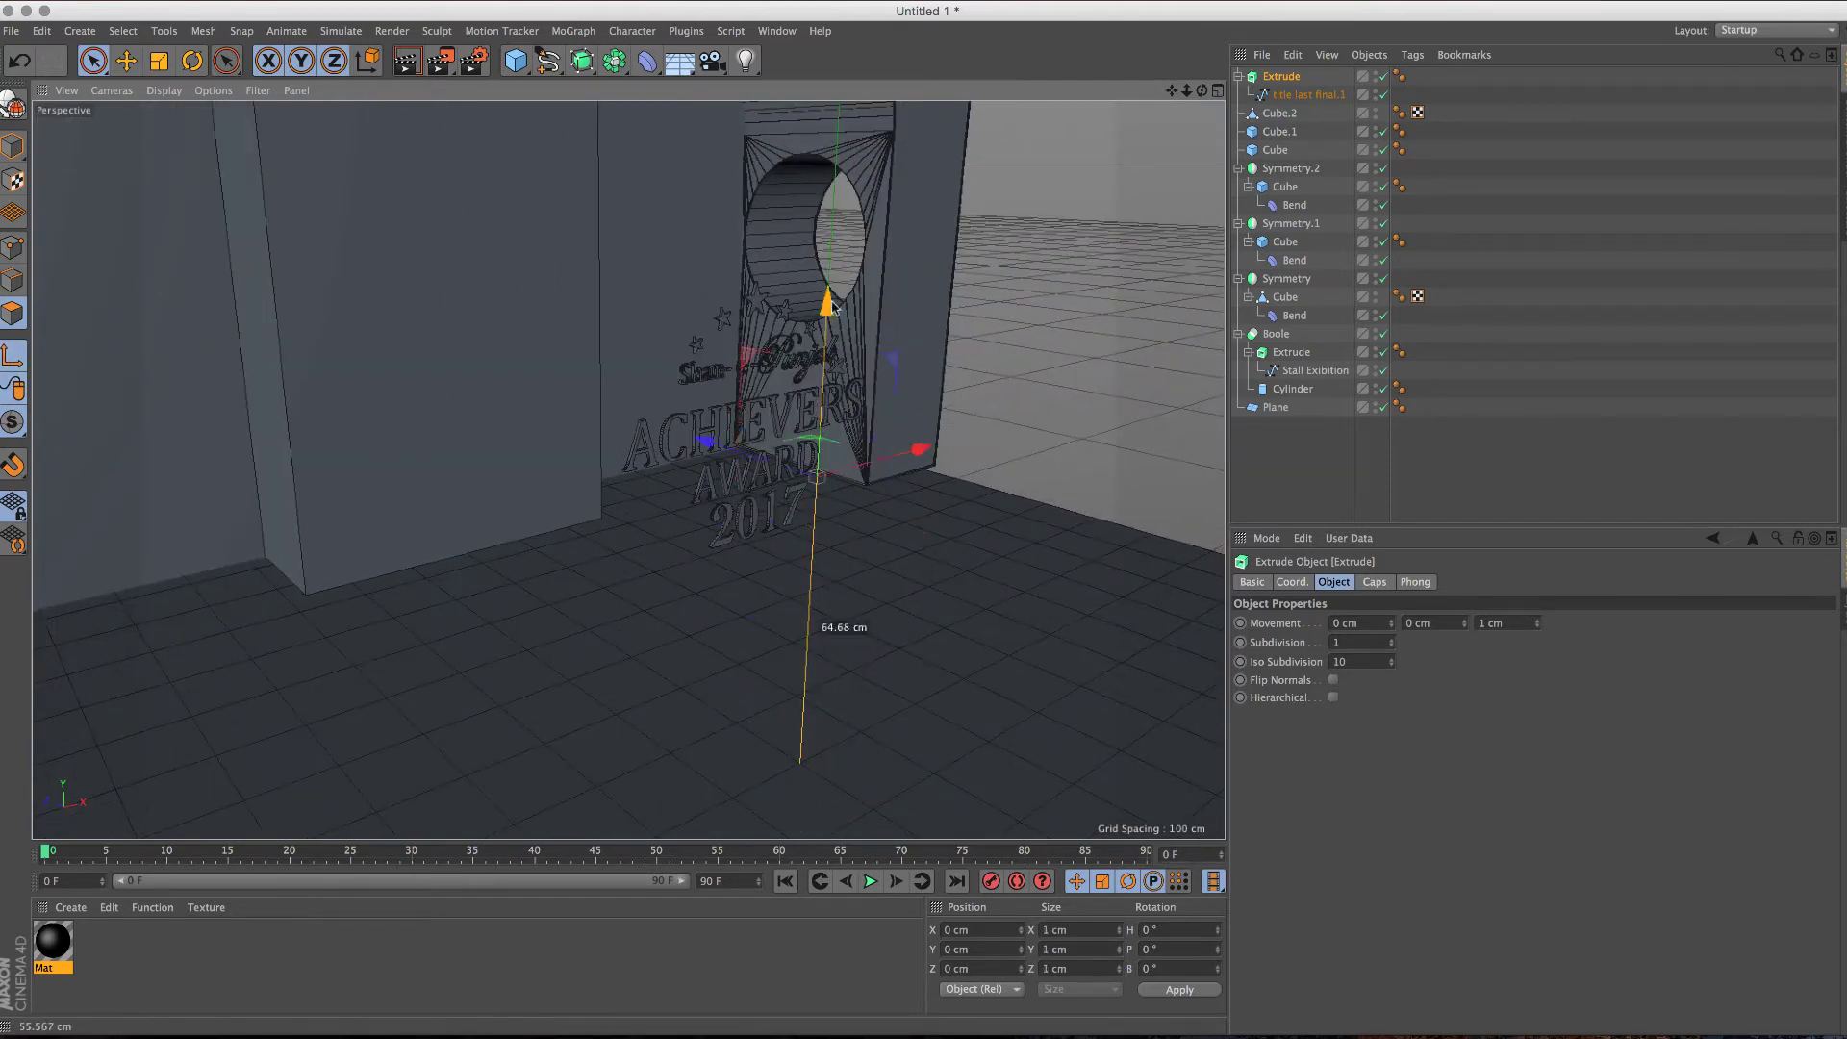
{"action": "mouse_move", "coordinate": [806, 499]}
{"action": "left_mouse_down", "text": "alt"}
{"action": "mouse_move", "coordinate": [759, 515]}
{"action": "mouse_move", "coordinate": [883, 416]}
{"action": "left_mouse_up", "text": "alt"}
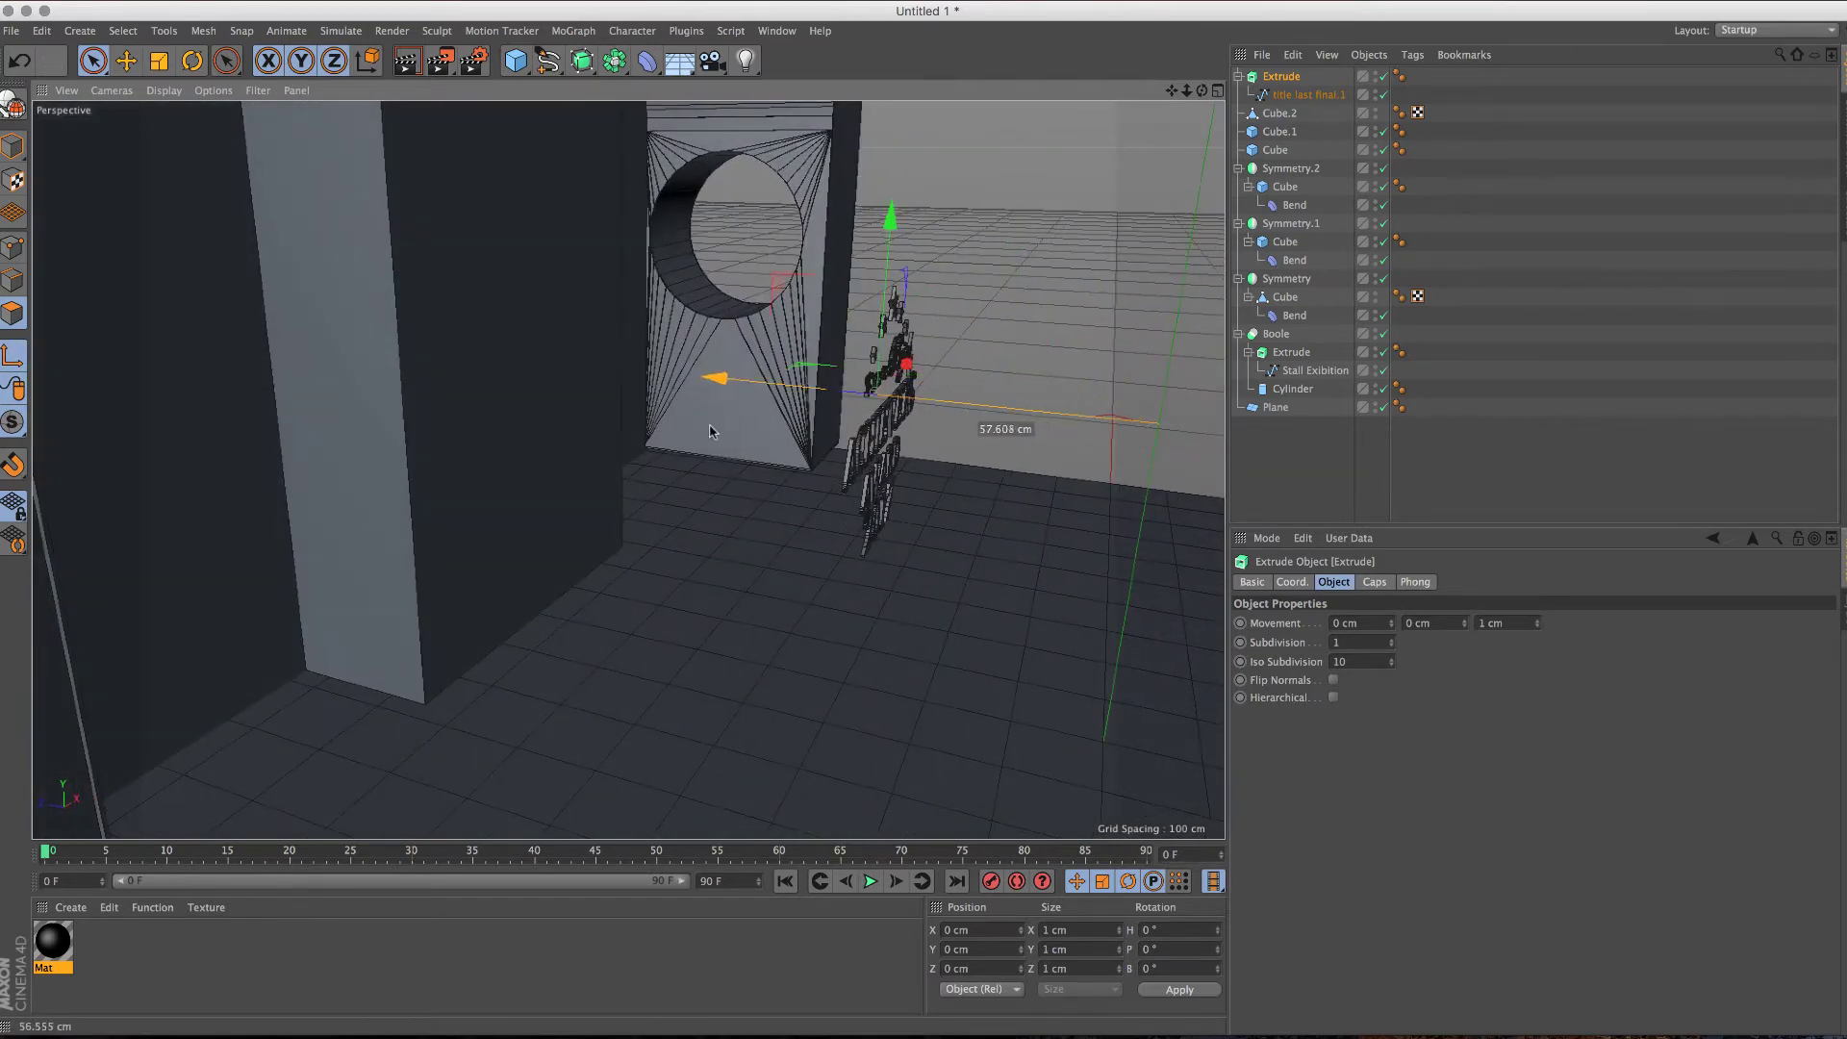
{"action": "mouse_move", "coordinate": [712, 431]}
{"action": "left_mouse_down", "text": "alt"}
{"action": "mouse_move", "coordinate": [445, 528]}
{"action": "mouse_move", "coordinate": [804, 346]}
{"action": "left_mouse_up", "text": "alt"}
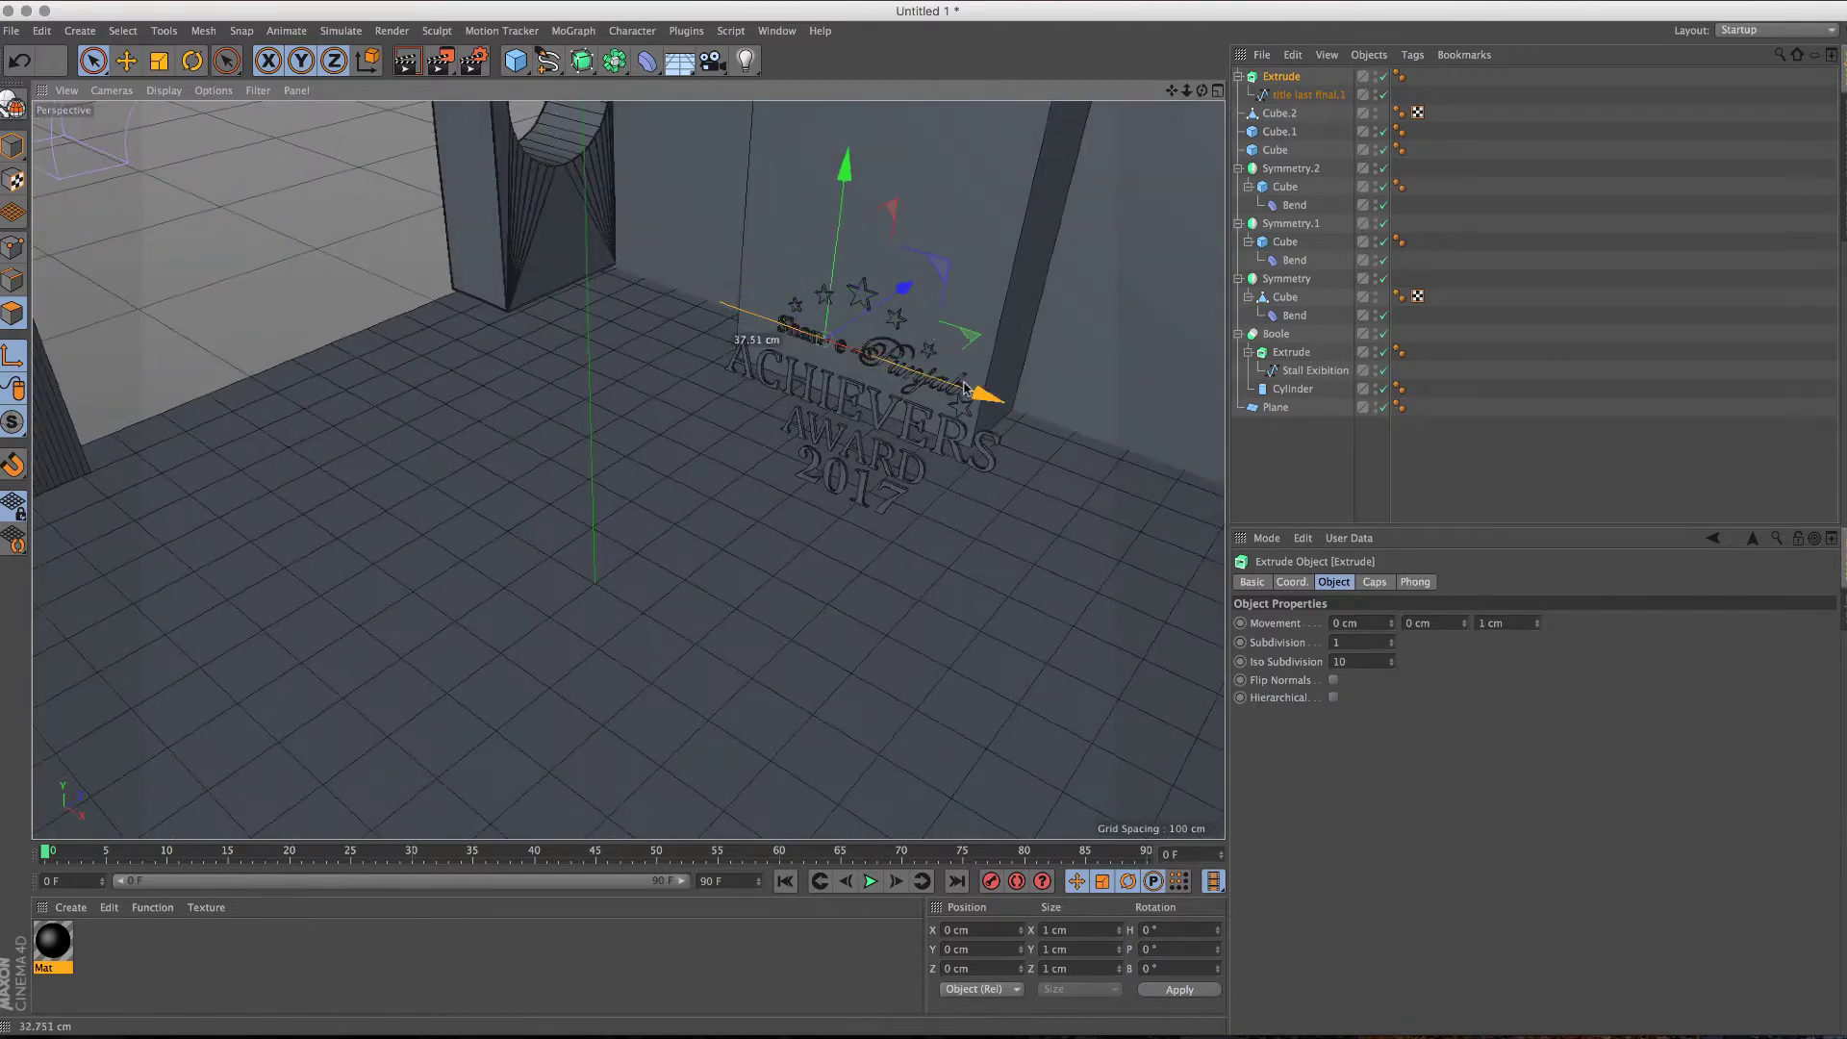
{"action": "left_click_drag", "start_coordinate": [885, 463], "coordinate": [891, 426], "text": "alt"}
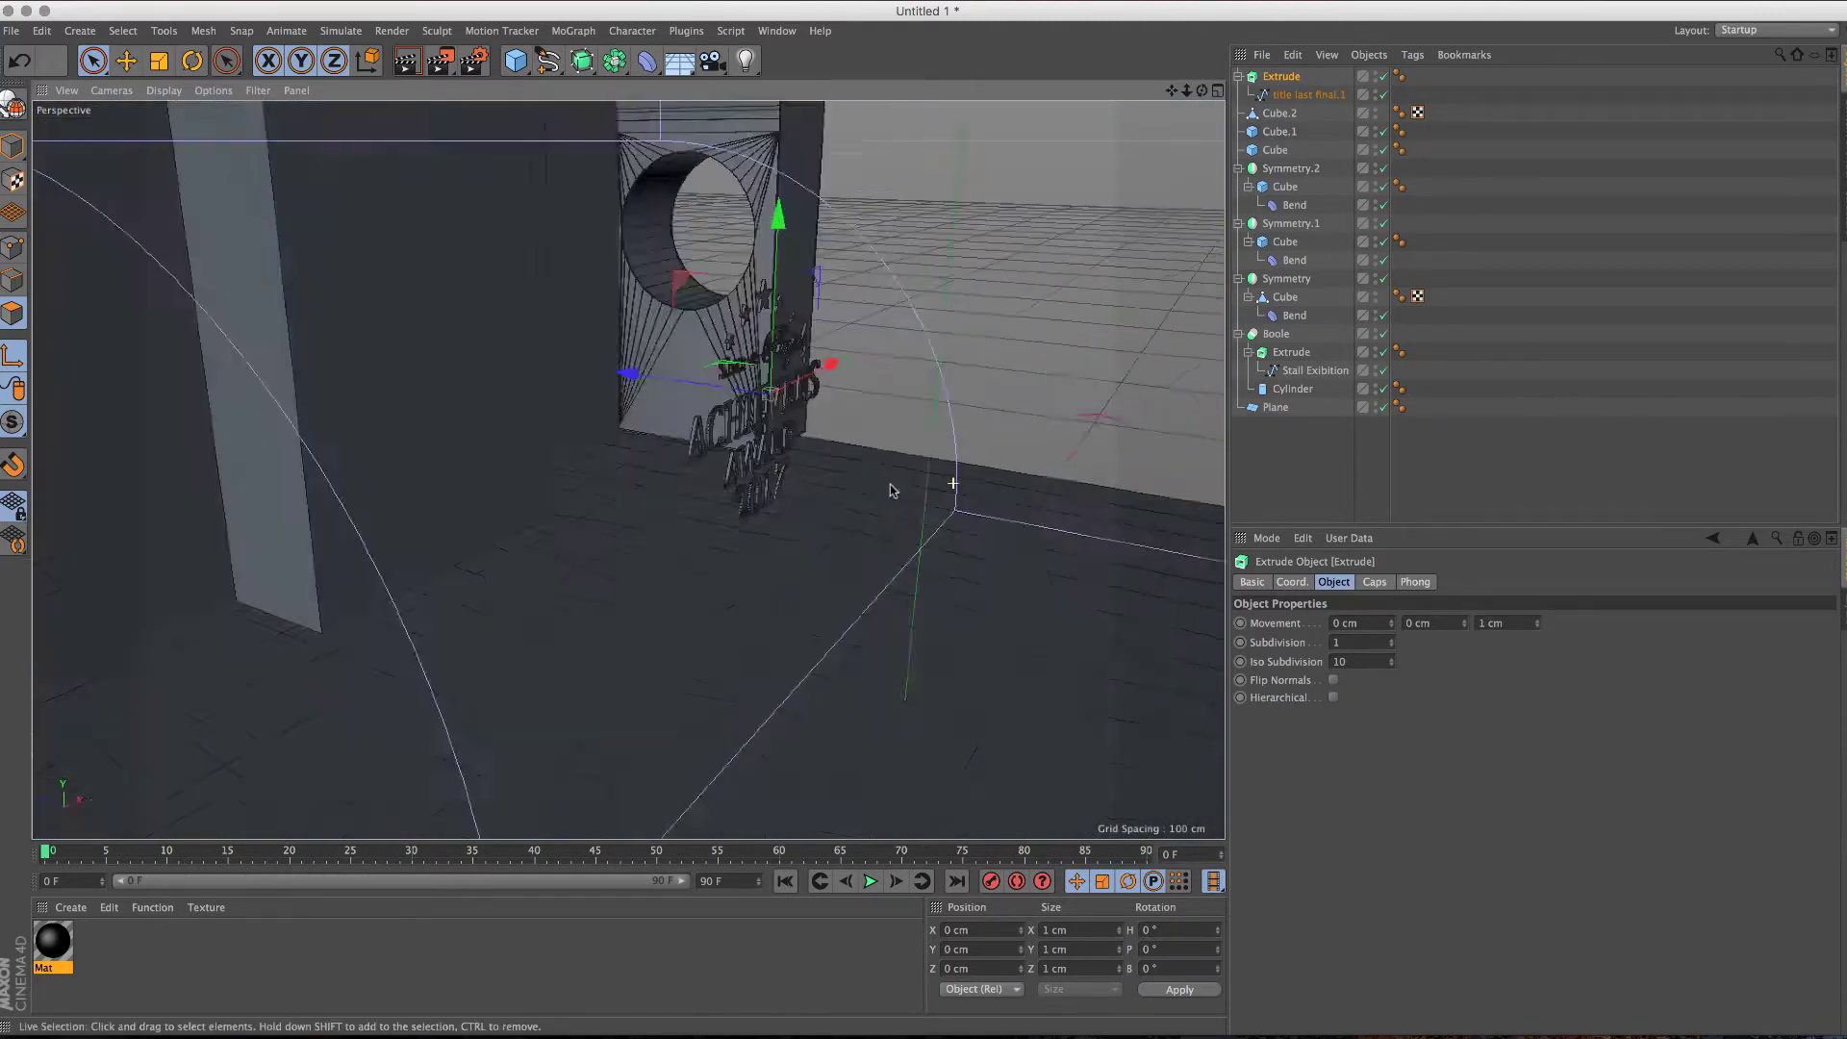
{"action": "mouse_move", "coordinate": [829, 411]}
{"action": "left_mouse_down", "text": "alt"}
{"action": "mouse_move", "coordinate": [886, 487]}
{"action": "mouse_move", "coordinate": [443, 538]}
{"action": "left_mouse_up", "text": "alt"}
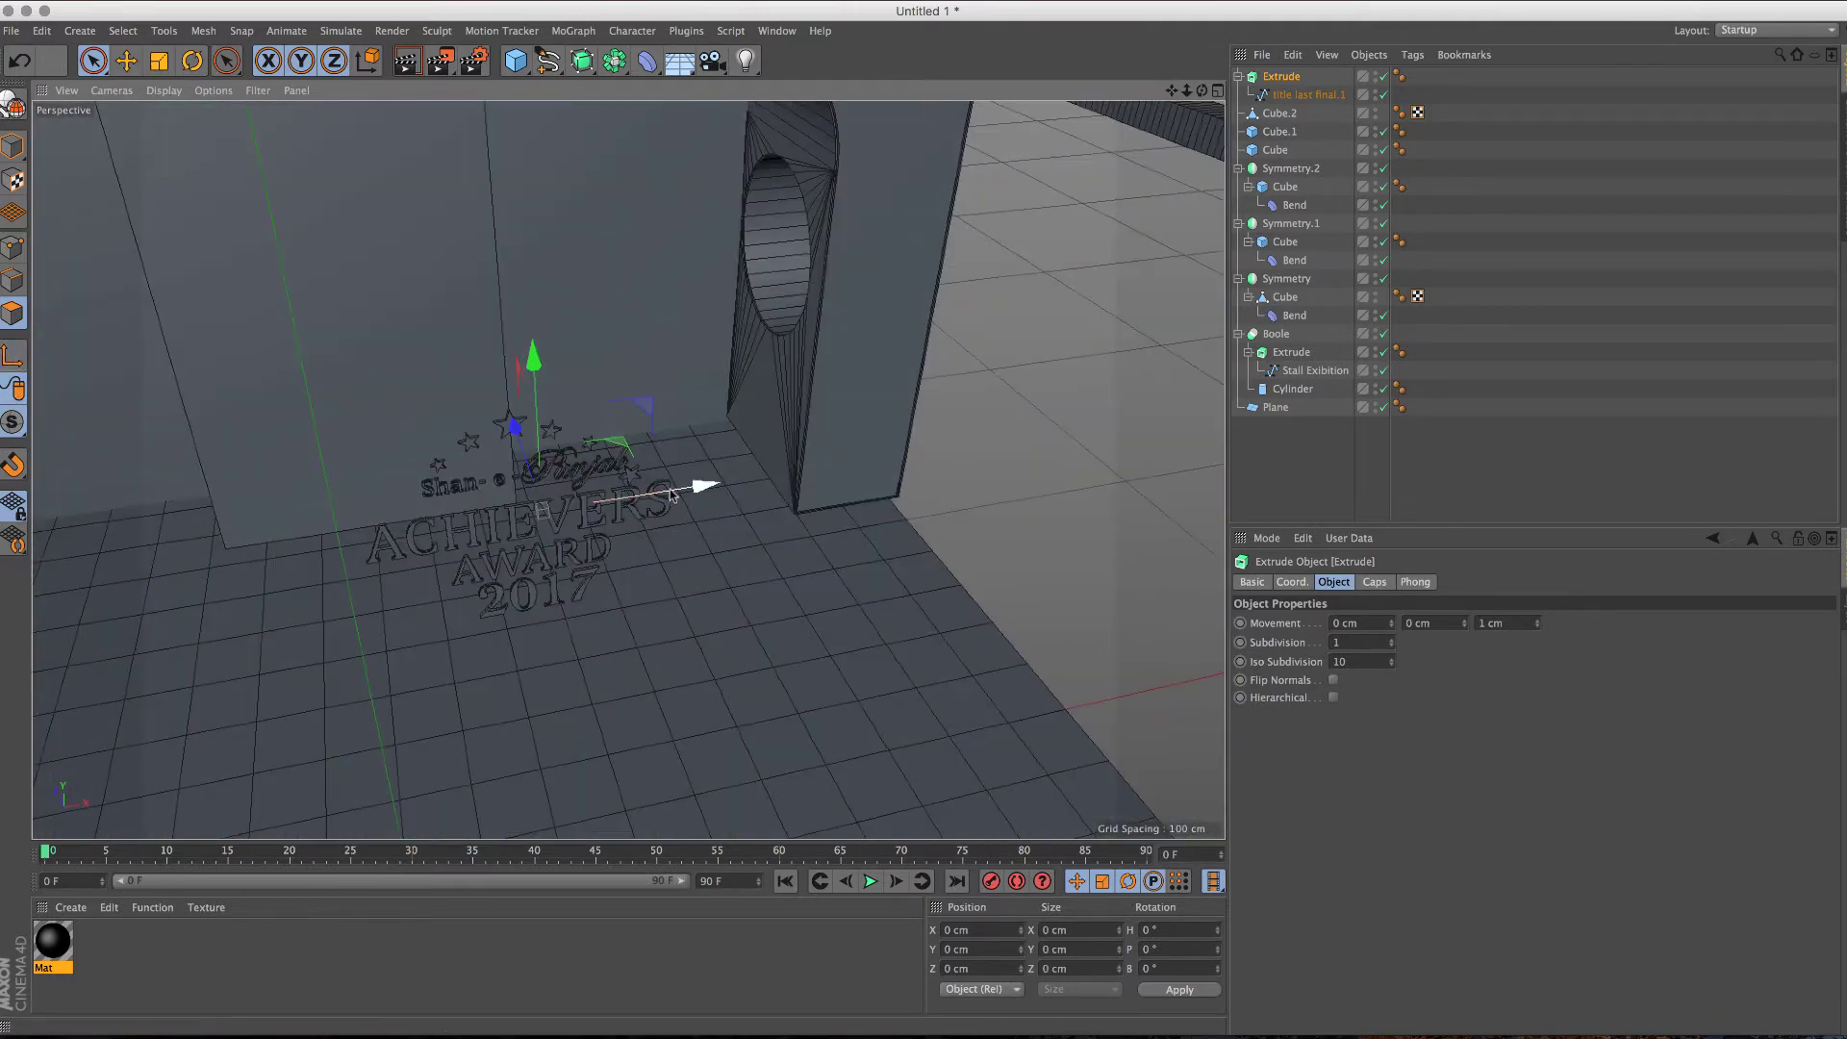
{"action": "mouse_move", "coordinate": [673, 495]}
{"action": "left_mouse_down"}
{"action": "mouse_move", "coordinate": [539, 500]}
{"action": "mouse_move", "coordinate": [674, 404]}
{"action": "mouse_move", "coordinate": [385, 452]}
{"action": "mouse_move", "coordinate": [74, 439]}
{"action": "mouse_move", "coordinate": [635, 510]}
{"action": "mouse_move", "coordinate": [666, 418]}
{"action": "mouse_move", "coordinate": [660, 481]}
{"action": "mouse_move", "coordinate": [820, 474]}
{"action": "mouse_move", "coordinate": [833, 504]}
{"action": "mouse_move", "coordinate": [733, 548]}
{"action": "mouse_move", "coordinate": [675, 369]}
{"action": "mouse_move", "coordinate": [627, 466]}
{"action": "mouse_move", "coordinate": [750, 500]}
{"action": "left_mouse_up"}
Step: Create material Mat.1 and apply it to the extruded title
{"action": "double_click", "coordinate": [109, 957]}
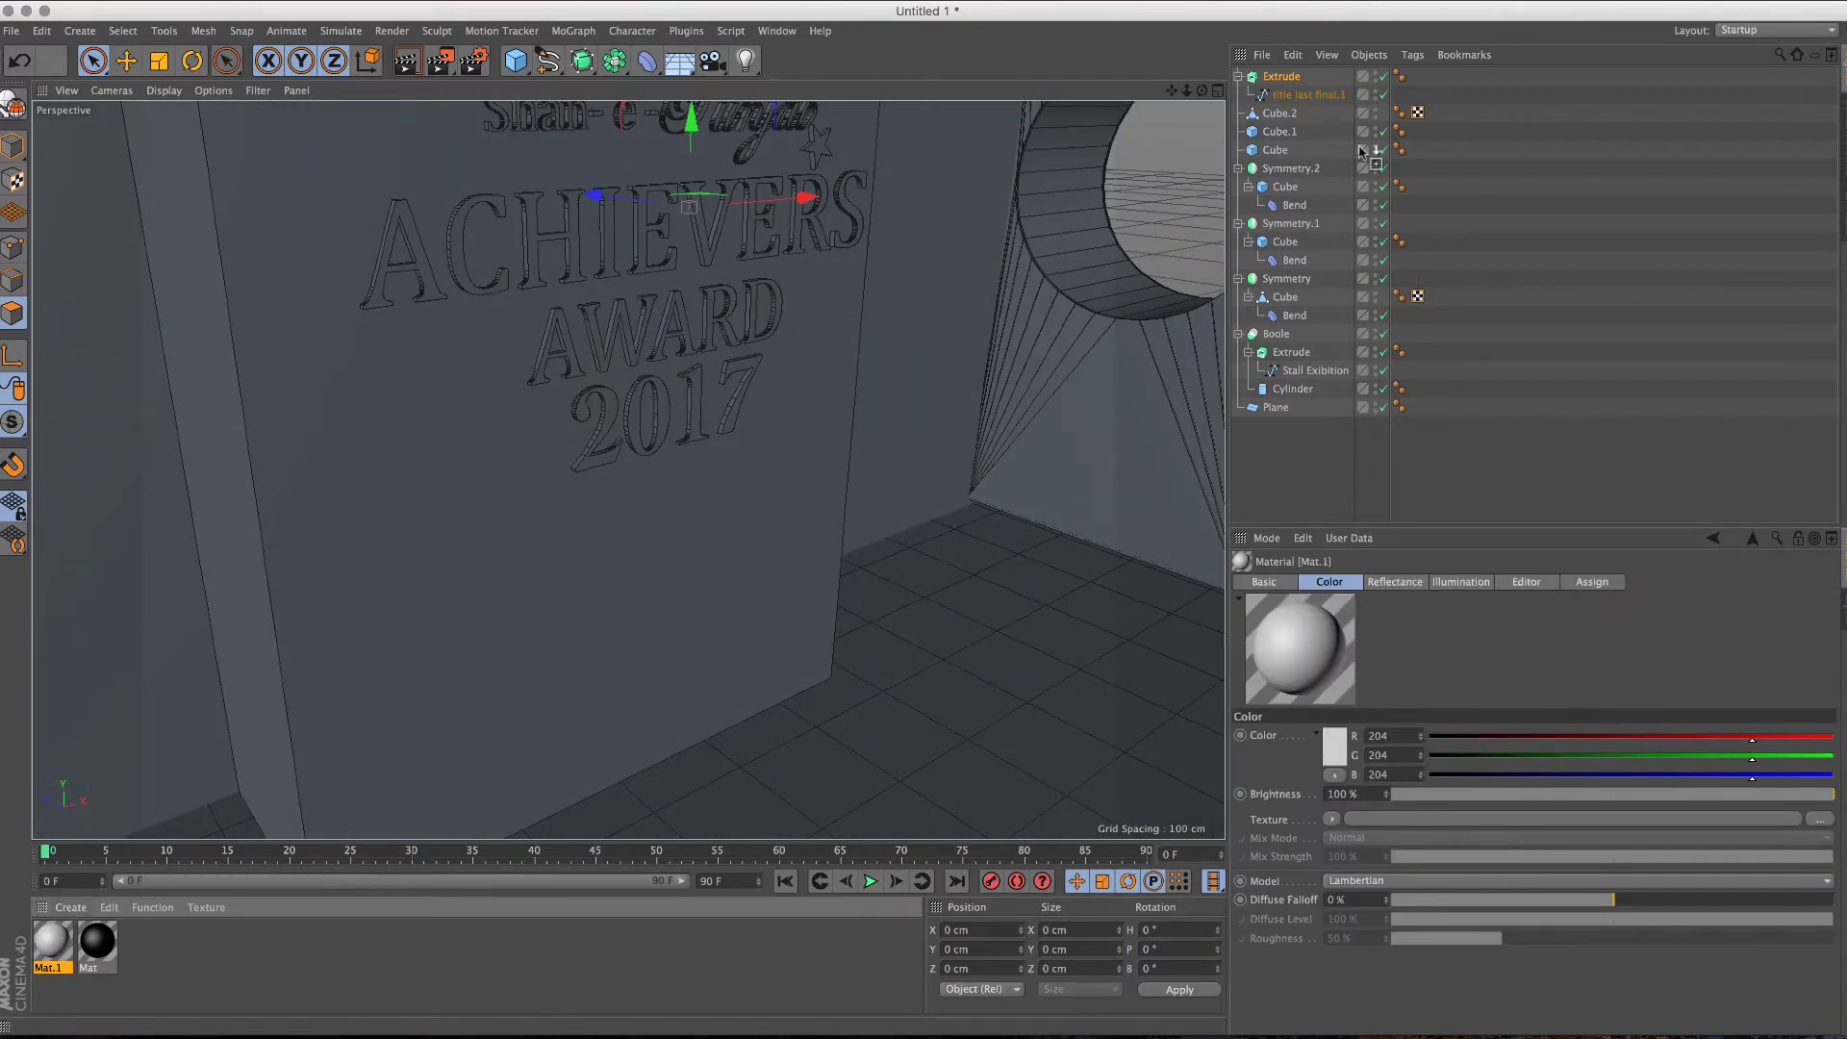
{"action": "left_click_drag", "start_coordinate": [1361, 152], "coordinate": [1298, 77]}
{"action": "mouse_move", "coordinate": [926, 273]}
{"action": "left_mouse_down", "text": "alt"}
{"action": "mouse_move", "coordinate": [895, 346]}
{"action": "mouse_move", "coordinate": [872, 296]}
{"action": "mouse_move", "coordinate": [856, 387]}
{"action": "mouse_move", "coordinate": [891, 371]}
{"action": "mouse_move", "coordinate": [822, 406]}
{"action": "mouse_move", "coordinate": [941, 425]}
{"action": "mouse_move", "coordinate": [981, 409]}
{"action": "left_mouse_up", "text": "alt"}
Step: Duplicate the award title and slide the copy onto the front counter
{"action": "left_click", "coordinate": [1280, 79]}
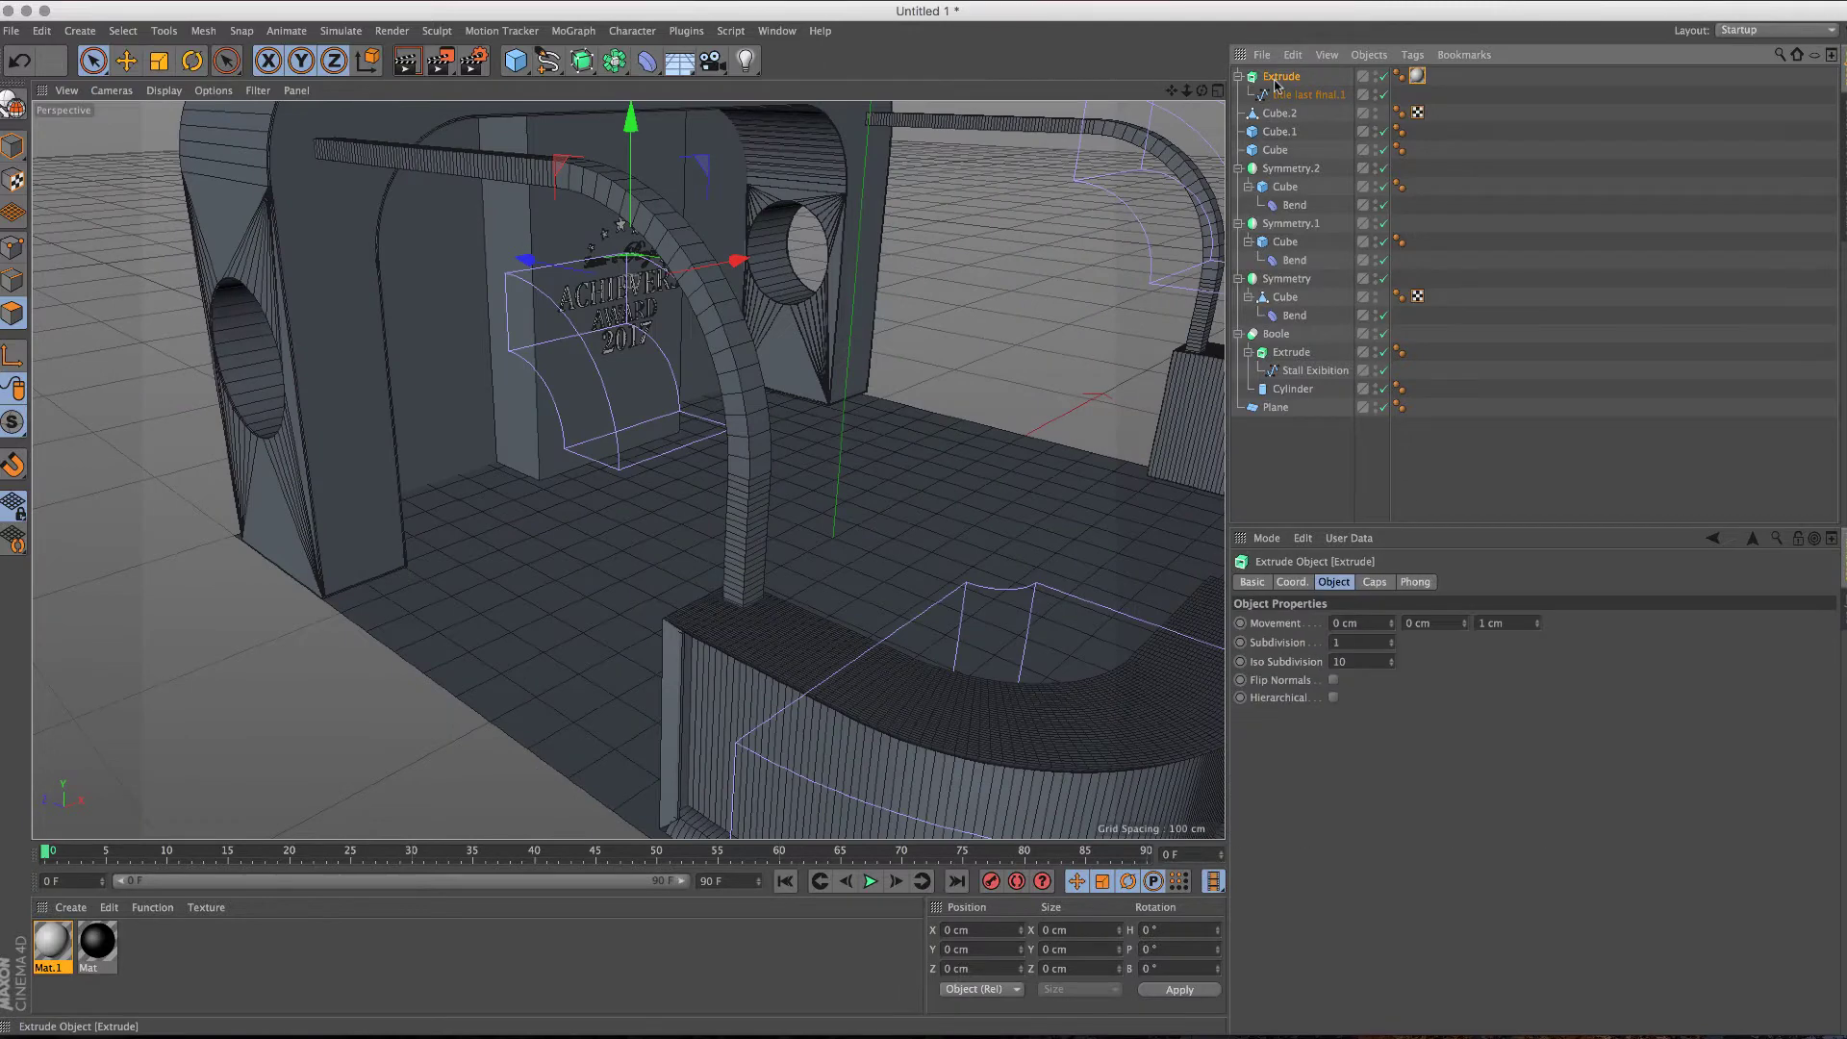
{"action": "left_click_drag", "start_coordinate": [1276, 85], "coordinate": [1276, 71], "text": "ctrl"}
{"action": "mouse_move", "coordinate": [737, 260]}
{"action": "left_mouse_down"}
{"action": "mouse_move", "coordinate": [1207, 370]}
{"action": "mouse_move", "coordinate": [775, 327]}
{"action": "left_mouse_up"}
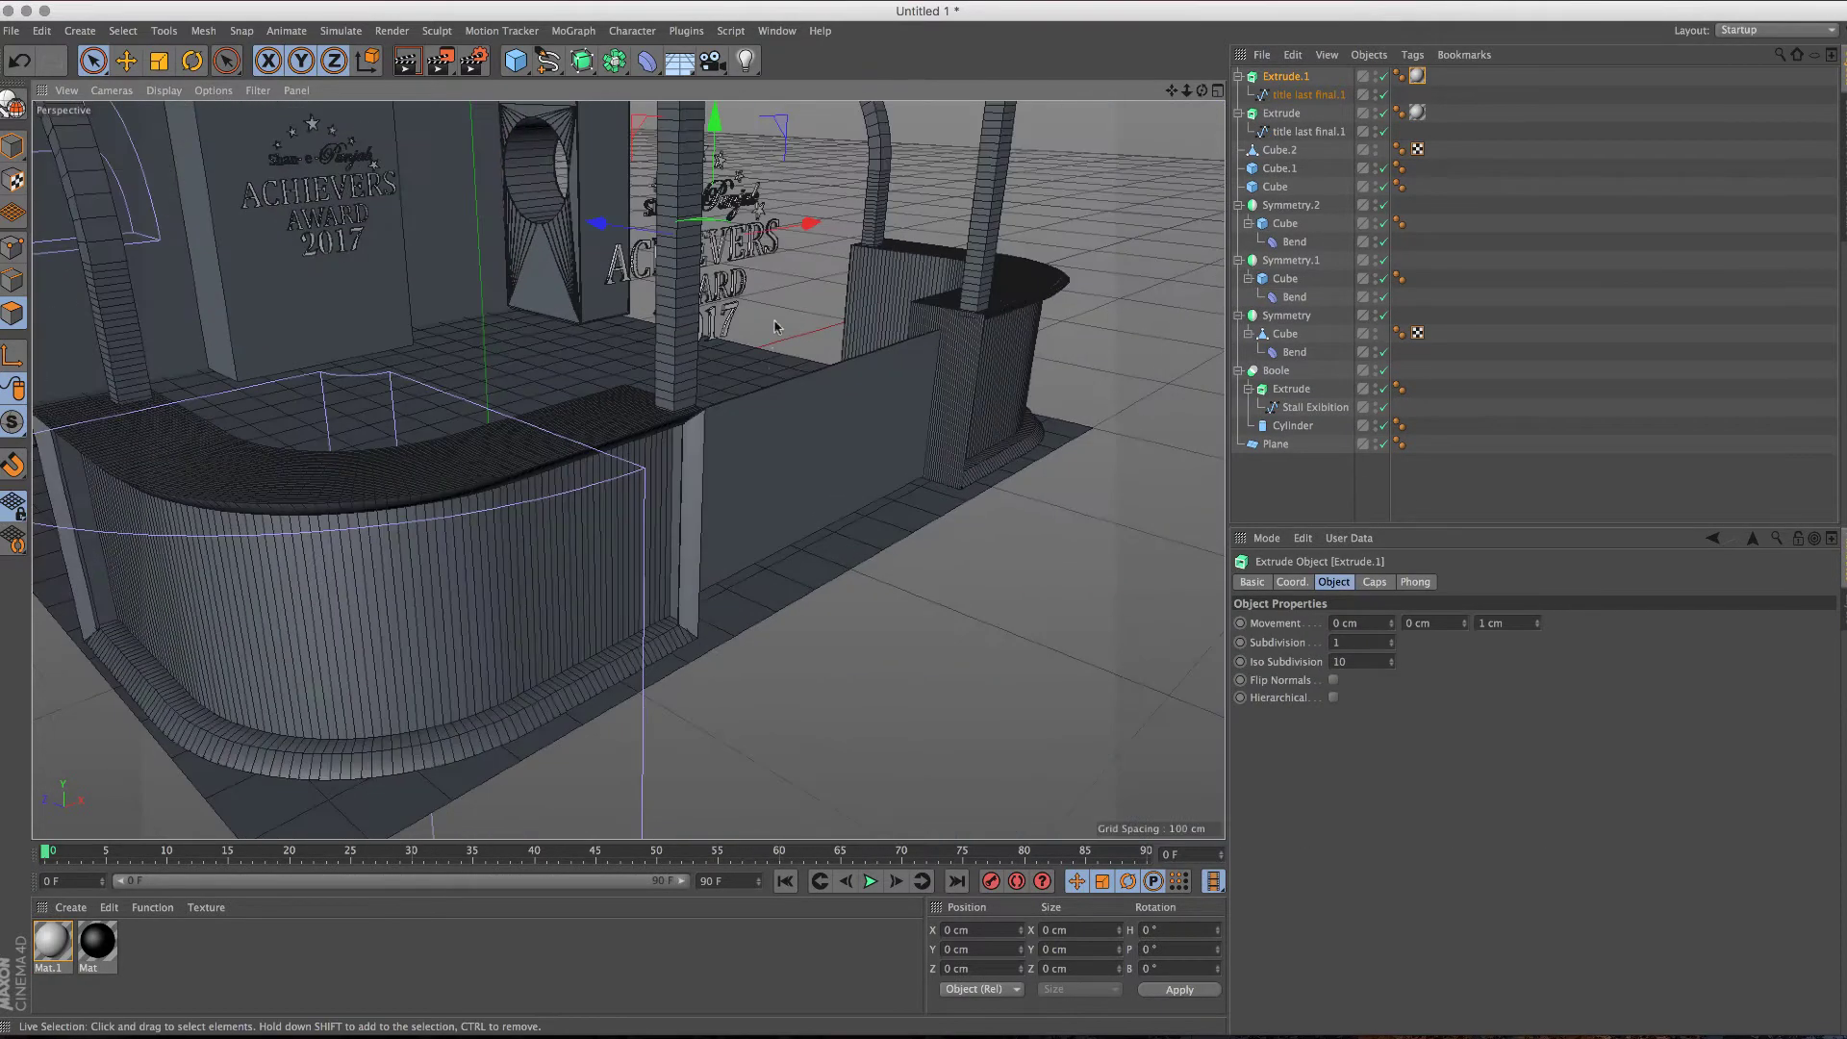
{"action": "left_click_drag", "start_coordinate": [670, 243], "coordinate": [758, 272]}
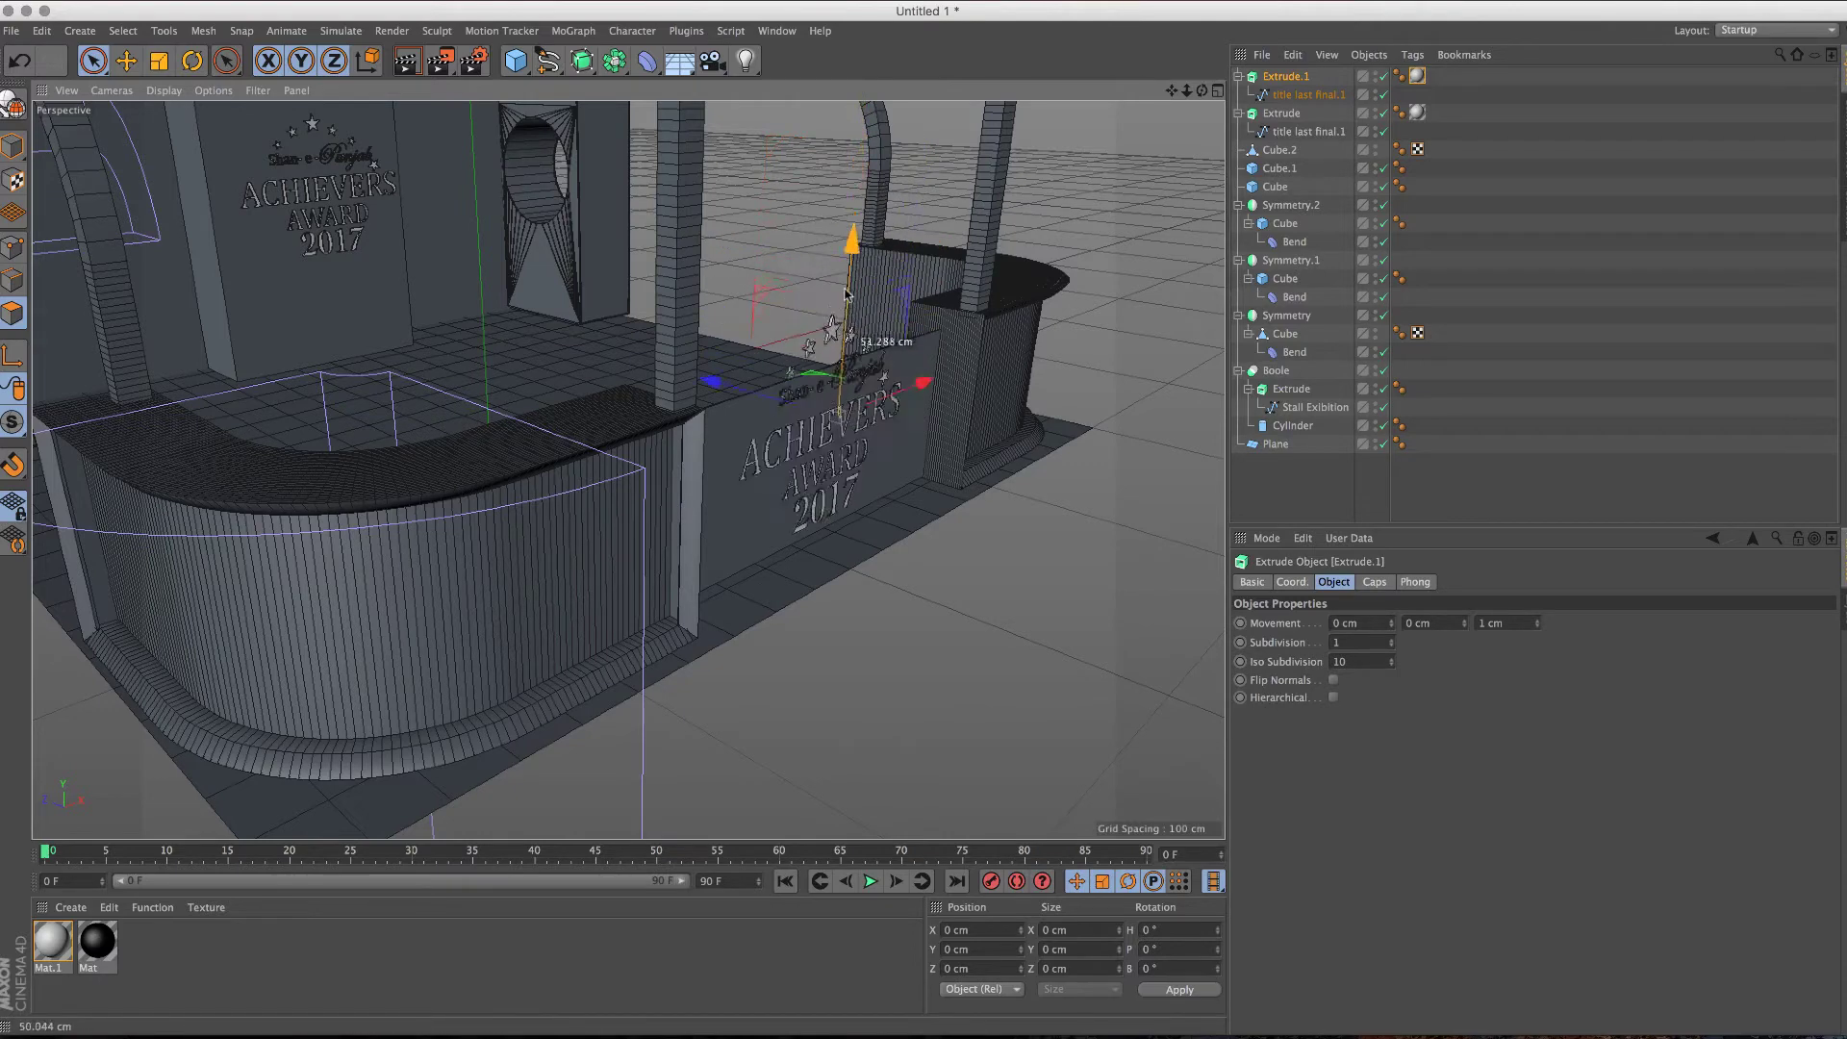
{"action": "left_click_drag", "start_coordinate": [861, 135], "coordinate": [770, 289], "text": "alt"}
{"action": "scroll", "coordinate": [731, 391], "scroll_direction": "up", "scroll_amount": 5}
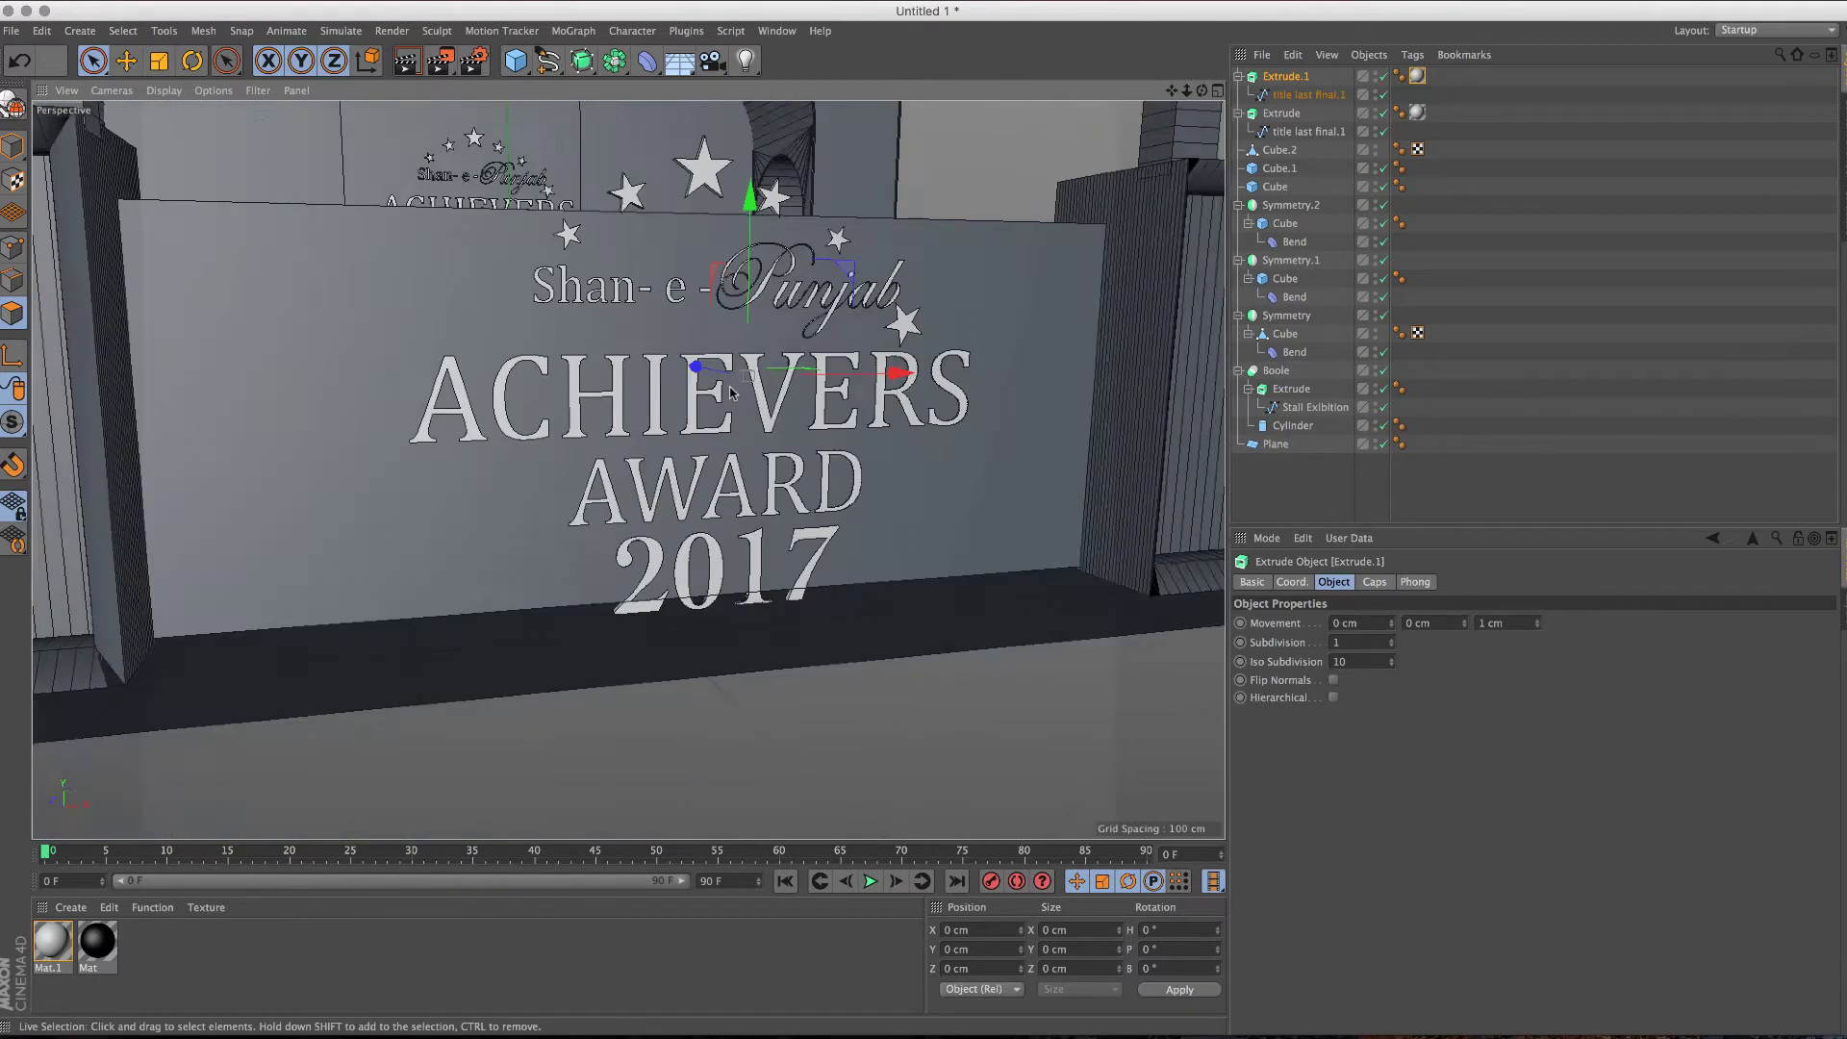
Step: Resize the front counter's title copy to fit the panel
{"action": "left_click", "coordinate": [162, 63]}
{"action": "left_click_drag", "start_coordinate": [865, 433], "coordinate": [731, 423]}
{"action": "left_click", "coordinate": [92, 60]}
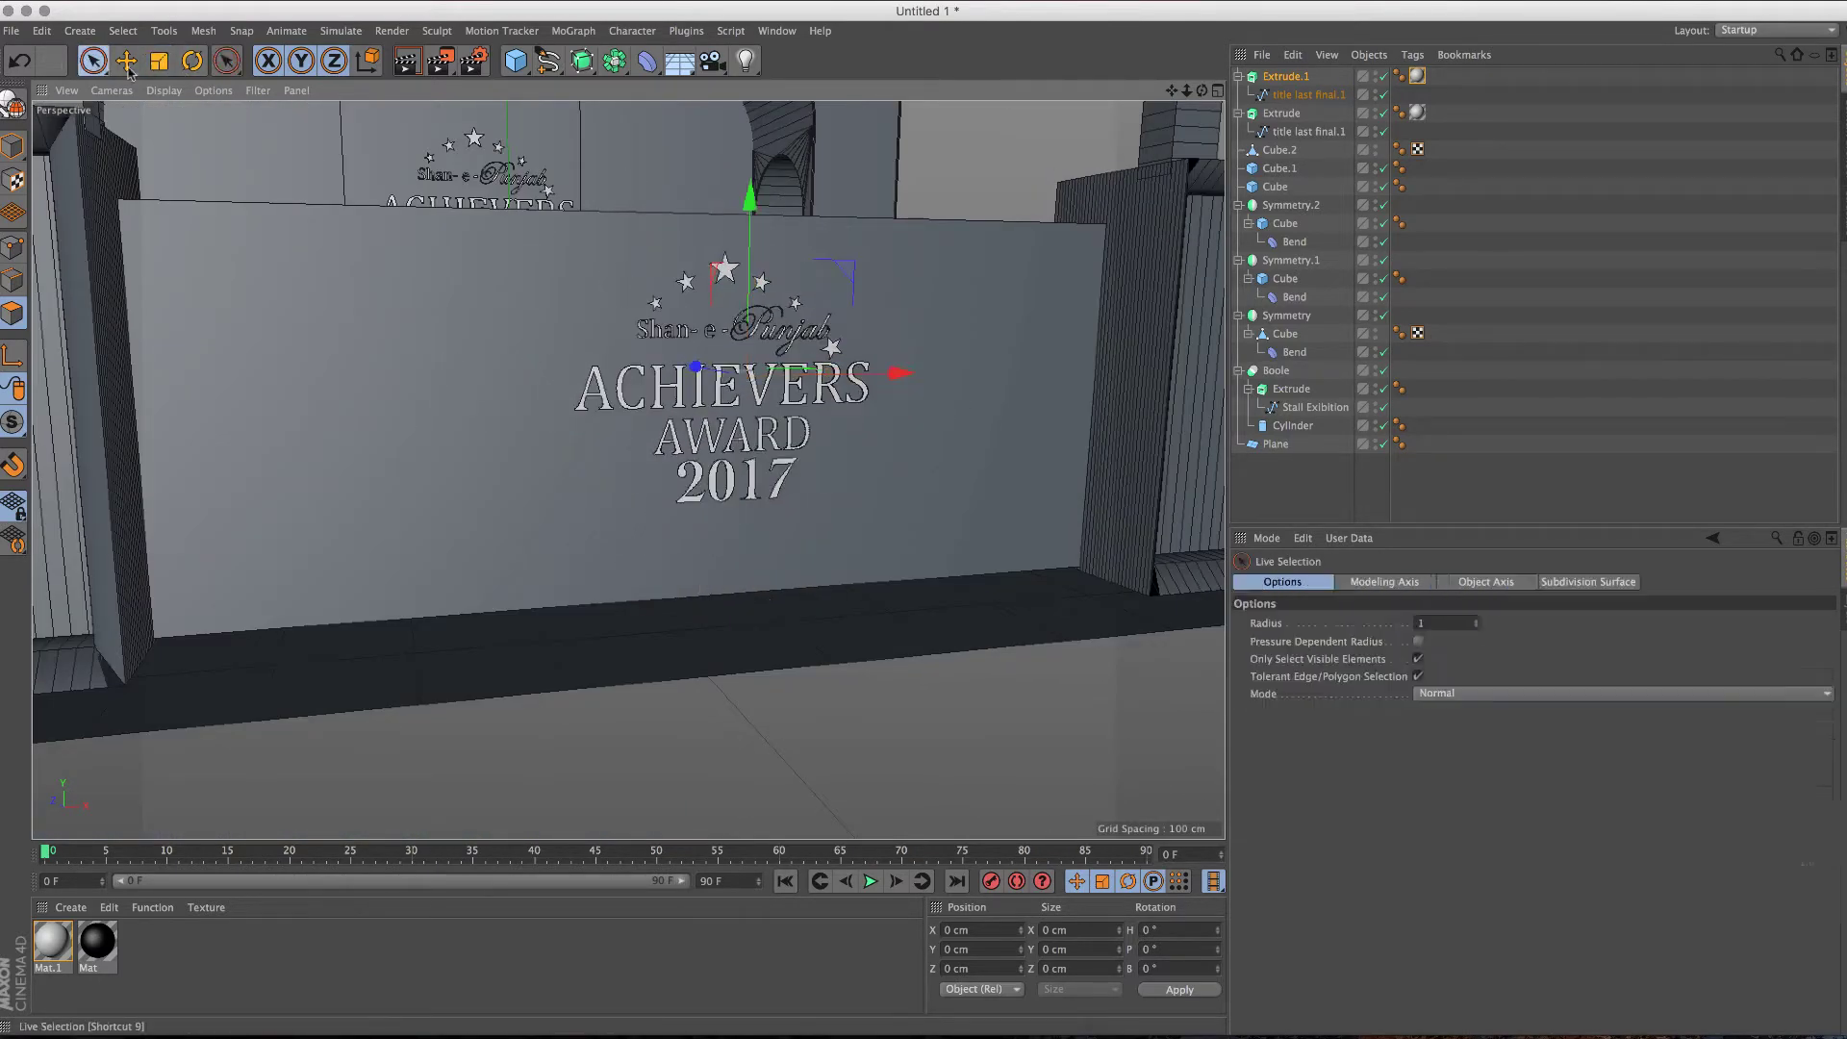
{"action": "scroll", "coordinate": [827, 378], "scroll_direction": "down", "scroll_amount": 2}
{"action": "scroll", "coordinate": [798, 381], "scroll_direction": "down", "scroll_amount": 2}
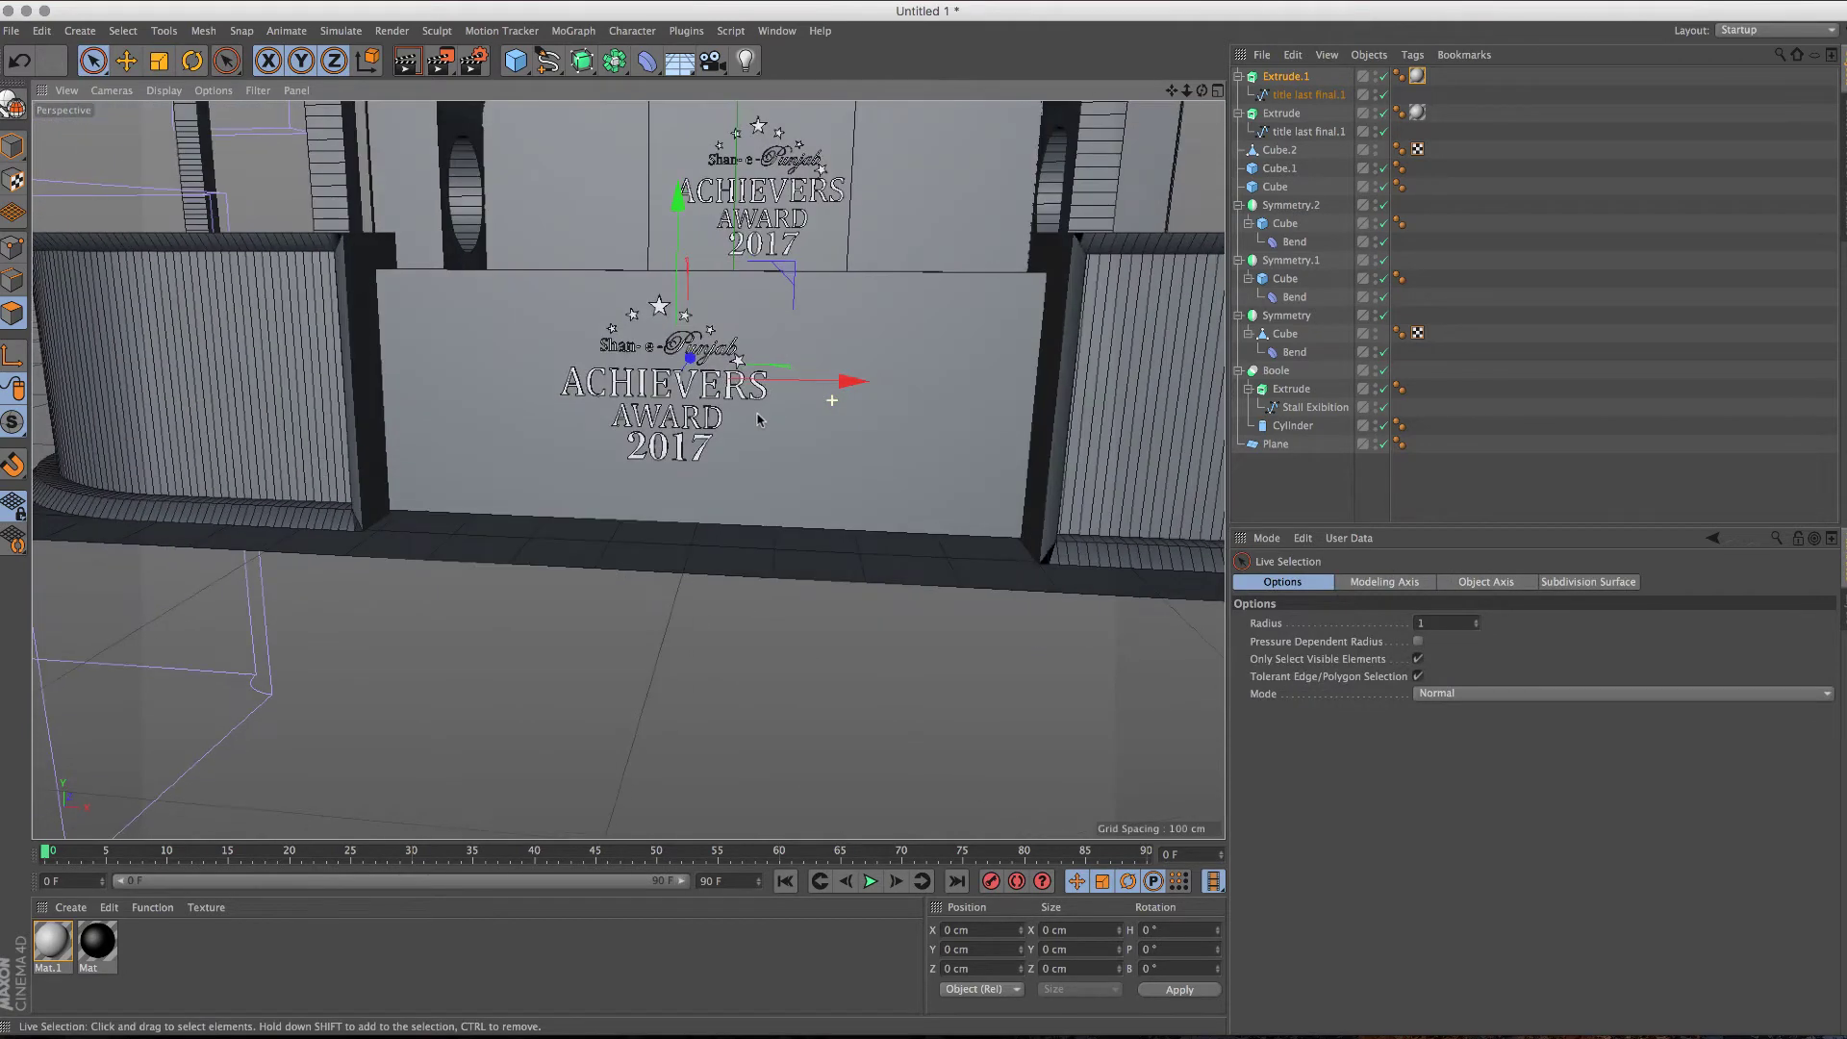
{"action": "left_click", "coordinate": [158, 60]}
{"action": "left_click_drag", "start_coordinate": [808, 325], "coordinate": [846, 239]}
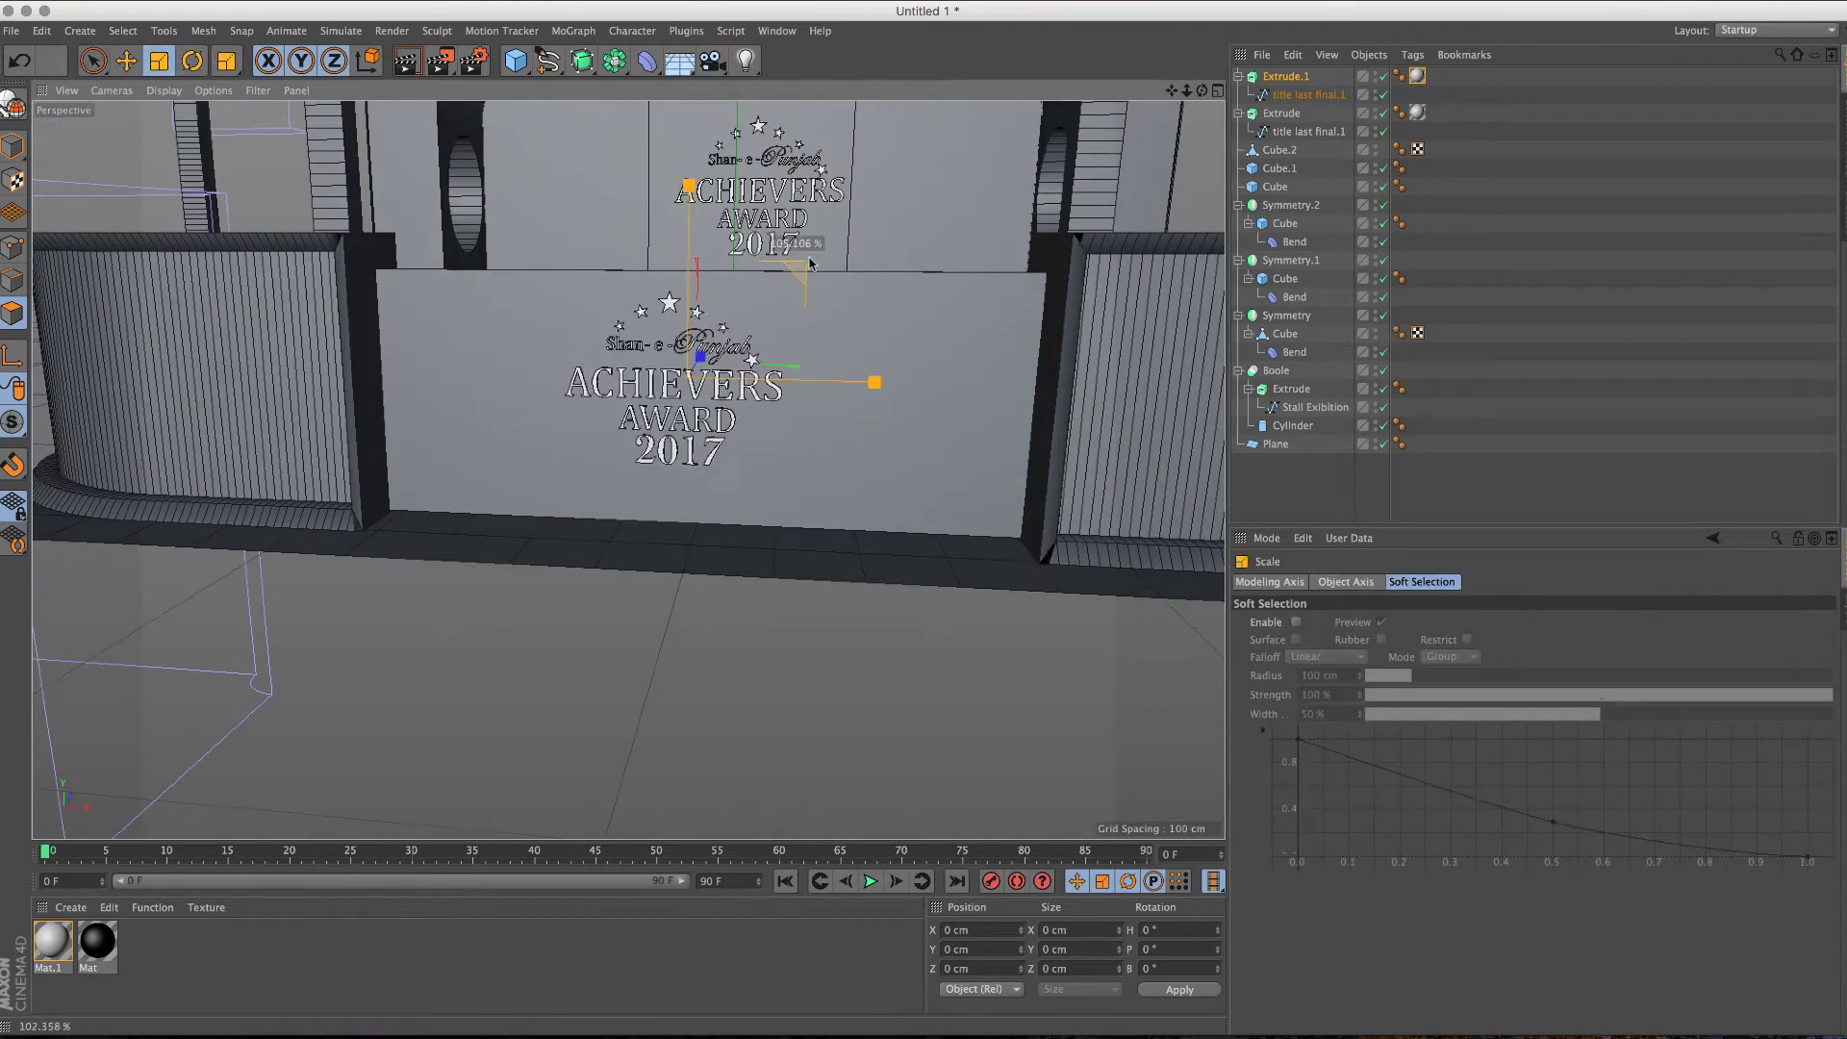
{"action": "left_click", "coordinate": [93, 61]}
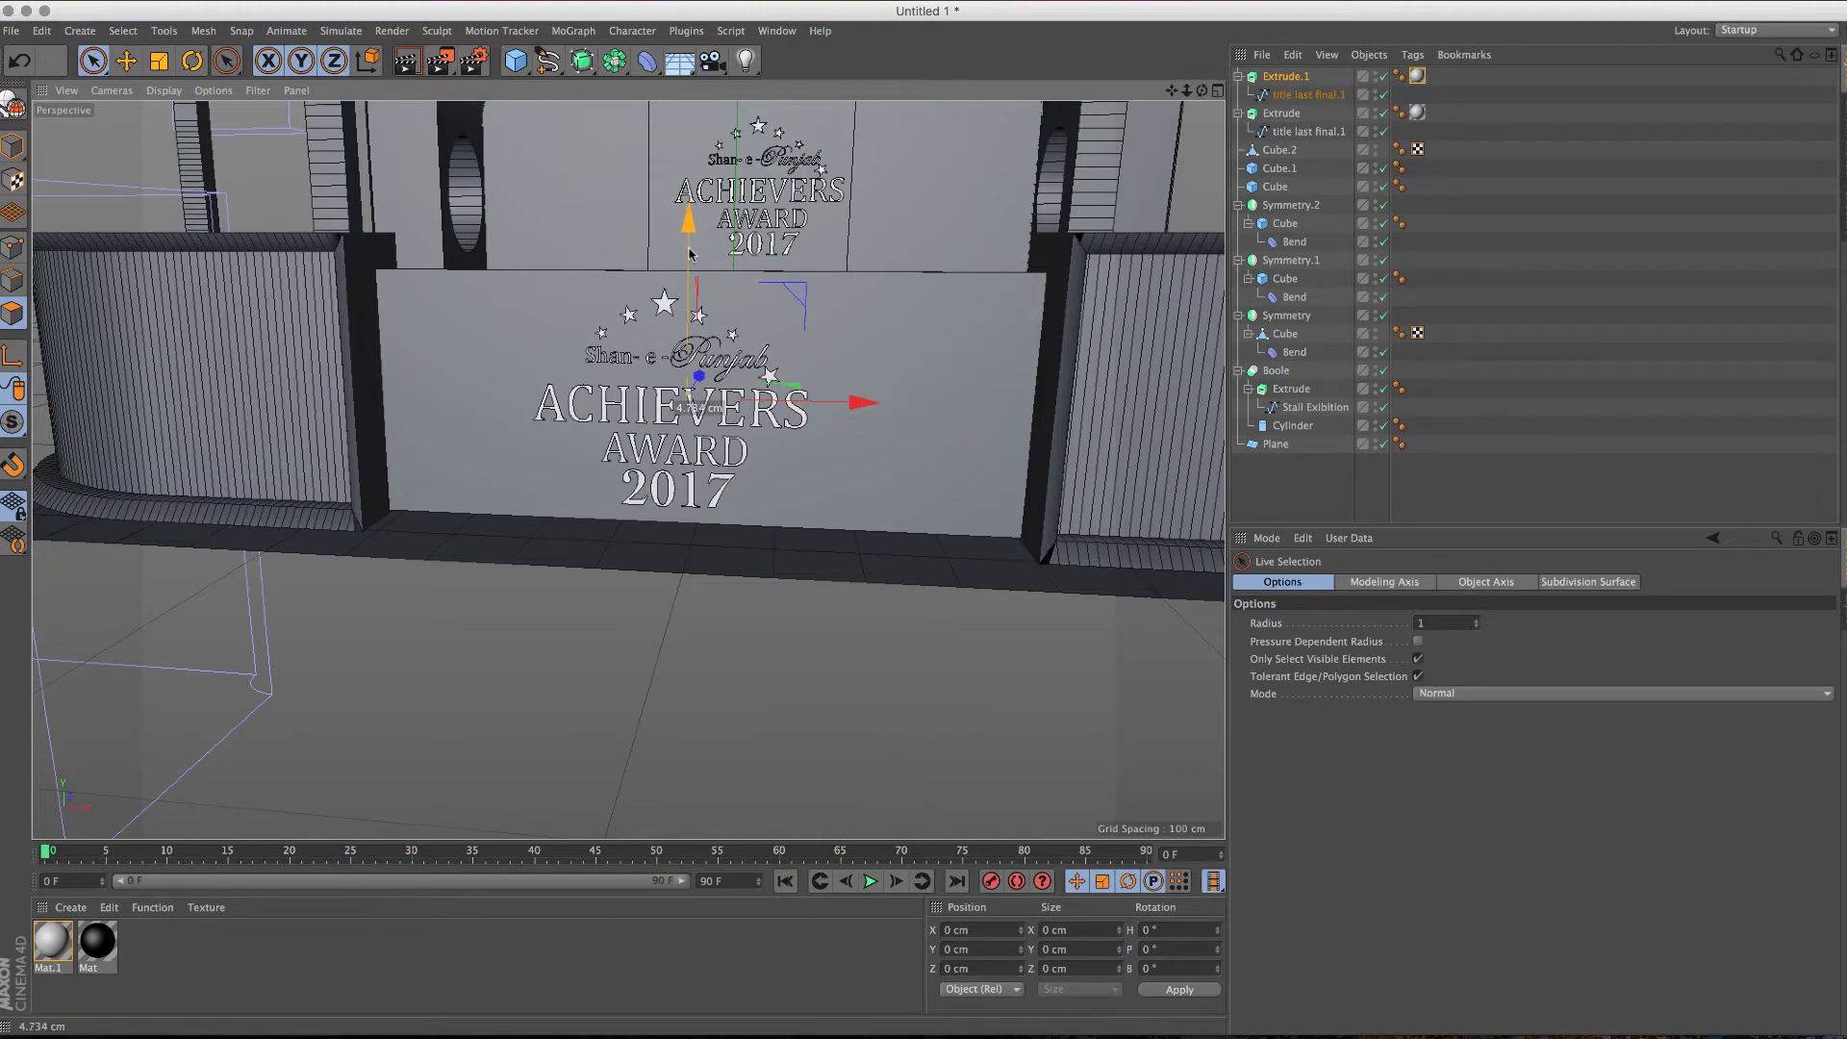
Step: Preview a render of the stall from an oblique view
{"action": "mouse_move", "coordinate": [731, 317]}
{"action": "left_mouse_down", "text": "alt"}
{"action": "mouse_move", "coordinate": [782, 303]}
{"action": "mouse_move", "coordinate": [608, 337]}
{"action": "mouse_move", "coordinate": [770, 330]}
{"action": "mouse_move", "coordinate": [670, 358]}
{"action": "mouse_move", "coordinate": [740, 392]}
{"action": "left_mouse_up", "text": "alt"}
{"action": "scroll", "coordinate": [770, 330], "scroll_direction": "down", "scroll_amount": 5}
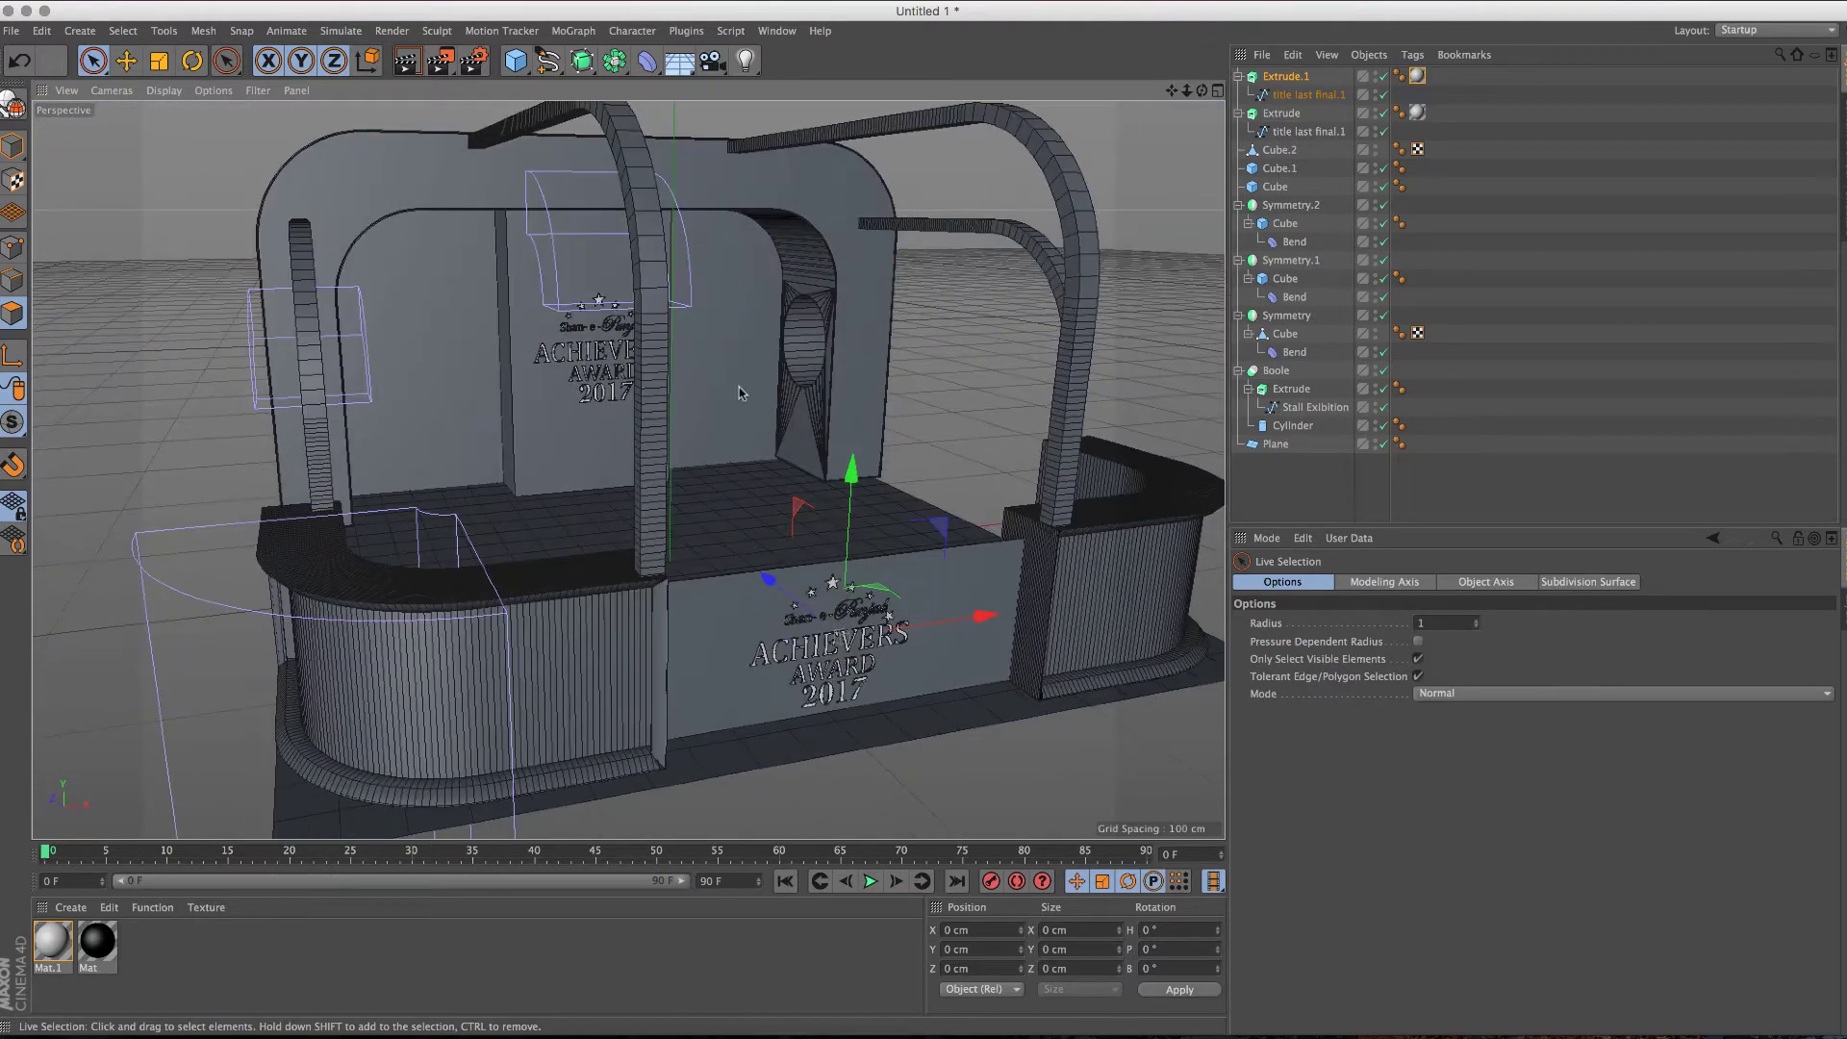
{"action": "left_click", "coordinate": [403, 69]}
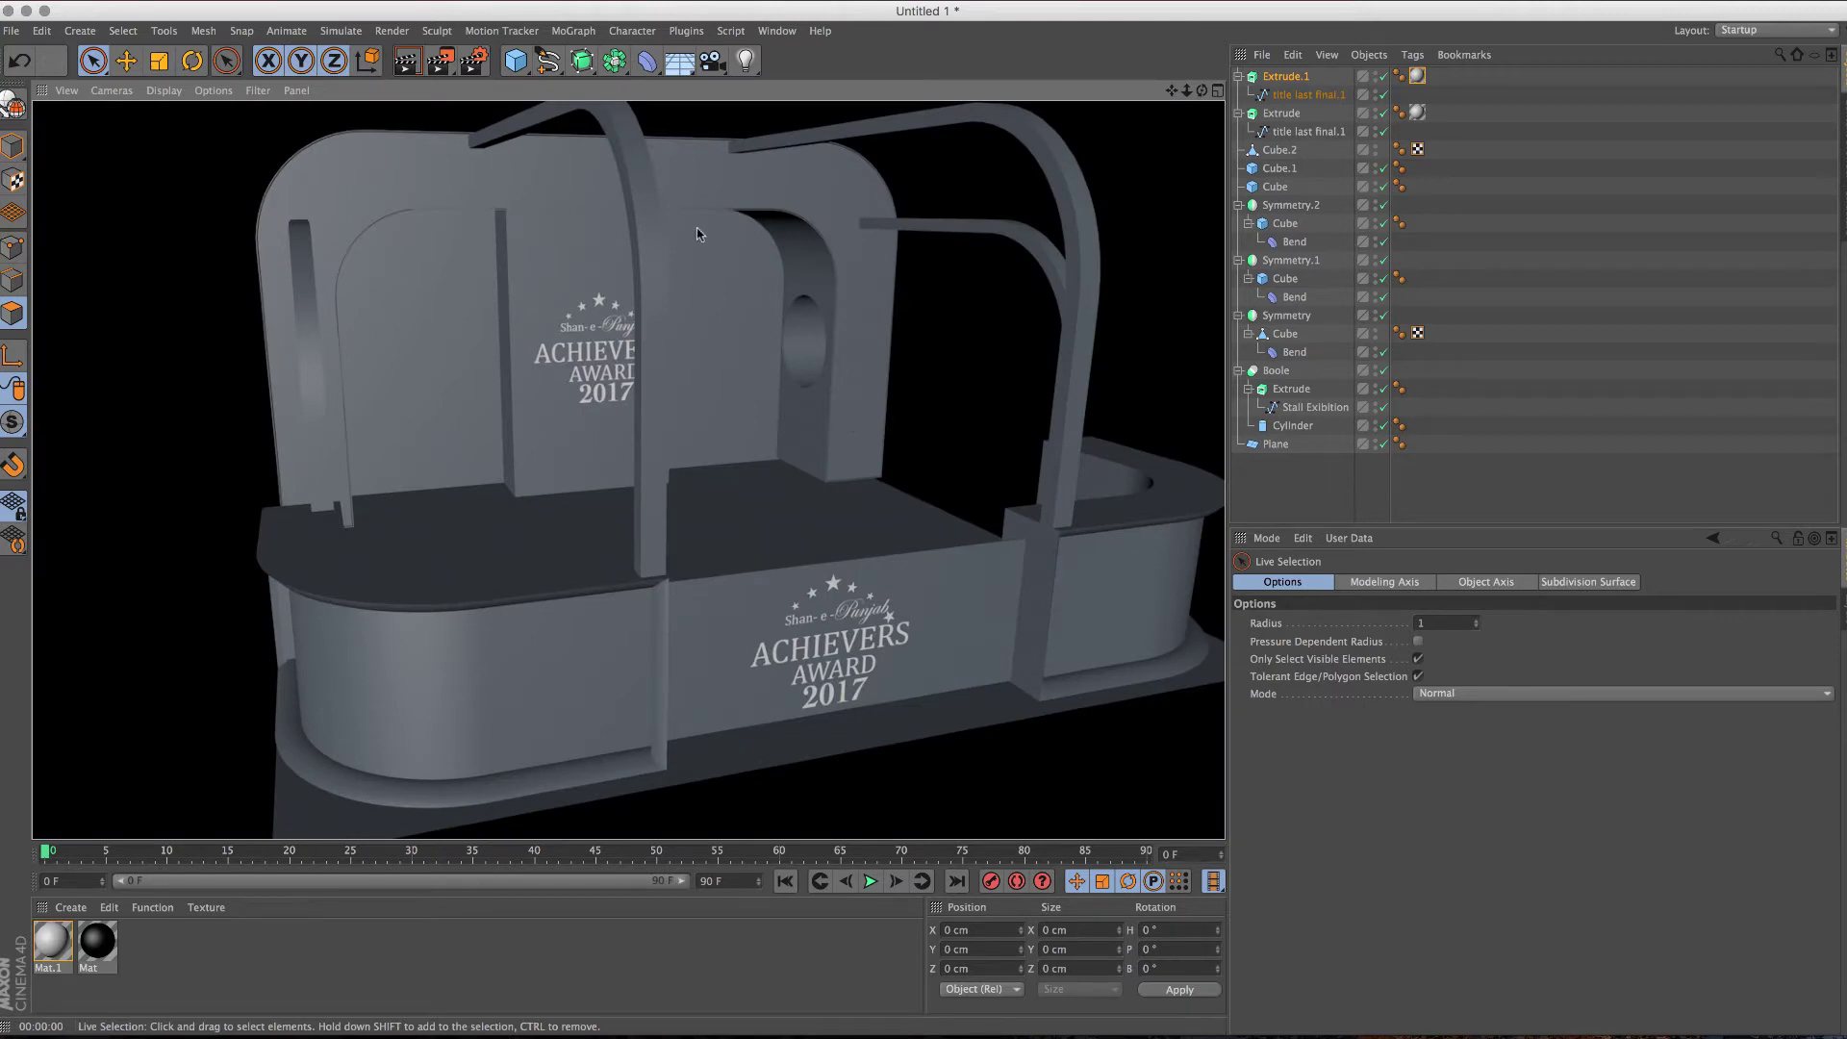
Step: Add an omni light above and right of the stall and render a preview
{"action": "left_click_drag", "start_coordinate": [746, 61], "coordinate": [780, 87]}
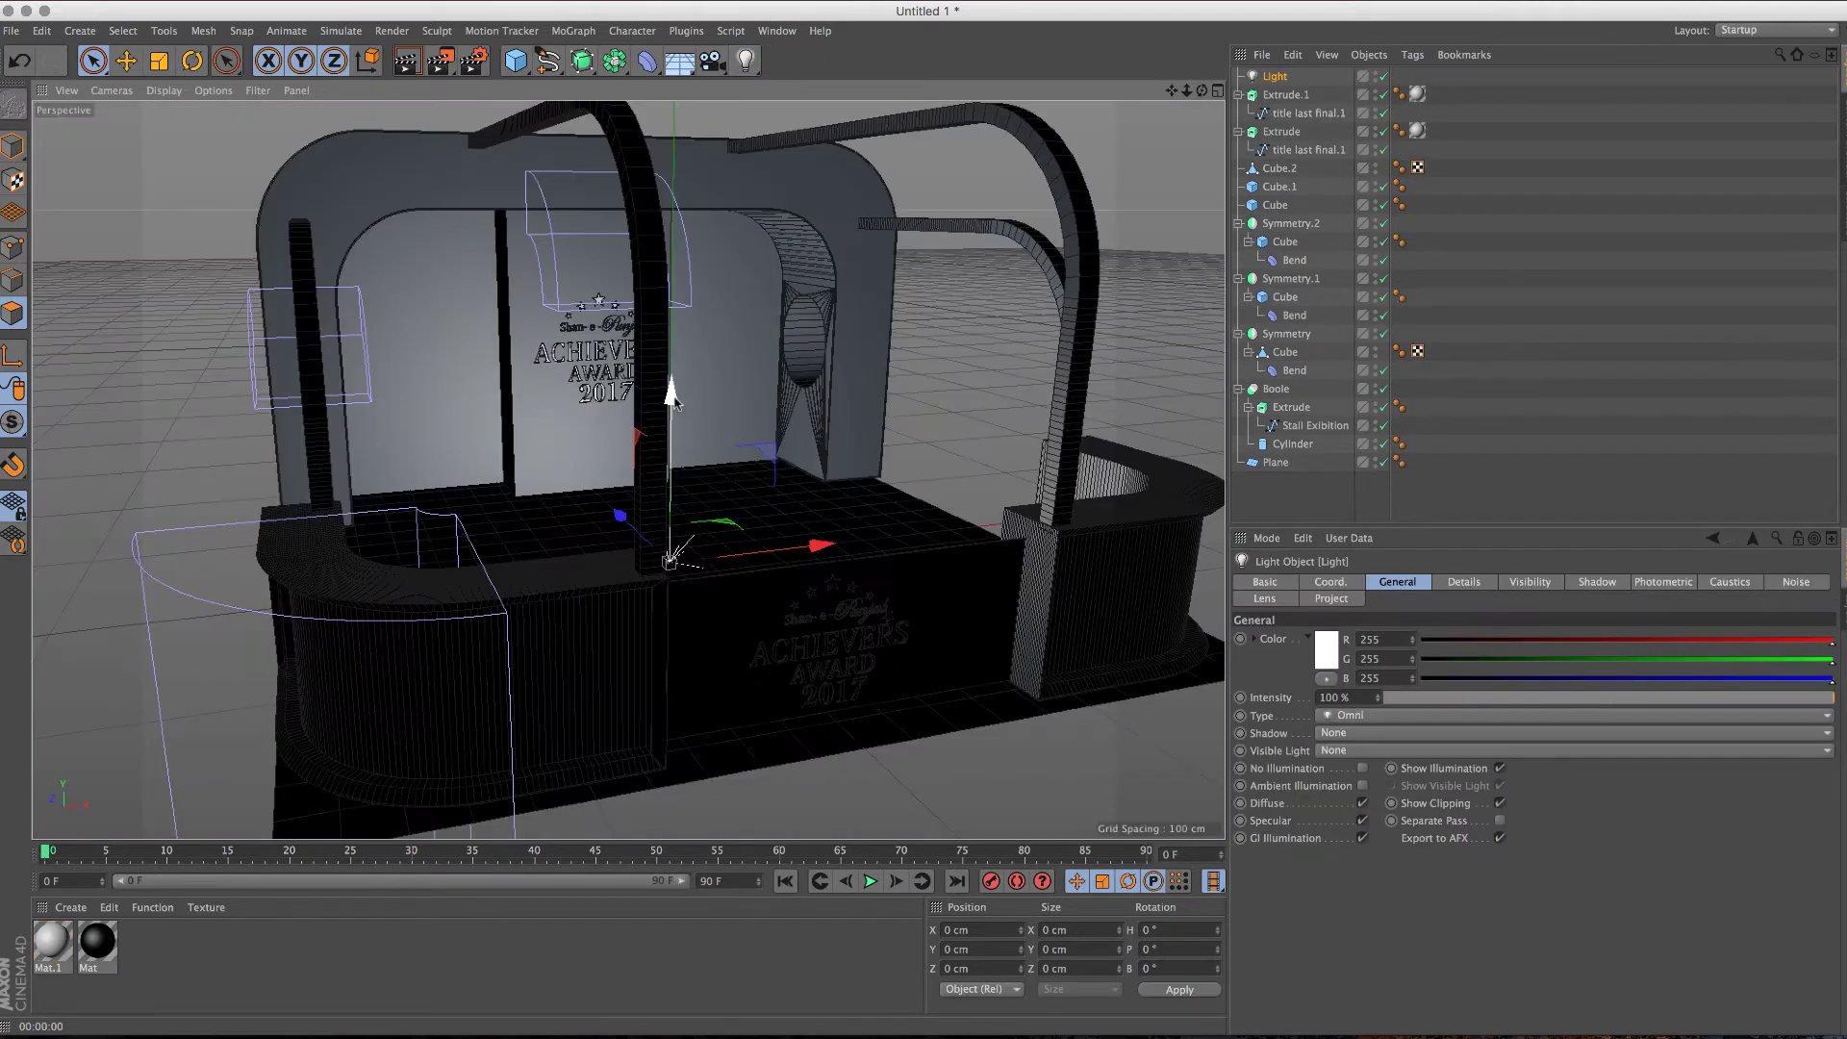
{"action": "left_click_drag", "start_coordinate": [670, 394], "coordinate": [731, 173]}
{"action": "left_click_drag", "start_coordinate": [623, 324], "coordinate": [924, 433]}
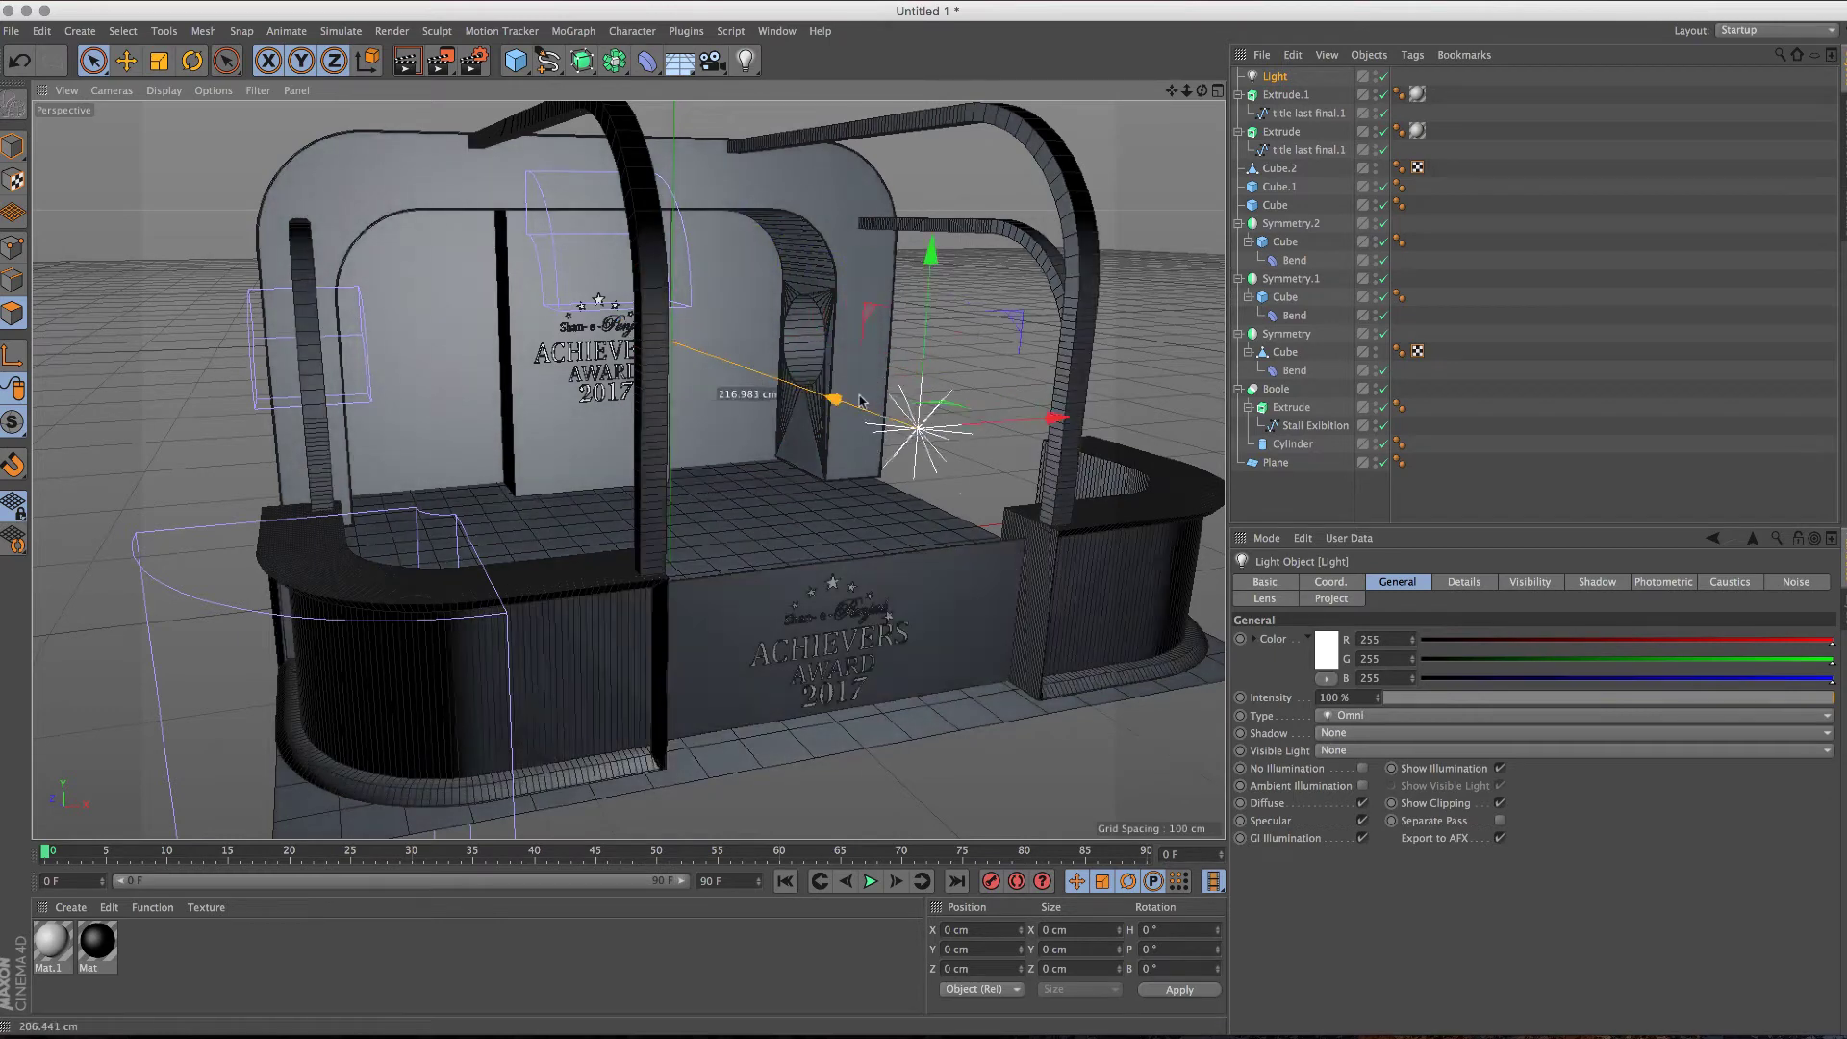
{"action": "key", "text": "ctrl+r"}
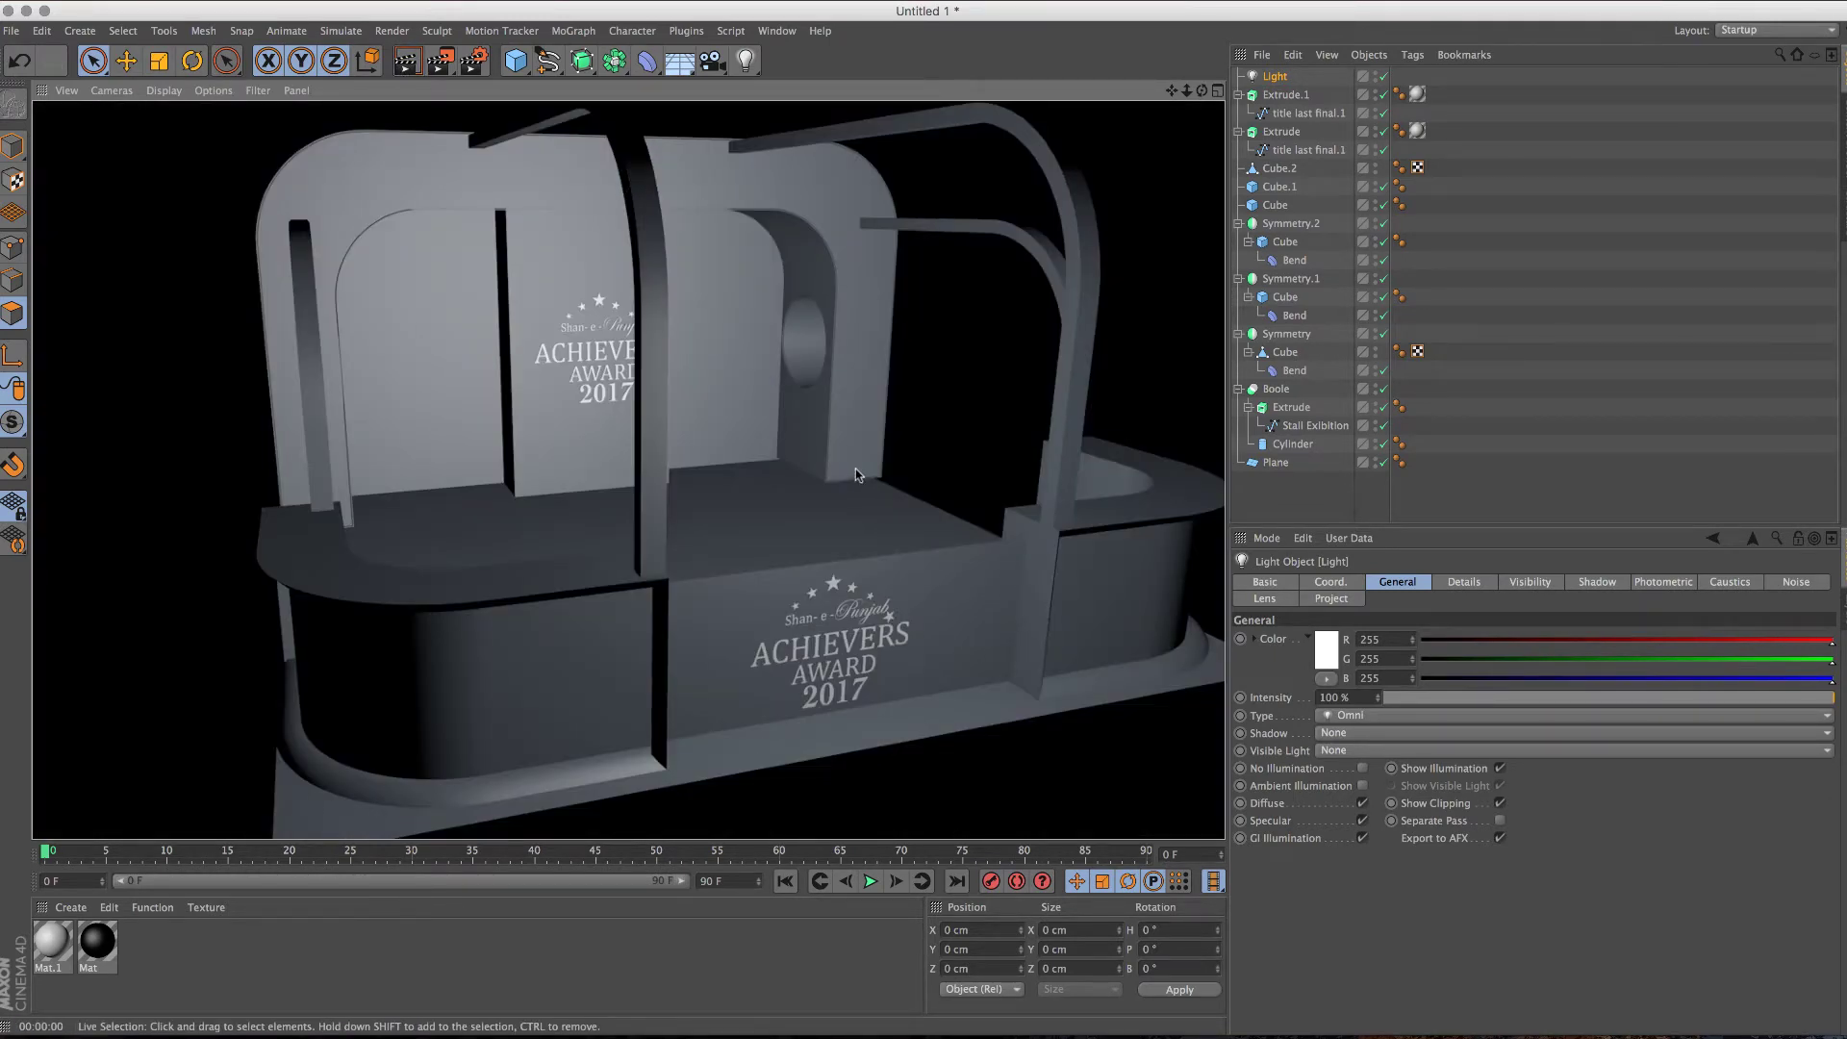
Step: Create a new material from a desktop screenshot image dragged in from Finder
{"action": "key", "text": "super+Tab"}
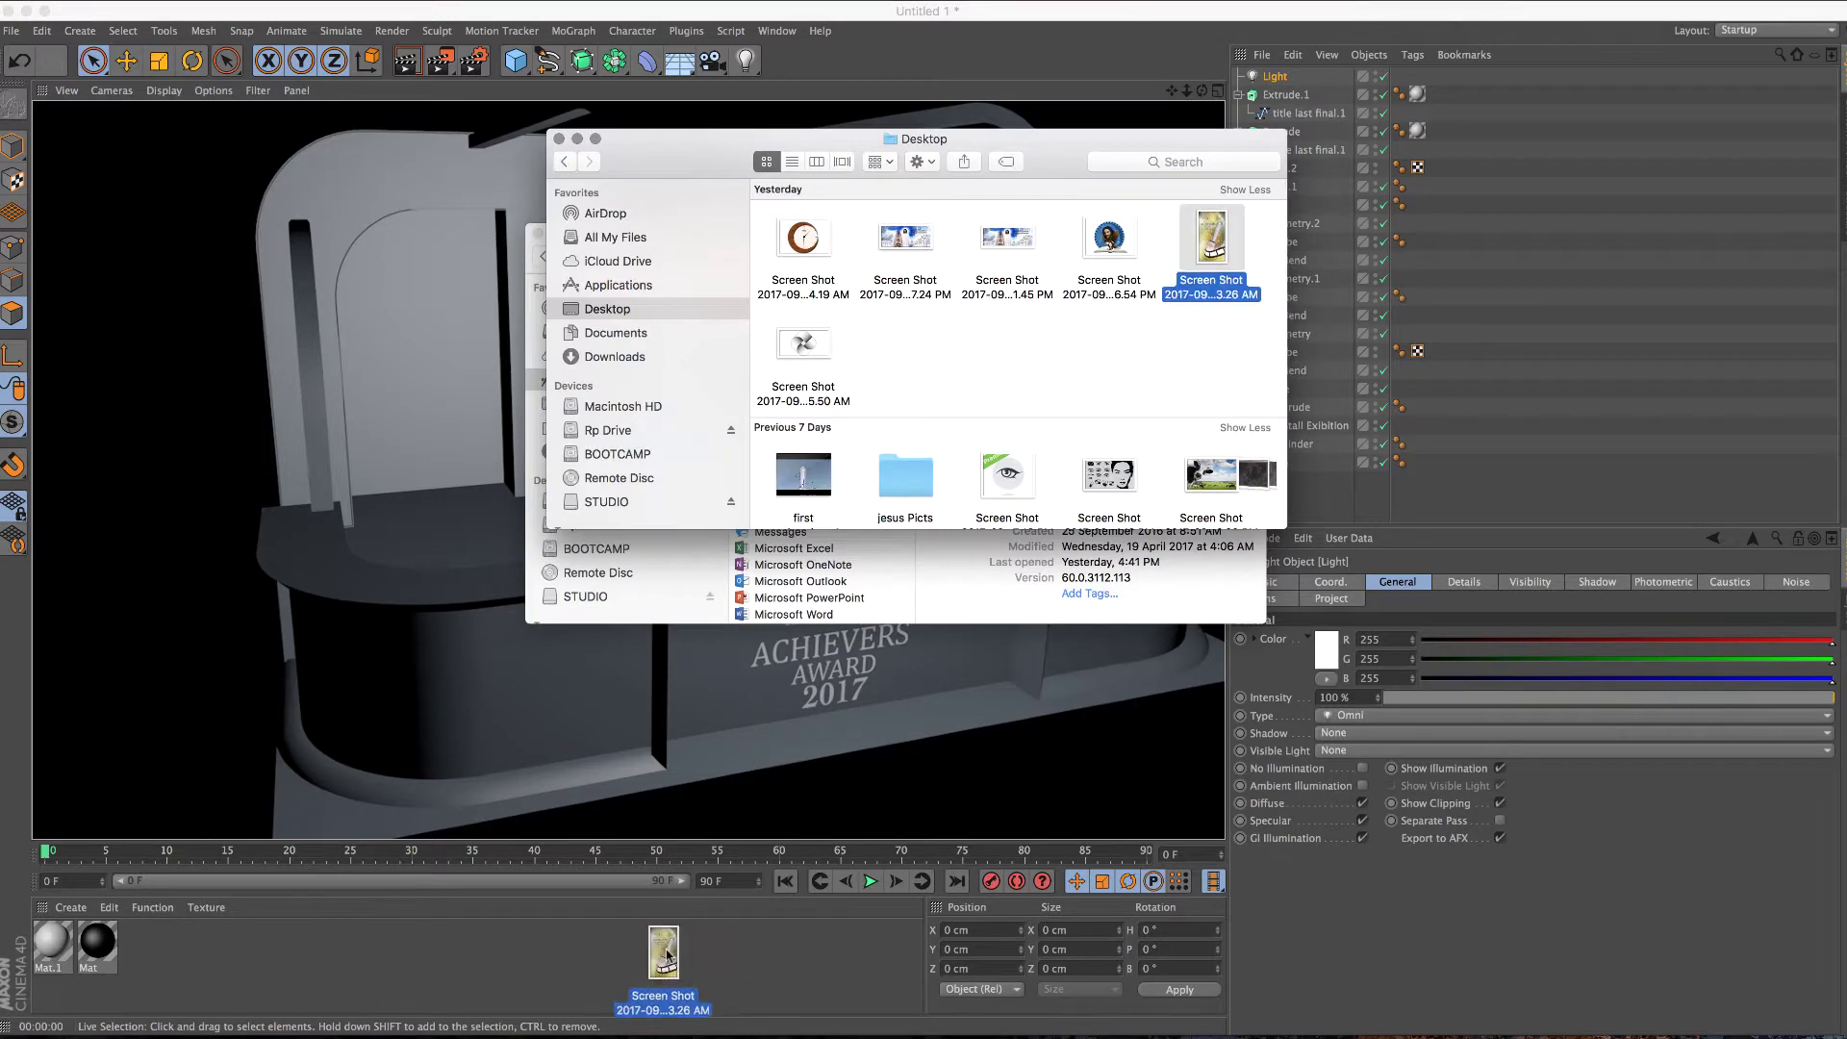
{"action": "left_click_drag", "start_coordinate": [1211, 245], "coordinate": [673, 943]}
{"action": "left_click", "coordinate": [981, 346]}
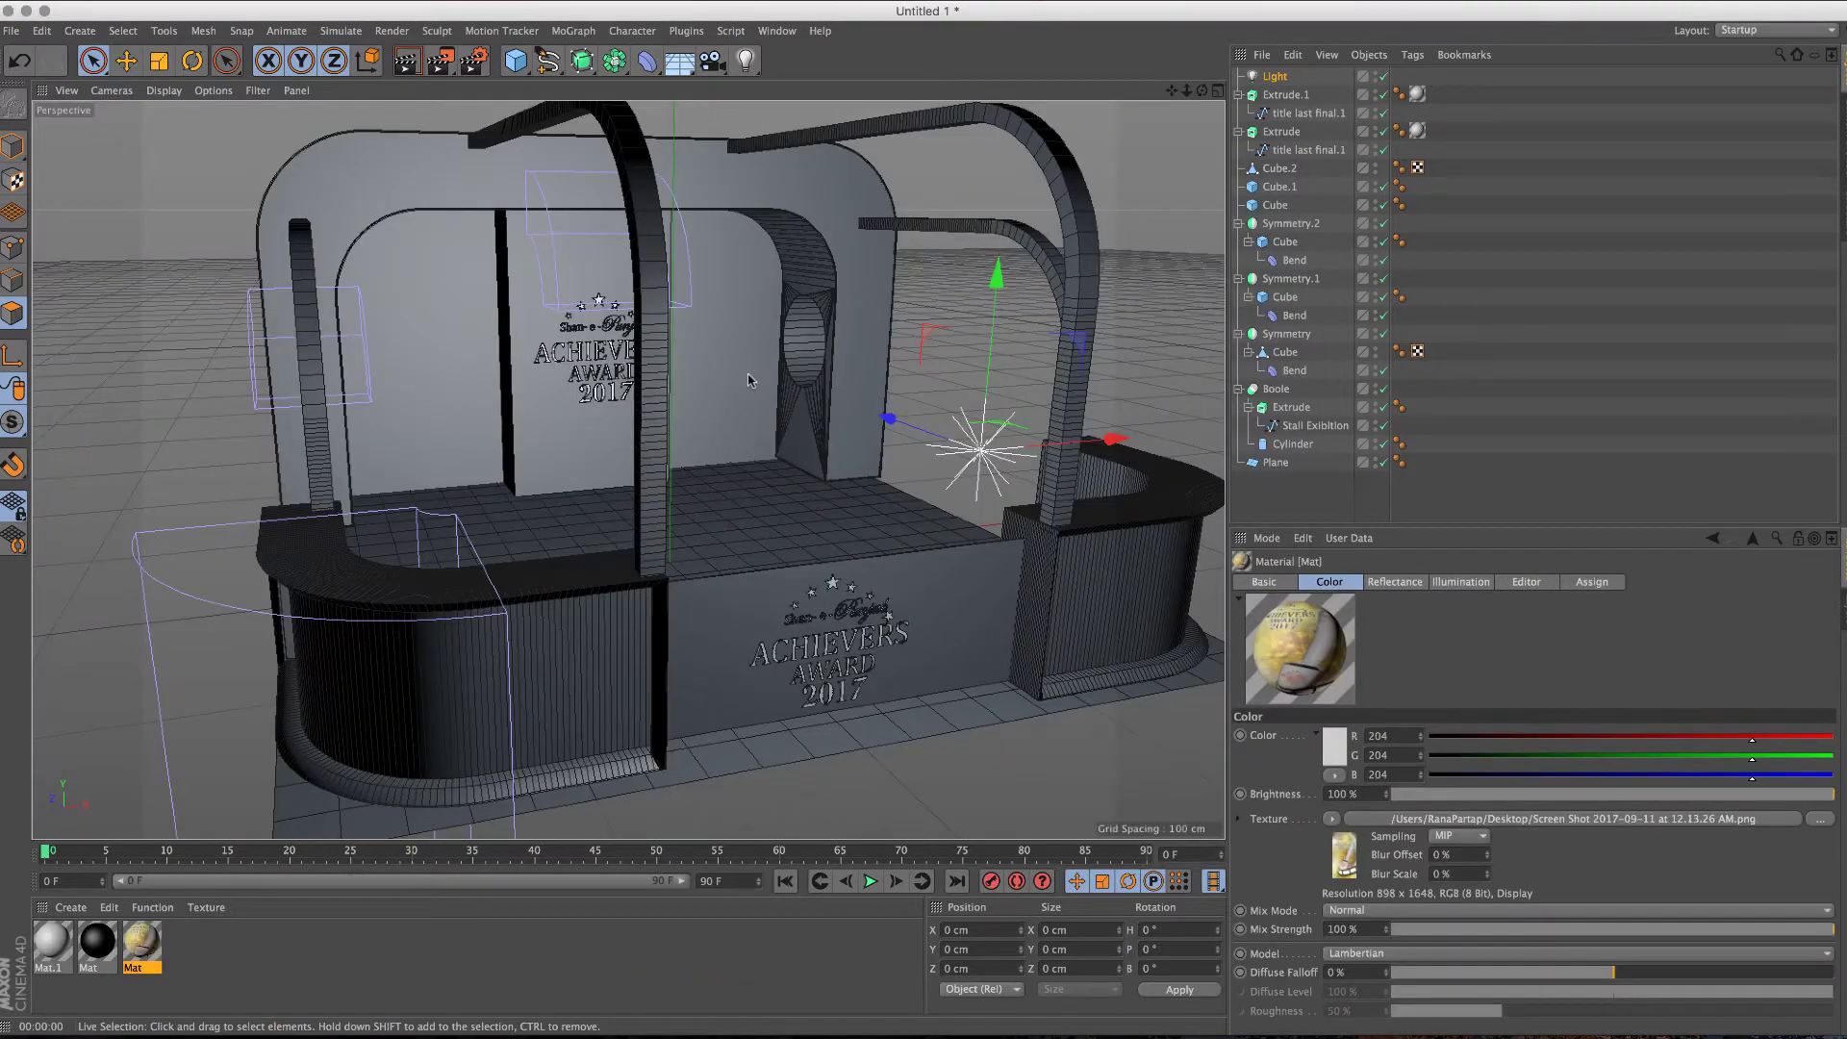
{"action": "scroll", "coordinate": [695, 407], "scroll_direction": "up", "scroll_amount": 2}
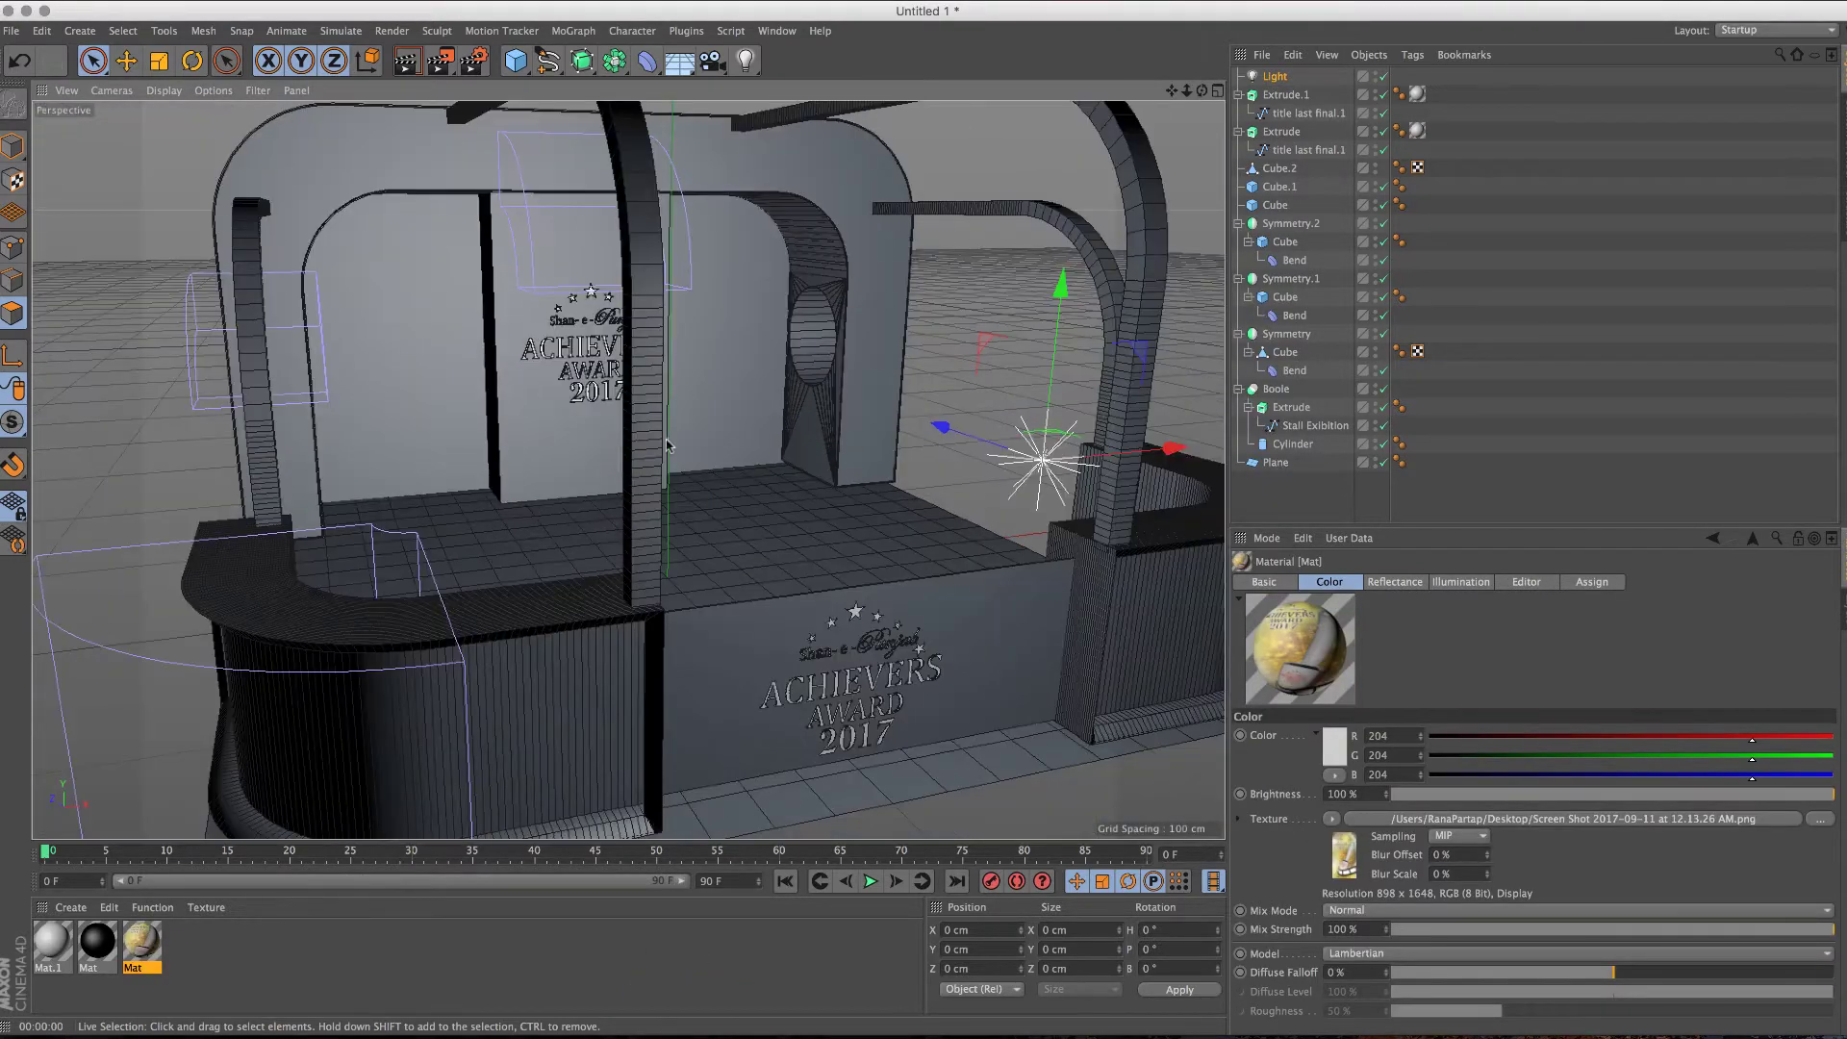
{"action": "mouse_move", "coordinate": [669, 445]}
{"action": "left_mouse_down", "text": "alt"}
{"action": "mouse_move", "coordinate": [719, 467]}
{"action": "mouse_move", "coordinate": [462, 432]}
{"action": "mouse_move", "coordinate": [701, 433]}
{"action": "mouse_move", "coordinate": [687, 454]}
{"action": "left_mouse_up", "text": "alt"}
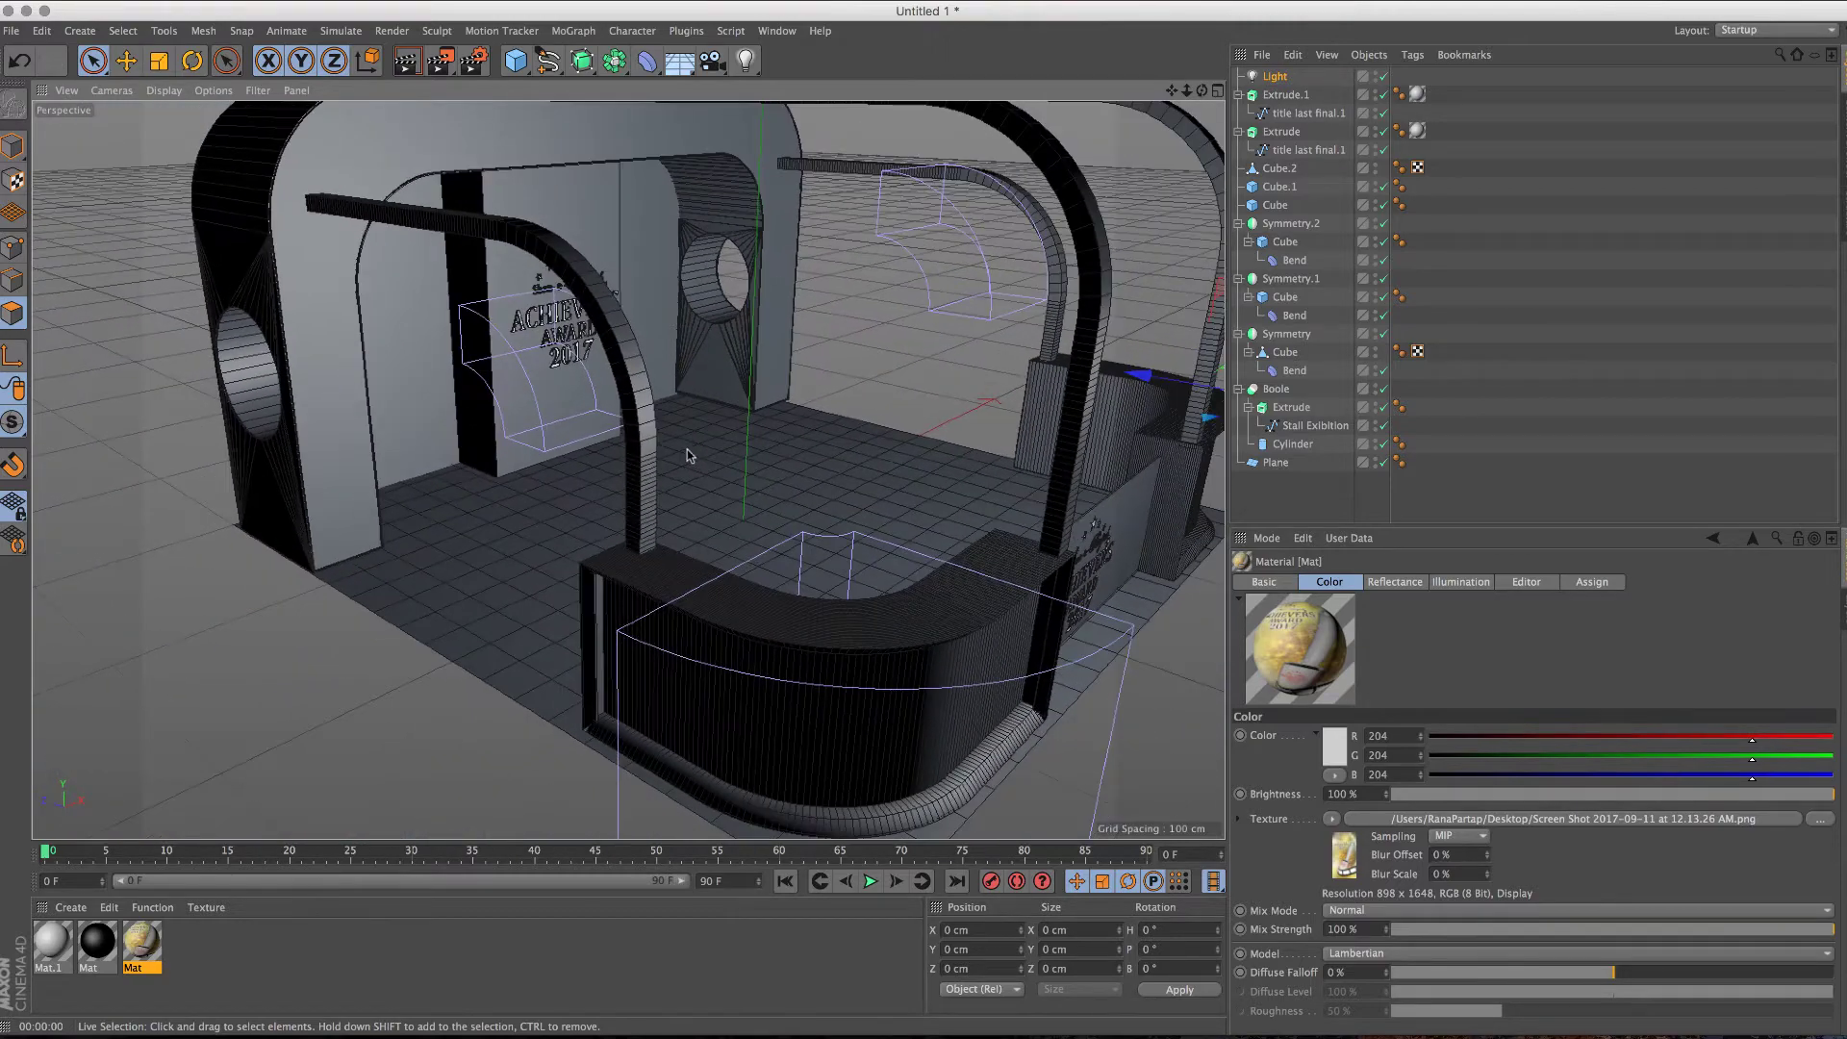
Step: Add a cube and shape it into a flattened, narrow, raised slab
{"action": "left_click", "coordinate": [515, 61]}
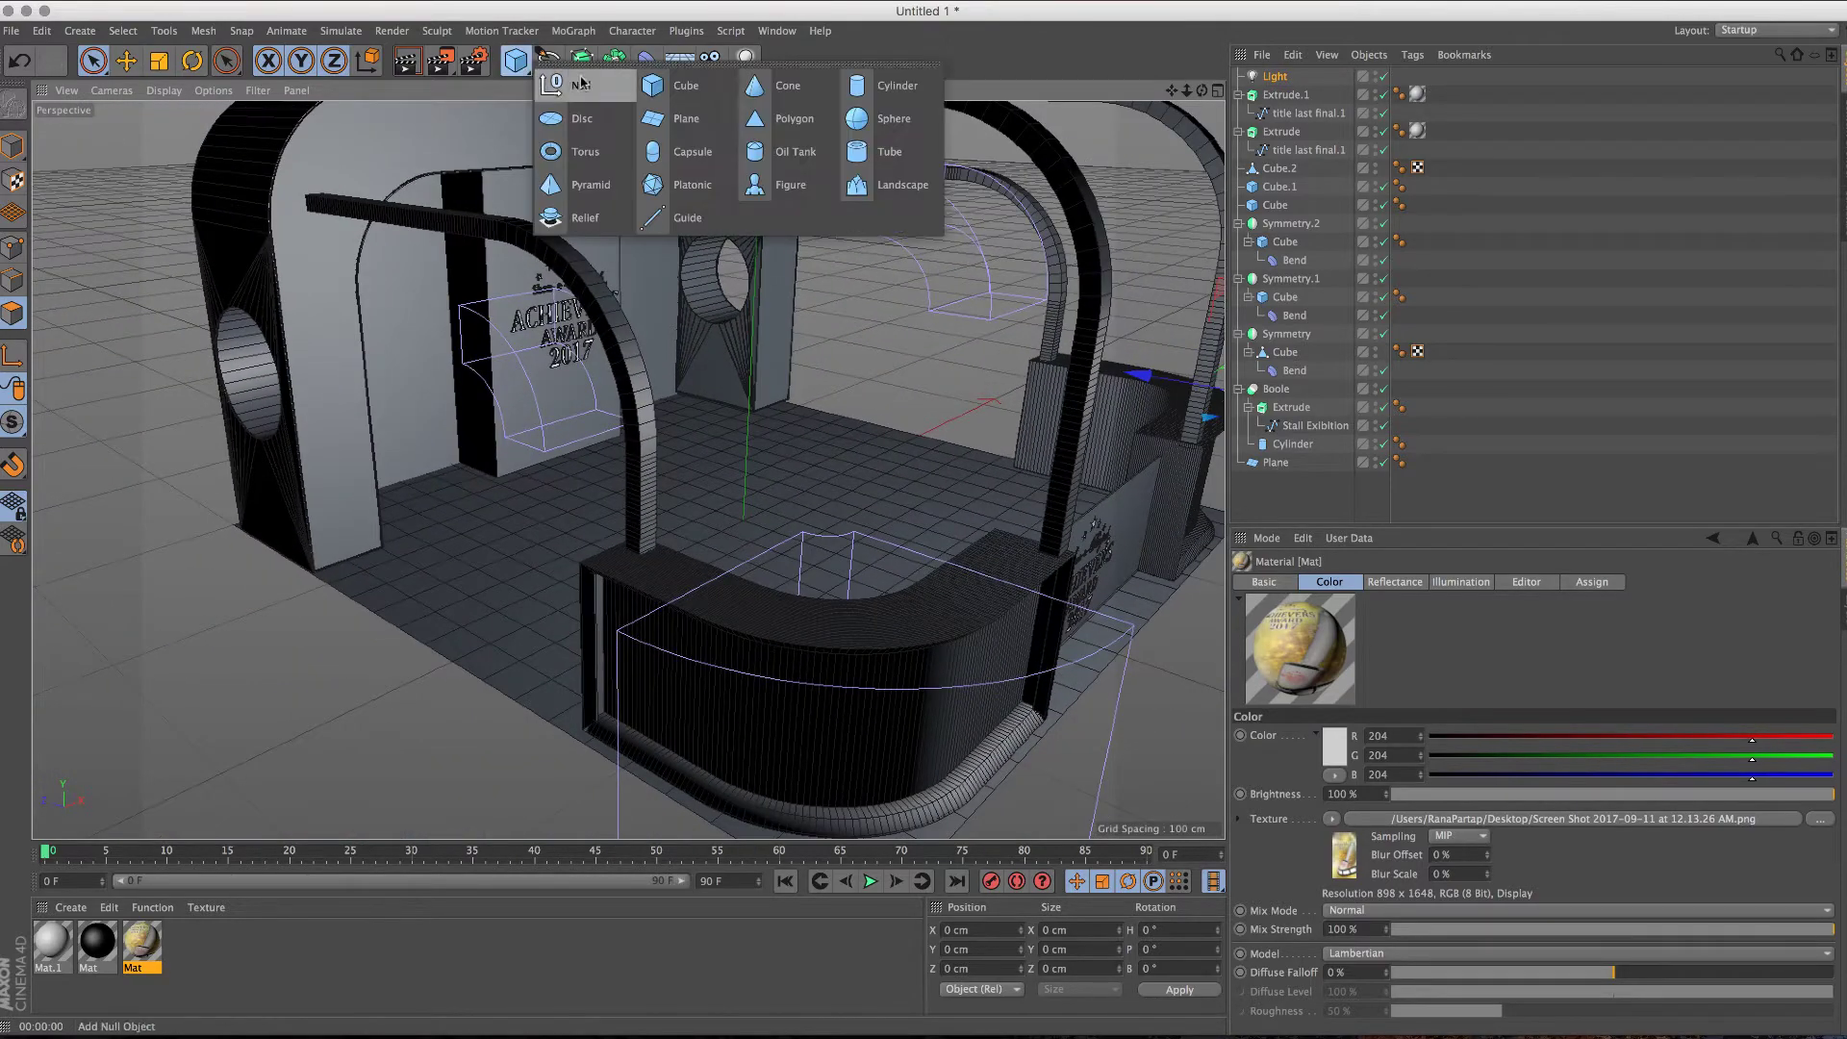
{"action": "left_click", "coordinate": [577, 72]}
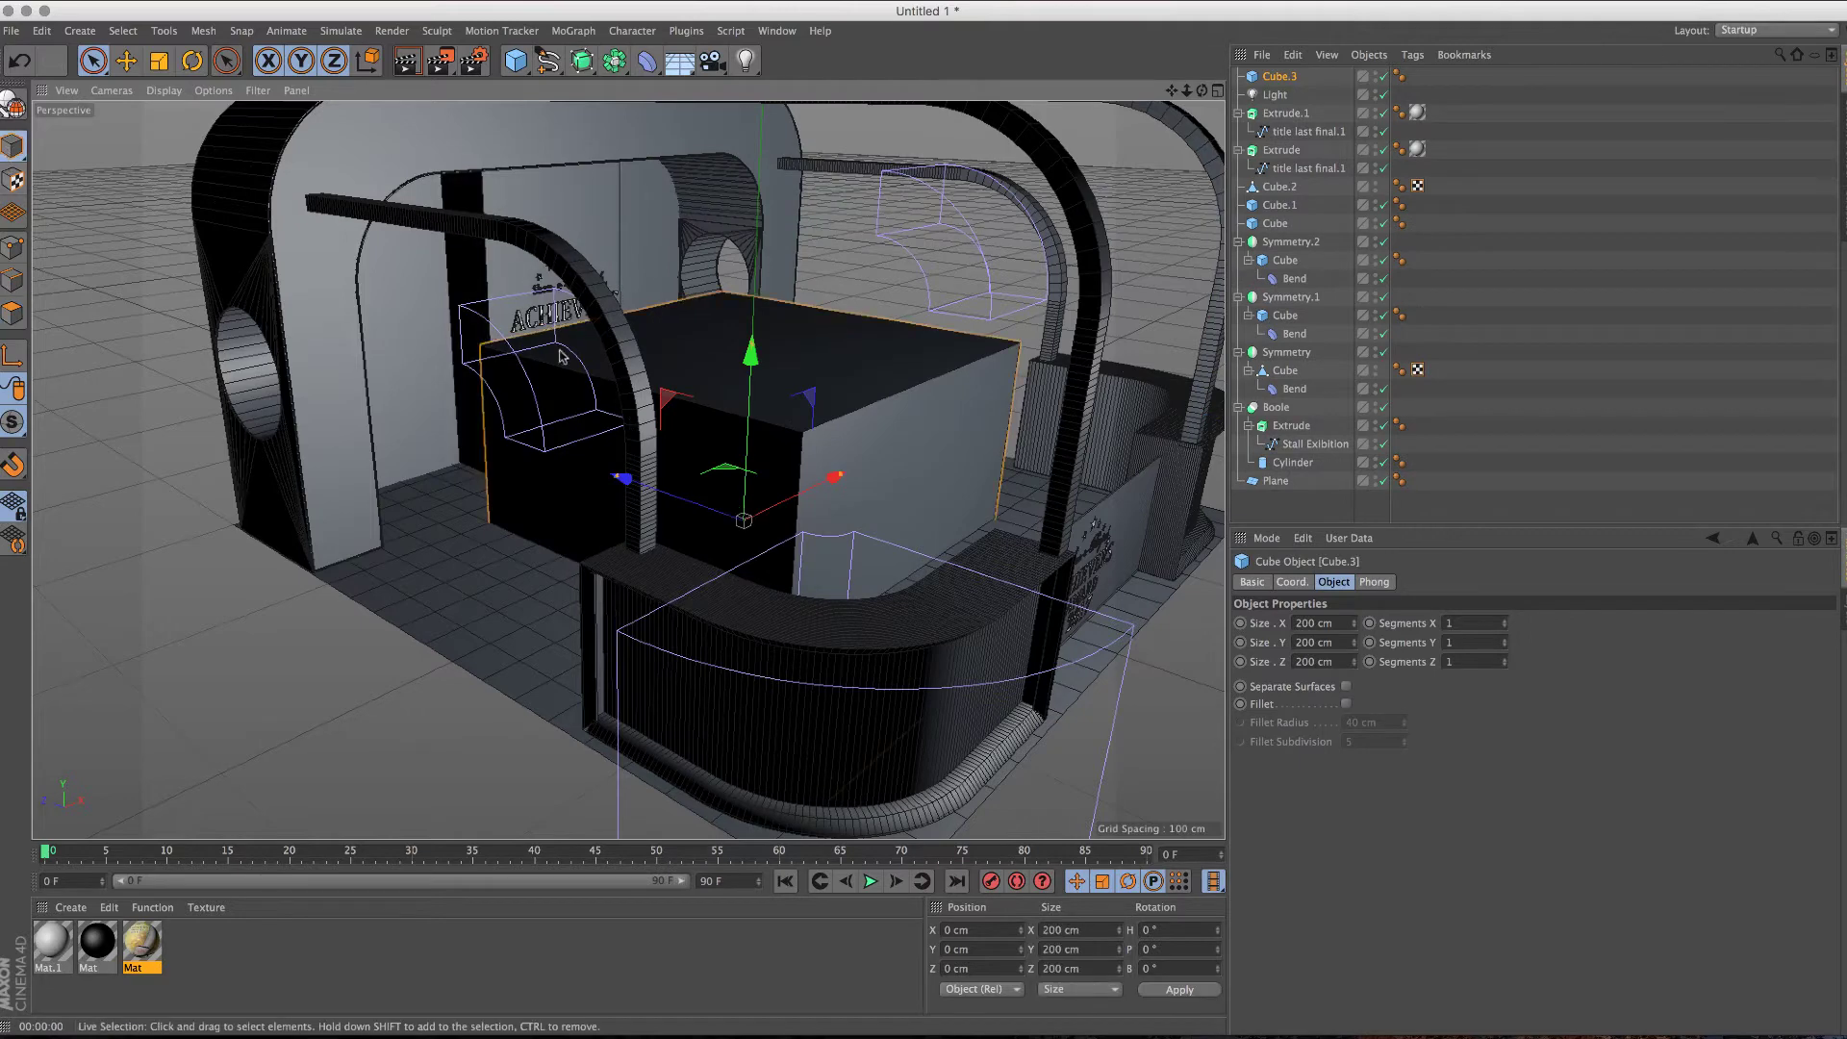
{"action": "scroll", "coordinate": [693, 348], "scroll_direction": "up", "scroll_amount": 3}
{"action": "scroll", "coordinate": [719, 395], "scroll_direction": "up", "scroll_amount": 2}
{"action": "scroll", "coordinate": [683, 404], "scroll_direction": "up", "scroll_amount": 2}
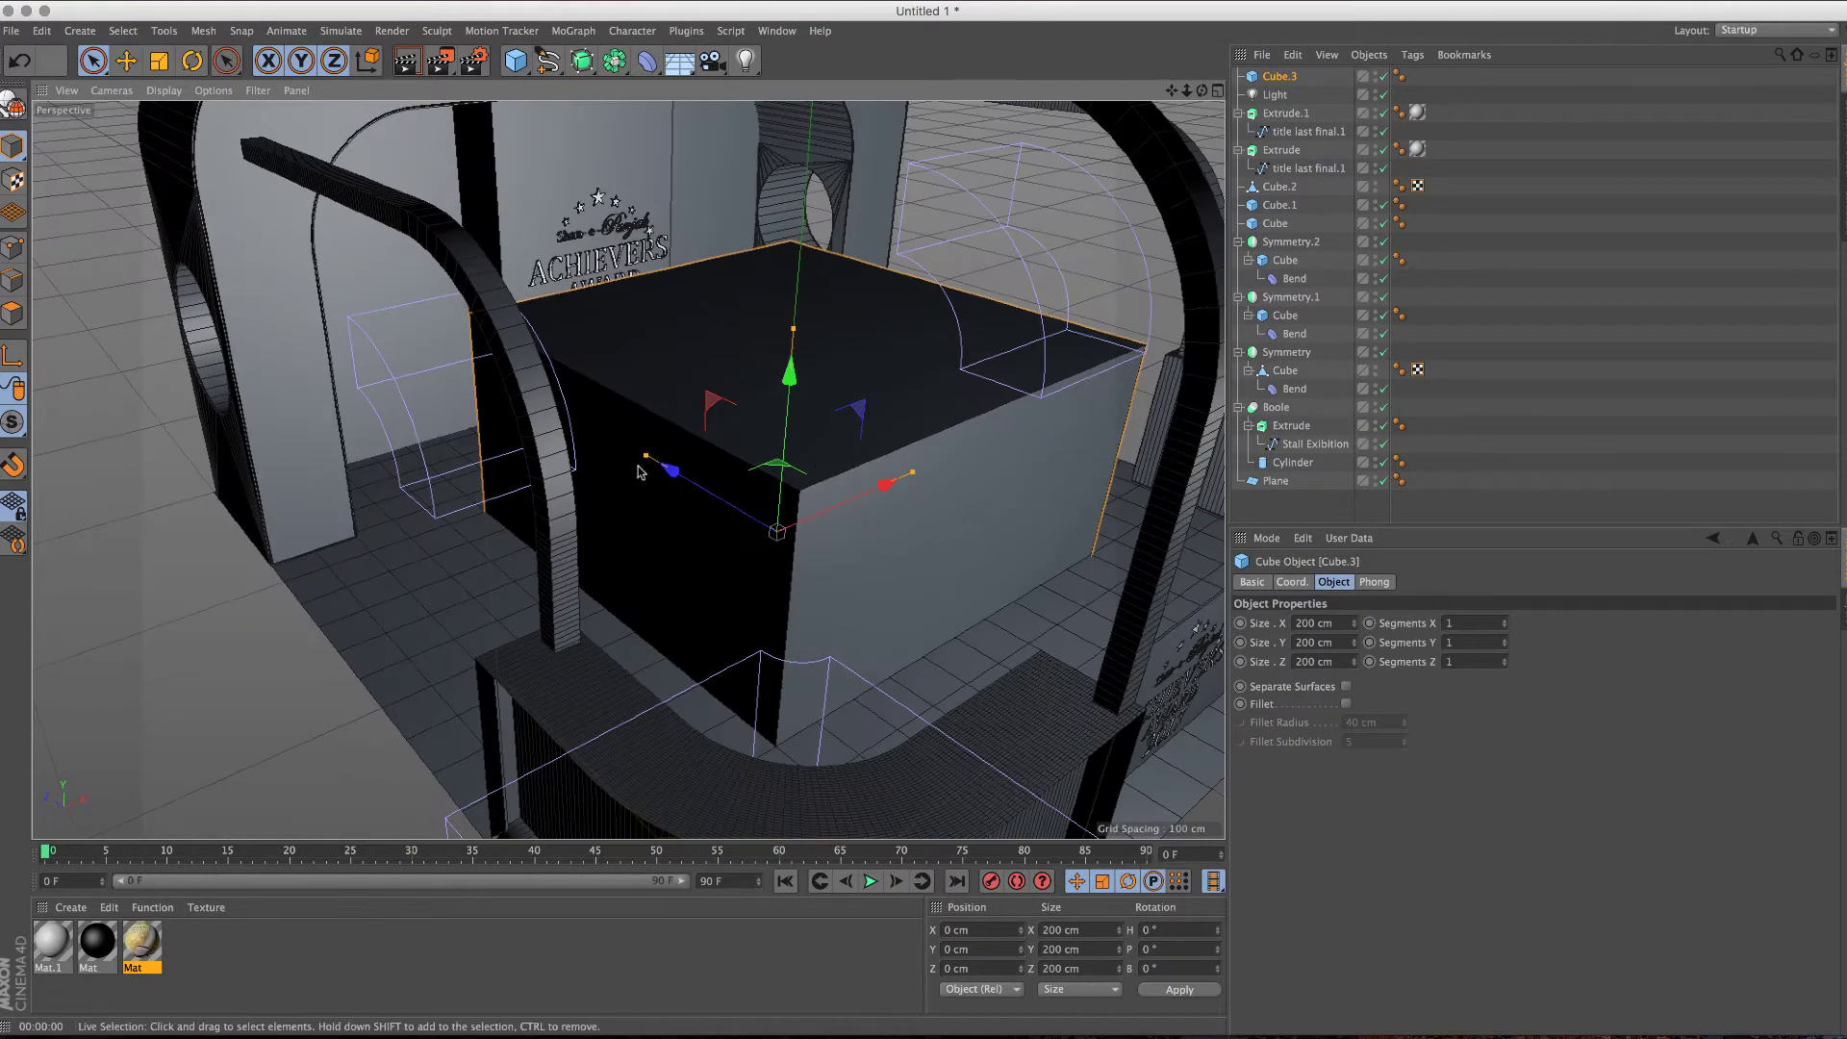
{"action": "left_click_drag", "start_coordinate": [638, 471], "coordinate": [805, 499]}
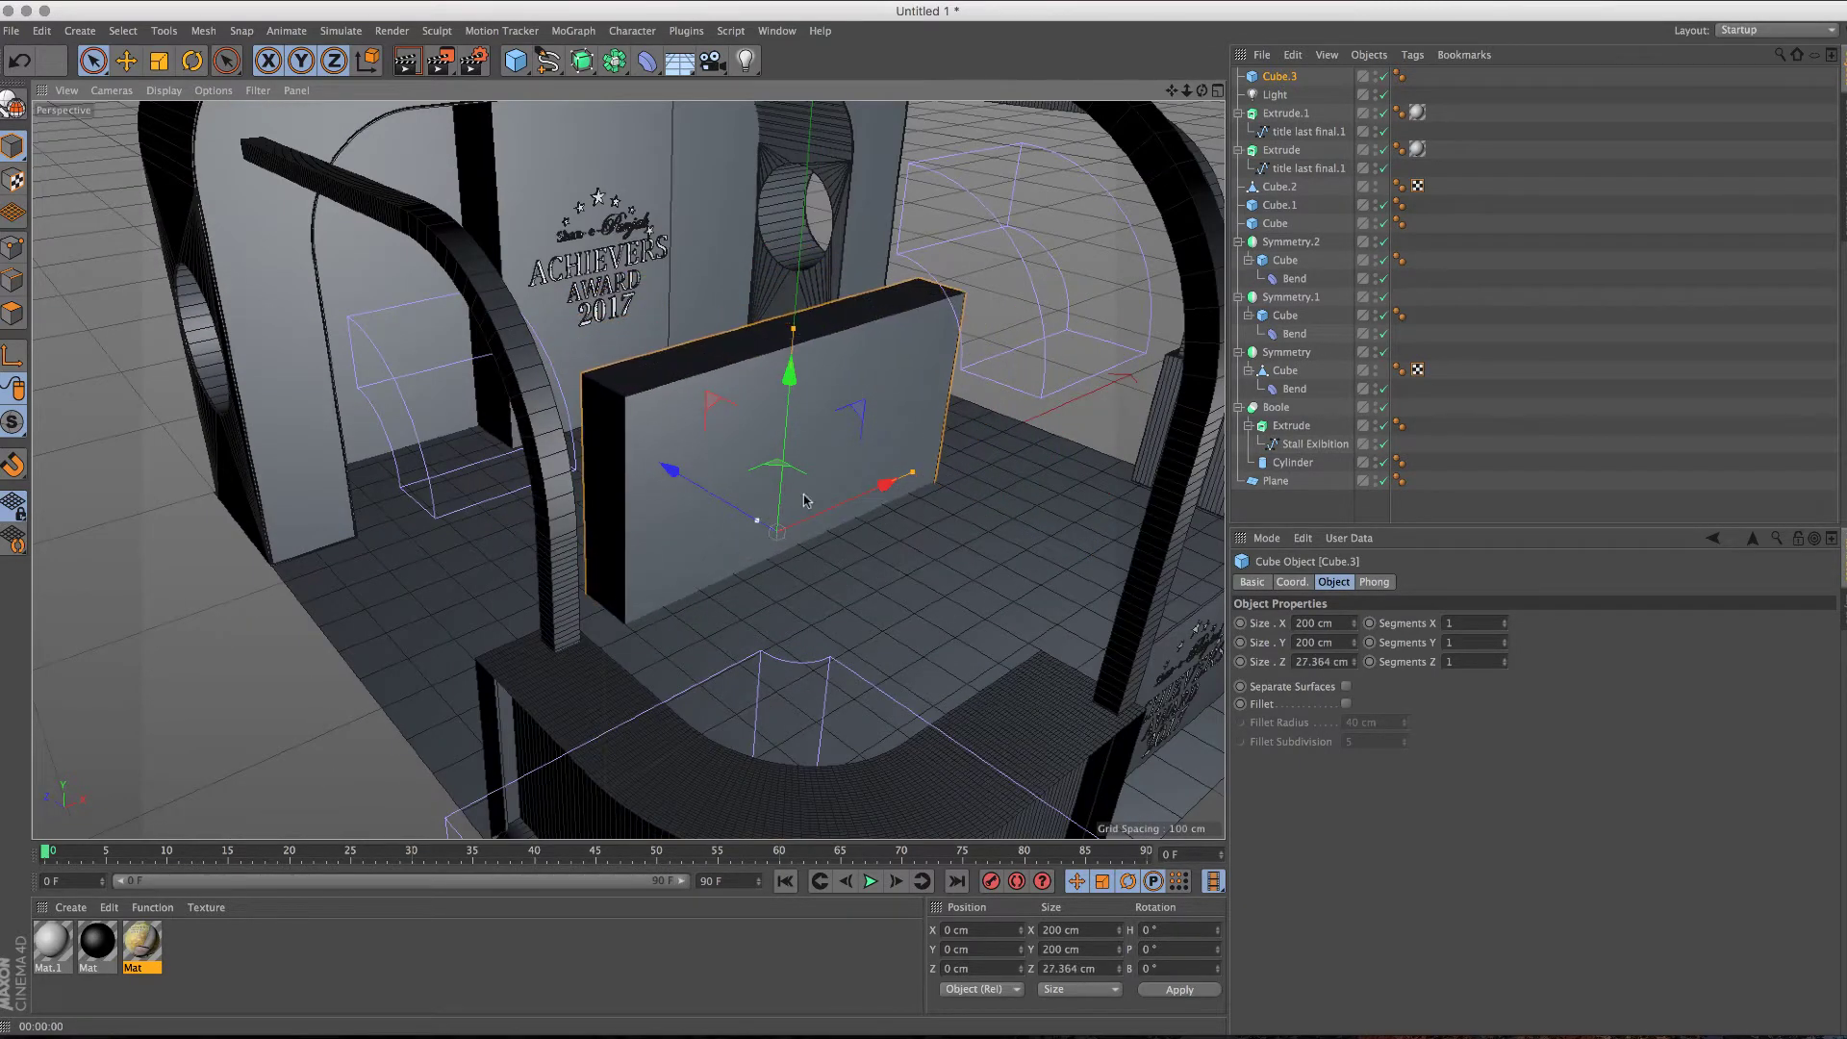
{"action": "left_click_drag", "start_coordinate": [911, 472], "coordinate": [851, 508]}
{"action": "mouse_move", "coordinate": [804, 296]}
{"action": "left_mouse_down"}
{"action": "mouse_move", "coordinate": [804, 137]}
{"action": "mouse_move", "coordinate": [808, 154]}
{"action": "left_mouse_up"}
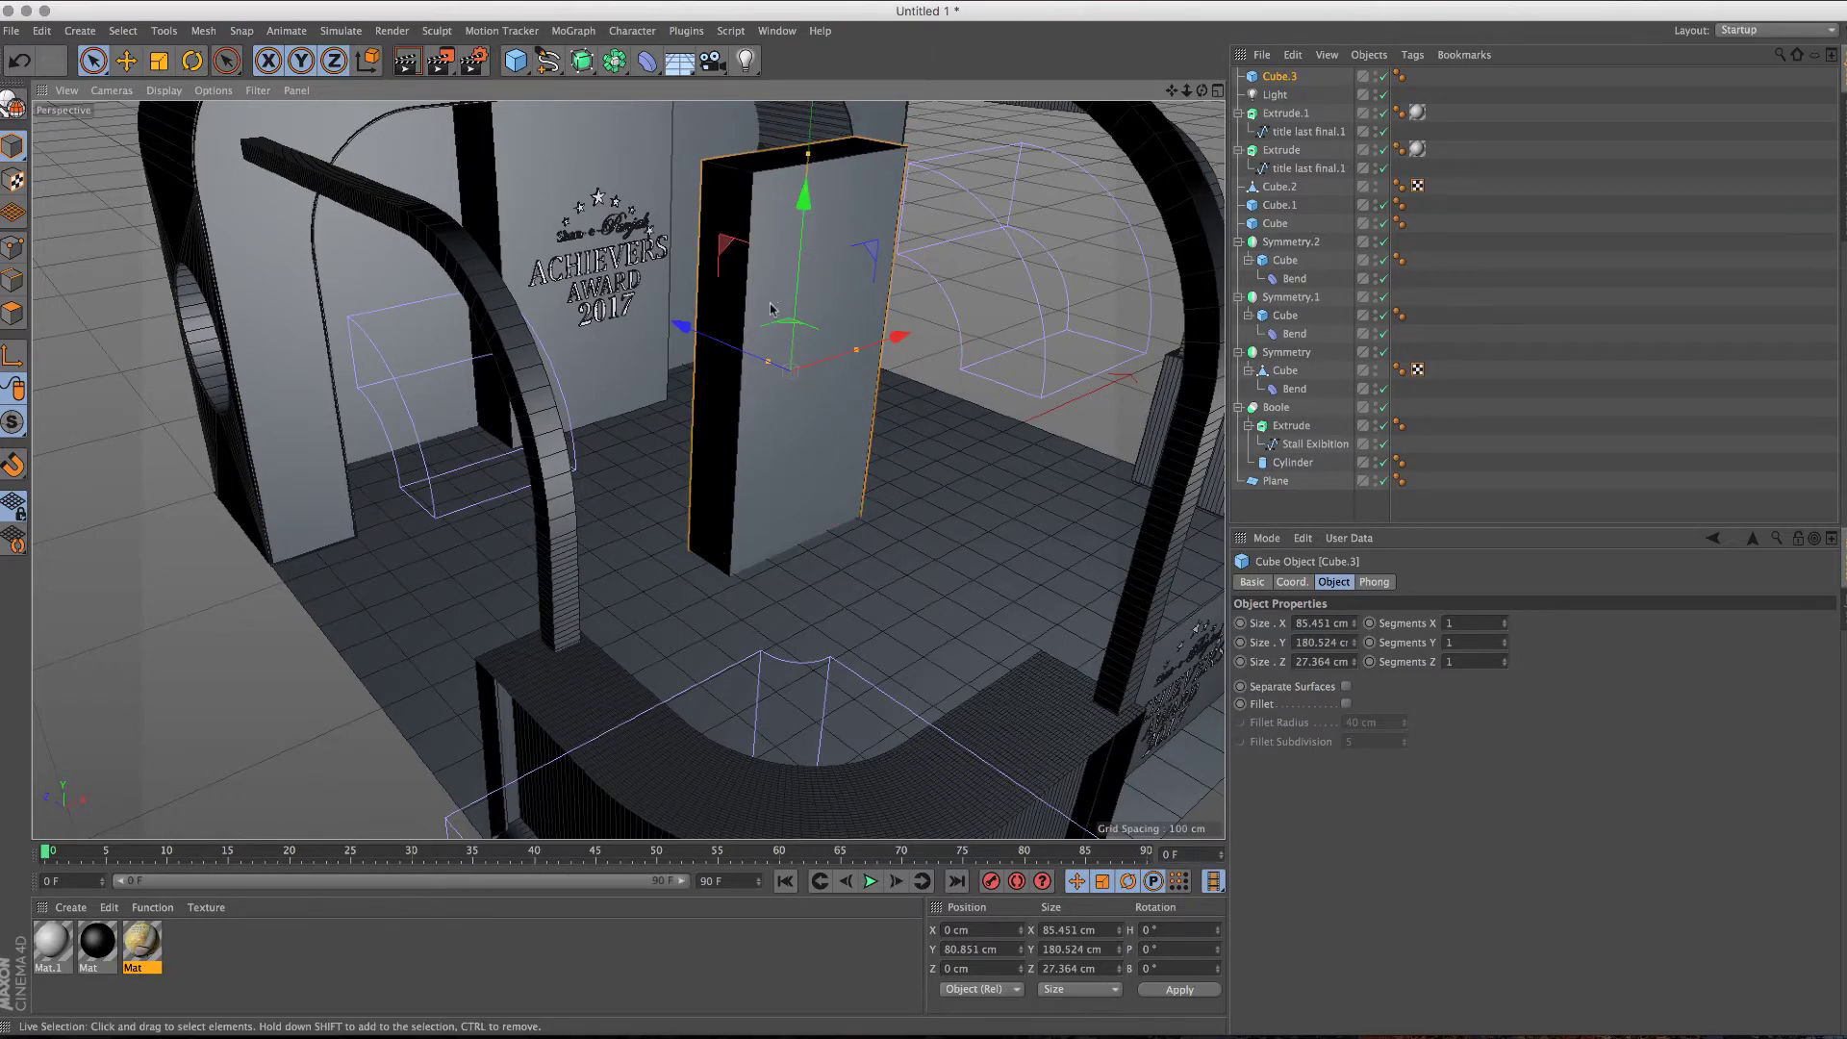
Step: Place the thin 65.9 × 145 cm board by the left wall and make it editable
{"action": "mouse_move", "coordinate": [770, 308]}
{"action": "left_mouse_down", "text": "alt"}
{"action": "mouse_move", "coordinate": [711, 366]}
{"action": "mouse_move", "coordinate": [619, 363]}
{"action": "mouse_move", "coordinate": [1099, 248]}
{"action": "mouse_move", "coordinate": [575, 381]}
{"action": "mouse_move", "coordinate": [742, 471]}
{"action": "left_mouse_up", "text": "alt"}
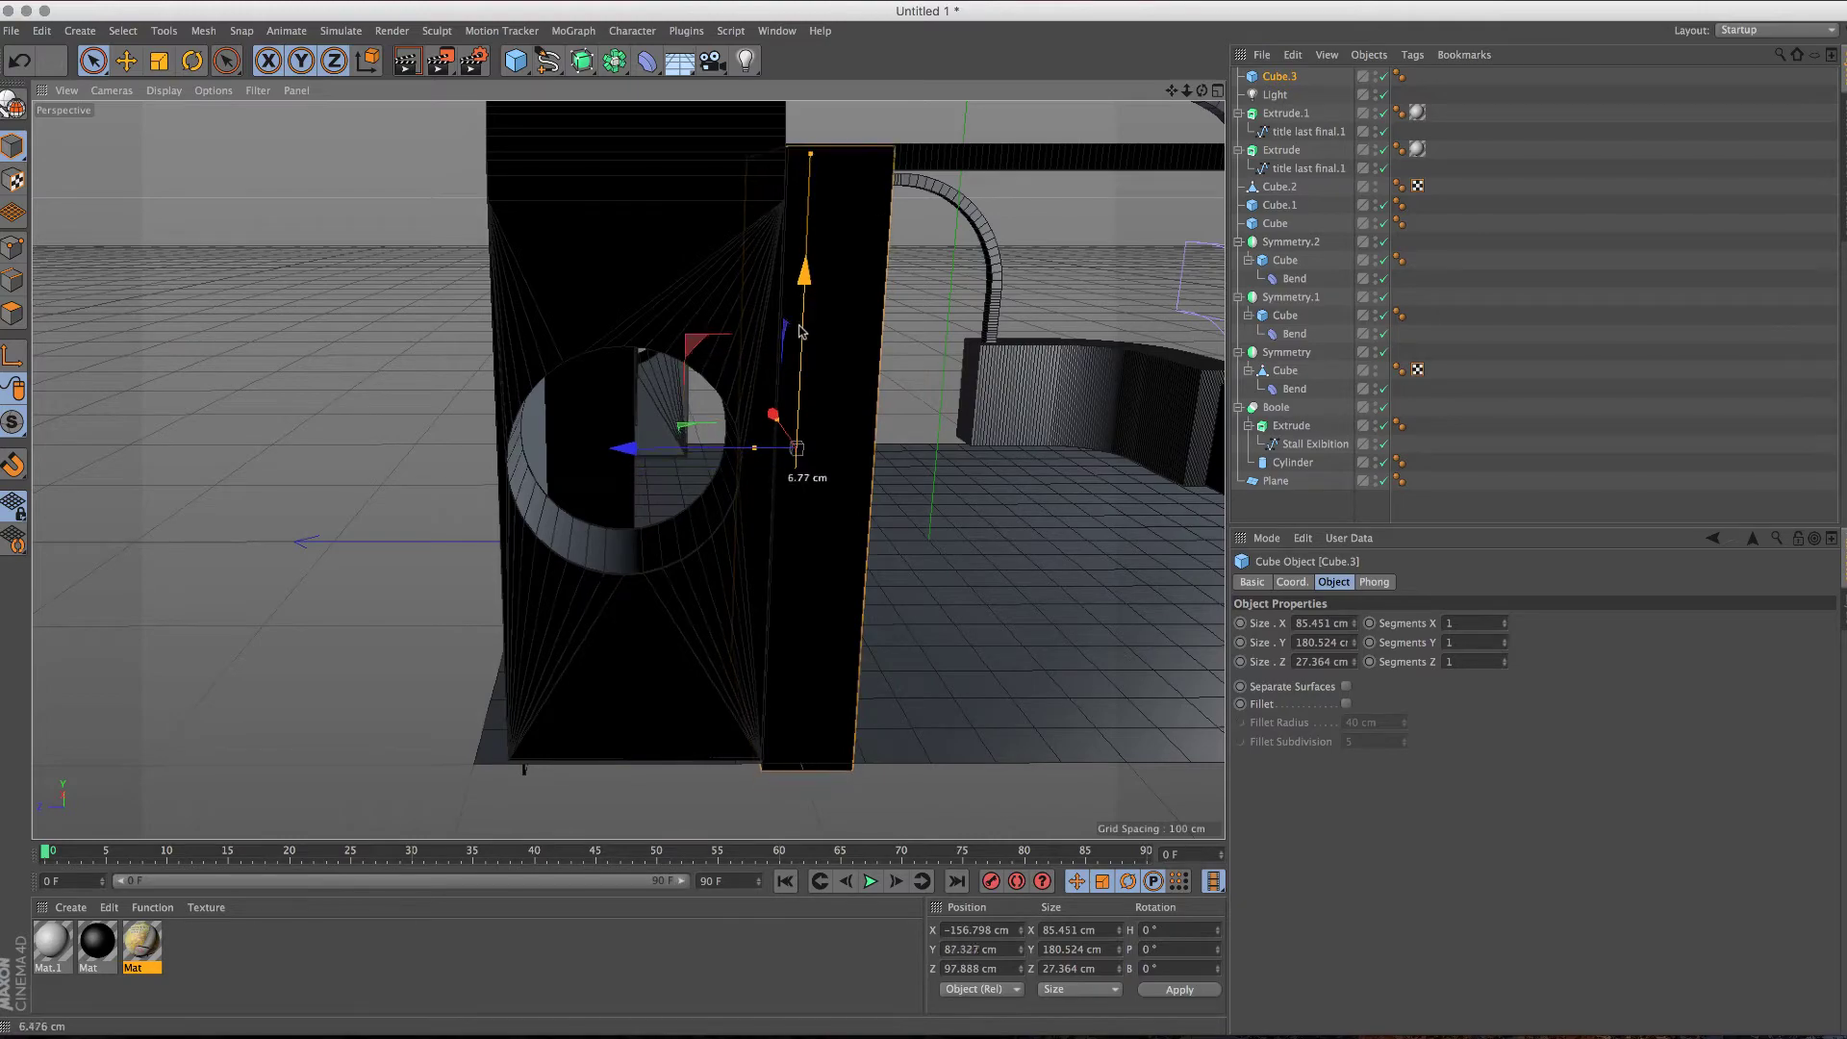
{"action": "mouse_move", "coordinate": [801, 325]}
{"action": "left_mouse_down"}
{"action": "mouse_move", "coordinate": [652, 346]}
{"action": "mouse_move", "coordinate": [776, 421]}
{"action": "mouse_move", "coordinate": [820, 374]}
{"action": "mouse_move", "coordinate": [767, 373]}
{"action": "left_mouse_up"}
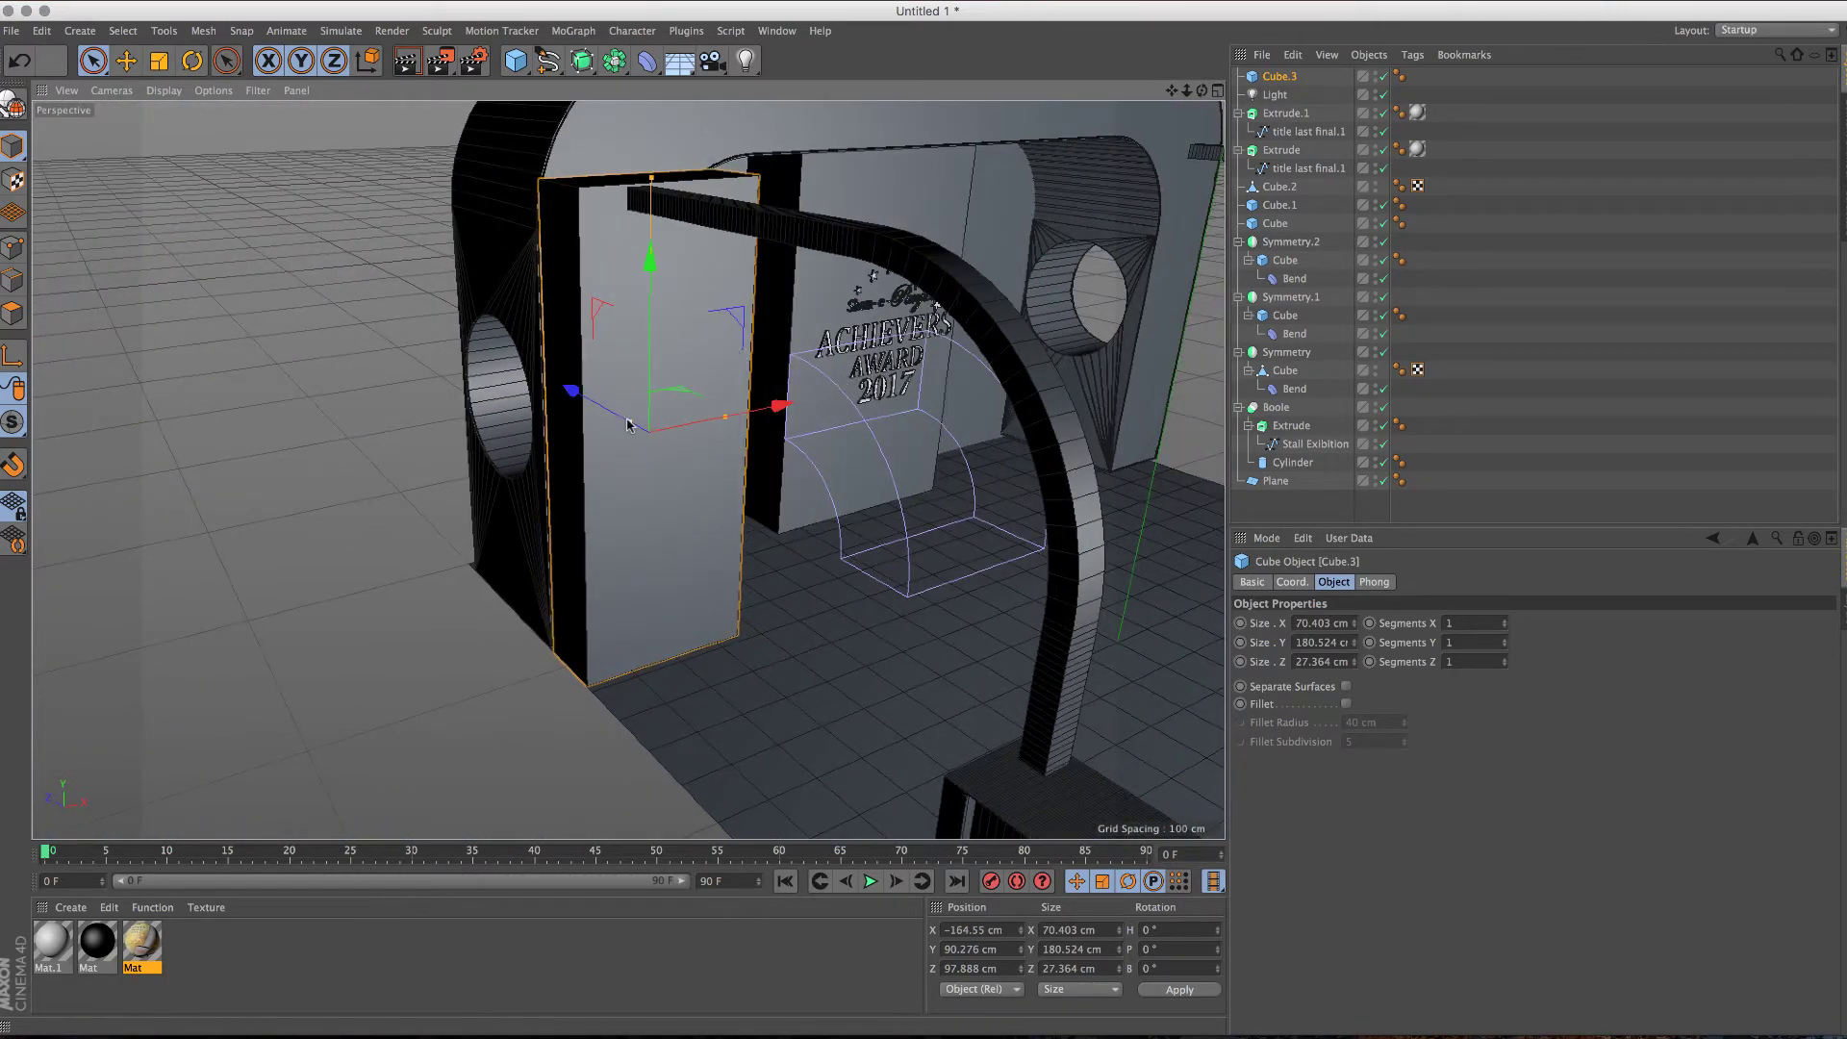
{"action": "left_click_drag", "start_coordinate": [627, 424], "coordinate": [598, 408]}
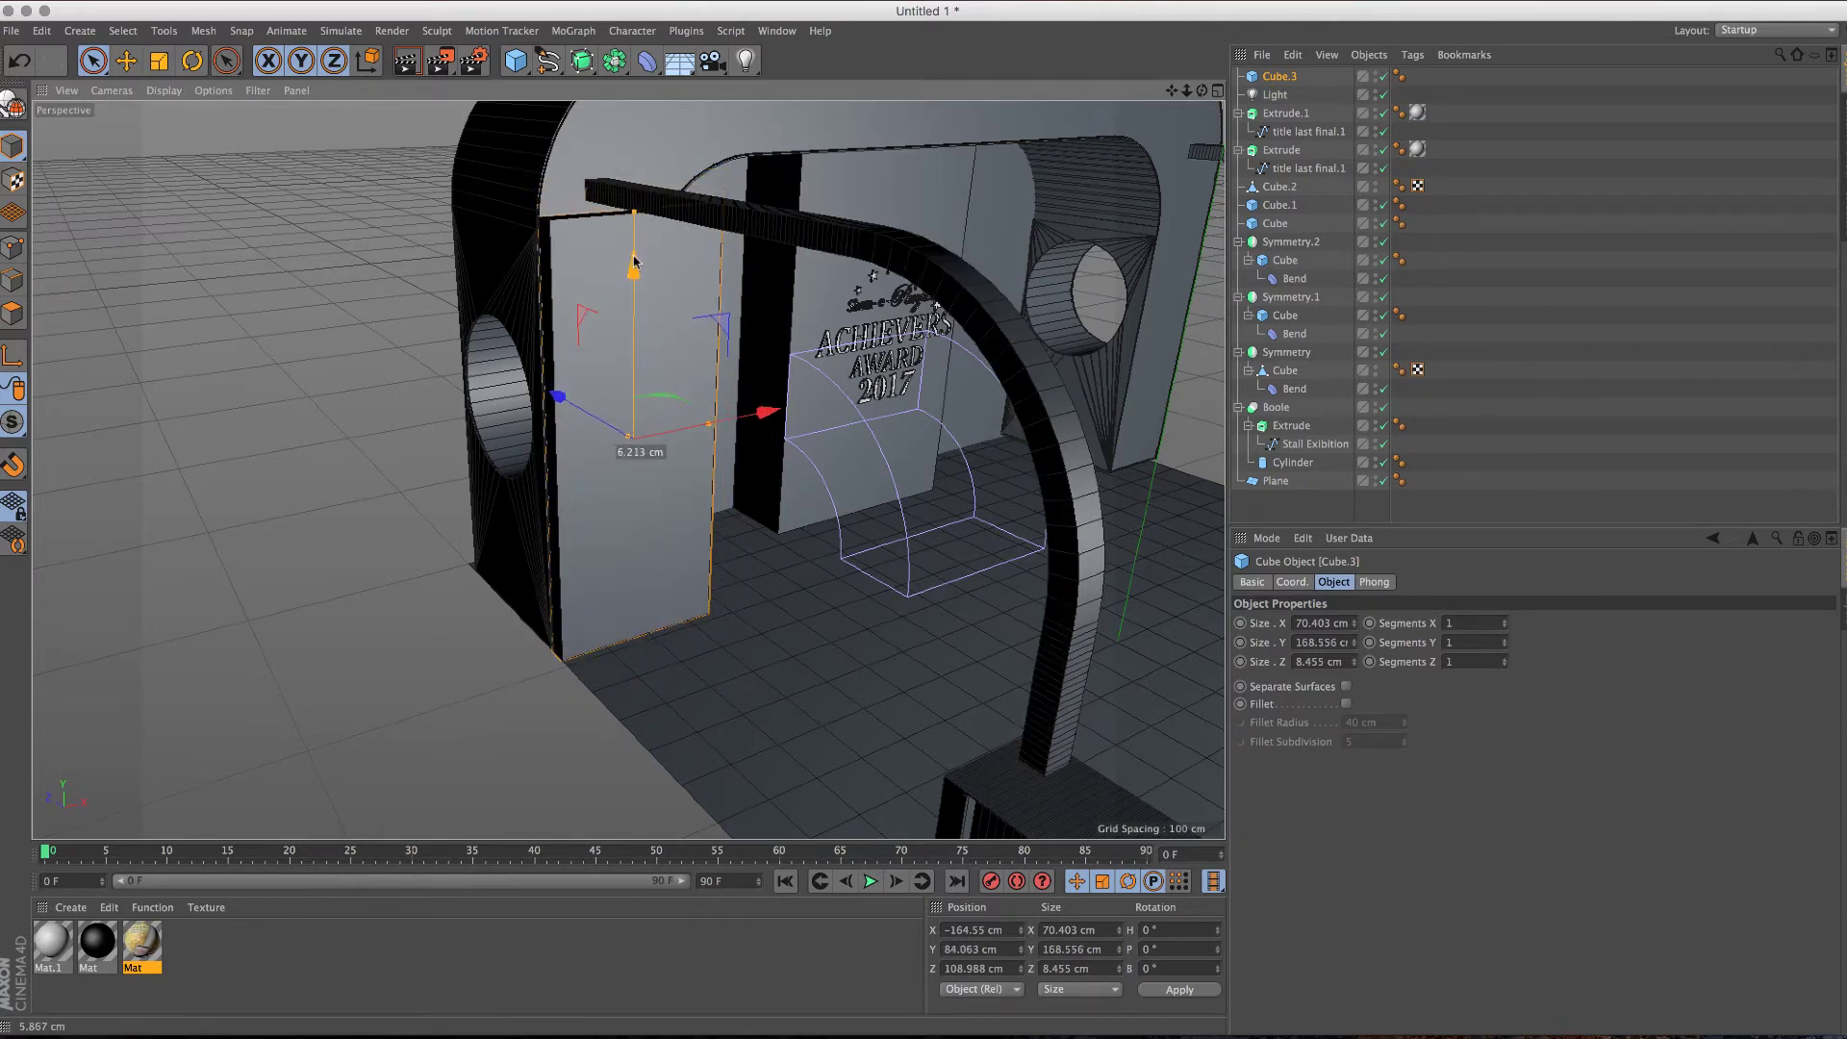
{"action": "mouse_move", "coordinate": [660, 319]}
{"action": "left_mouse_down", "text": "alt"}
{"action": "mouse_move", "coordinate": [553, 319]}
{"action": "mouse_move", "coordinate": [717, 453]}
{"action": "left_mouse_up", "text": "alt"}
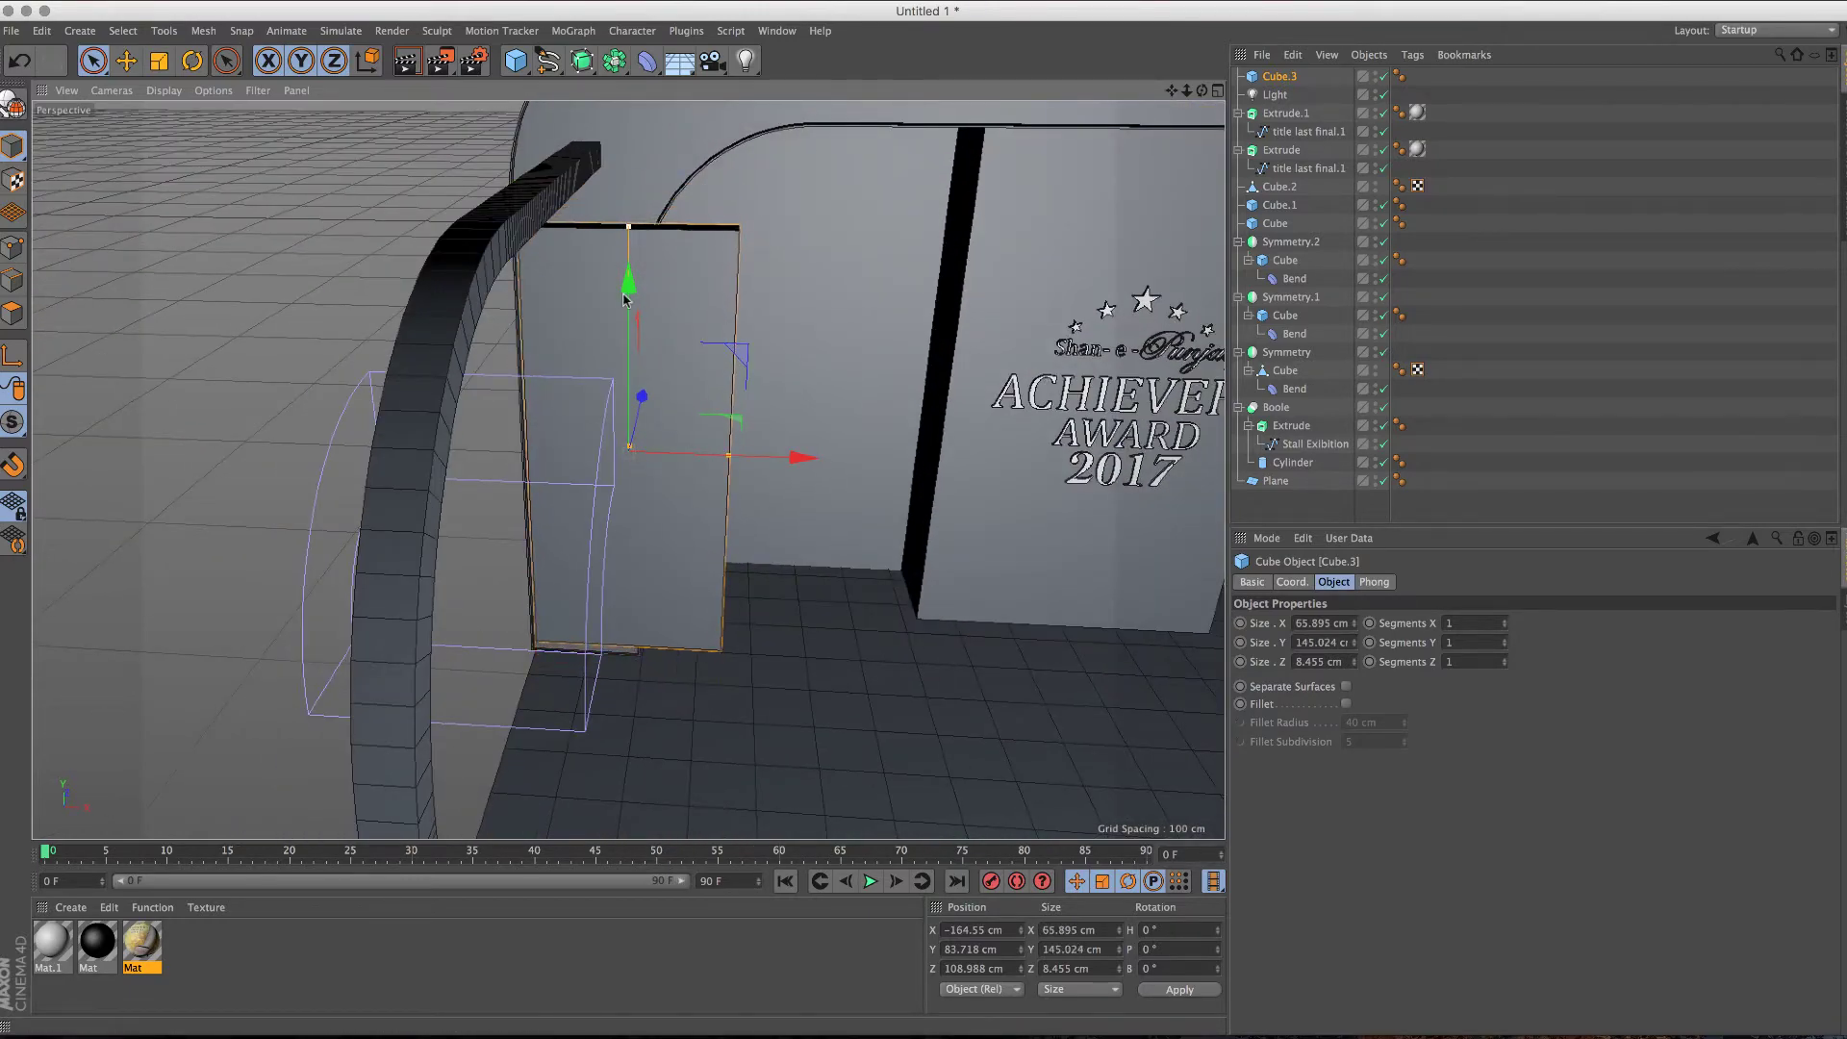
{"action": "left_click_drag", "start_coordinate": [623, 299], "coordinate": [627, 325]}
{"action": "left_click_drag", "start_coordinate": [781, 479], "coordinate": [962, 384]}
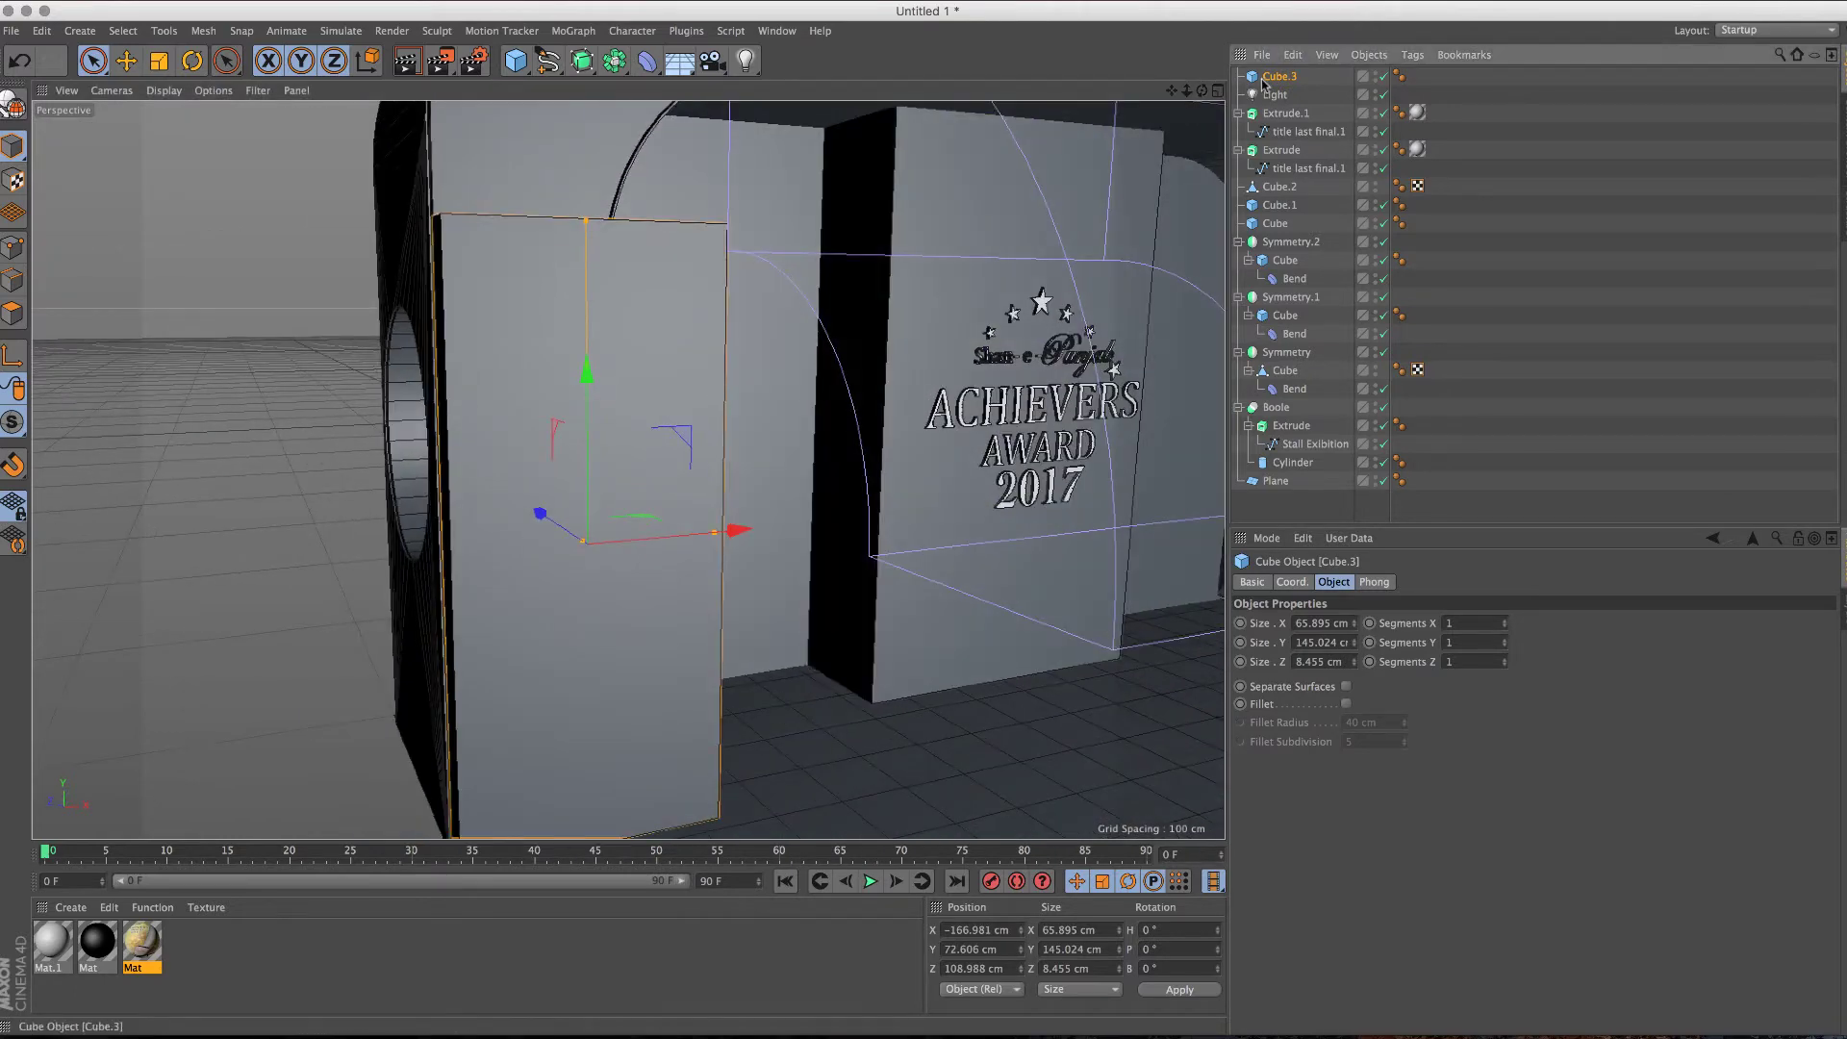
{"action": "key", "text": "c"}
{"action": "left_click_drag", "start_coordinate": [673, 433], "coordinate": [750, 481], "text": "alt"}
Step: Apply the award poster image from Finder to Cube.3's polygon face
{"action": "left_click", "coordinate": [13, 312]}
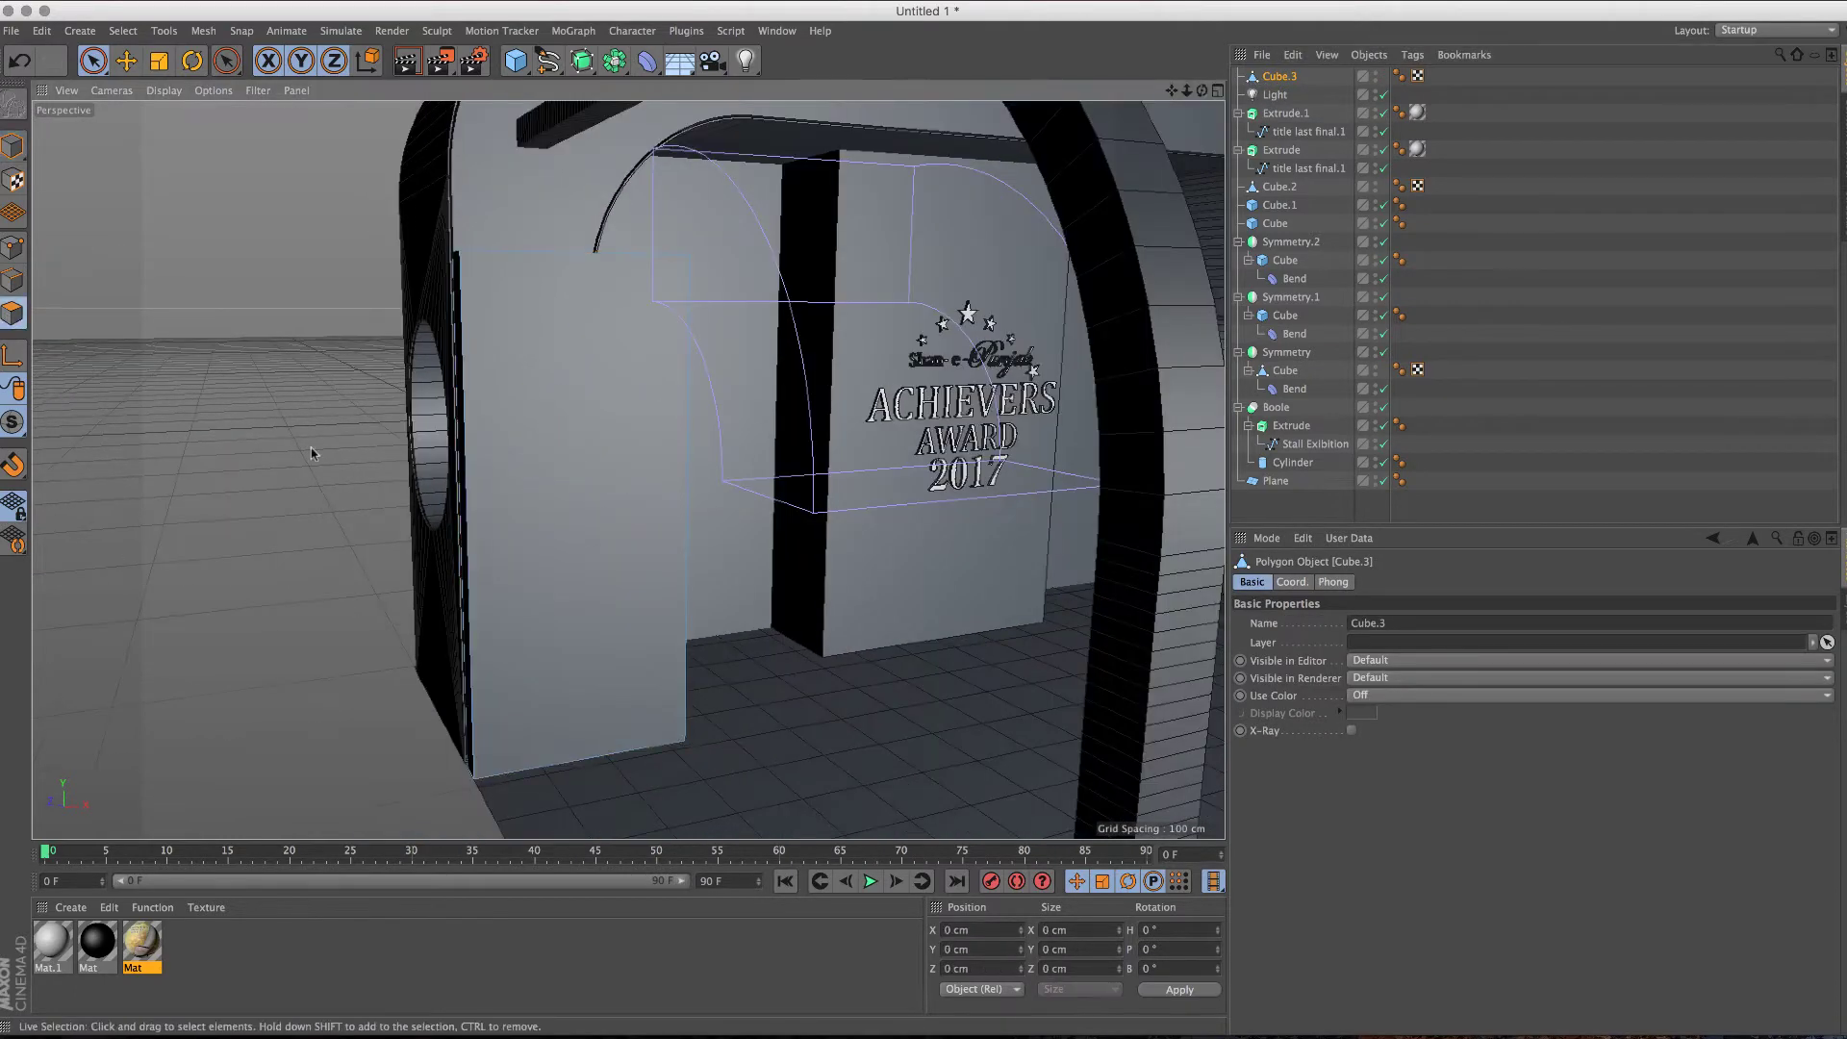
{"action": "key", "text": "super+Tab"}
{"action": "key", "text": "super+shift+Tab"}
{"action": "mouse_move", "coordinate": [1215, 240]}
{"action": "left_mouse_down"}
{"action": "mouse_move", "coordinate": [529, 618]}
{"action": "mouse_move", "coordinate": [533, 558]}
{"action": "mouse_move", "coordinate": [461, 511]}
{"action": "left_mouse_up"}
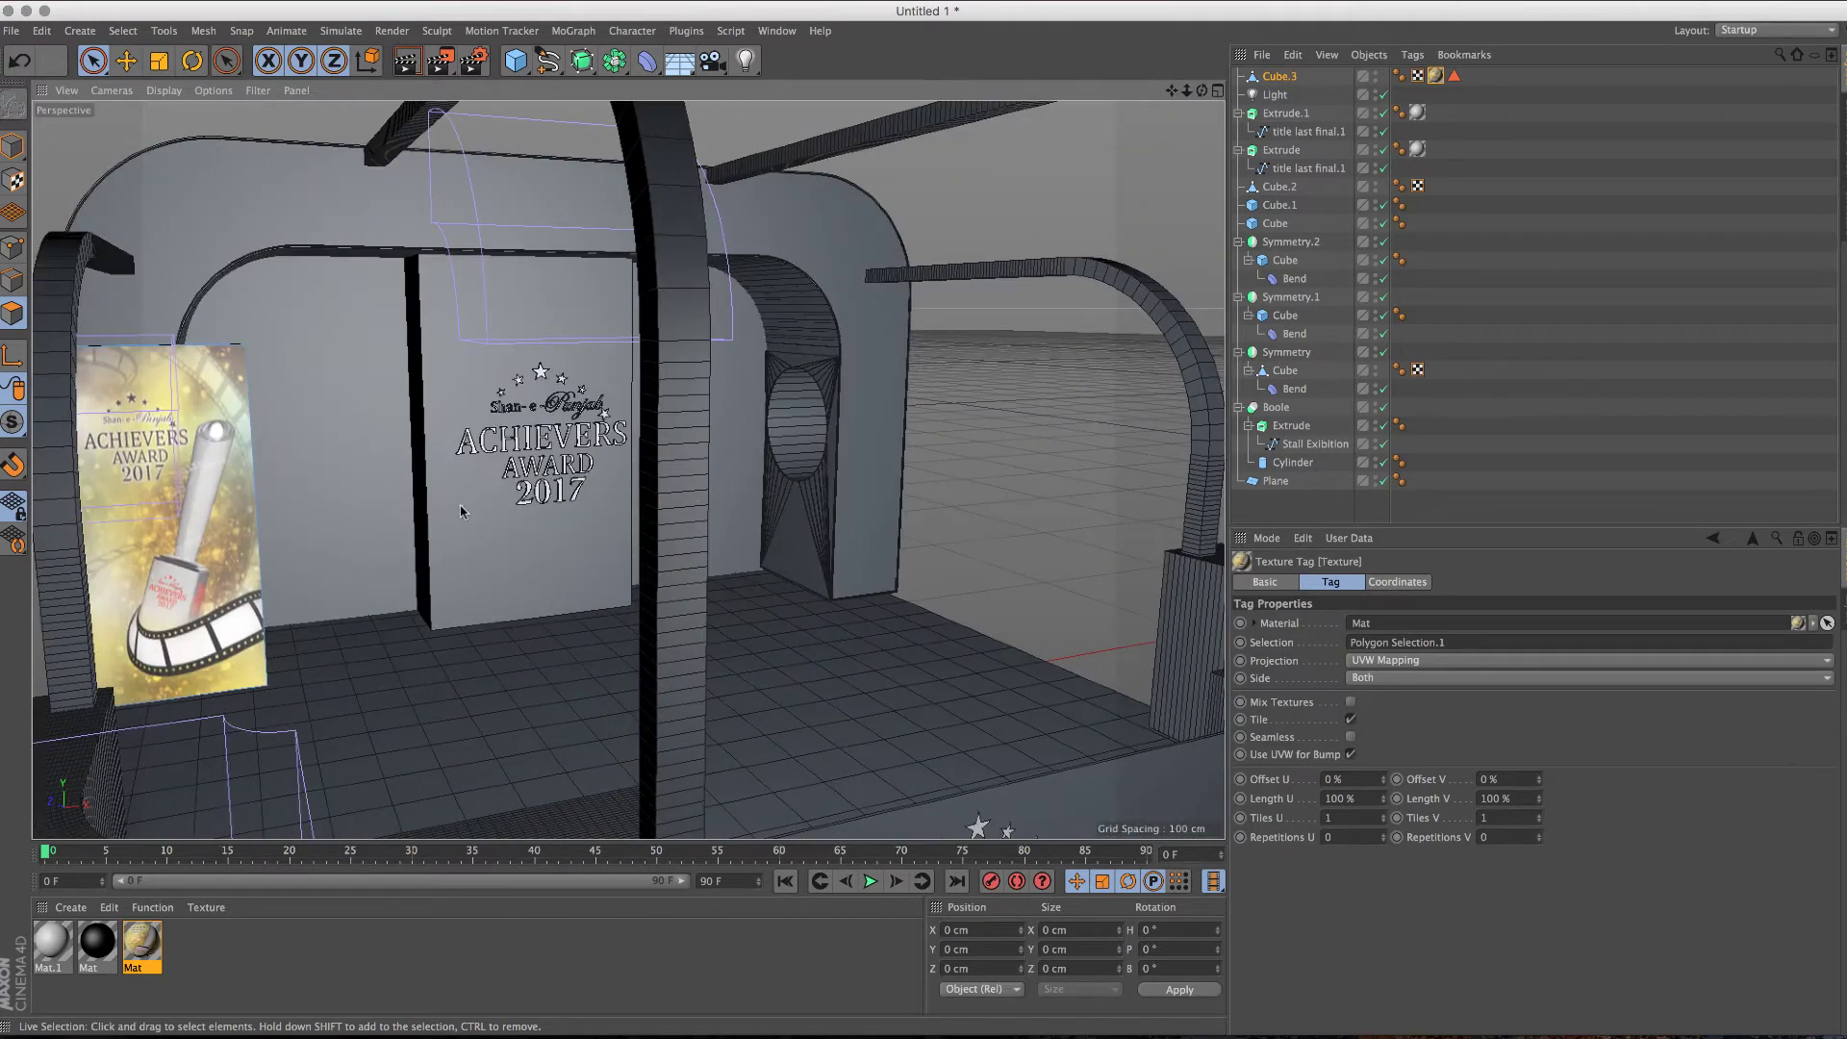
Step: Copy the poster board as Cube.4 and move it to the stall's right side
{"action": "left_click", "coordinate": [1280, 76]}
{"action": "key", "text": "ctrl+c"}
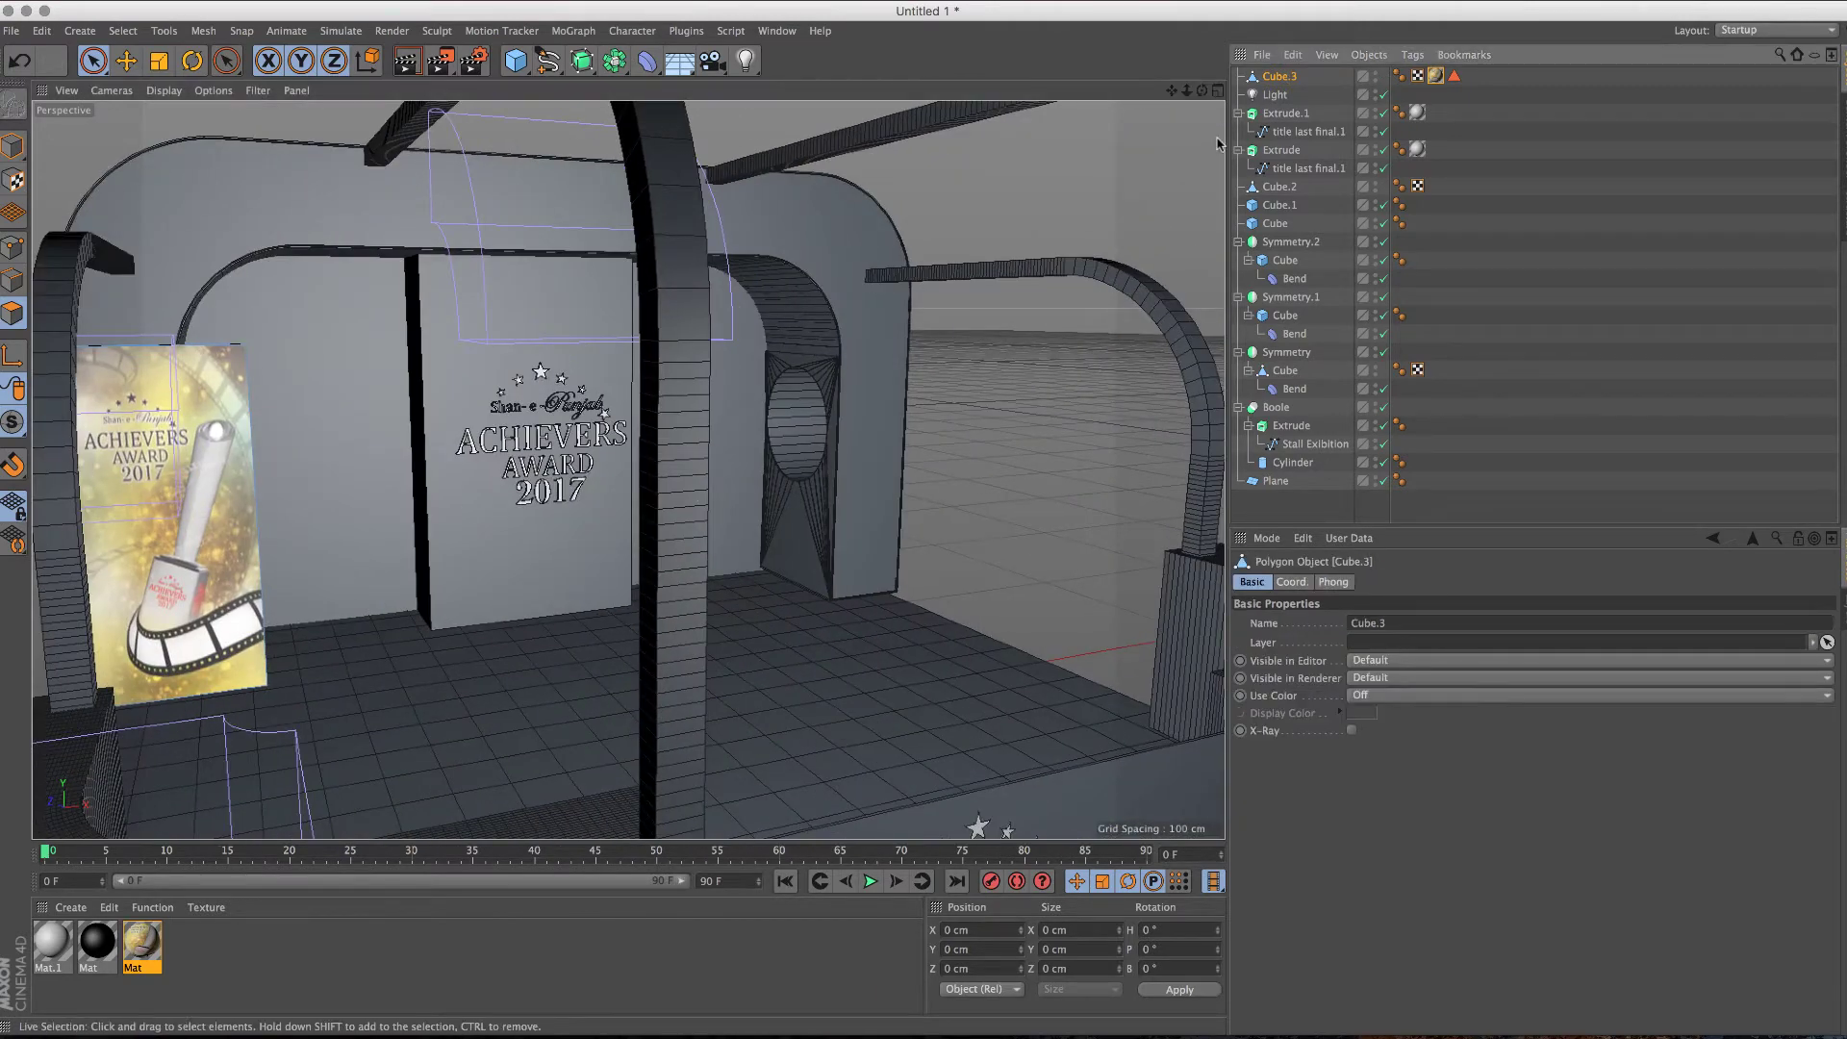
{"action": "key", "text": "ctrl+v"}
{"action": "left_click", "coordinate": [94, 61]}
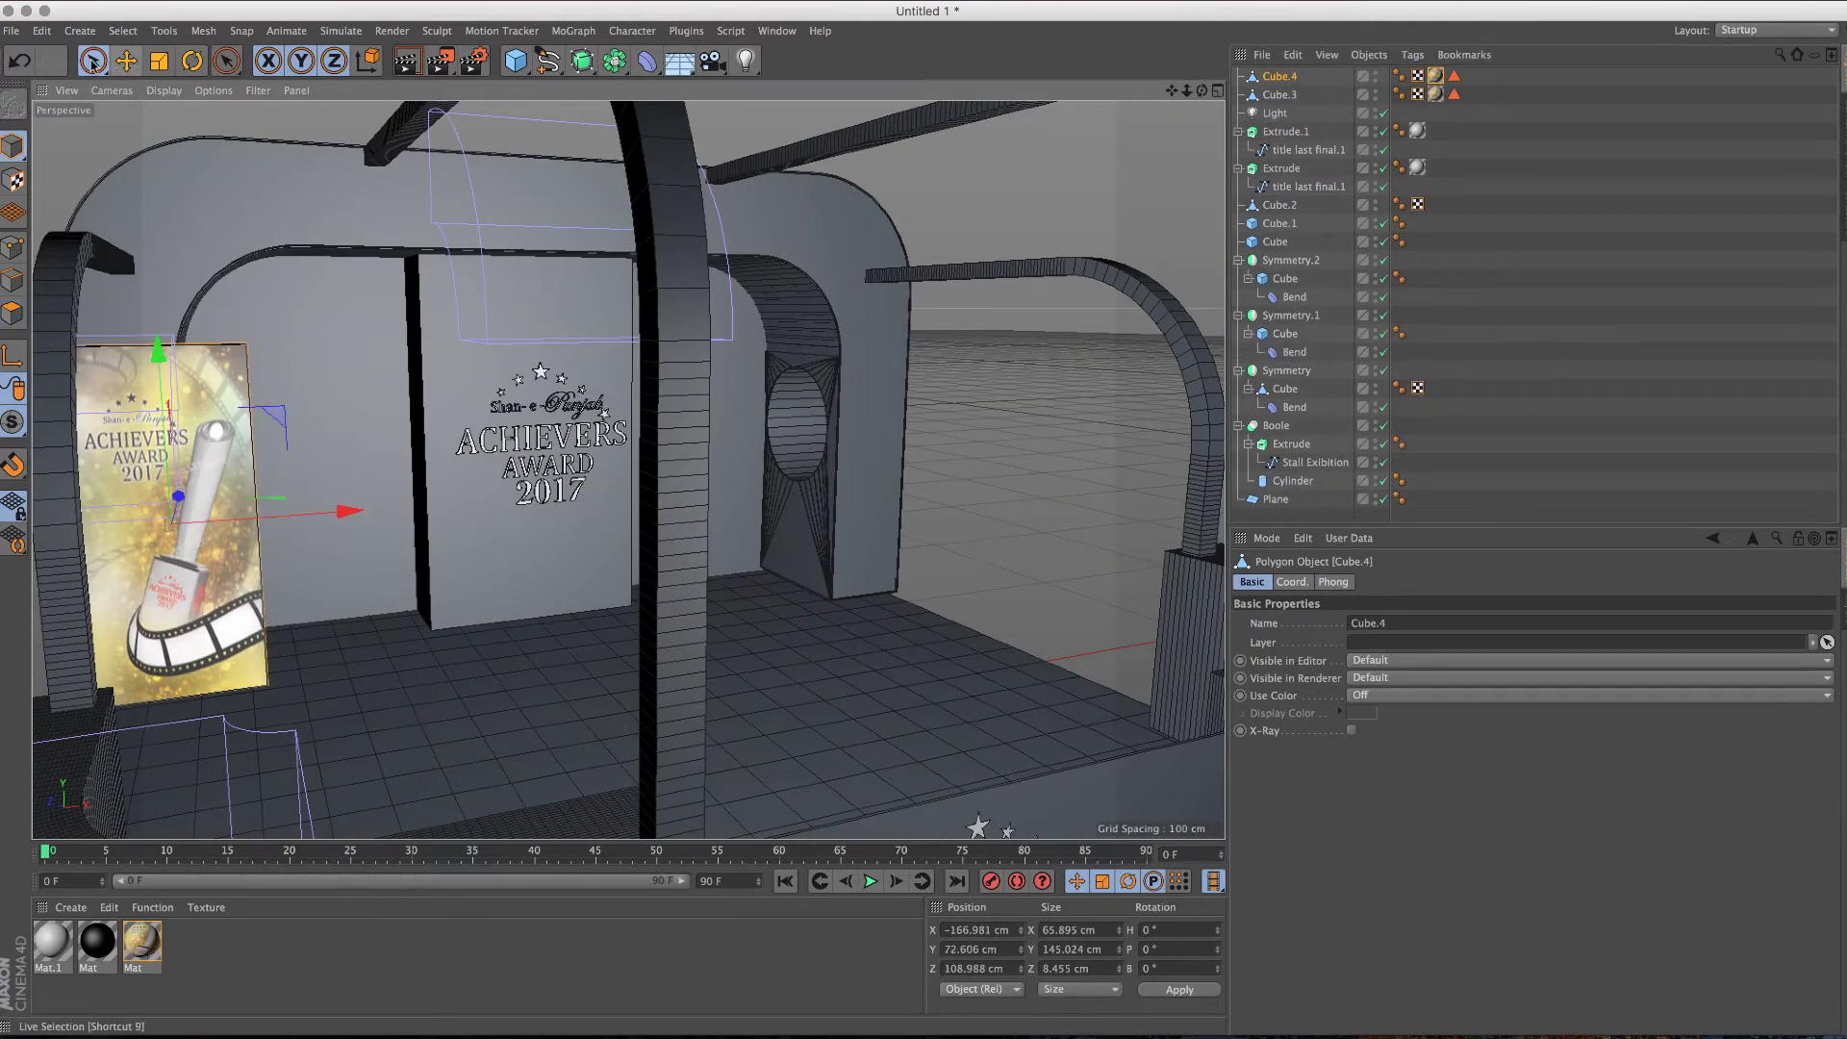
{"action": "mouse_move", "coordinate": [346, 508]}
{"action": "left_mouse_down"}
{"action": "mouse_move", "coordinate": [989, 488]}
{"action": "mouse_move", "coordinate": [818, 577]}
{"action": "mouse_move", "coordinate": [810, 617]}
{"action": "left_mouse_up"}
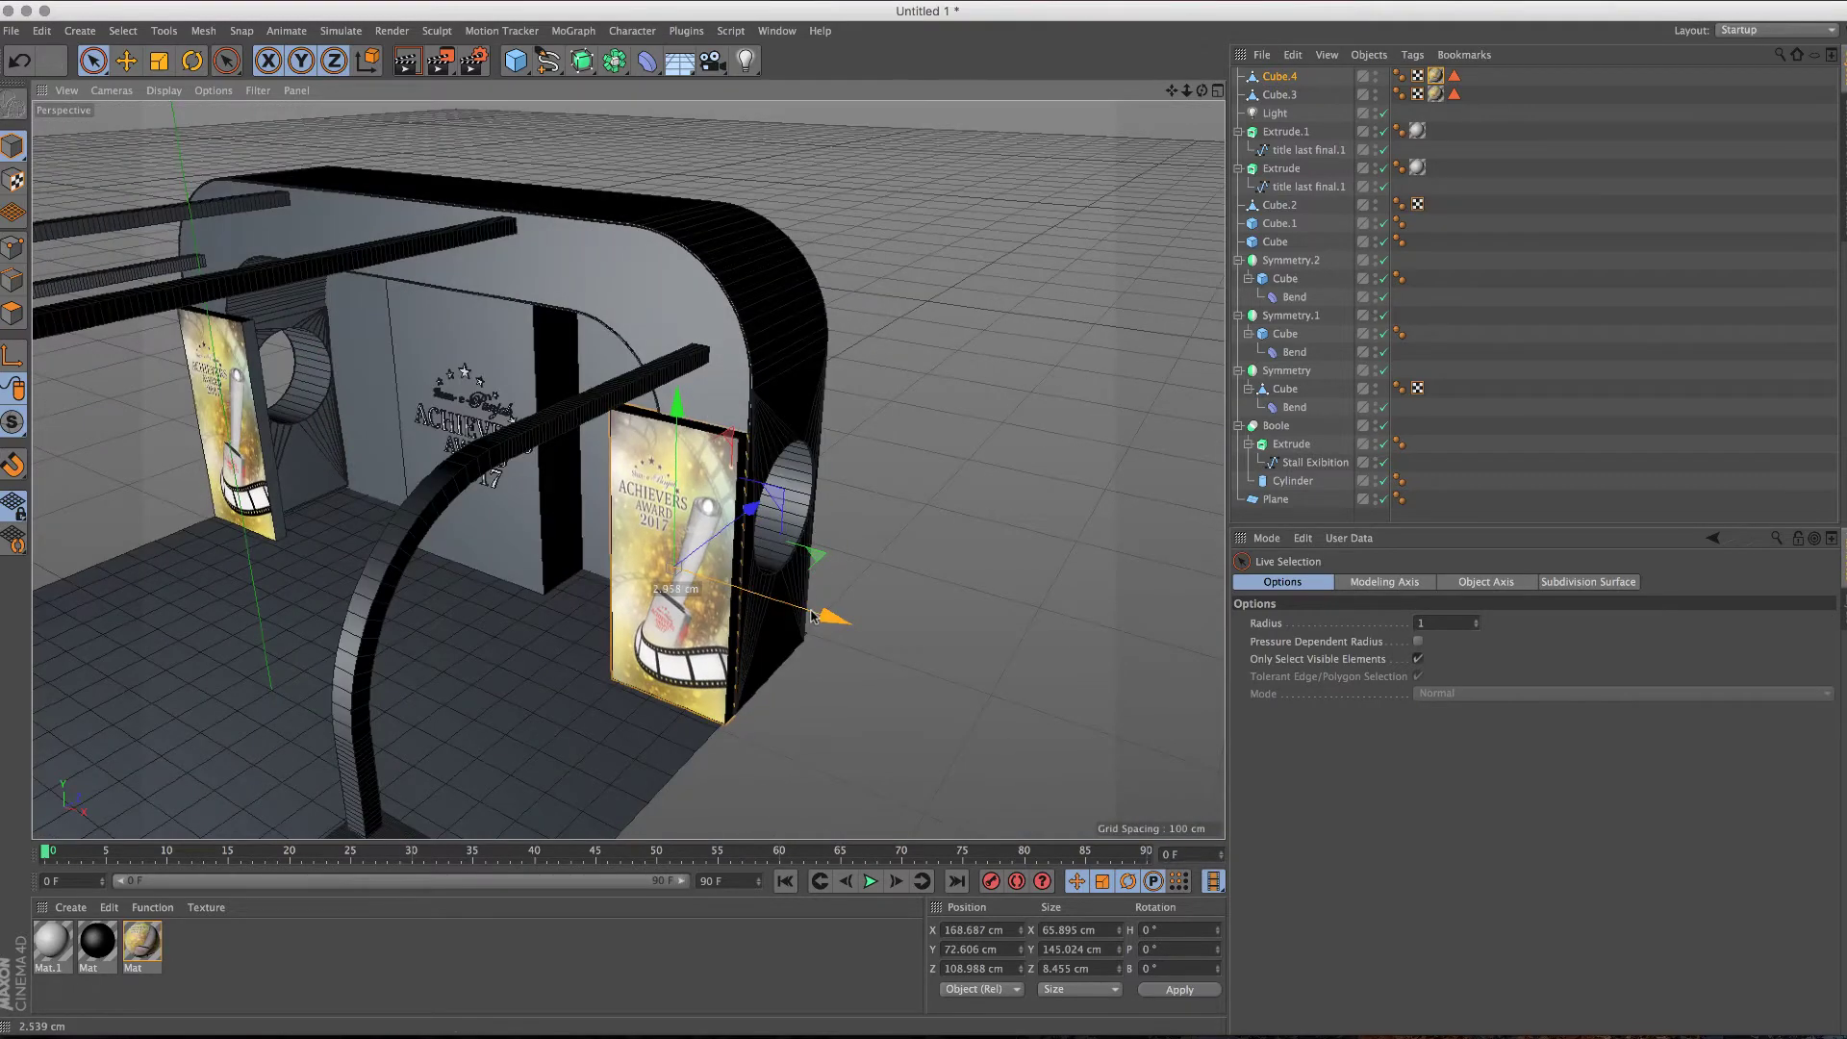
Step: Nudge the back-wall title text slightly to the left
{"action": "left_click_drag", "start_coordinate": [641, 567], "coordinate": [643, 500], "text": "alt"}
{"action": "scroll", "coordinate": [640, 498], "scroll_direction": "up", "scroll_amount": 5}
{"action": "scroll", "coordinate": [720, 492], "scroll_direction": "down", "scroll_amount": 4}
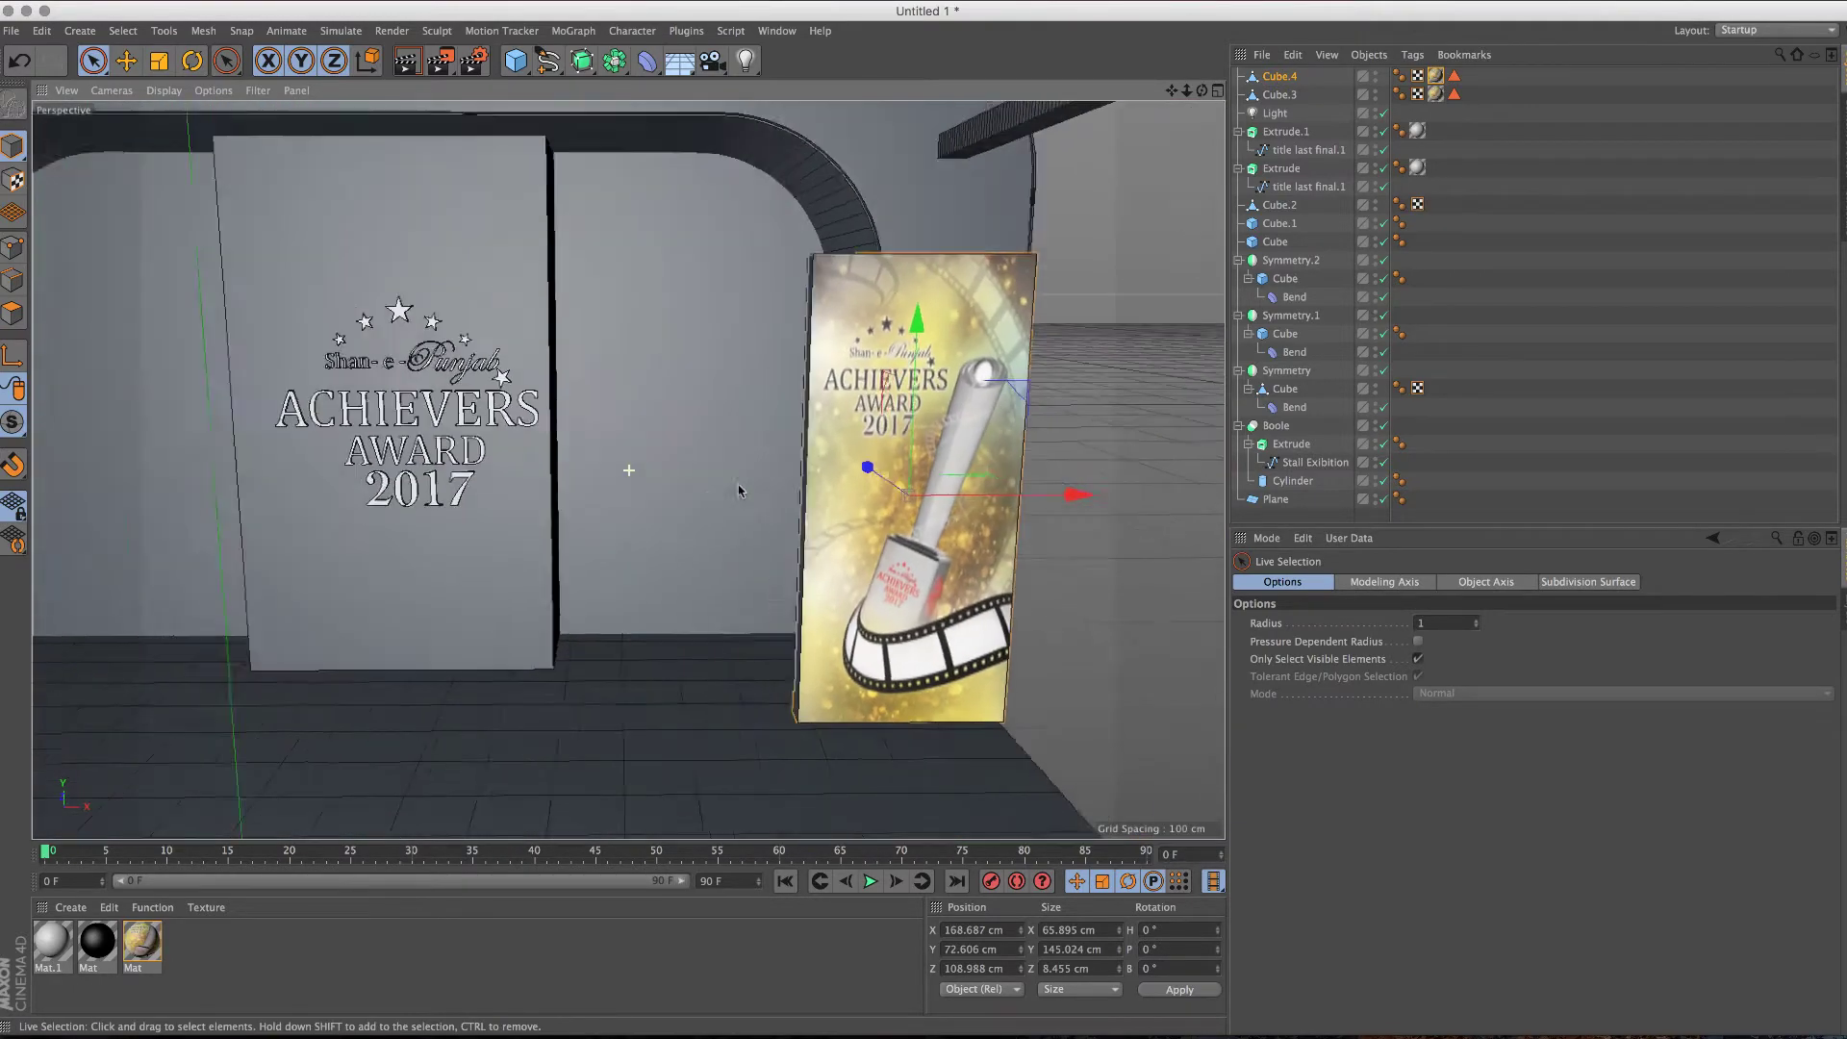
{"action": "scroll", "coordinate": [719, 509], "scroll_direction": "down", "scroll_amount": 3}
{"action": "left_click", "coordinate": [616, 428]}
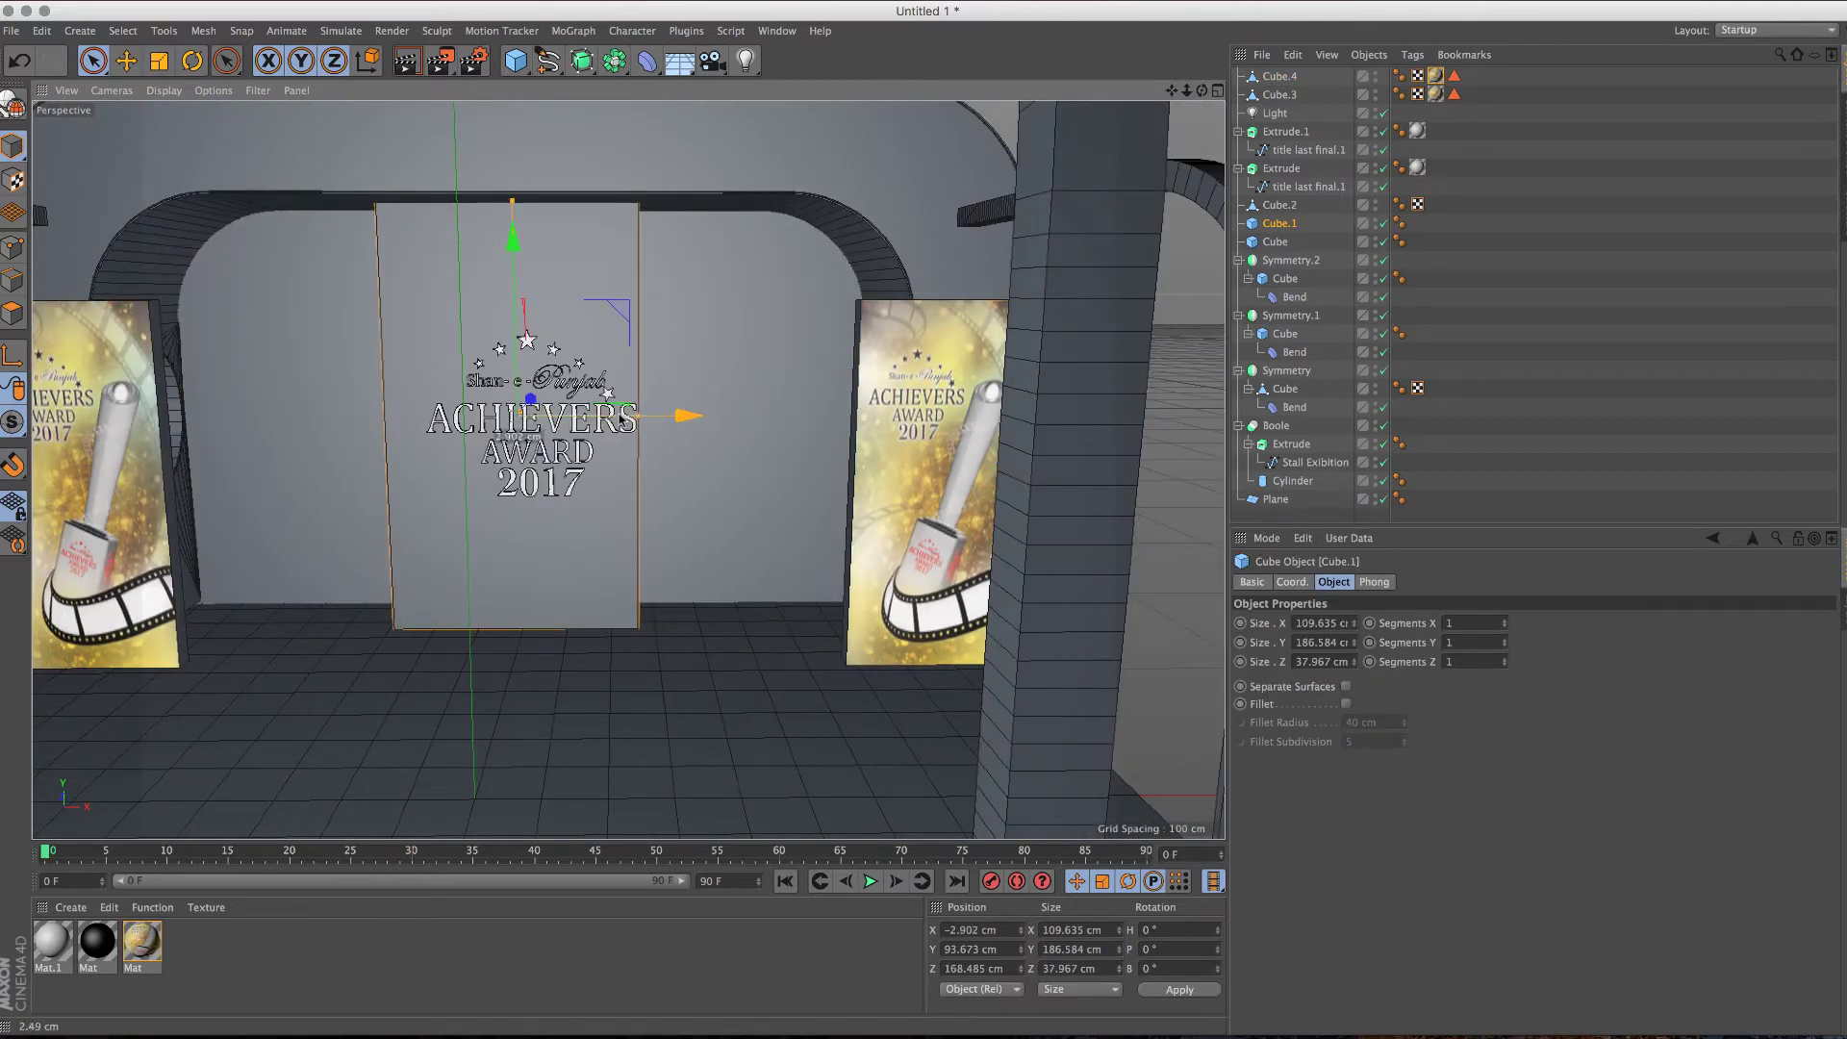
{"action": "left_click", "coordinate": [615, 428]}
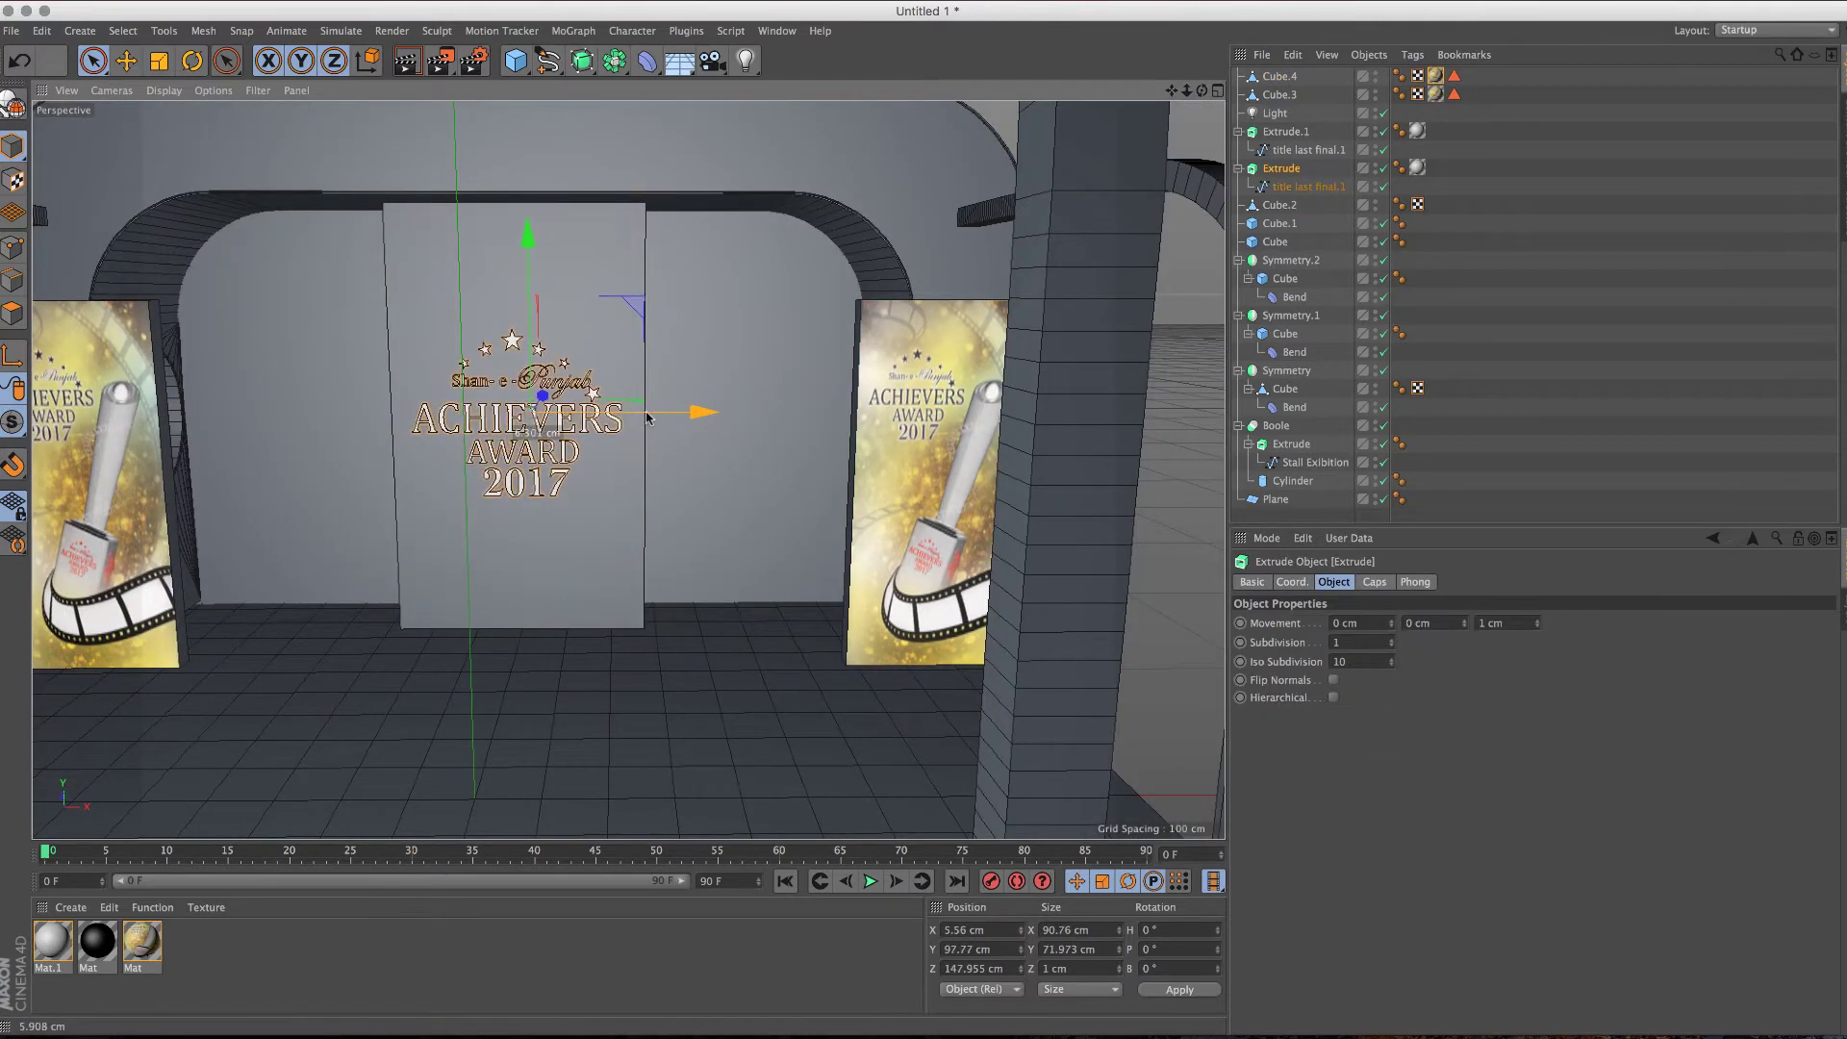
{"action": "mouse_move", "coordinate": [577, 465]}
{"action": "left_mouse_down"}
{"action": "mouse_move", "coordinate": [558, 491]}
{"action": "mouse_move", "coordinate": [583, 512]}
{"action": "mouse_move", "coordinate": [520, 467]}
{"action": "left_mouse_up"}
Step: Render a preview of the stall from the front-left
{"action": "scroll", "coordinate": [566, 465], "scroll_direction": "up", "scroll_amount": 2}
{"action": "scroll", "coordinate": [519, 468], "scroll_direction": "down", "scroll_amount": 3}
{"action": "scroll", "coordinate": [596, 470], "scroll_direction": "up", "scroll_amount": 1}
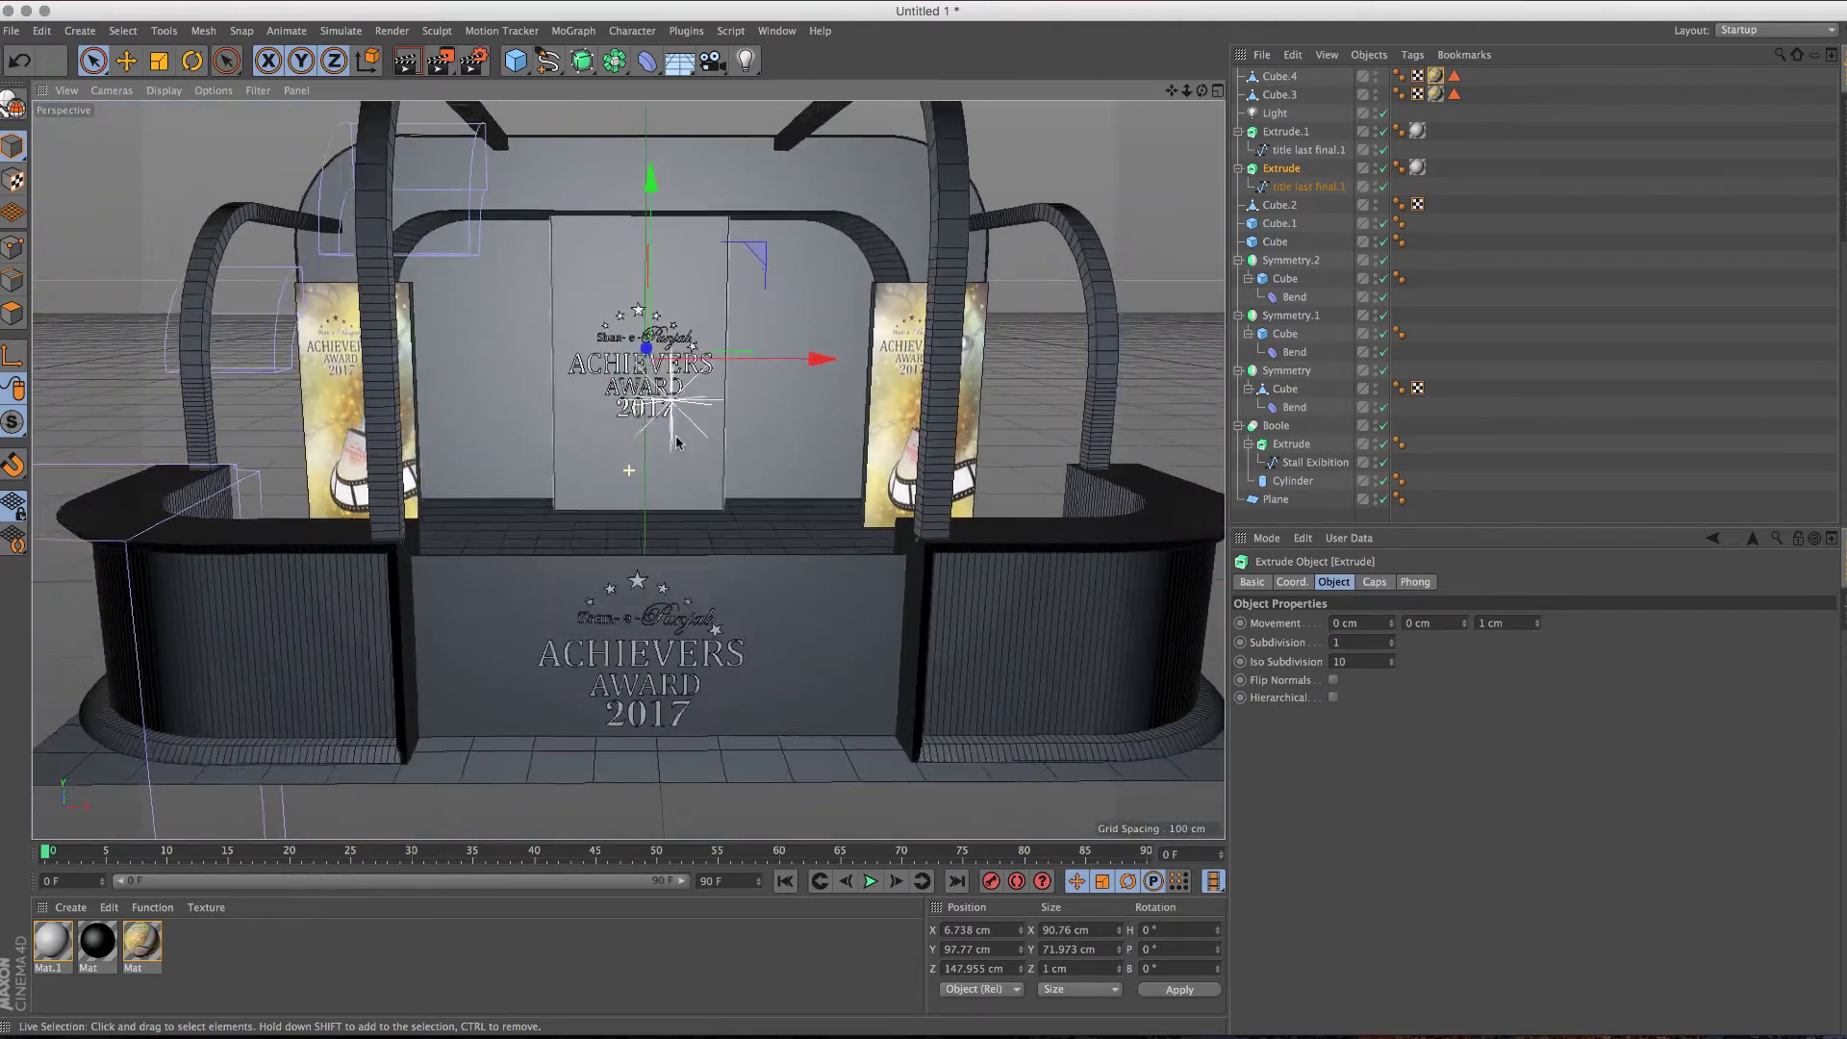
{"action": "scroll", "coordinate": [681, 471], "scroll_direction": "up", "scroll_amount": 1}
{"action": "left_click_drag", "start_coordinate": [681, 472], "coordinate": [271, 220], "text": "alt"}
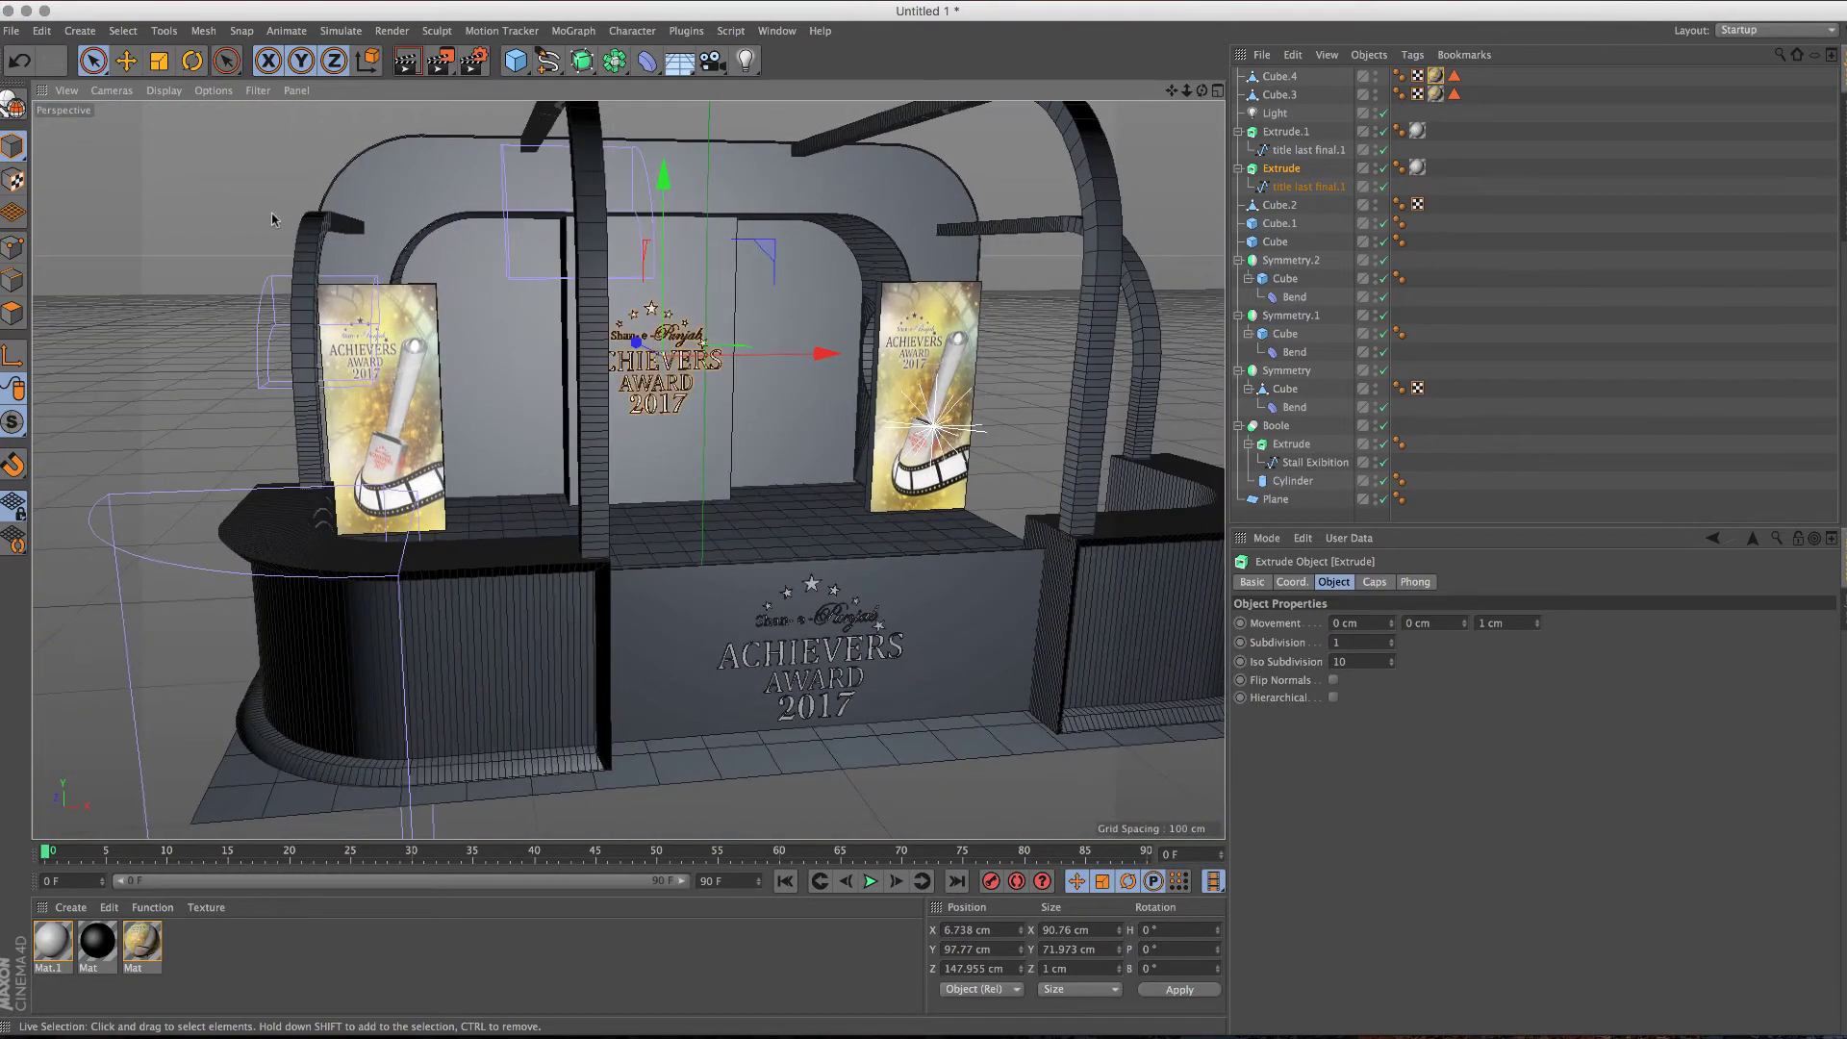
{"action": "left_click", "coordinate": [405, 64]}
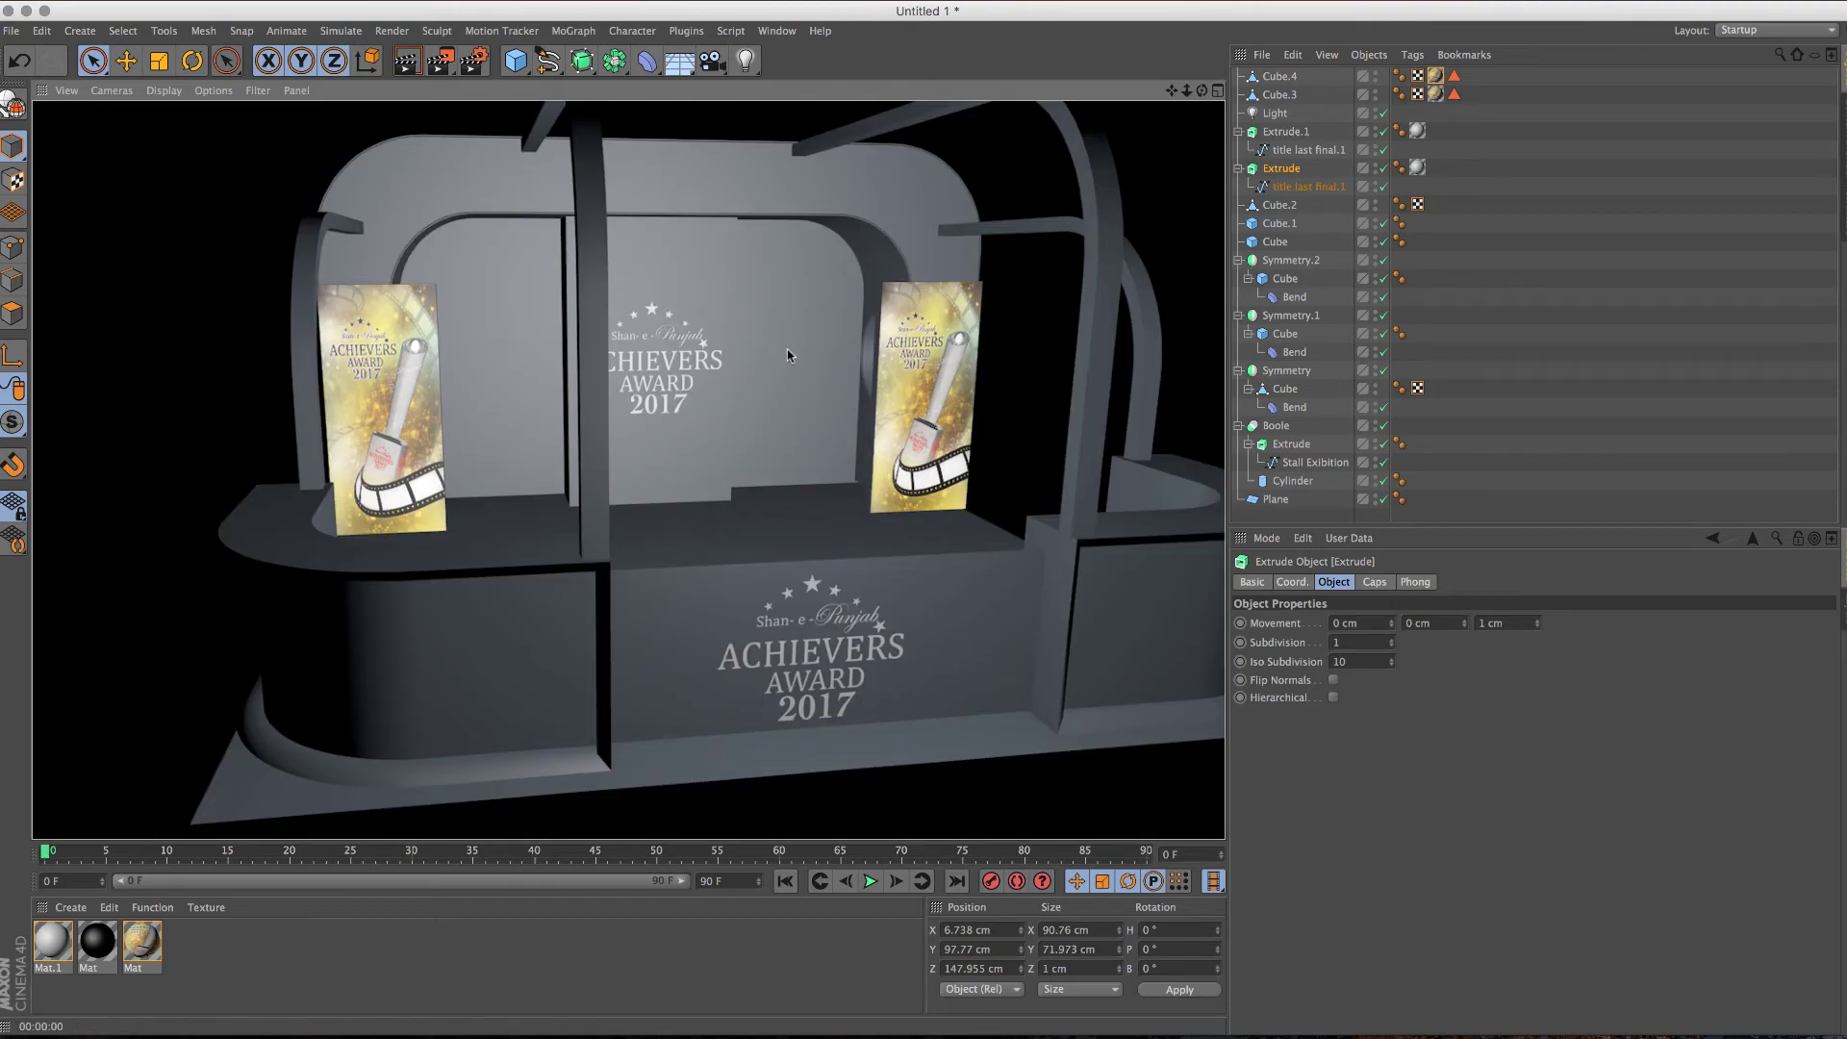
Step: Add a Floor object under the stall and preview the render
{"action": "mouse_move", "coordinate": [704, 443]}
{"action": "left_mouse_down", "text": "alt"}
{"action": "mouse_move", "coordinate": [716, 421]}
{"action": "mouse_move", "coordinate": [536, 144]}
{"action": "left_mouse_up", "text": "alt"}
{"action": "scroll", "coordinate": [717, 420], "scroll_direction": "down", "scroll_amount": 5}
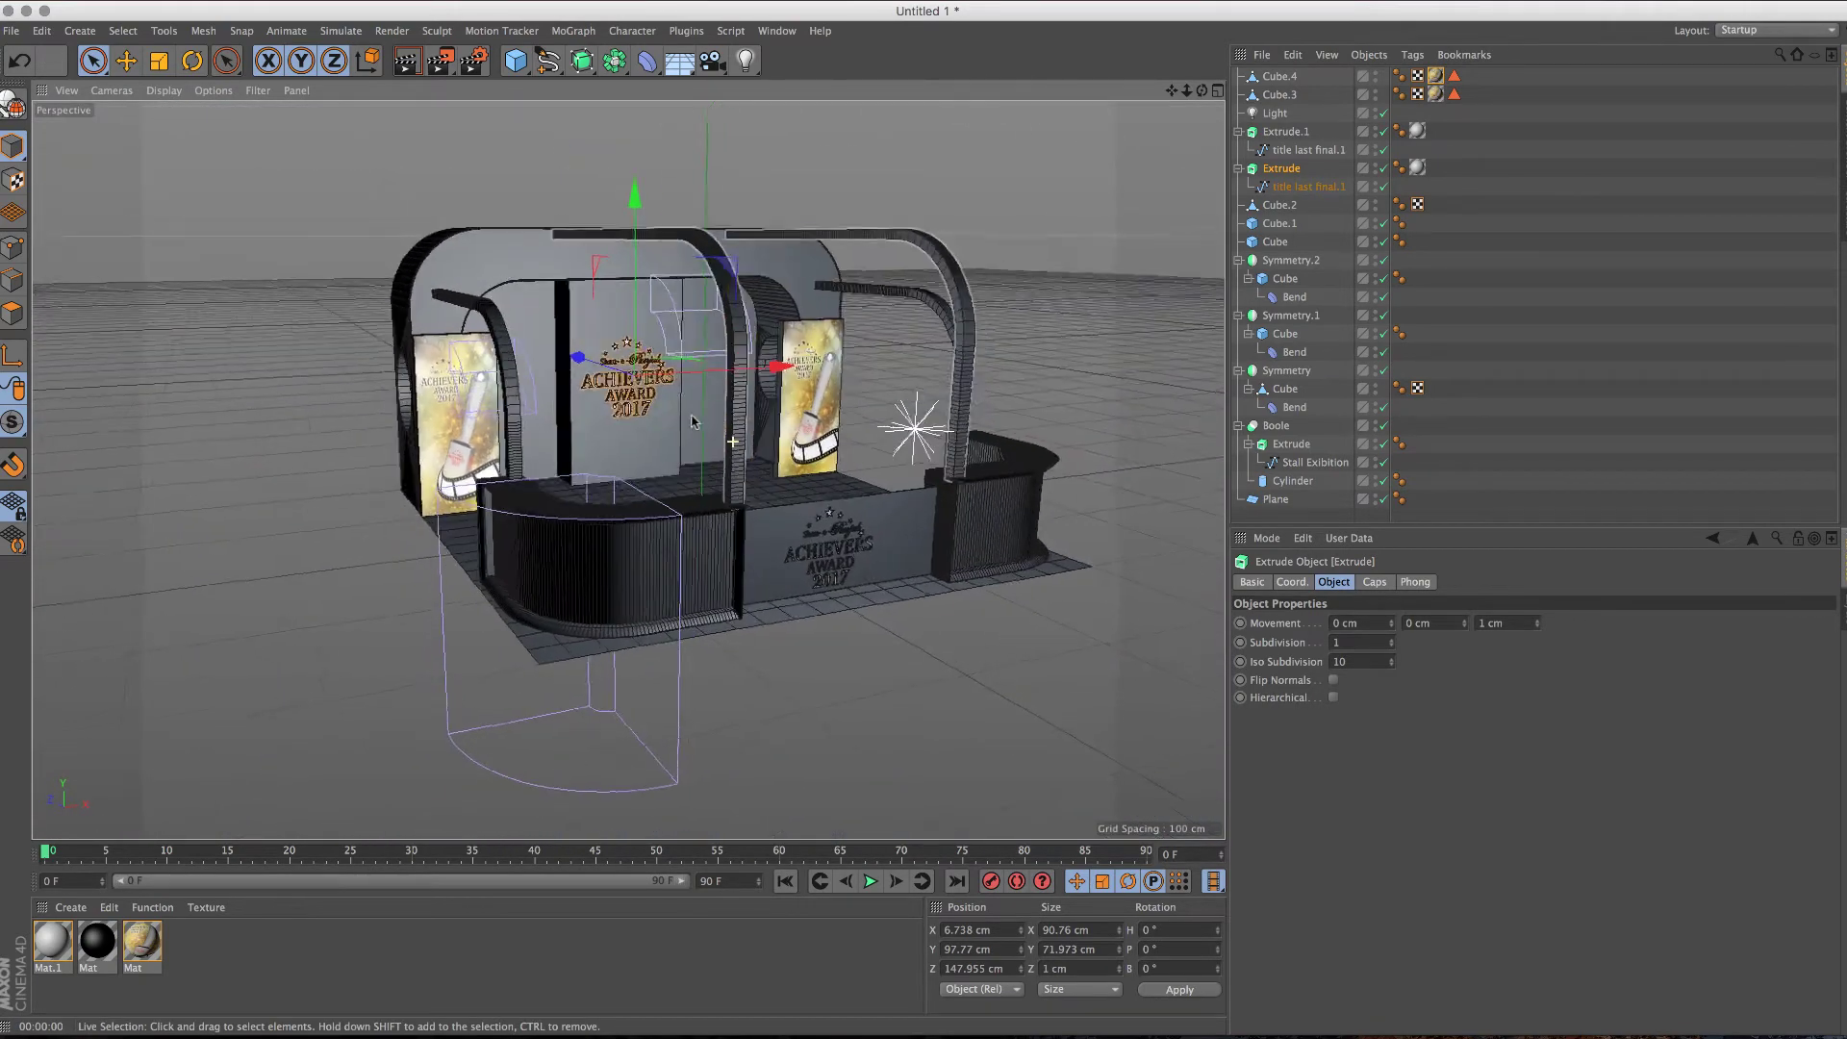
{"action": "left_click", "coordinate": [405, 63]}
{"action": "left_click_drag", "start_coordinate": [967, 311], "coordinate": [841, 338], "text": "alt"}
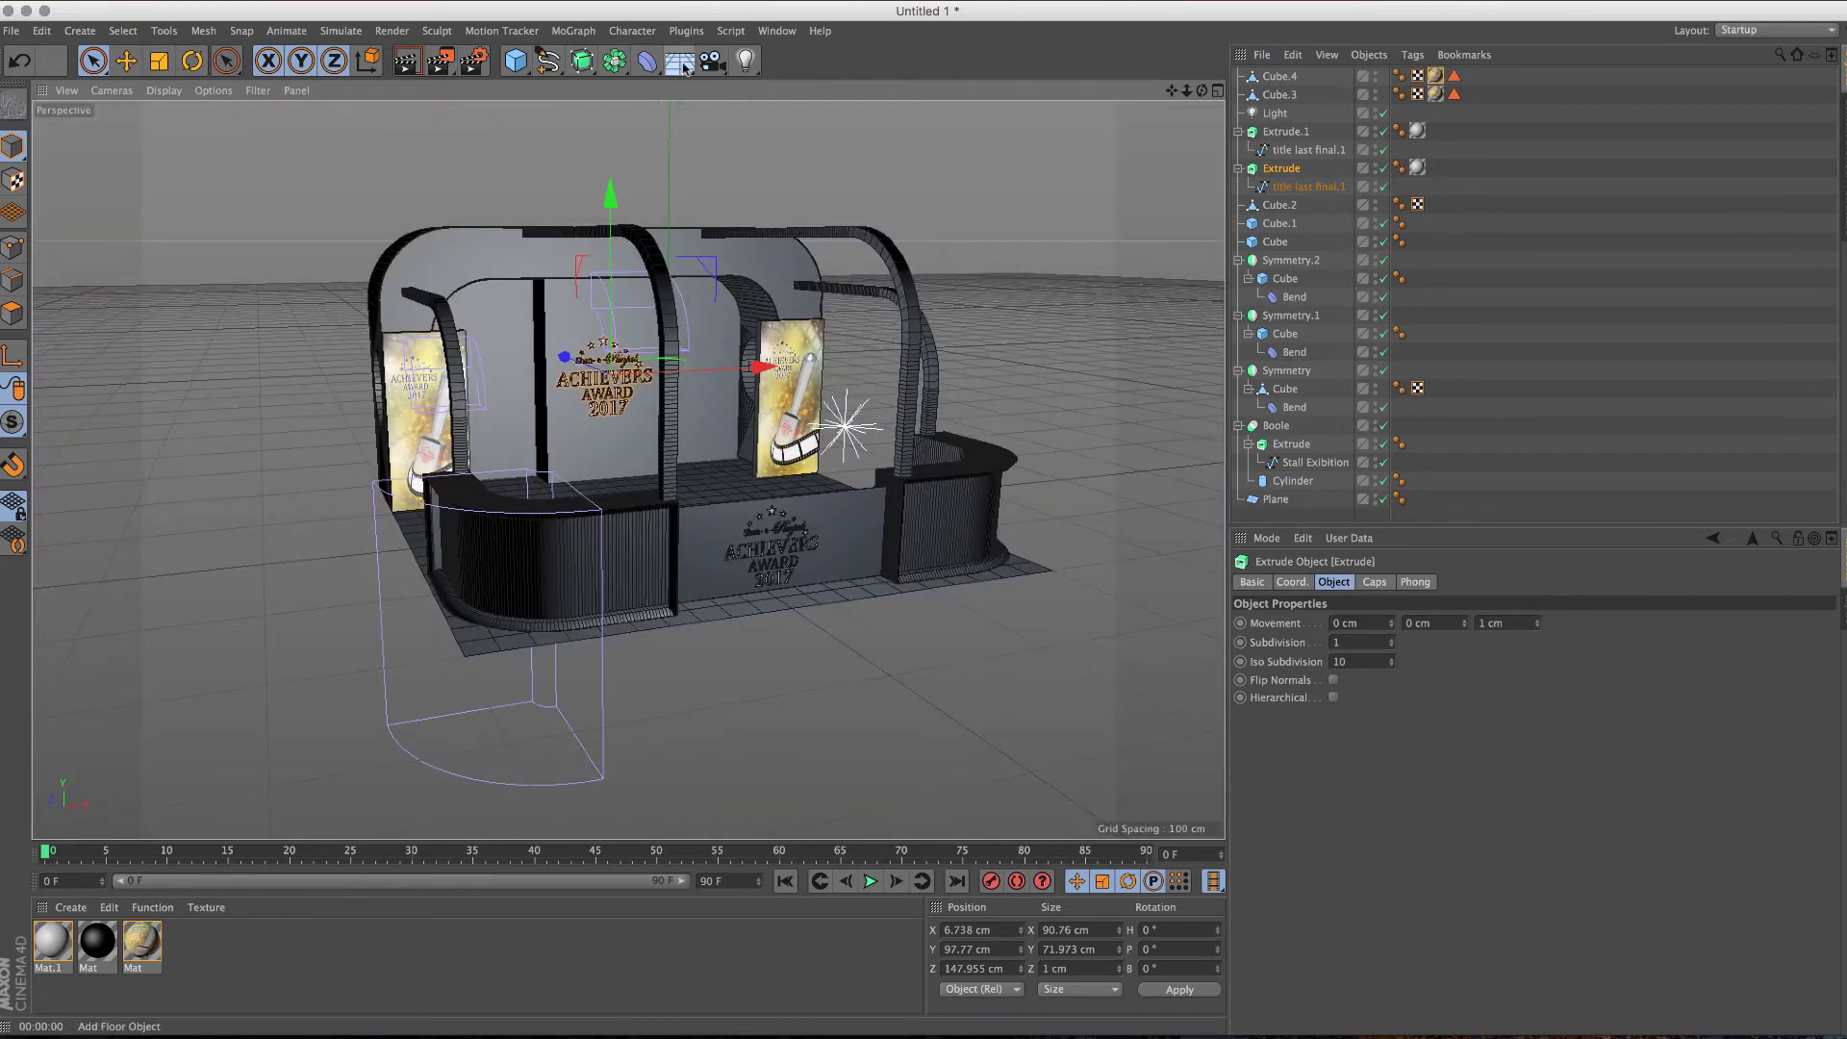
{"action": "left_click", "coordinate": [683, 64]}
{"action": "key", "text": "ctrl+r"}
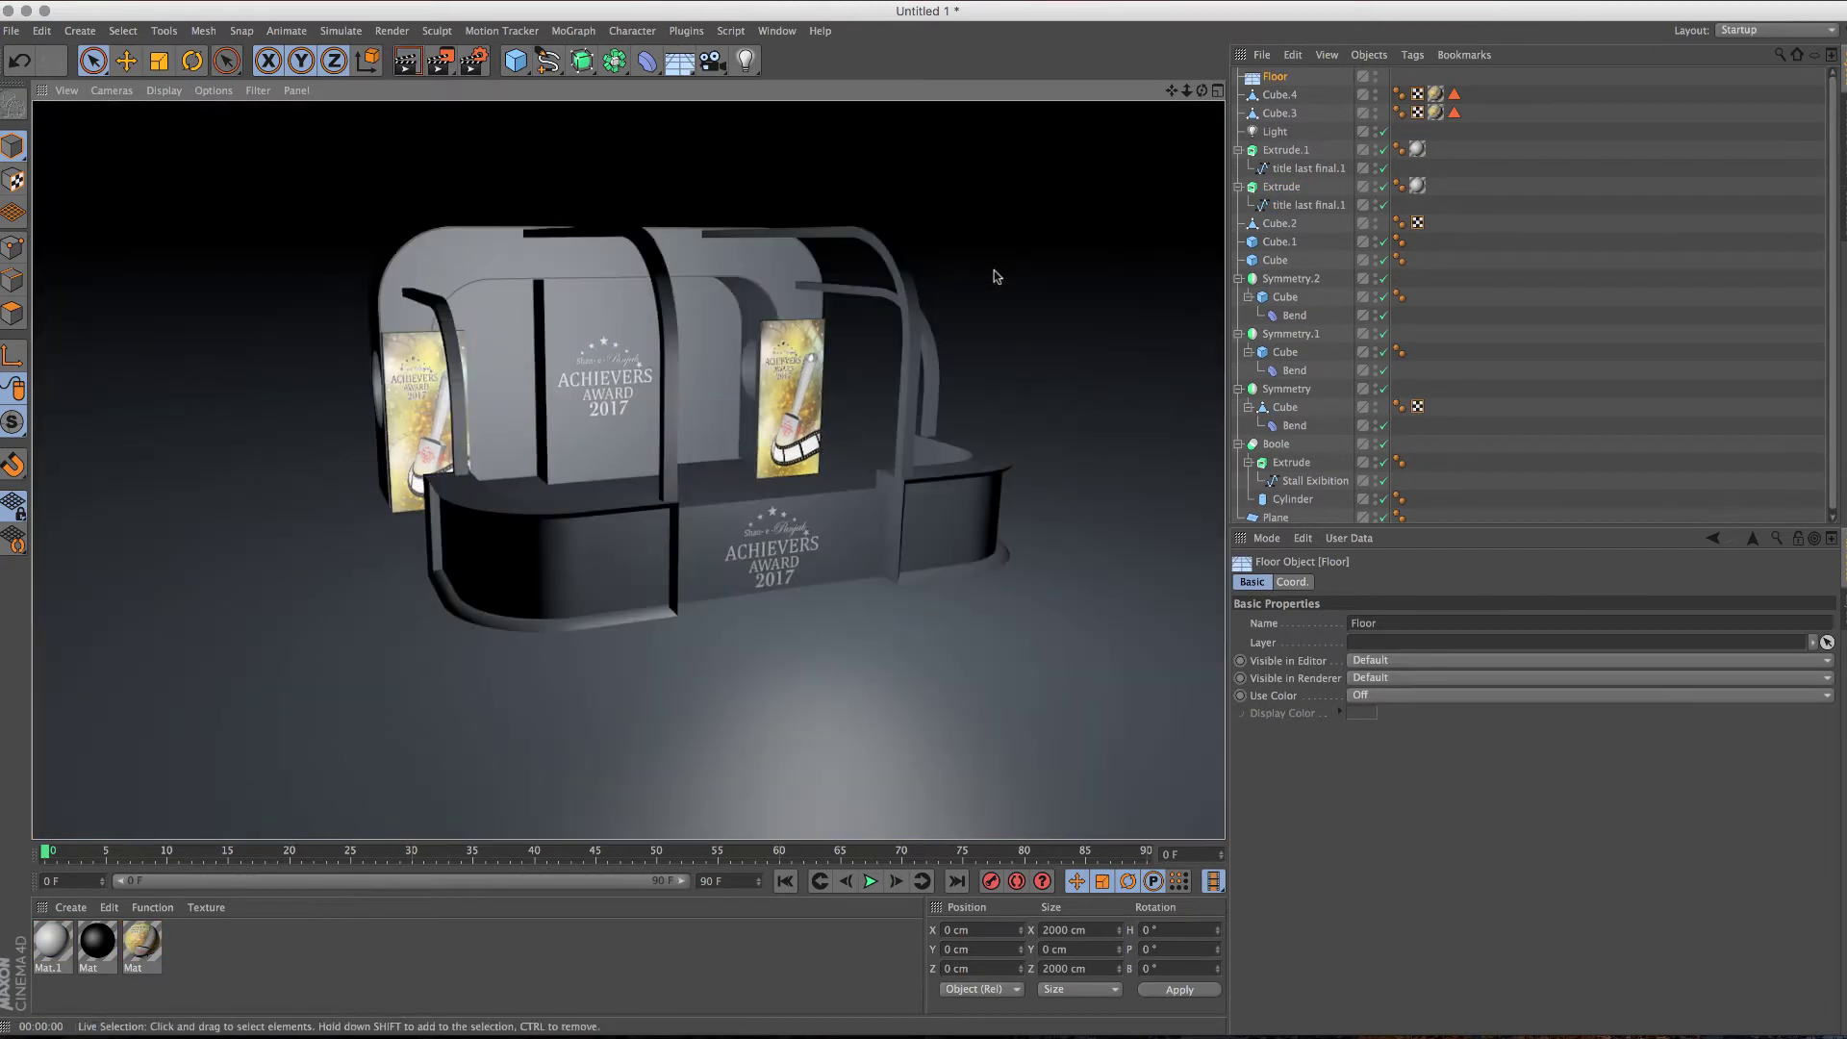
Step: Add a Physical Sky and render sunlit previews from frontal angles
{"action": "left_click_drag", "start_coordinate": [679, 61], "coordinate": [880, 79]}
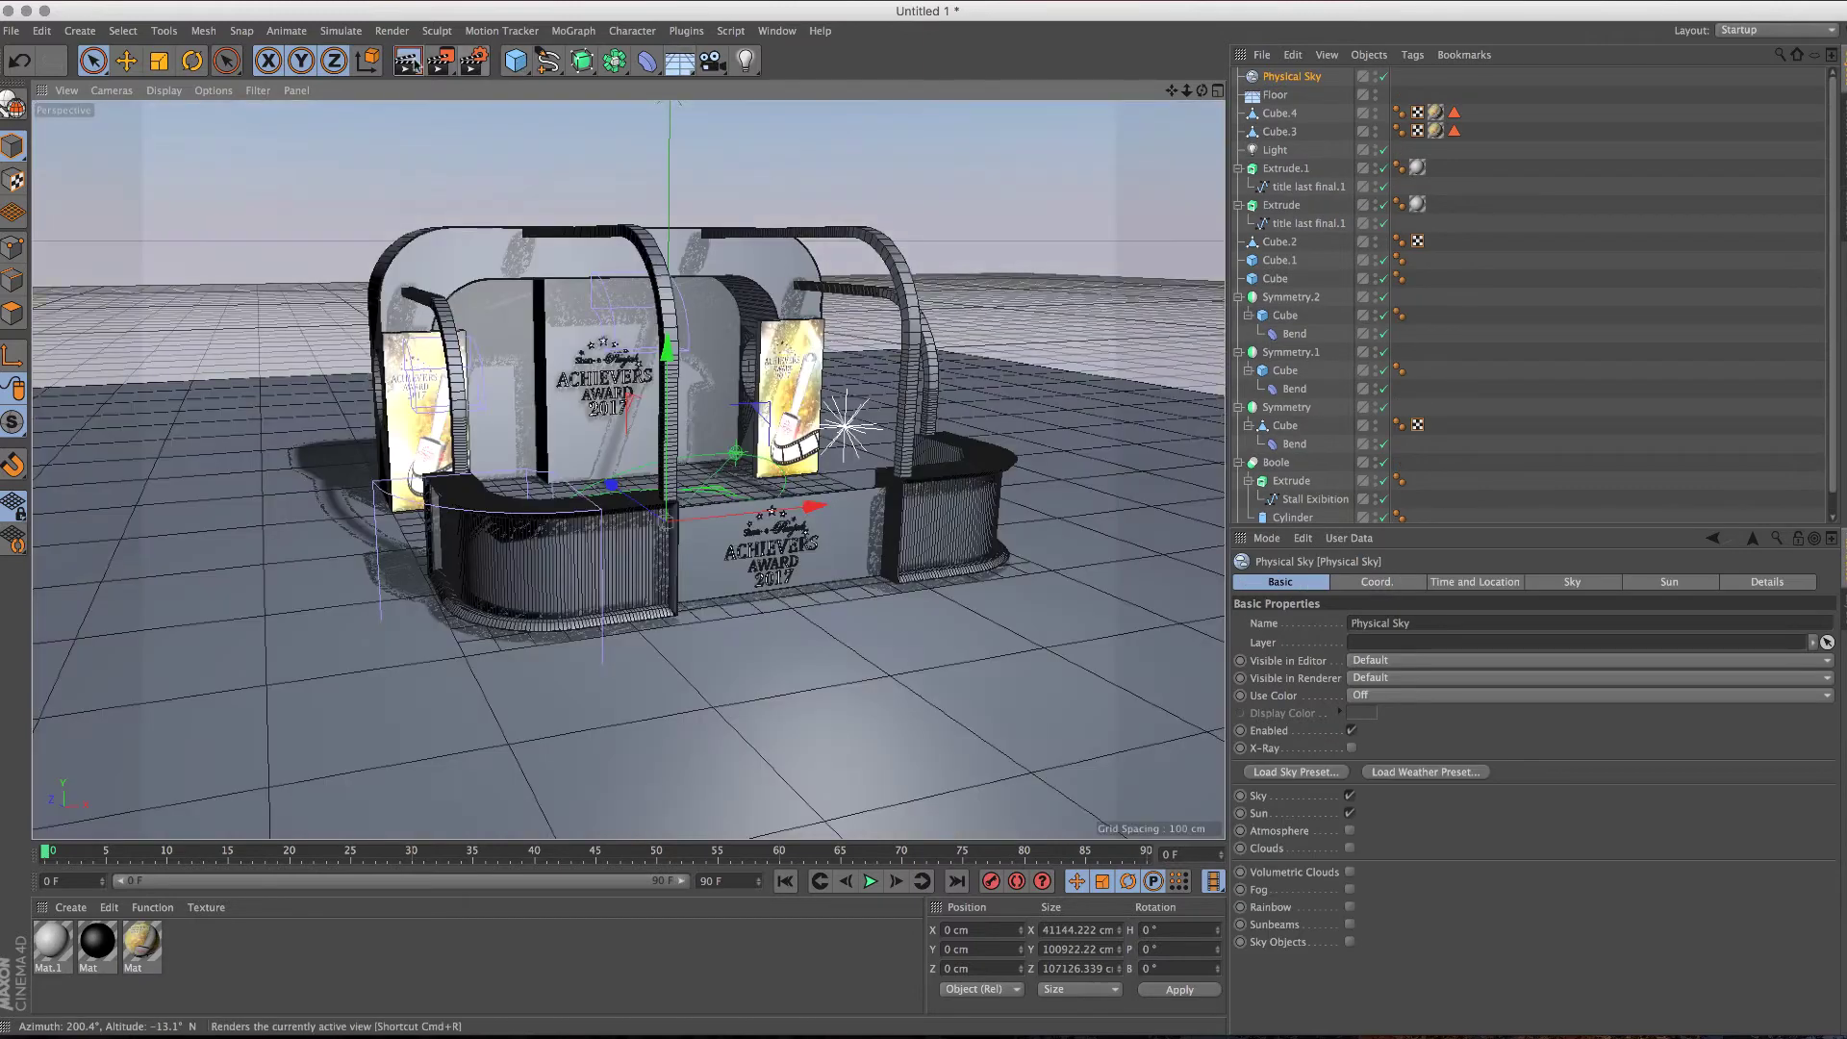
{"action": "key", "text": "ctrl+r"}
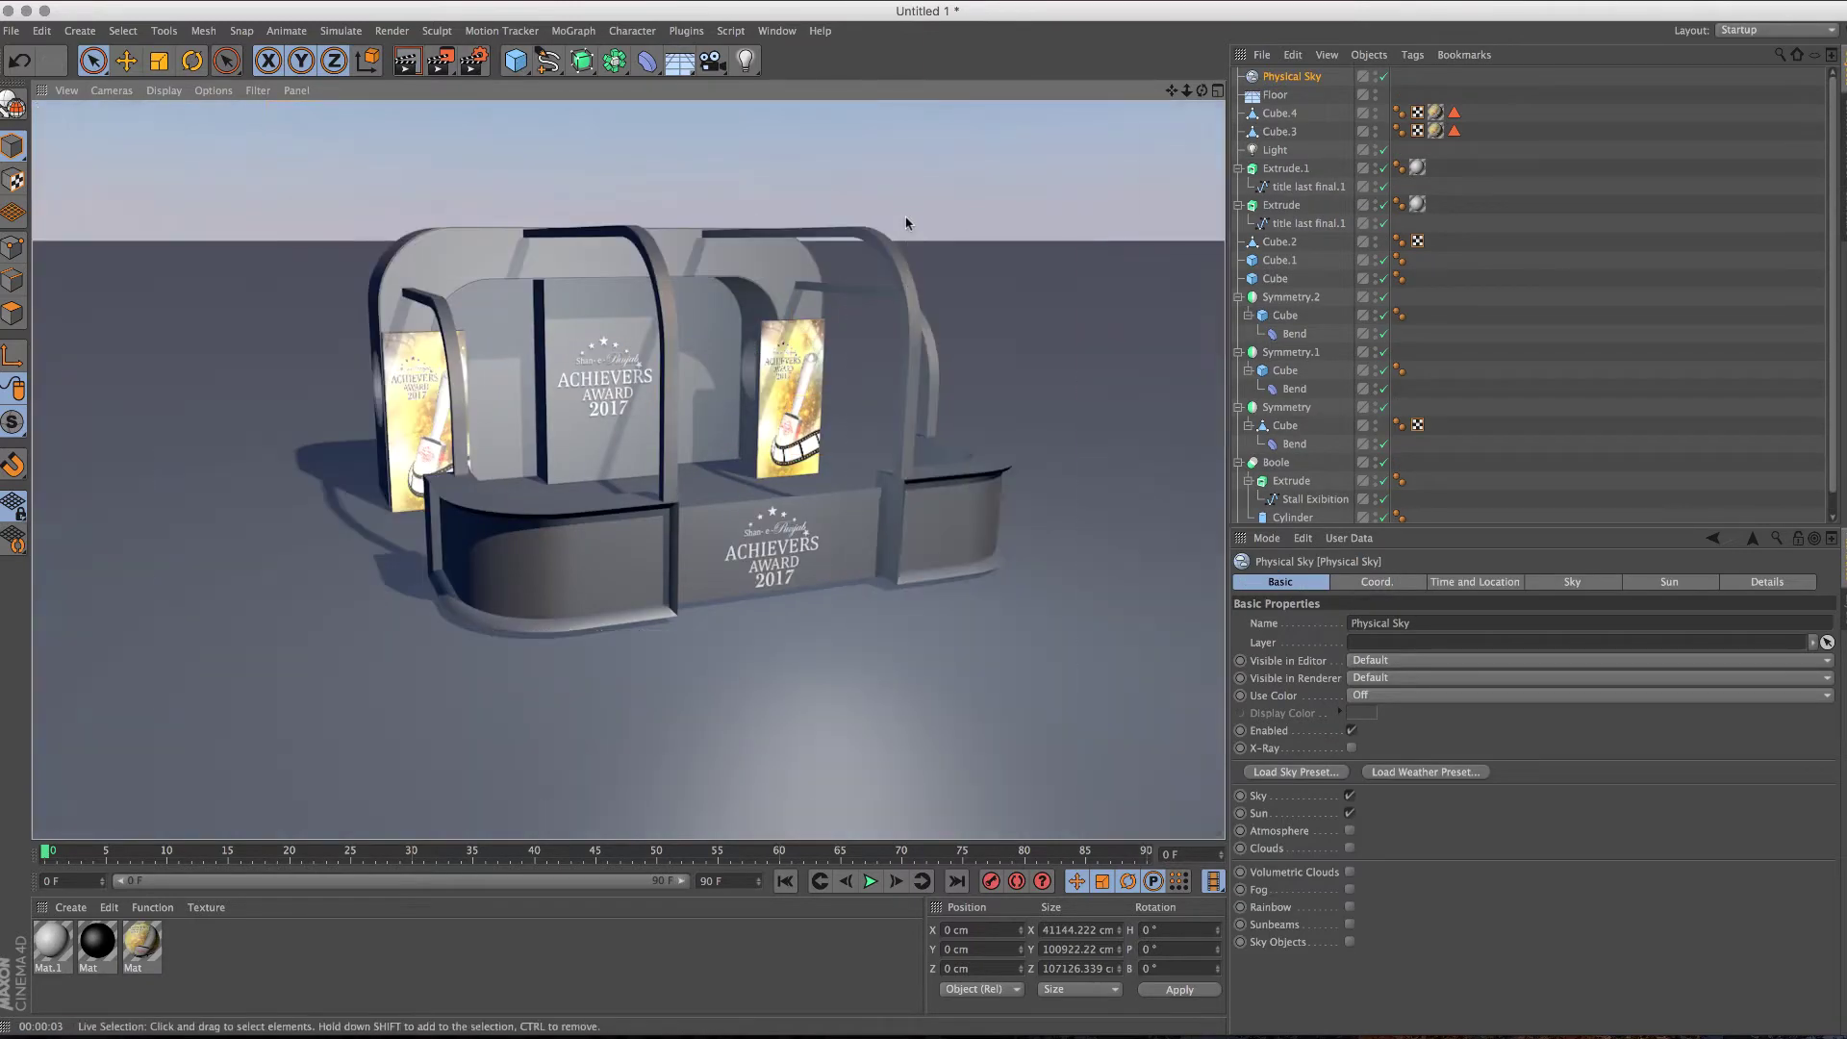
{"action": "mouse_move", "coordinate": [902, 301]}
{"action": "left_mouse_down", "text": "alt"}
{"action": "mouse_move", "coordinate": [827, 340]}
{"action": "mouse_move", "coordinate": [881, 381]}
{"action": "mouse_move", "coordinate": [770, 256]}
{"action": "left_mouse_up", "text": "alt"}
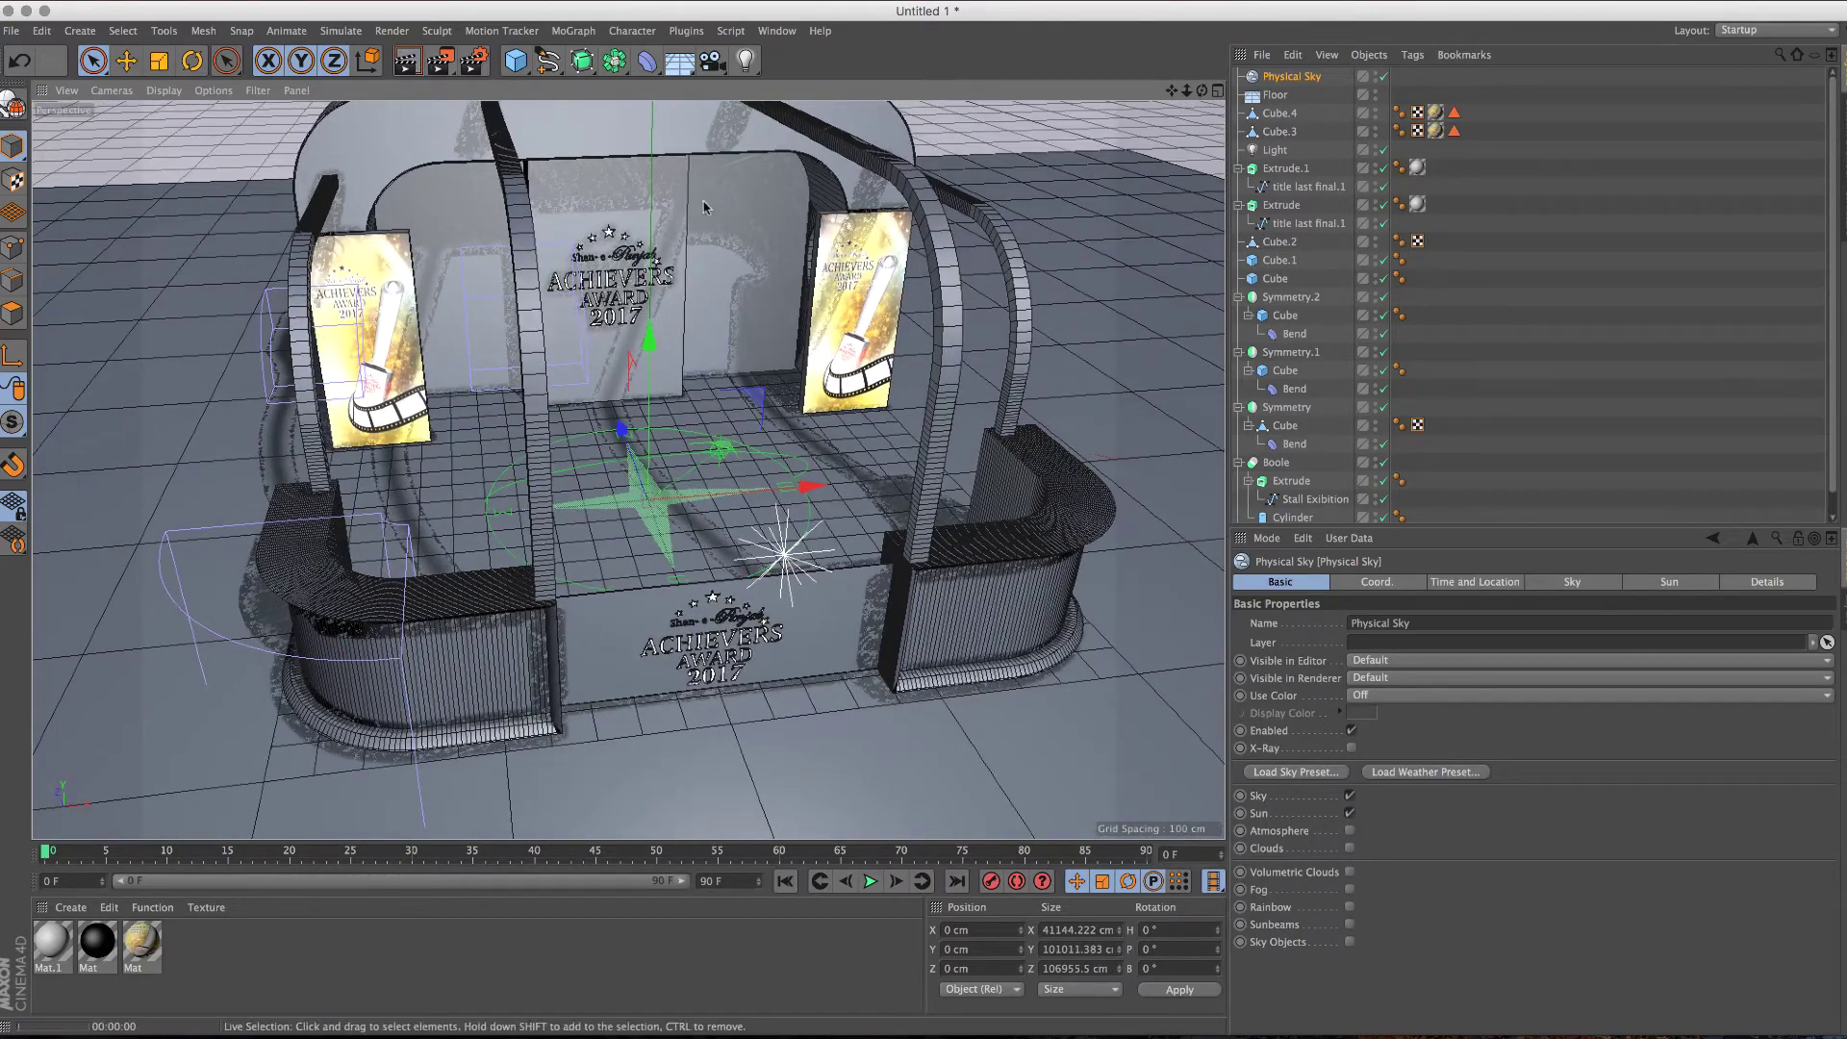
{"action": "key", "text": "ctrl+r"}
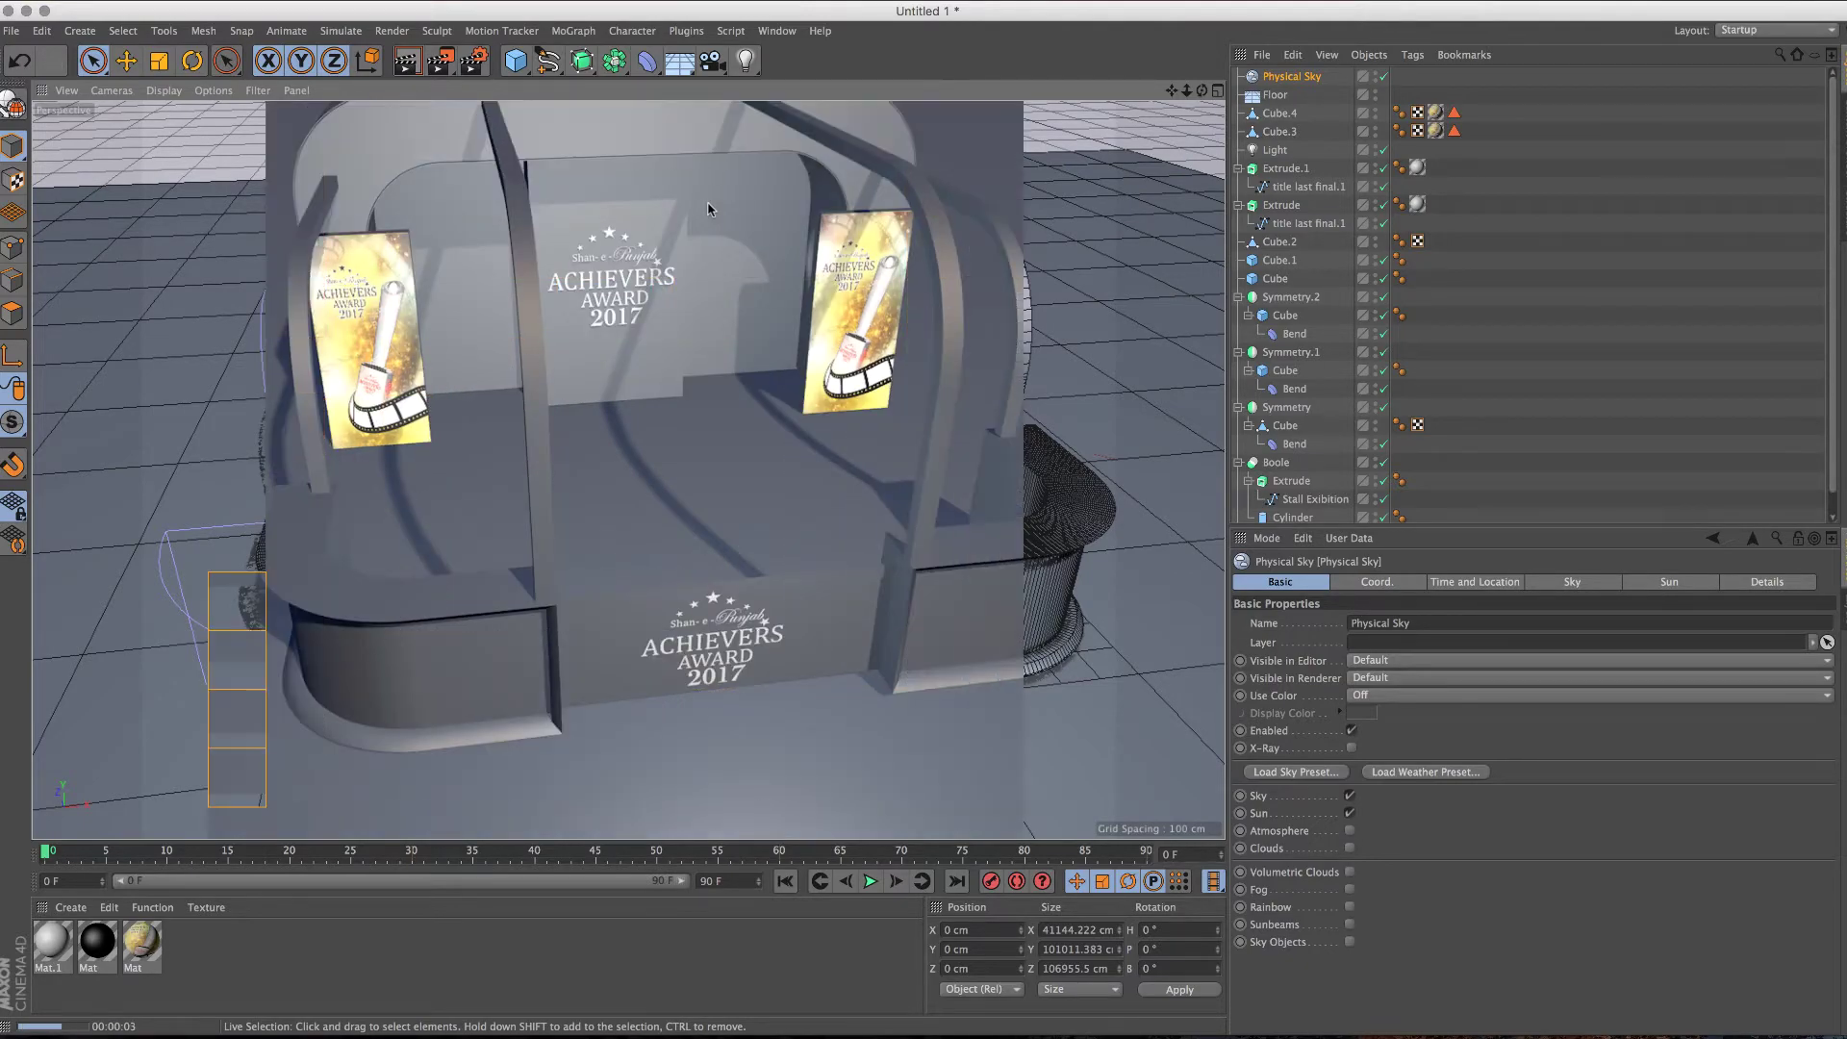
{"action": "left_click_drag", "start_coordinate": [699, 197], "coordinate": [720, 309], "text": "alt"}
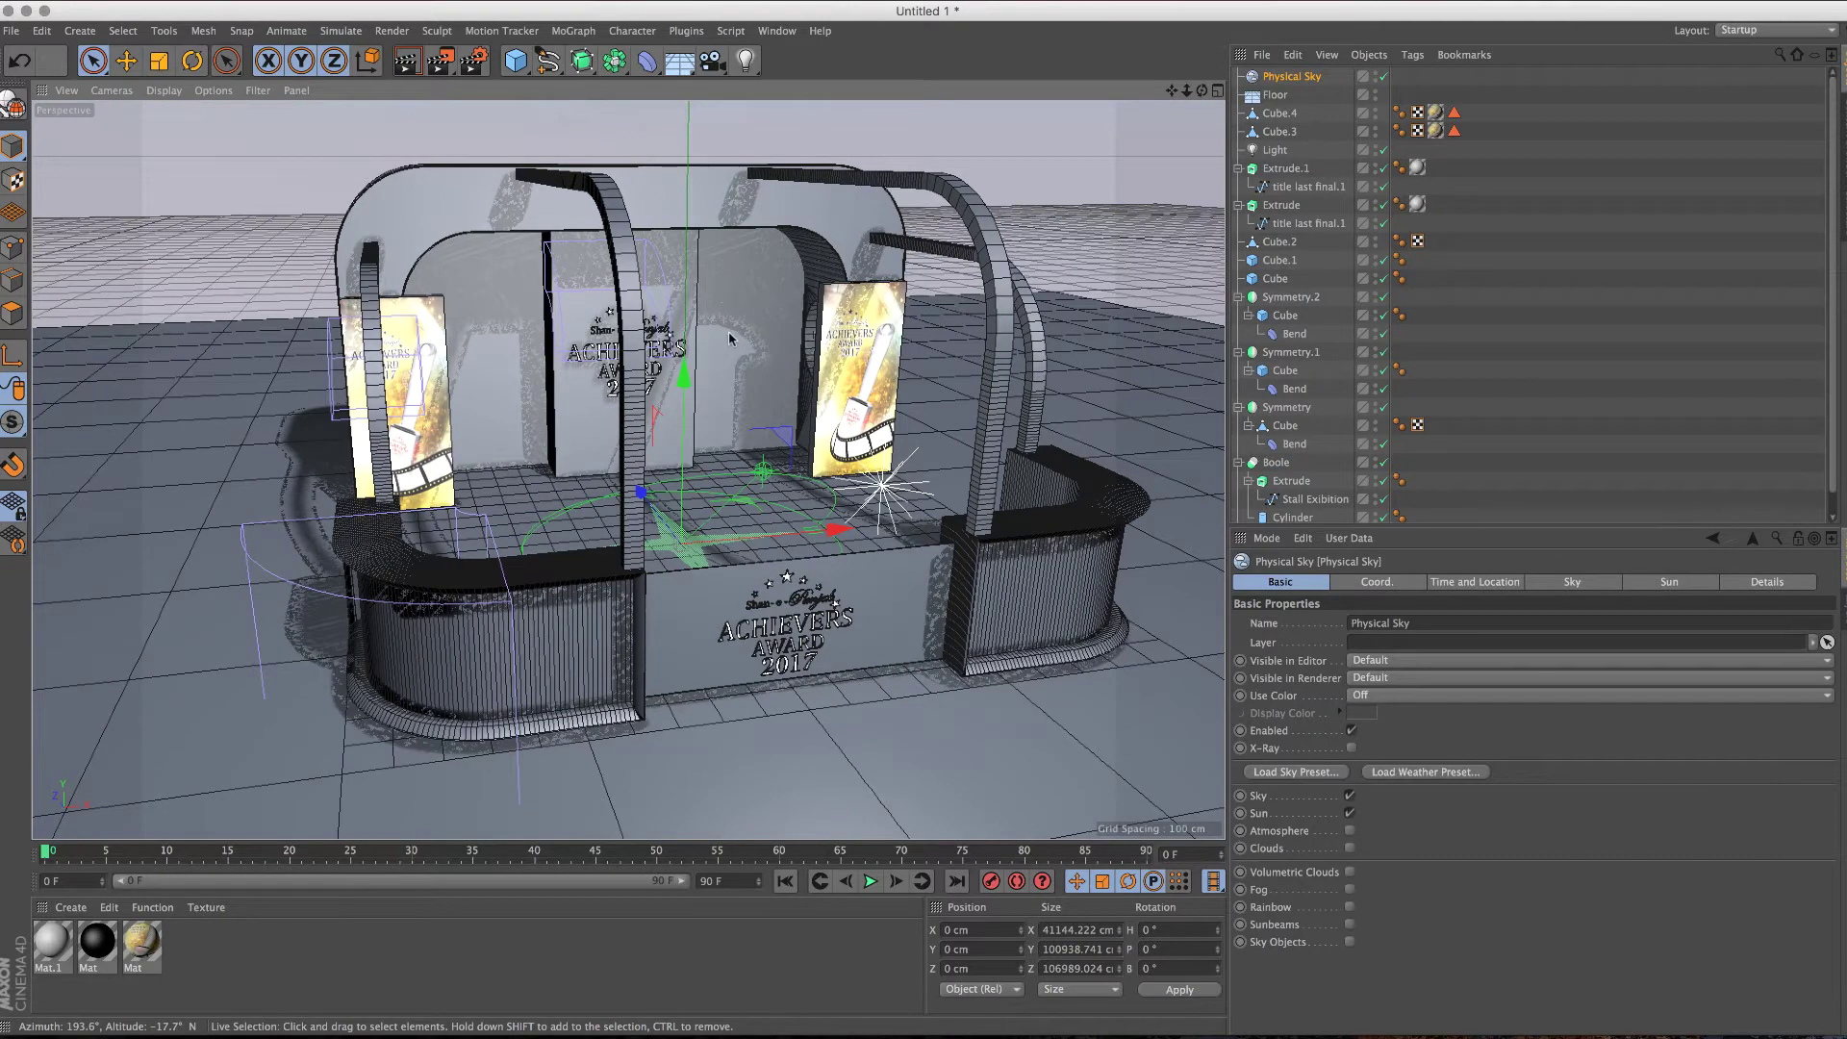
{"action": "key", "text": "ctrl+r"}
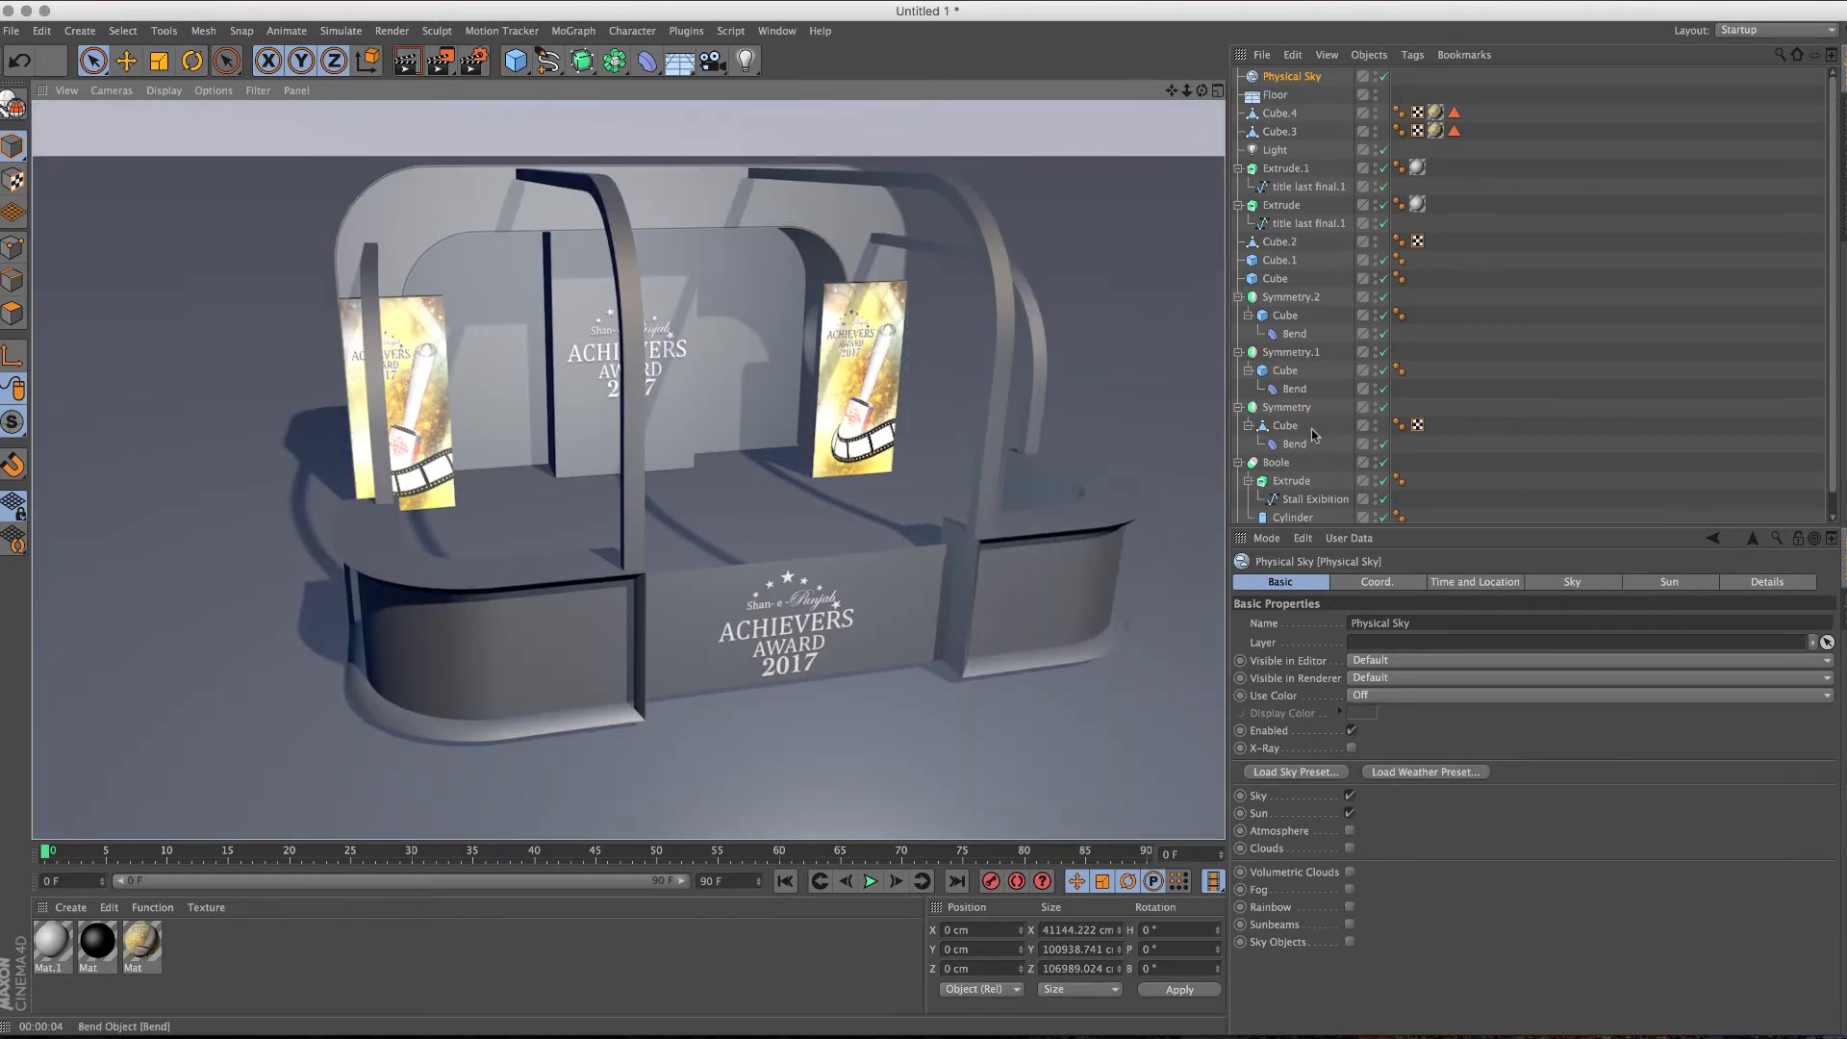
Step: Set the Physical Sky time to 17:16 and render the late-afternoon stall
{"action": "left_click", "coordinate": [1471, 582]}
{"action": "left_click", "coordinate": [1464, 631]}
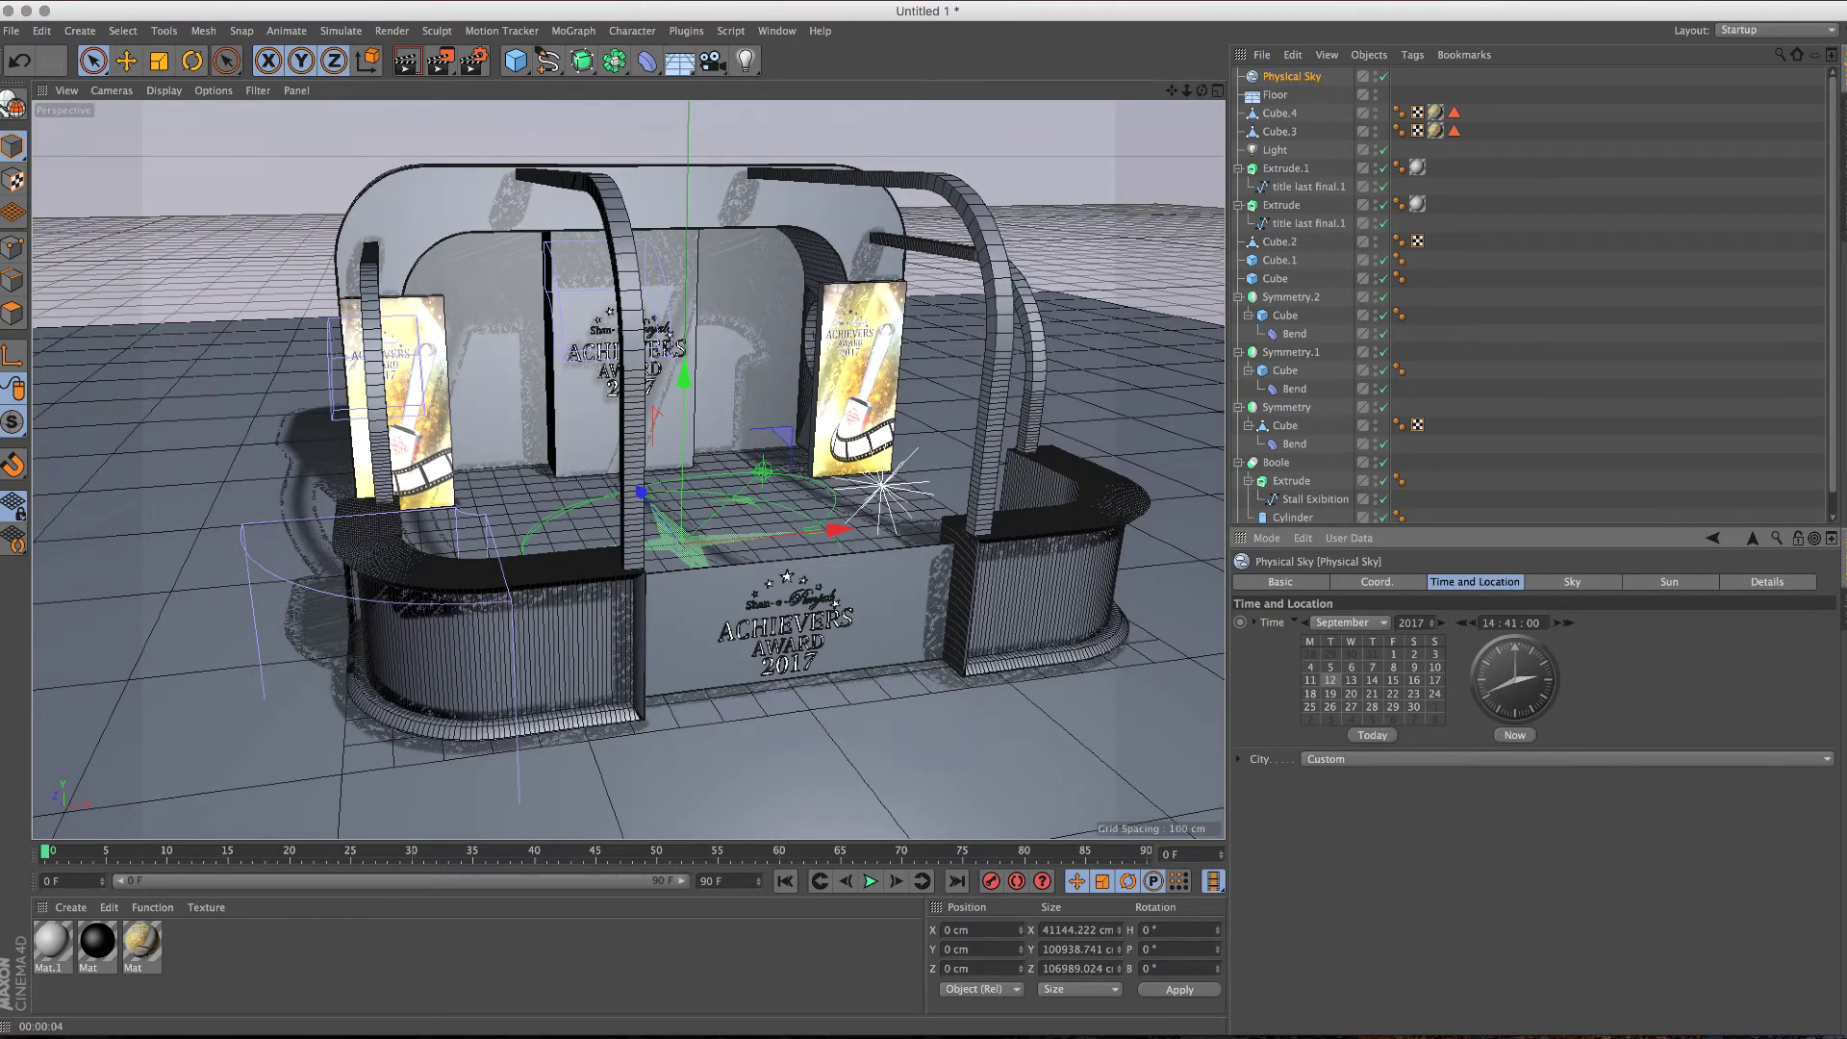
{"action": "left_click_drag", "start_coordinate": [1489, 700], "coordinate": [1477, 632]}
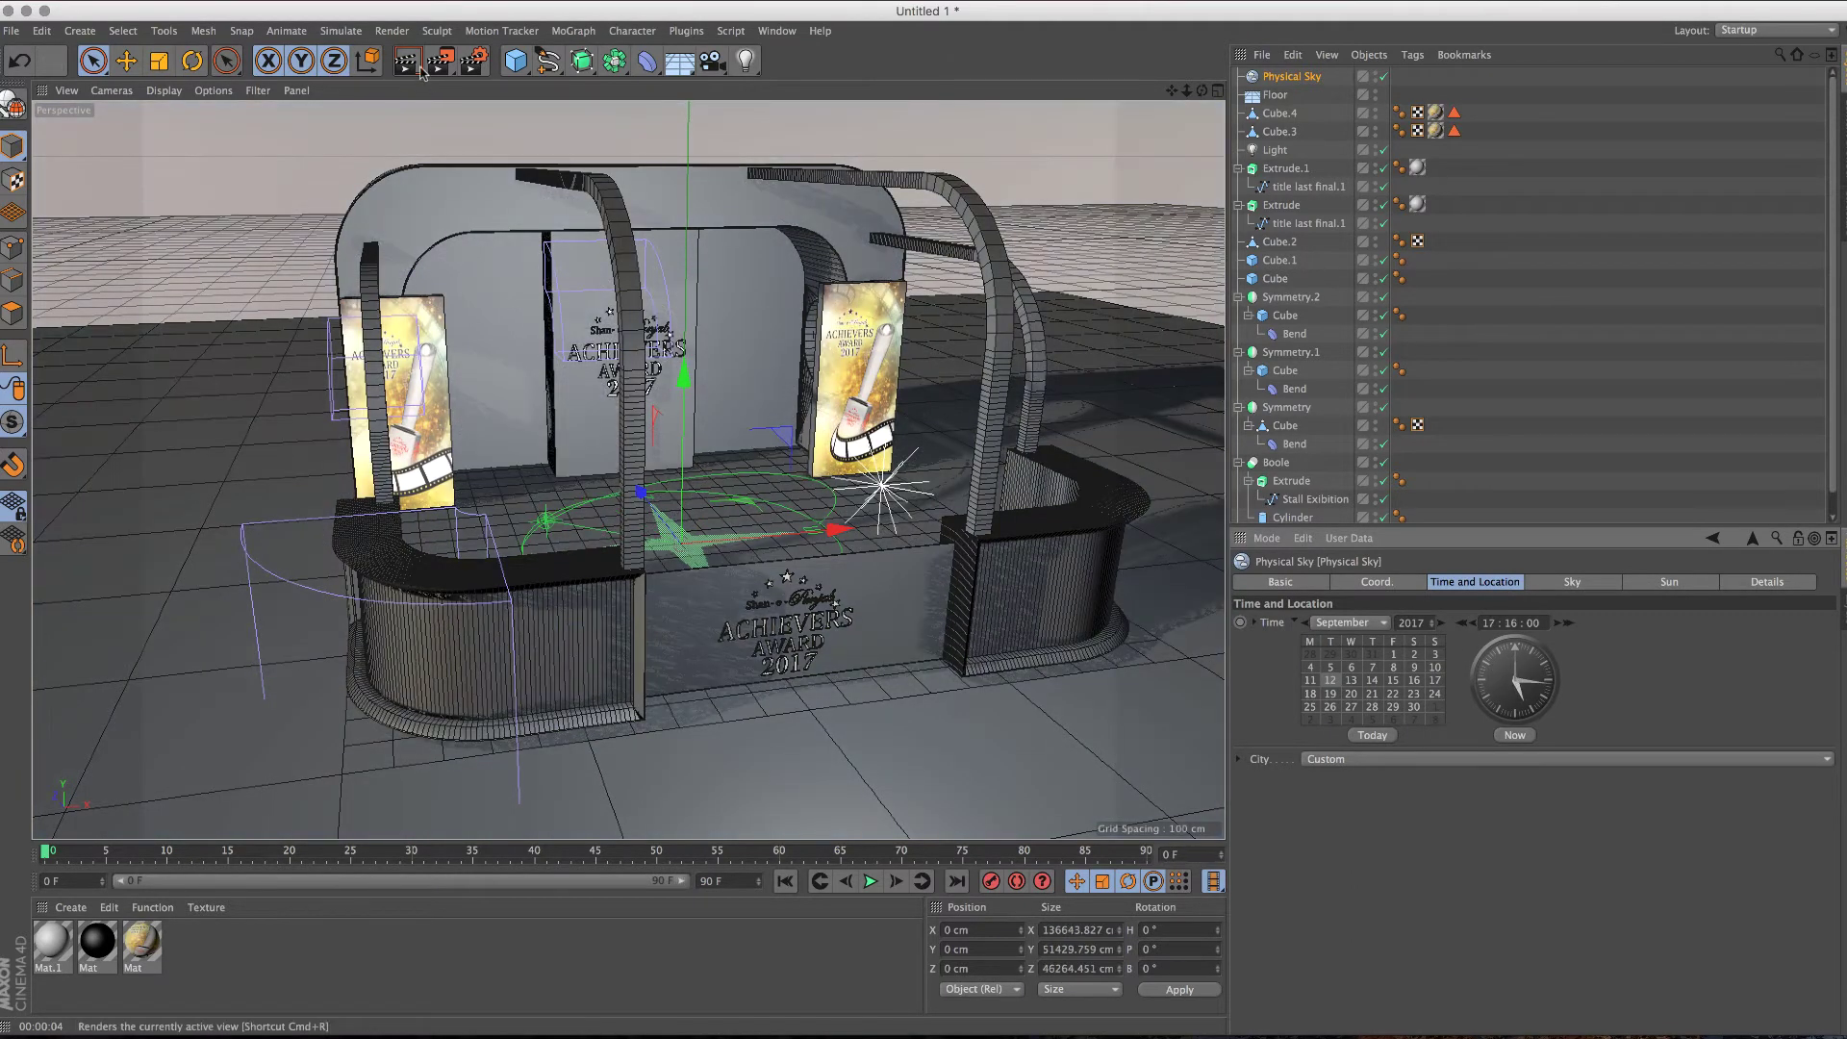
{"action": "key", "text": "ctrl+r"}
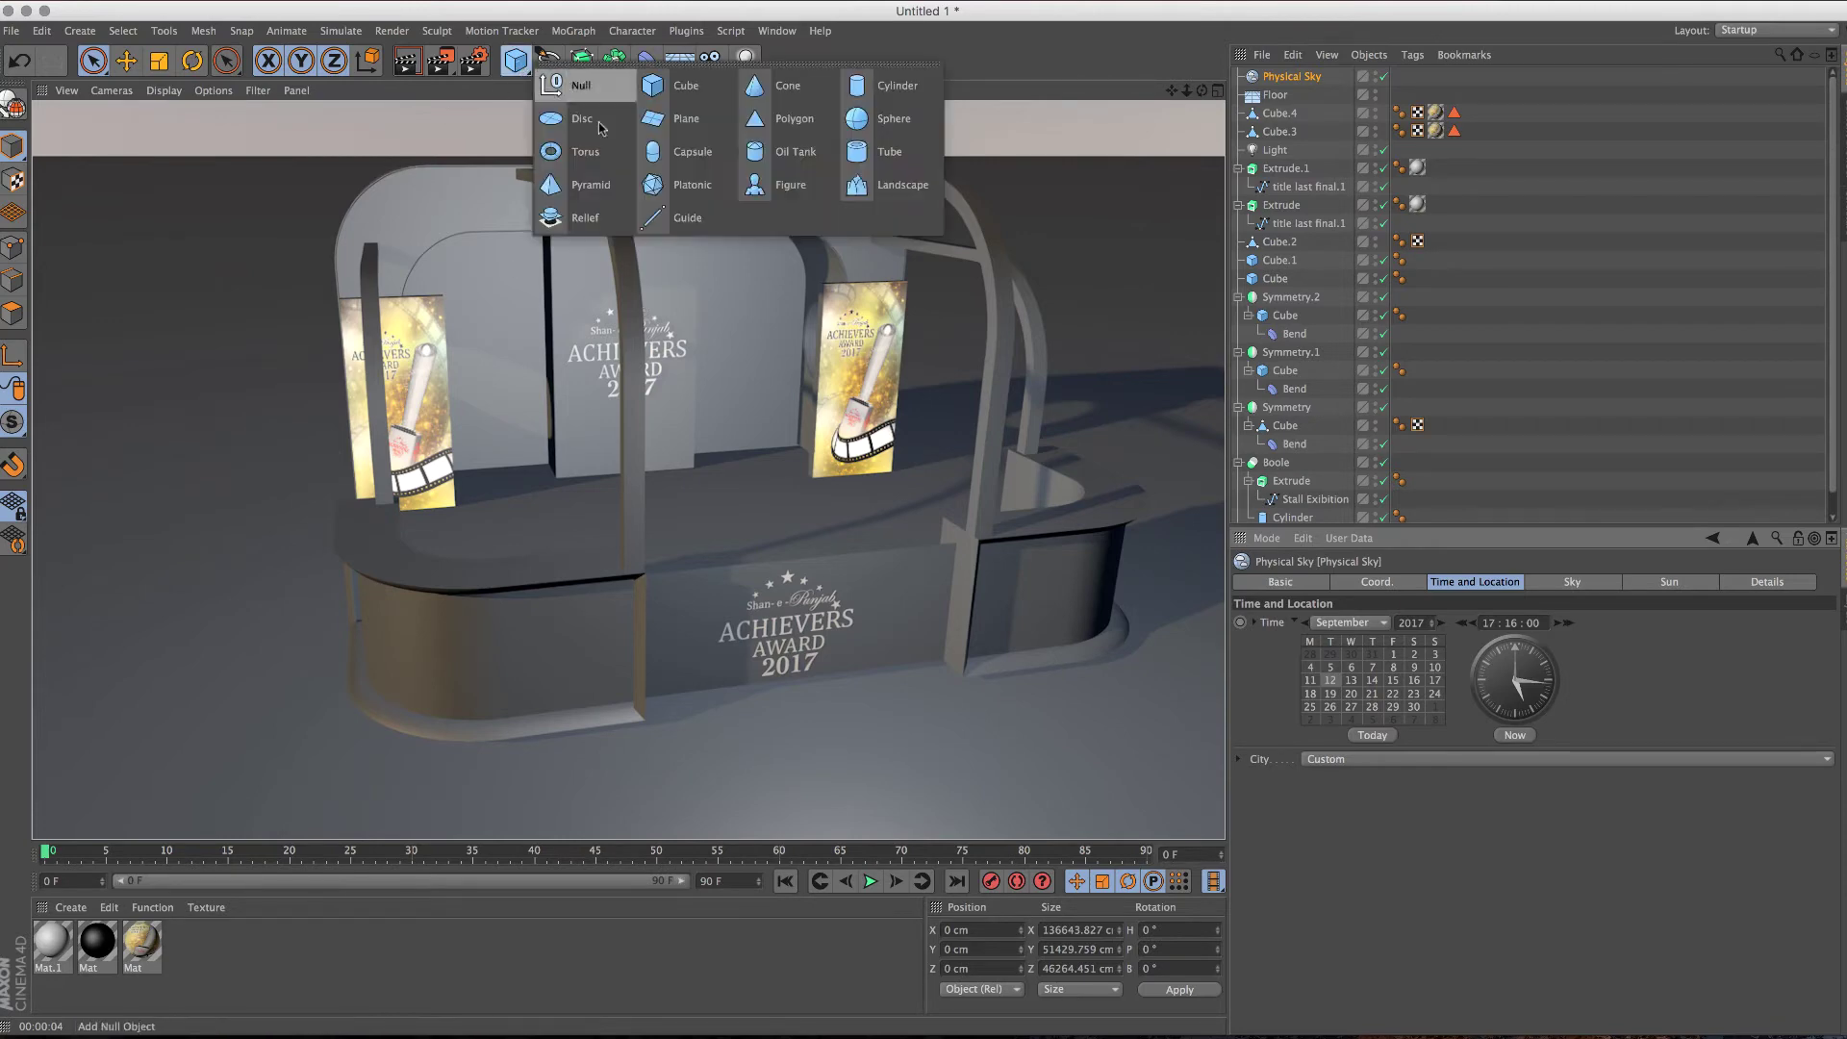
Step: Add a cube and flatten it into a slab about 479 cm wide and 398 cm deep
{"action": "left_click_drag", "start_coordinate": [515, 60], "coordinate": [556, 83]}
{"action": "mouse_move", "coordinate": [685, 380]}
{"action": "left_mouse_down"}
{"action": "mouse_move", "coordinate": [669, 528]}
{"action": "mouse_move", "coordinate": [596, 445]}
{"action": "left_mouse_up"}
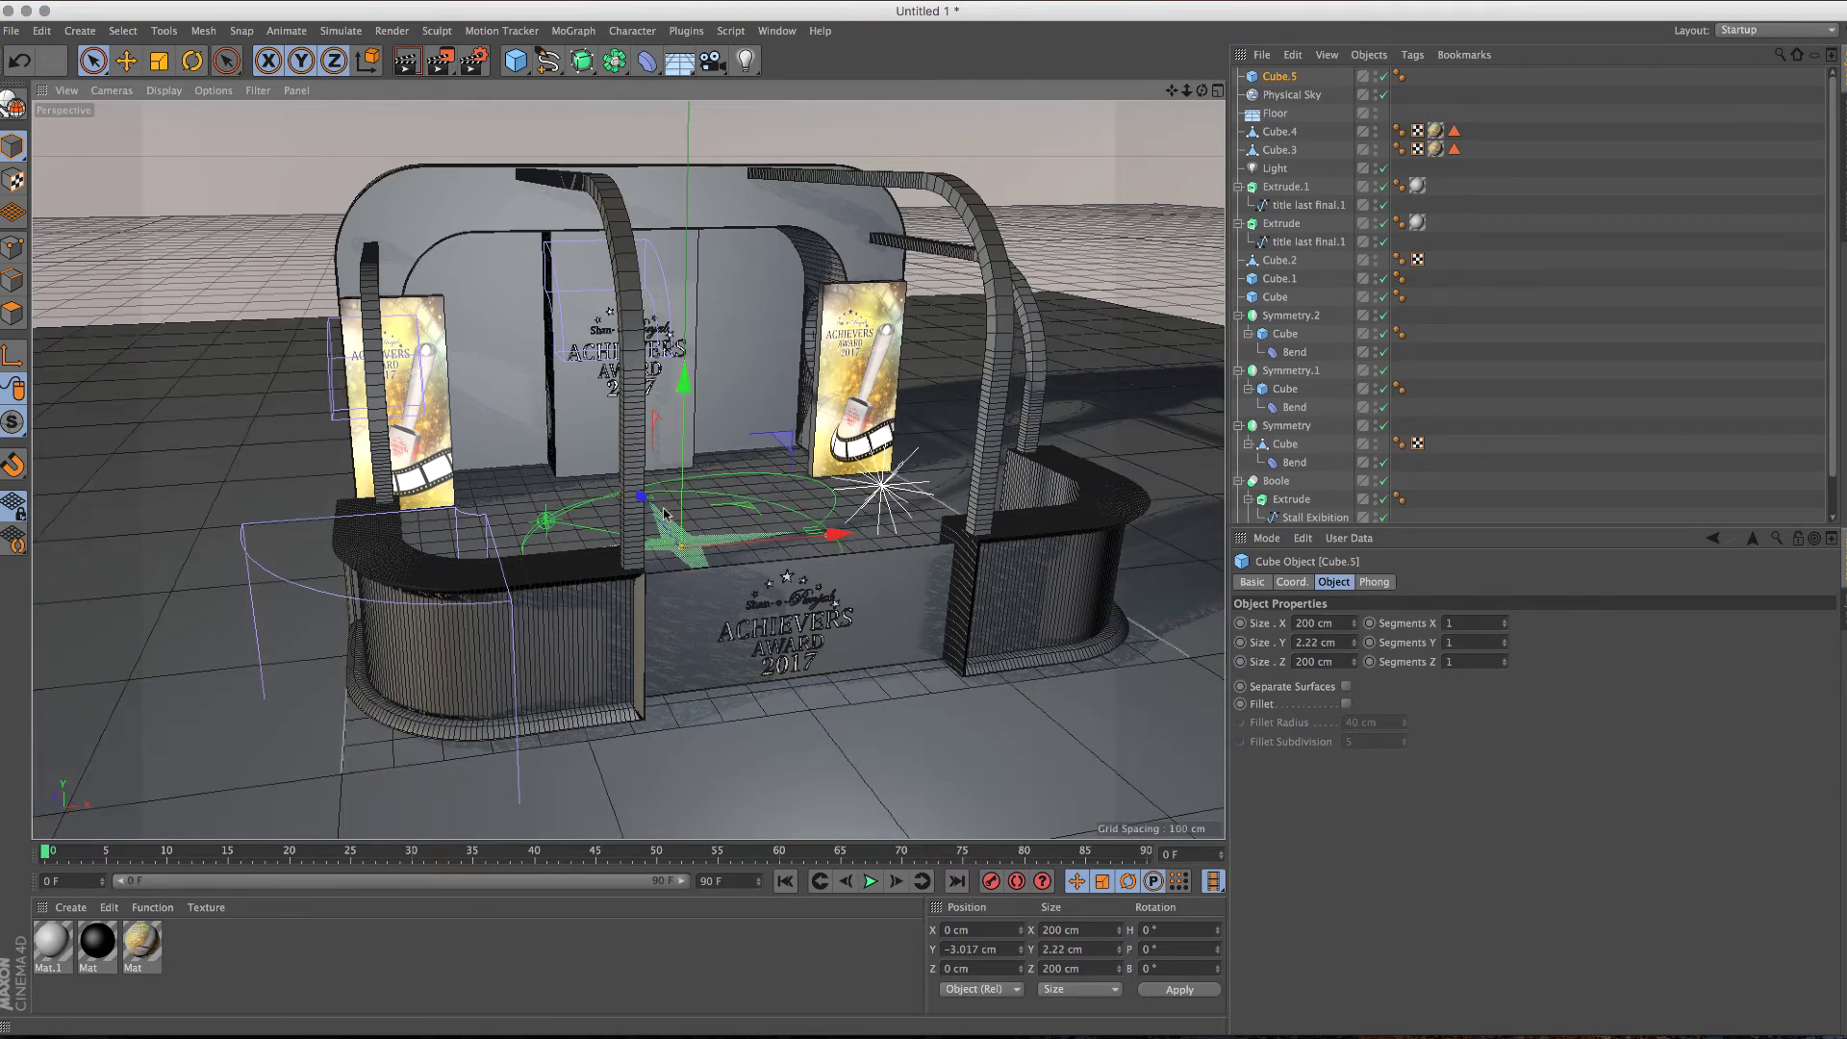
{"action": "scroll", "coordinate": [591, 438], "scroll_direction": "up", "scroll_amount": 5}
{"action": "scroll", "coordinate": [590, 427], "scroll_direction": "down", "scroll_amount": 3}
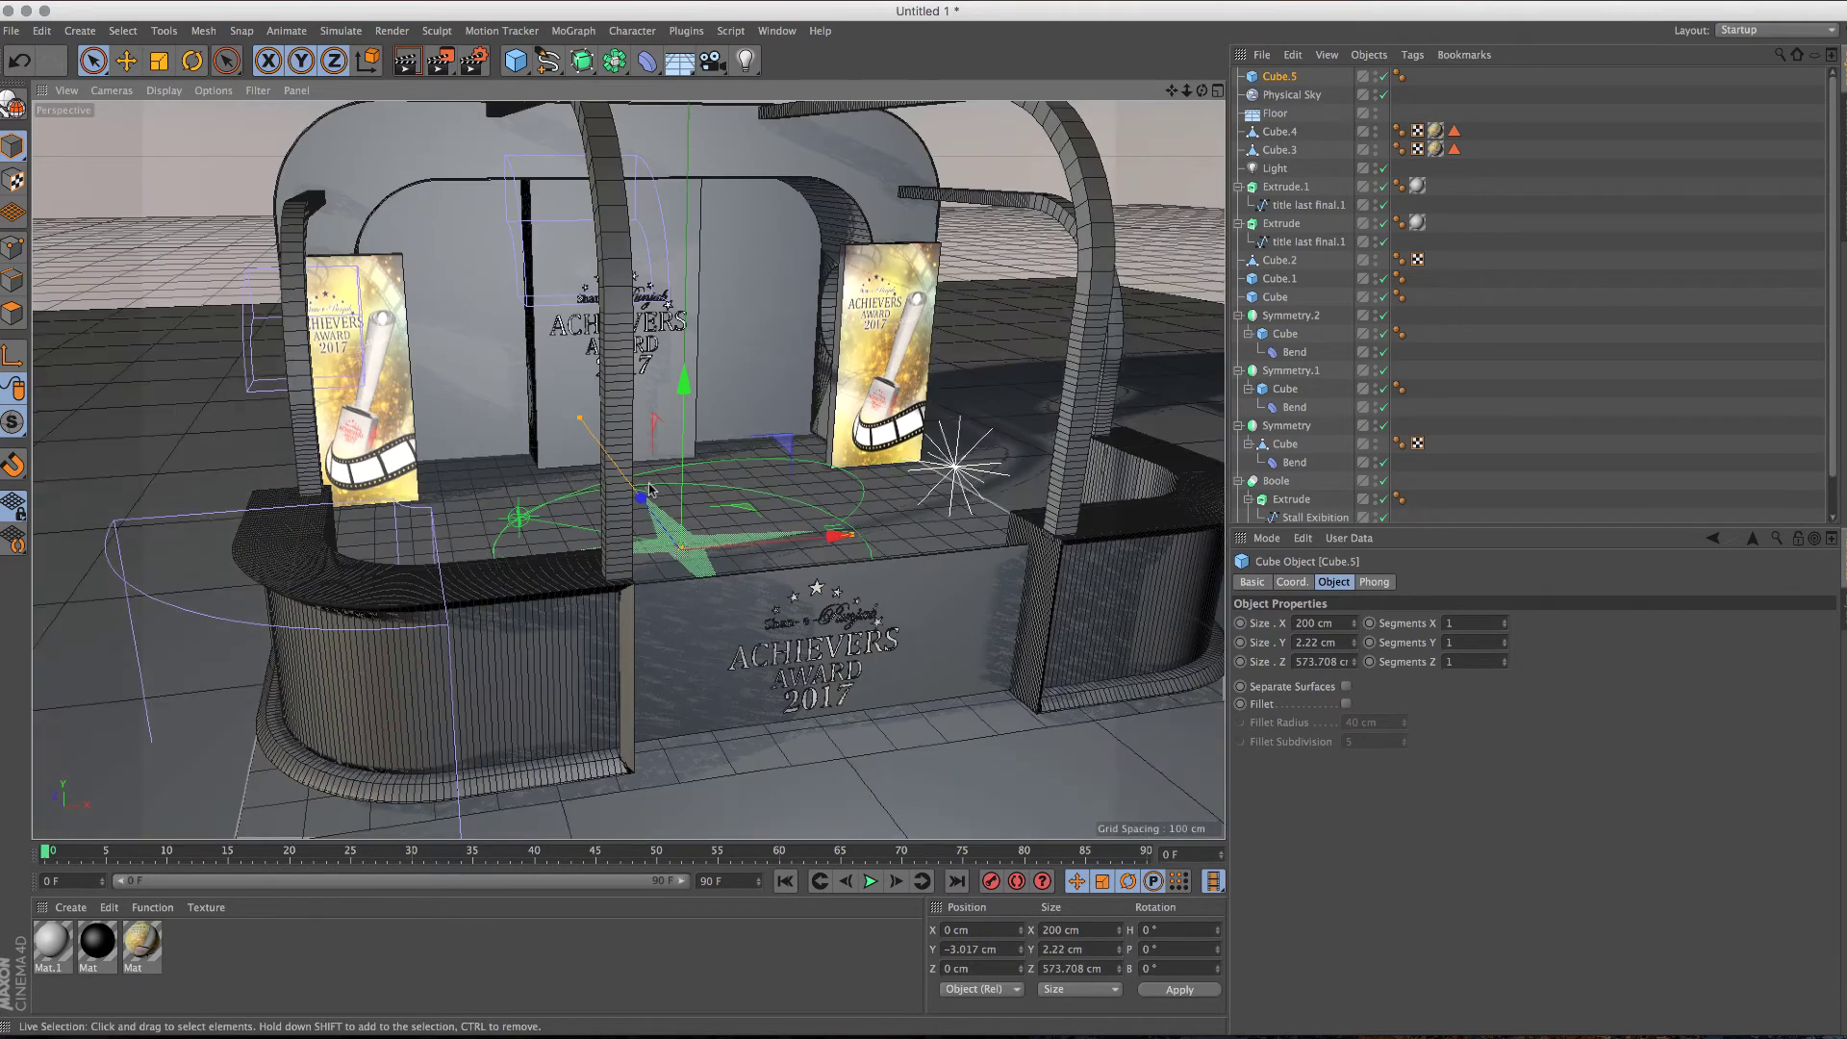
{"action": "left_click_drag", "start_coordinate": [533, 374], "coordinate": [584, 495]}
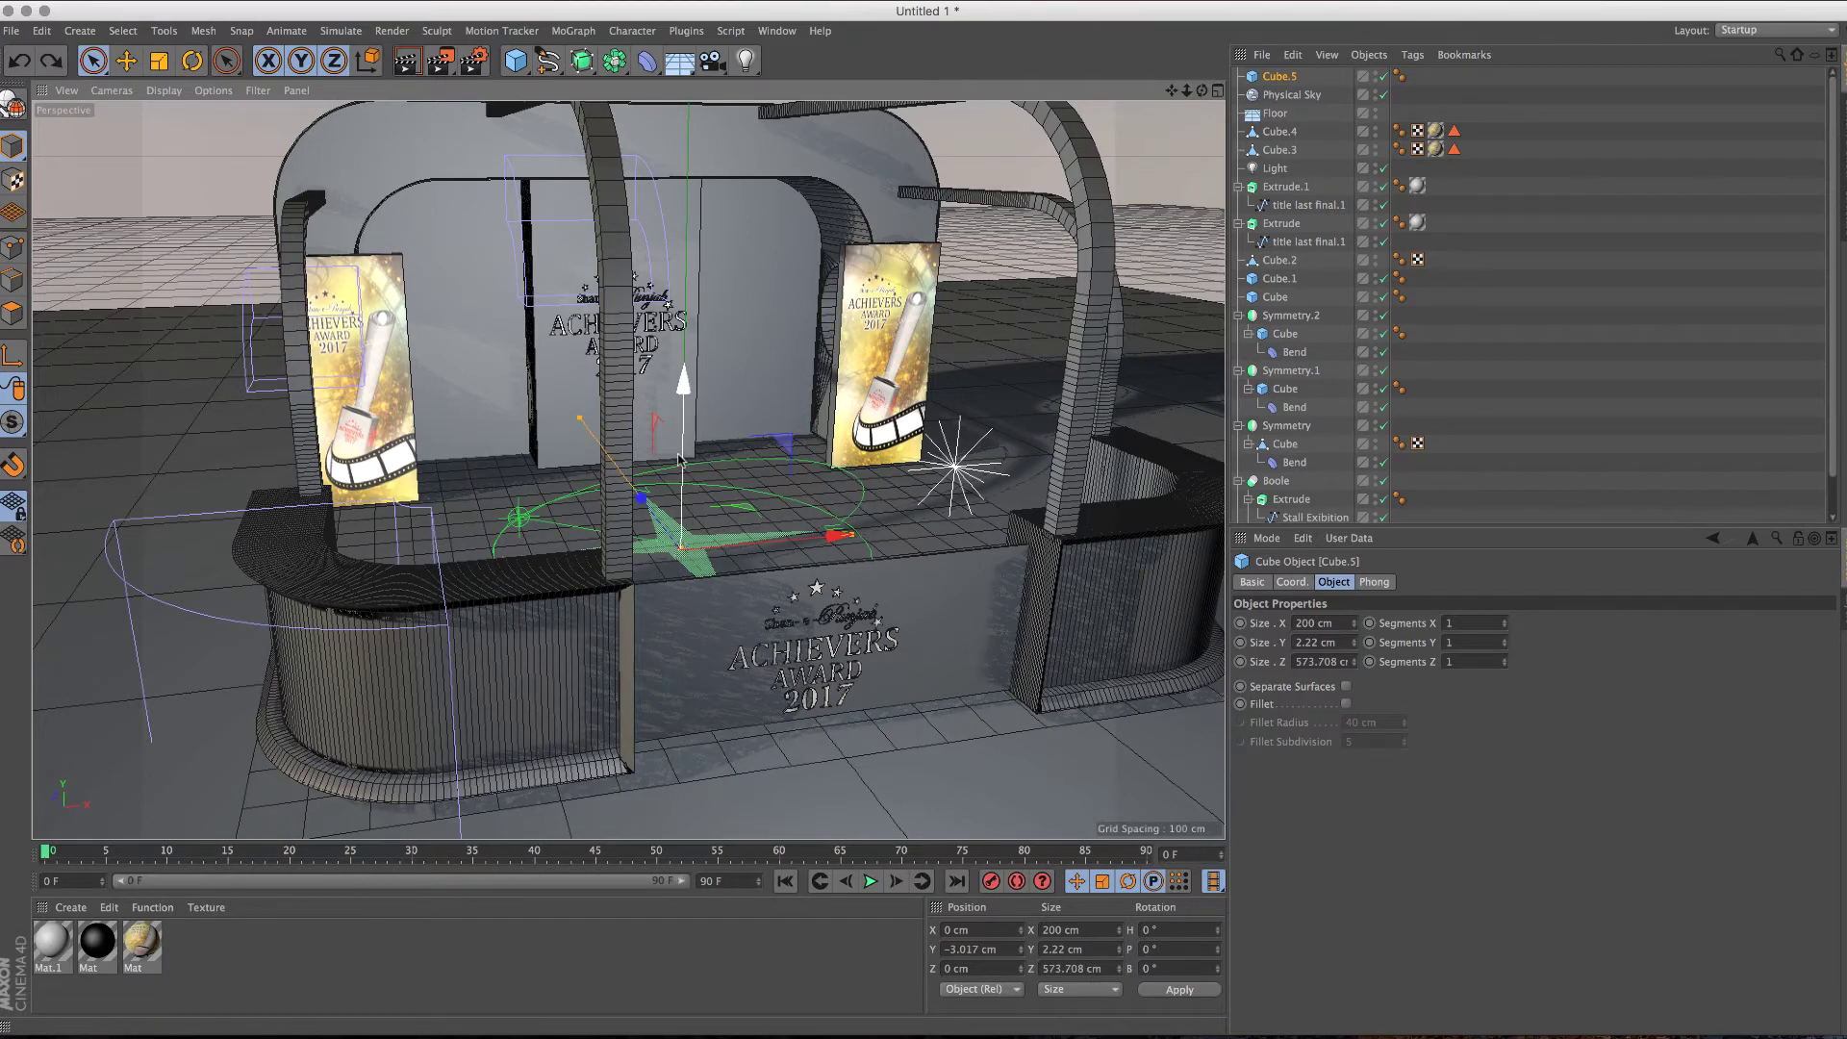
{"action": "mouse_move", "coordinate": [678, 459]}
{"action": "left_mouse_down"}
{"action": "mouse_move", "coordinate": [682, 398]}
{"action": "mouse_move", "coordinate": [596, 416]}
{"action": "left_mouse_up"}
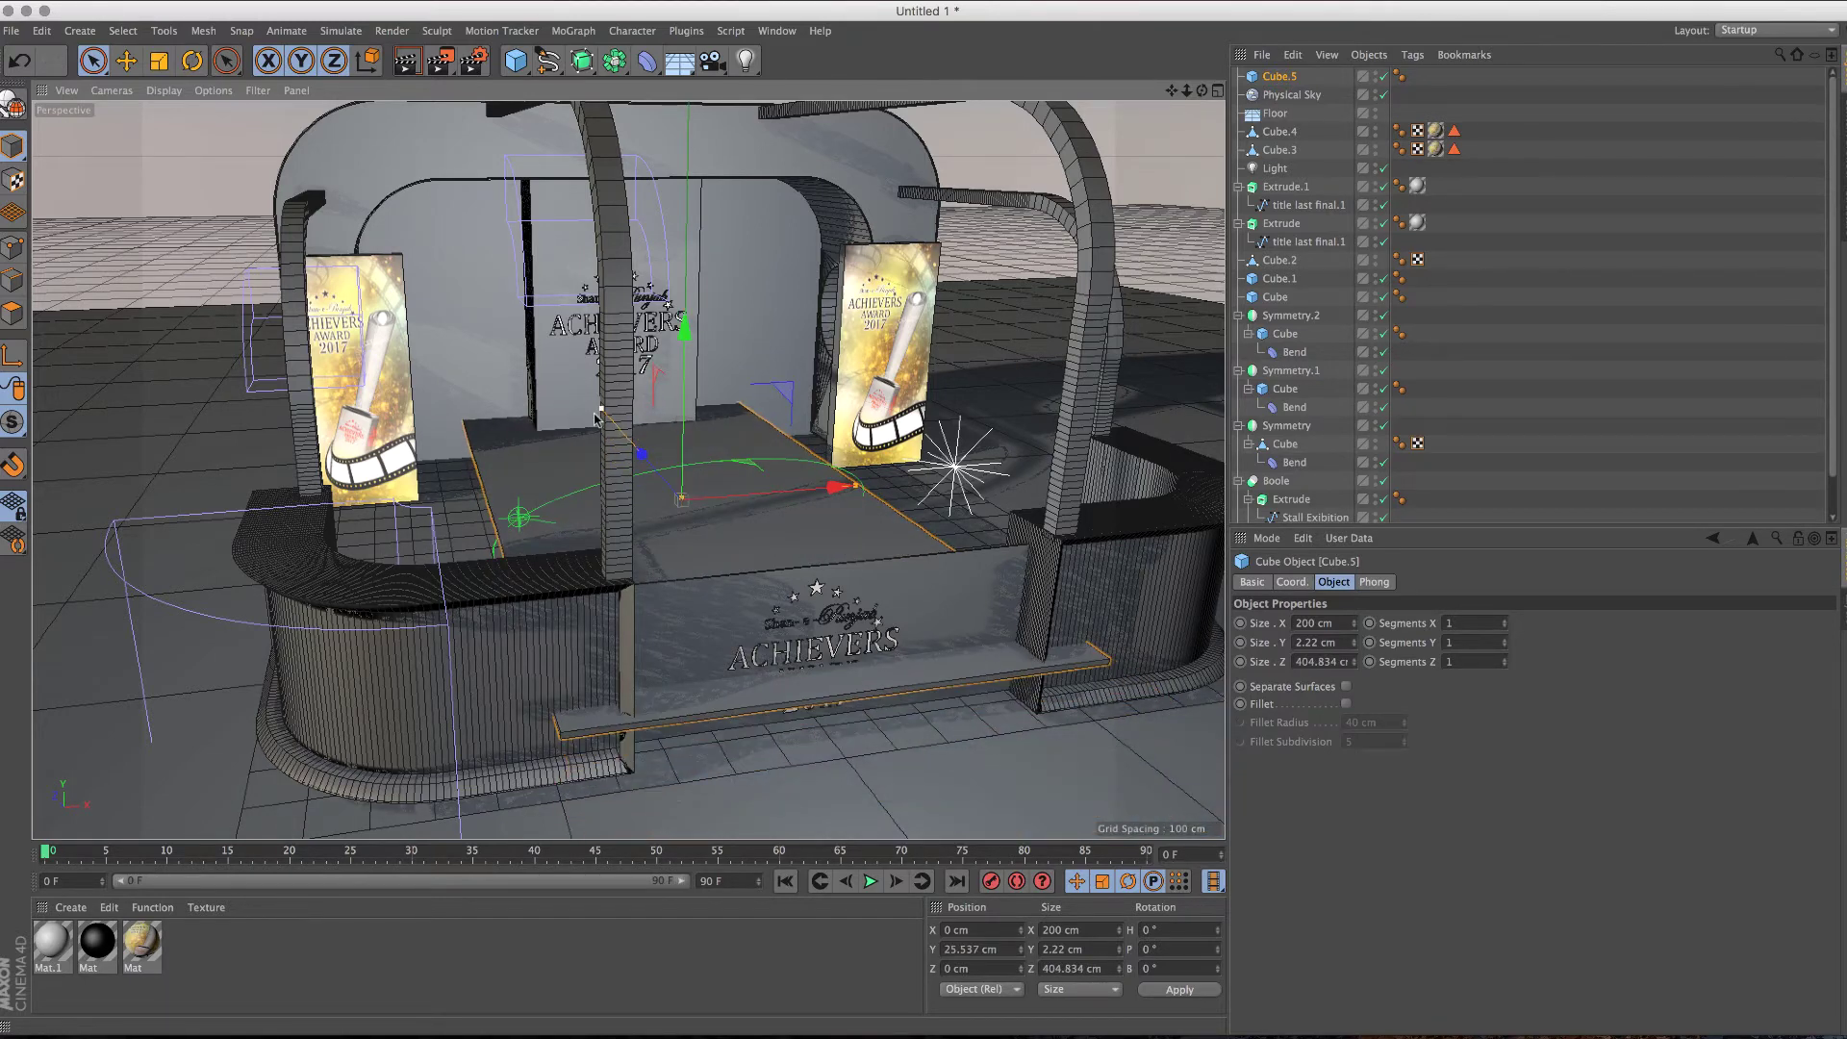
{"action": "left_click_drag", "start_coordinate": [865, 485], "coordinate": [1069, 490]}
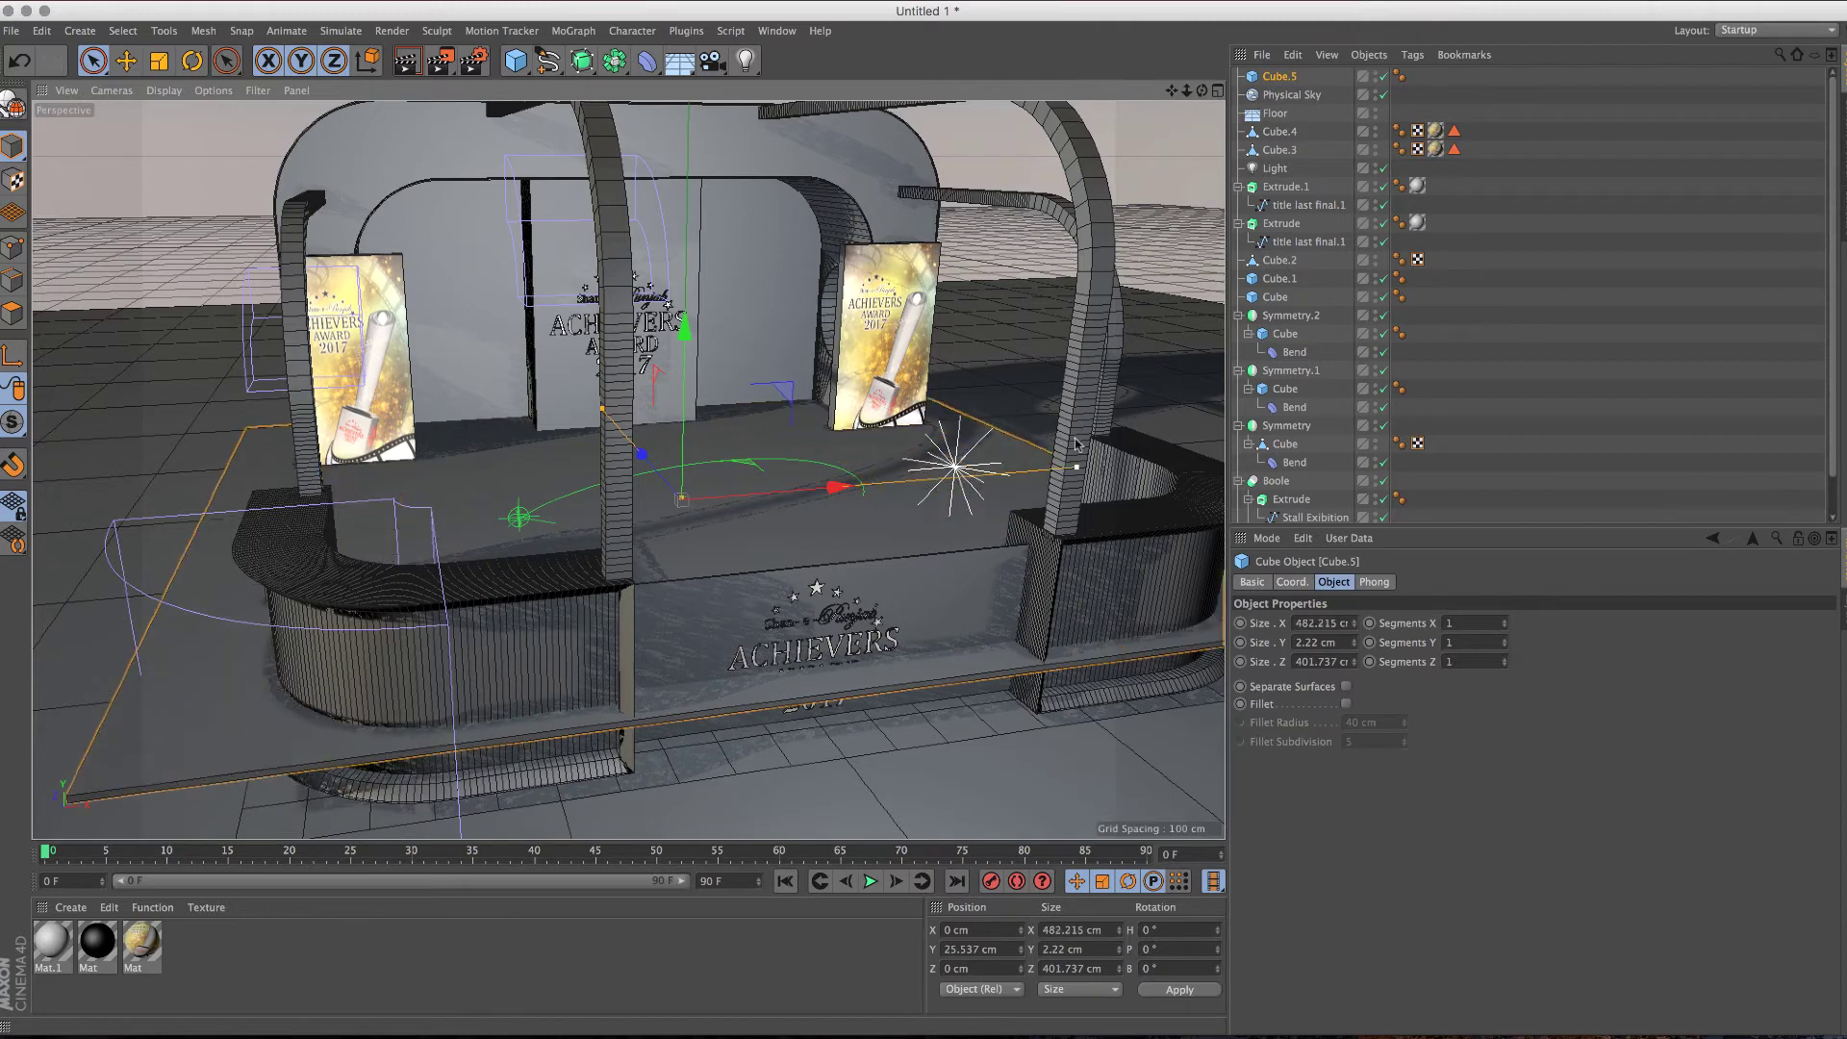
{"action": "left_click_drag", "start_coordinate": [684, 332], "coordinate": [696, 380]}
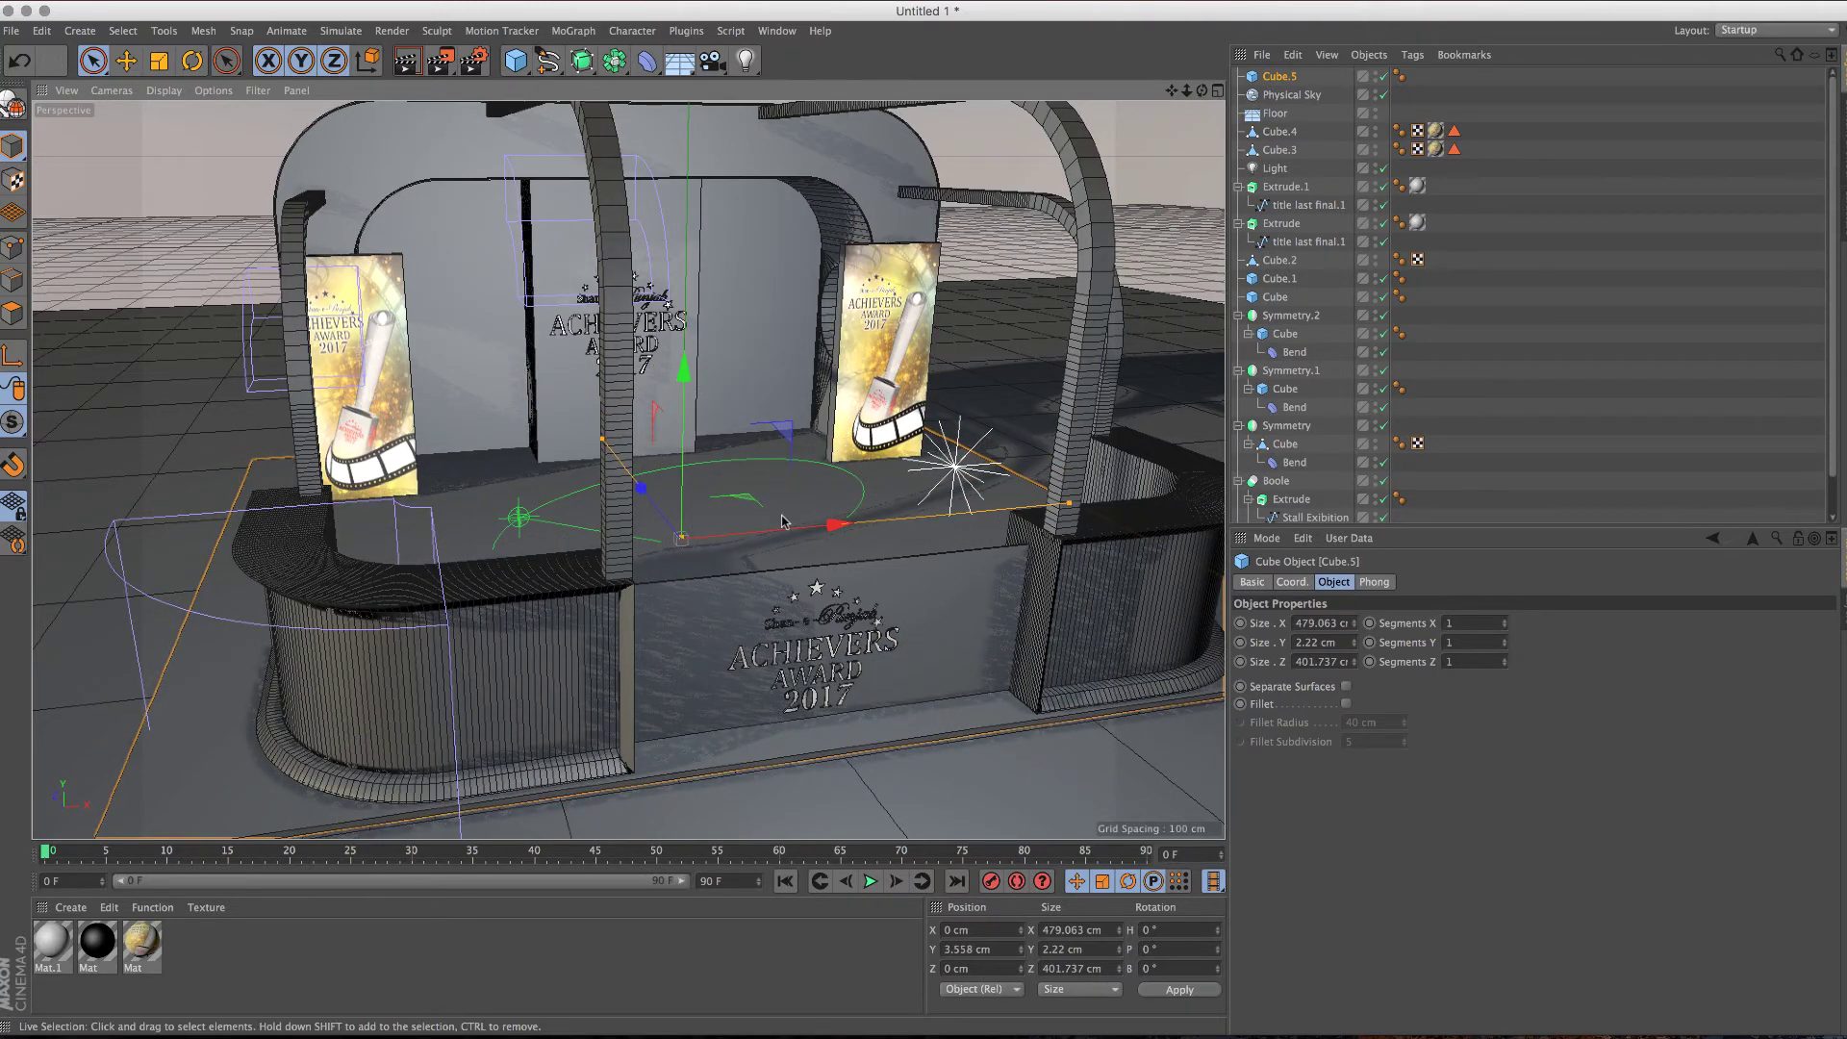
Step: Set the Cube.5 platform thickness to 6.22 cm and view the stall from the front
{"action": "mouse_move", "coordinate": [781, 520]}
{"action": "left_mouse_down", "text": "alt"}
{"action": "mouse_move", "coordinate": [749, 497]}
{"action": "mouse_move", "coordinate": [785, 553]}
{"action": "left_mouse_up", "text": "alt"}
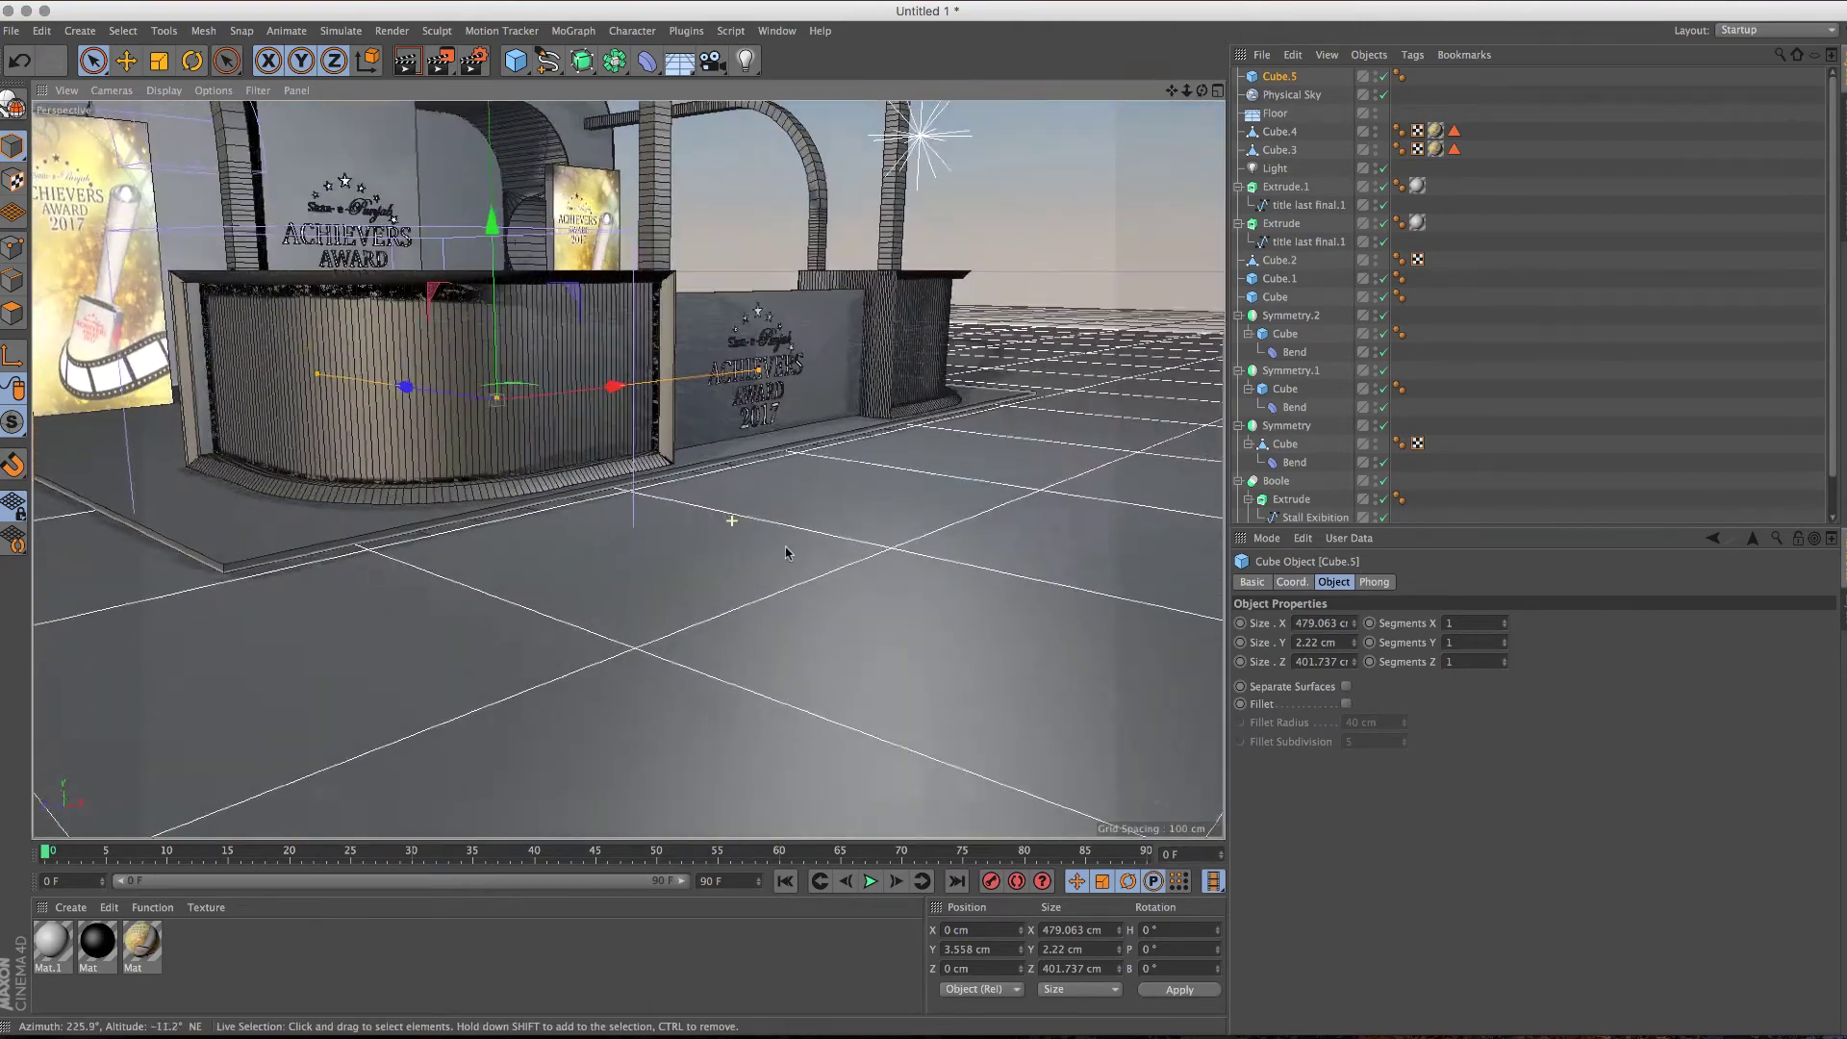
{"action": "scroll", "coordinate": [785, 552], "scroll_direction": "up", "scroll_amount": 10}
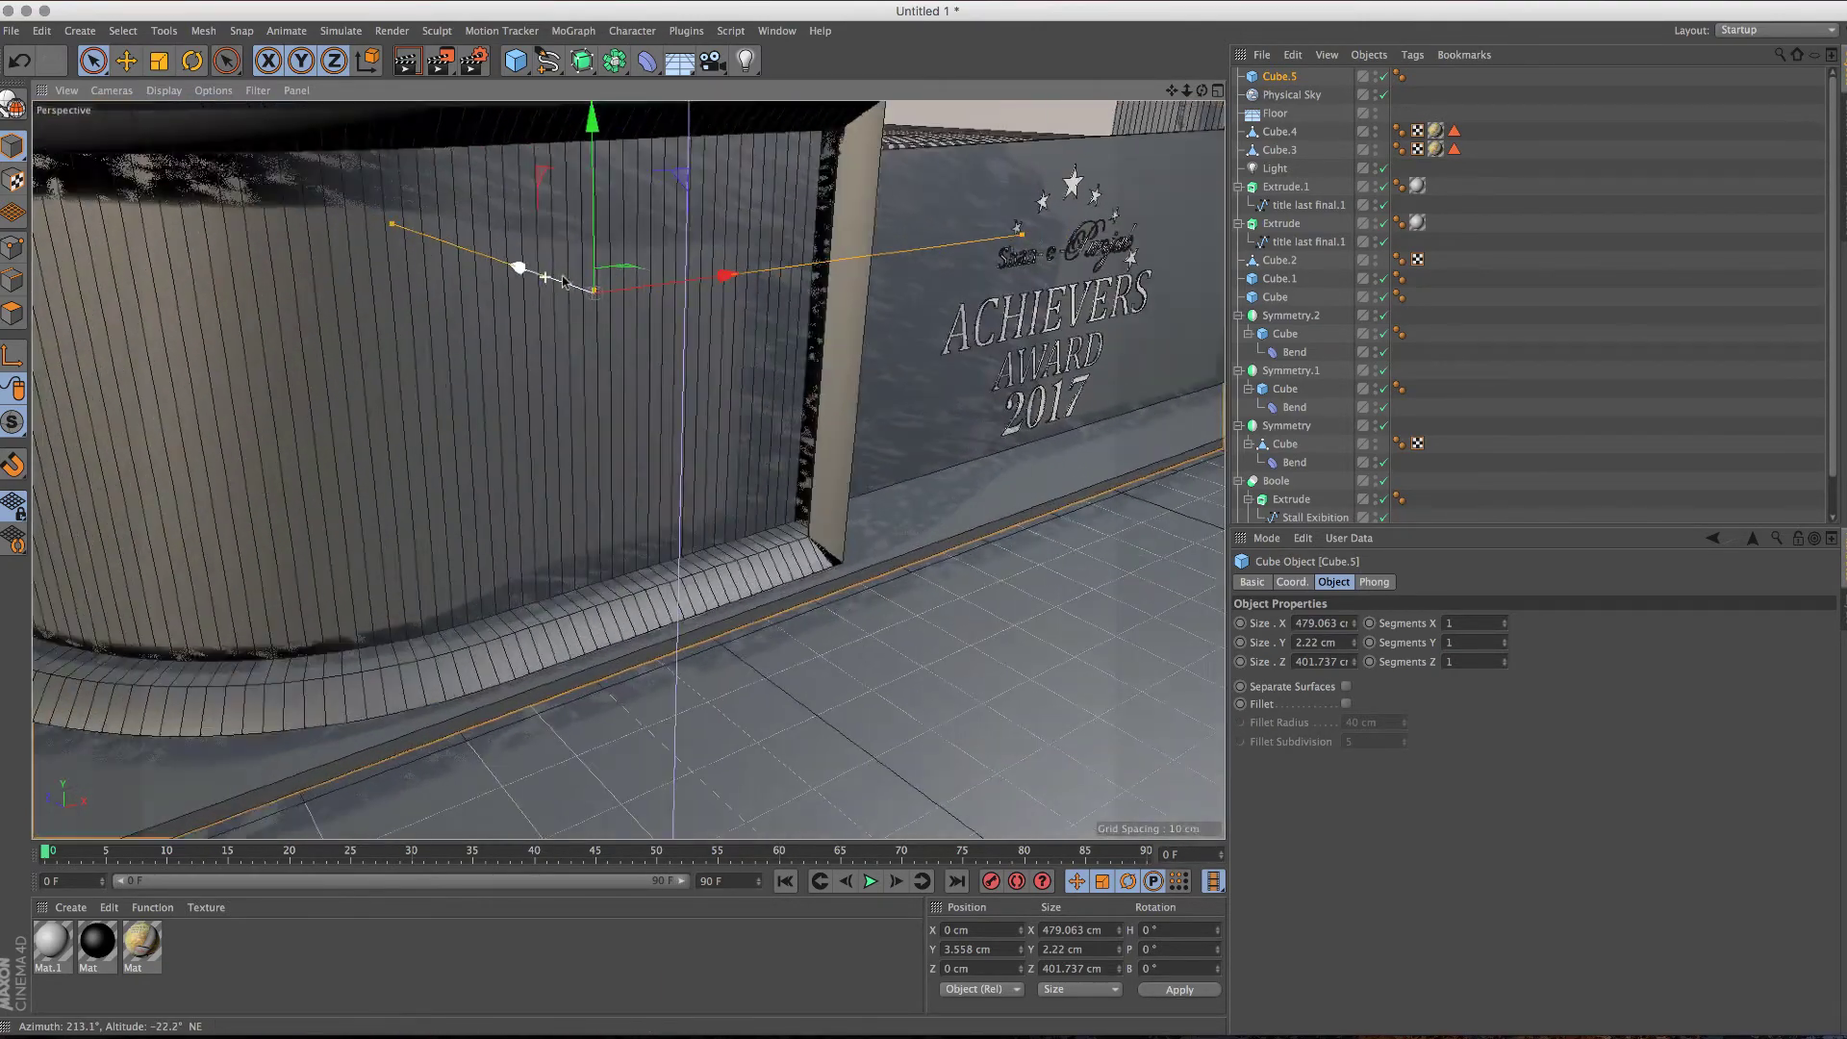
{"action": "scroll", "coordinate": [577, 286], "scroll_direction": "up", "scroll_amount": 5}
{"action": "left_click_drag", "start_coordinate": [597, 294], "coordinate": [534, 281]}
{"action": "scroll", "coordinate": [597, 290], "scroll_direction": "down", "scroll_amount": 3}
{"action": "scroll", "coordinate": [660, 309], "scroll_direction": "down", "scroll_amount": 3}
{"action": "scroll", "coordinate": [577, 384], "scroll_direction": "down", "scroll_amount": 2}
{"action": "scroll", "coordinate": [625, 433], "scroll_direction": "down", "scroll_amount": 2}
{"action": "scroll", "coordinate": [666, 529], "scroll_direction": "down", "scroll_amount": 2}
{"action": "scroll", "coordinate": [666, 535], "scroll_direction": "down", "scroll_amount": 2}
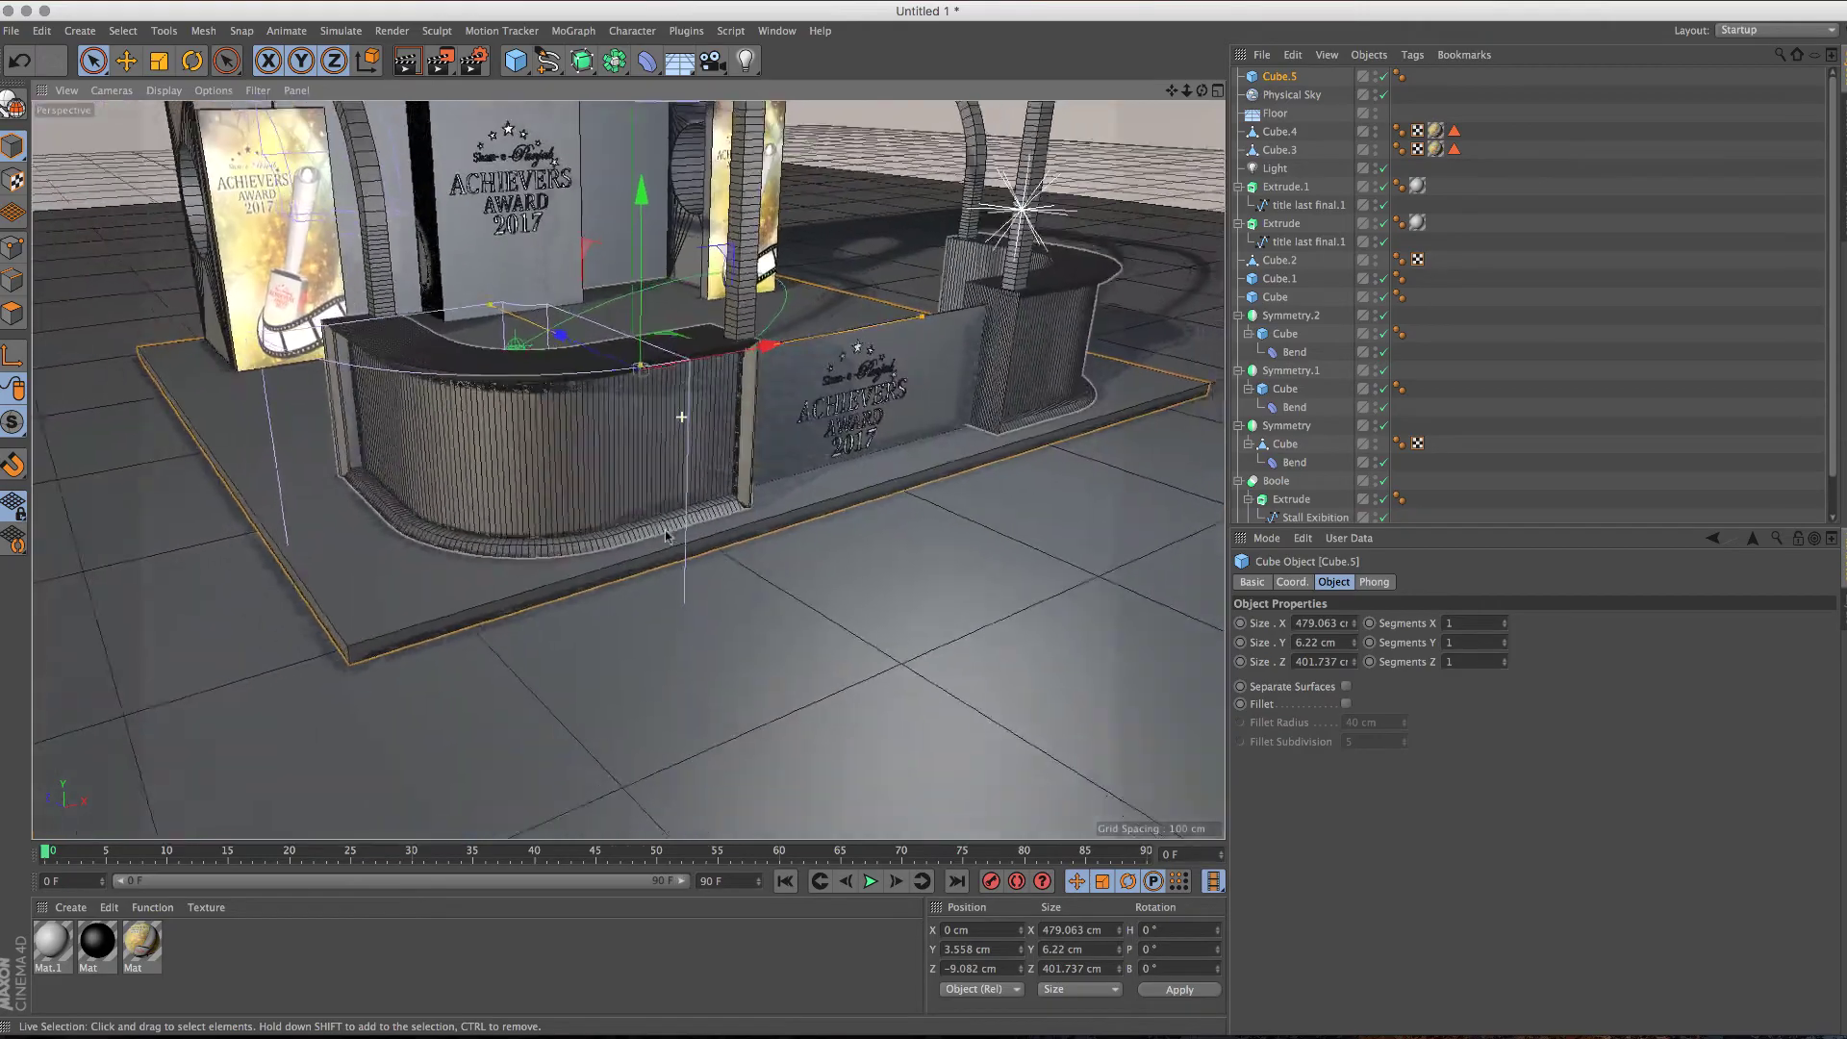
{"action": "mouse_move", "coordinate": [665, 534]}
{"action": "left_mouse_down", "text": "alt"}
{"action": "mouse_move", "coordinate": [569, 423]}
{"action": "mouse_move", "coordinate": [853, 423]}
{"action": "left_mouse_up", "text": "alt"}
{"action": "scroll", "coordinate": [454, 122], "scroll_direction": "up", "scroll_amount": 3}
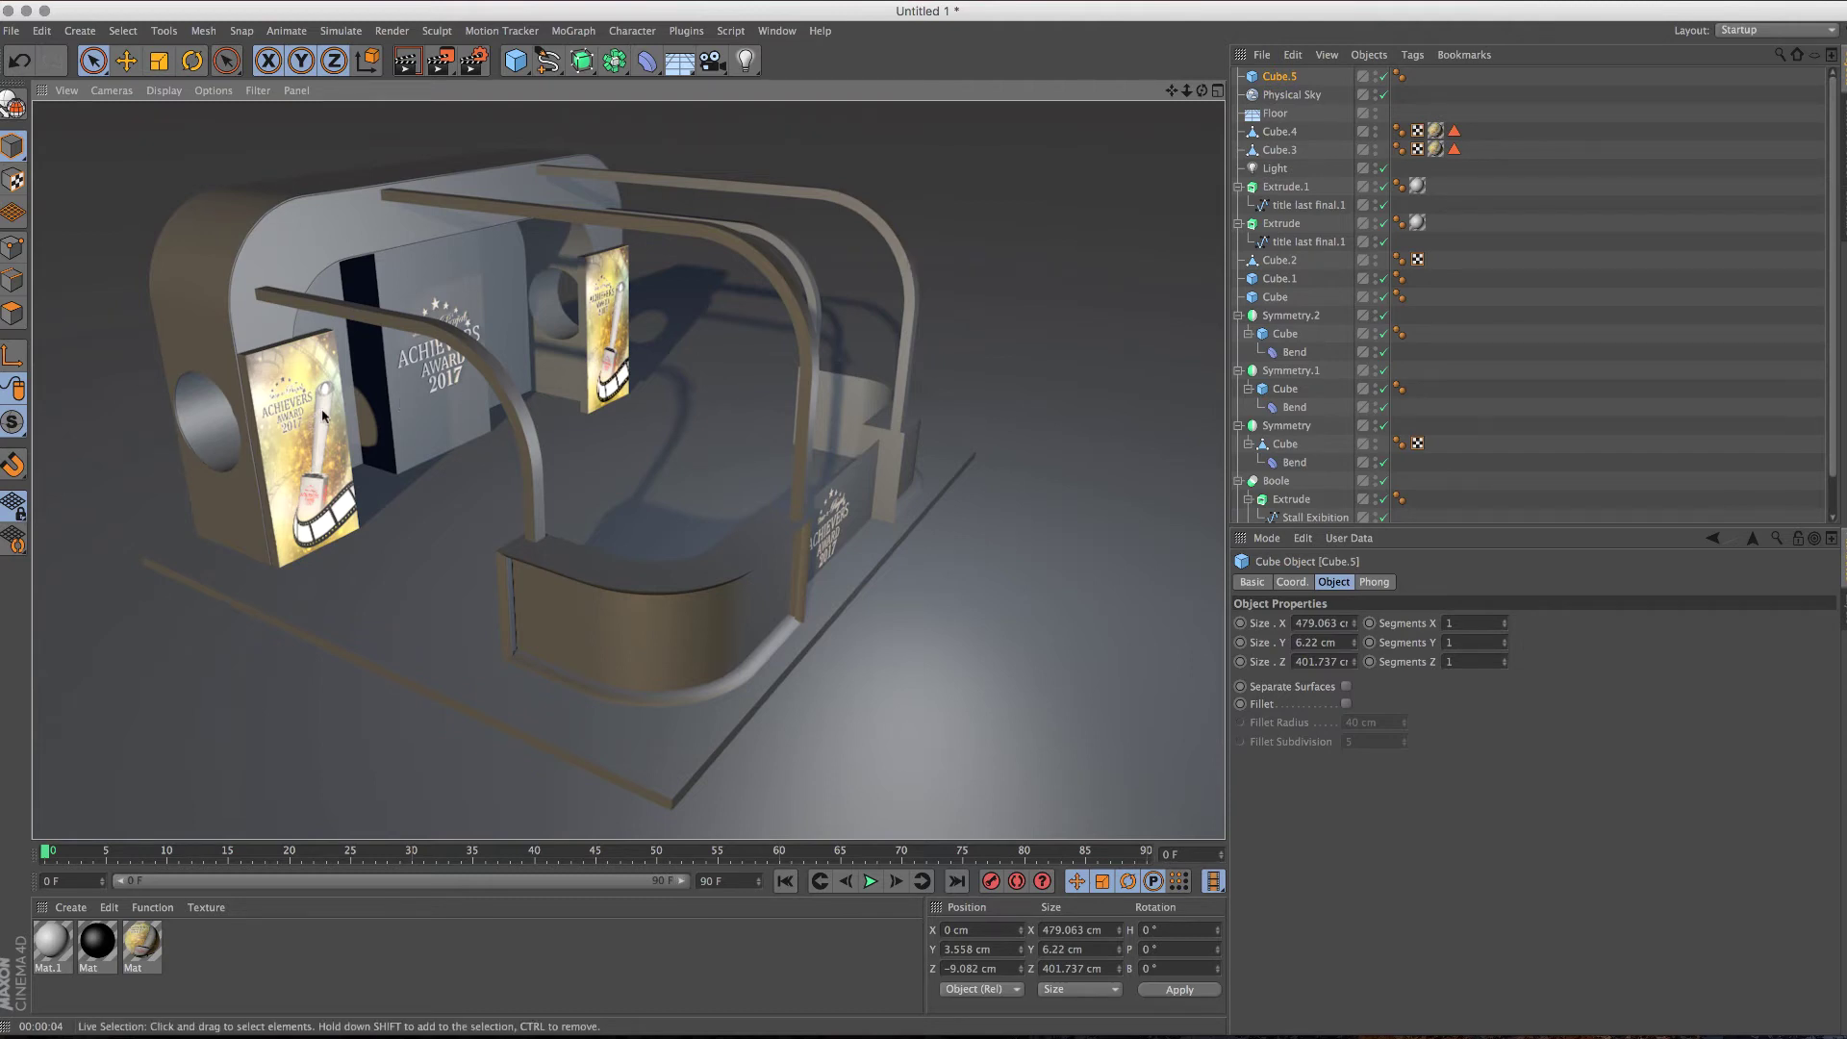
Step: Slide both banner panels, Cube.4 and Cube.3, about 98 cm sideways along X
{"action": "key", "text": "ctrl+z"}
{"action": "left_click", "coordinate": [1285, 149]}
{"action": "left_click", "coordinate": [1279, 130], "text": "ctrl"}
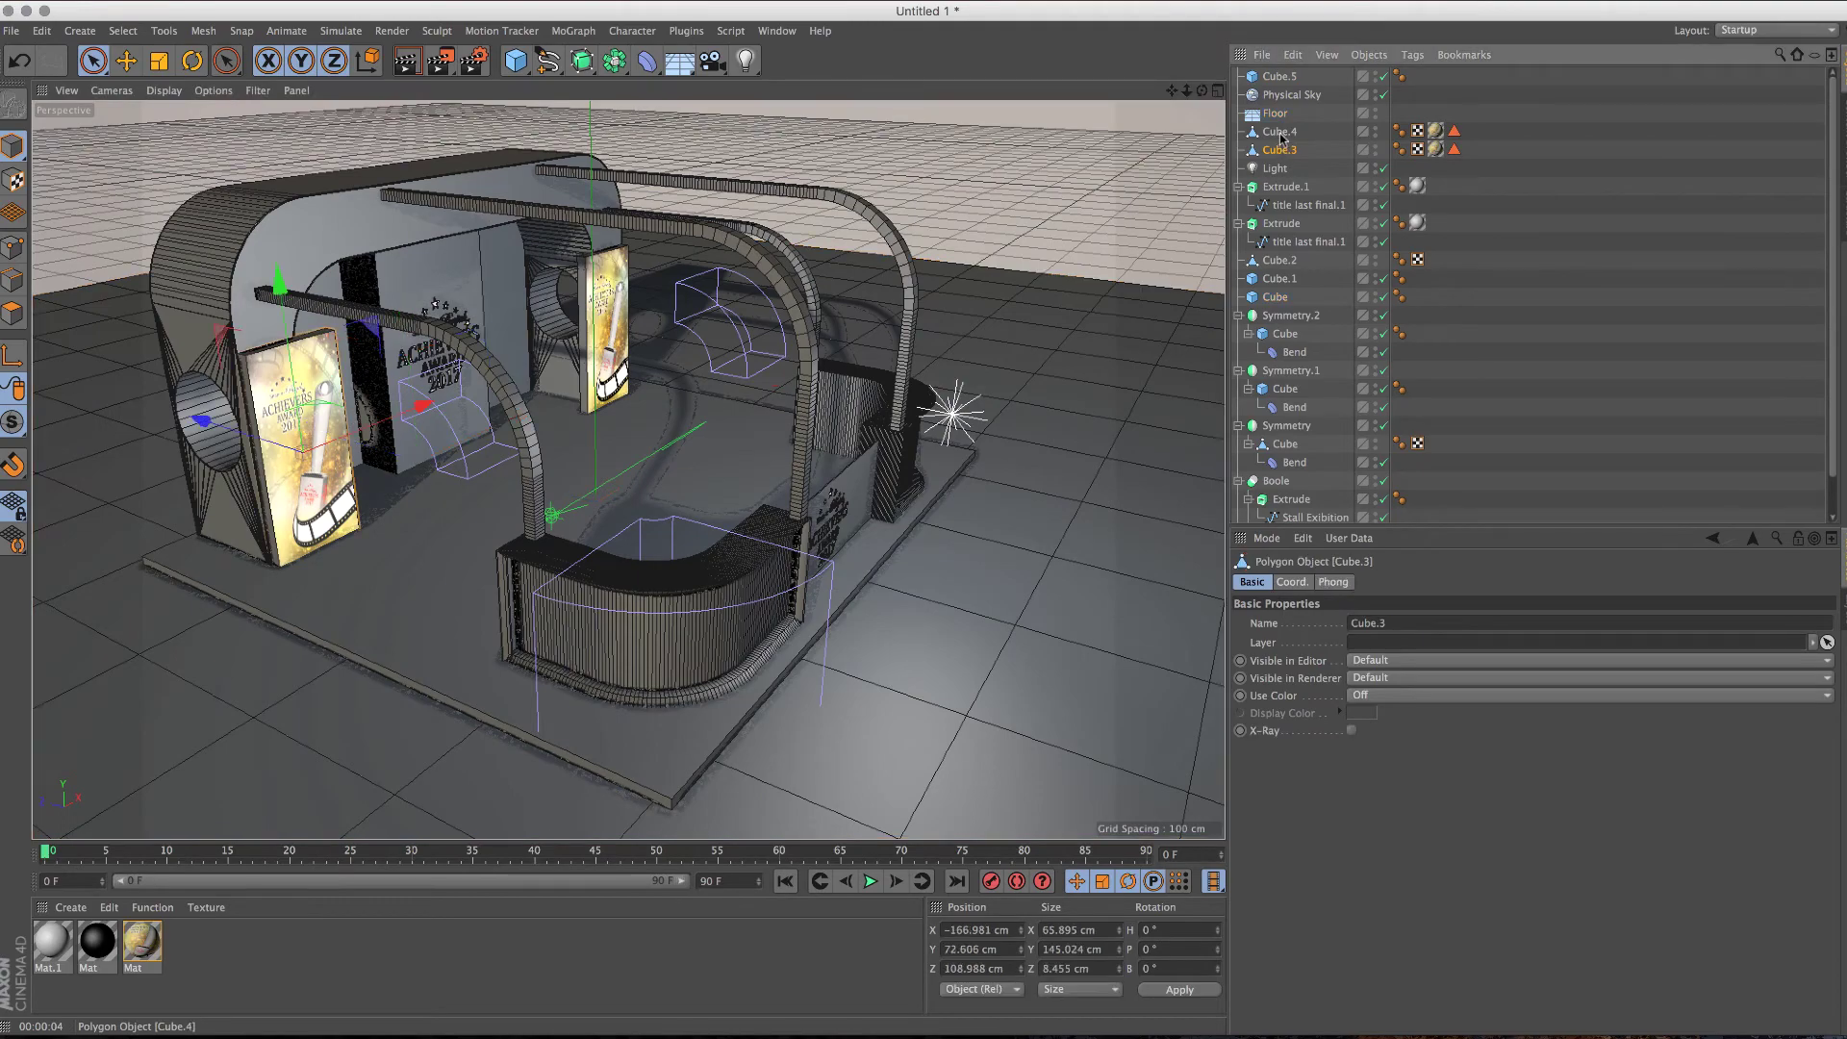
{"action": "left_click_drag", "start_coordinate": [393, 365], "coordinate": [497, 380]}
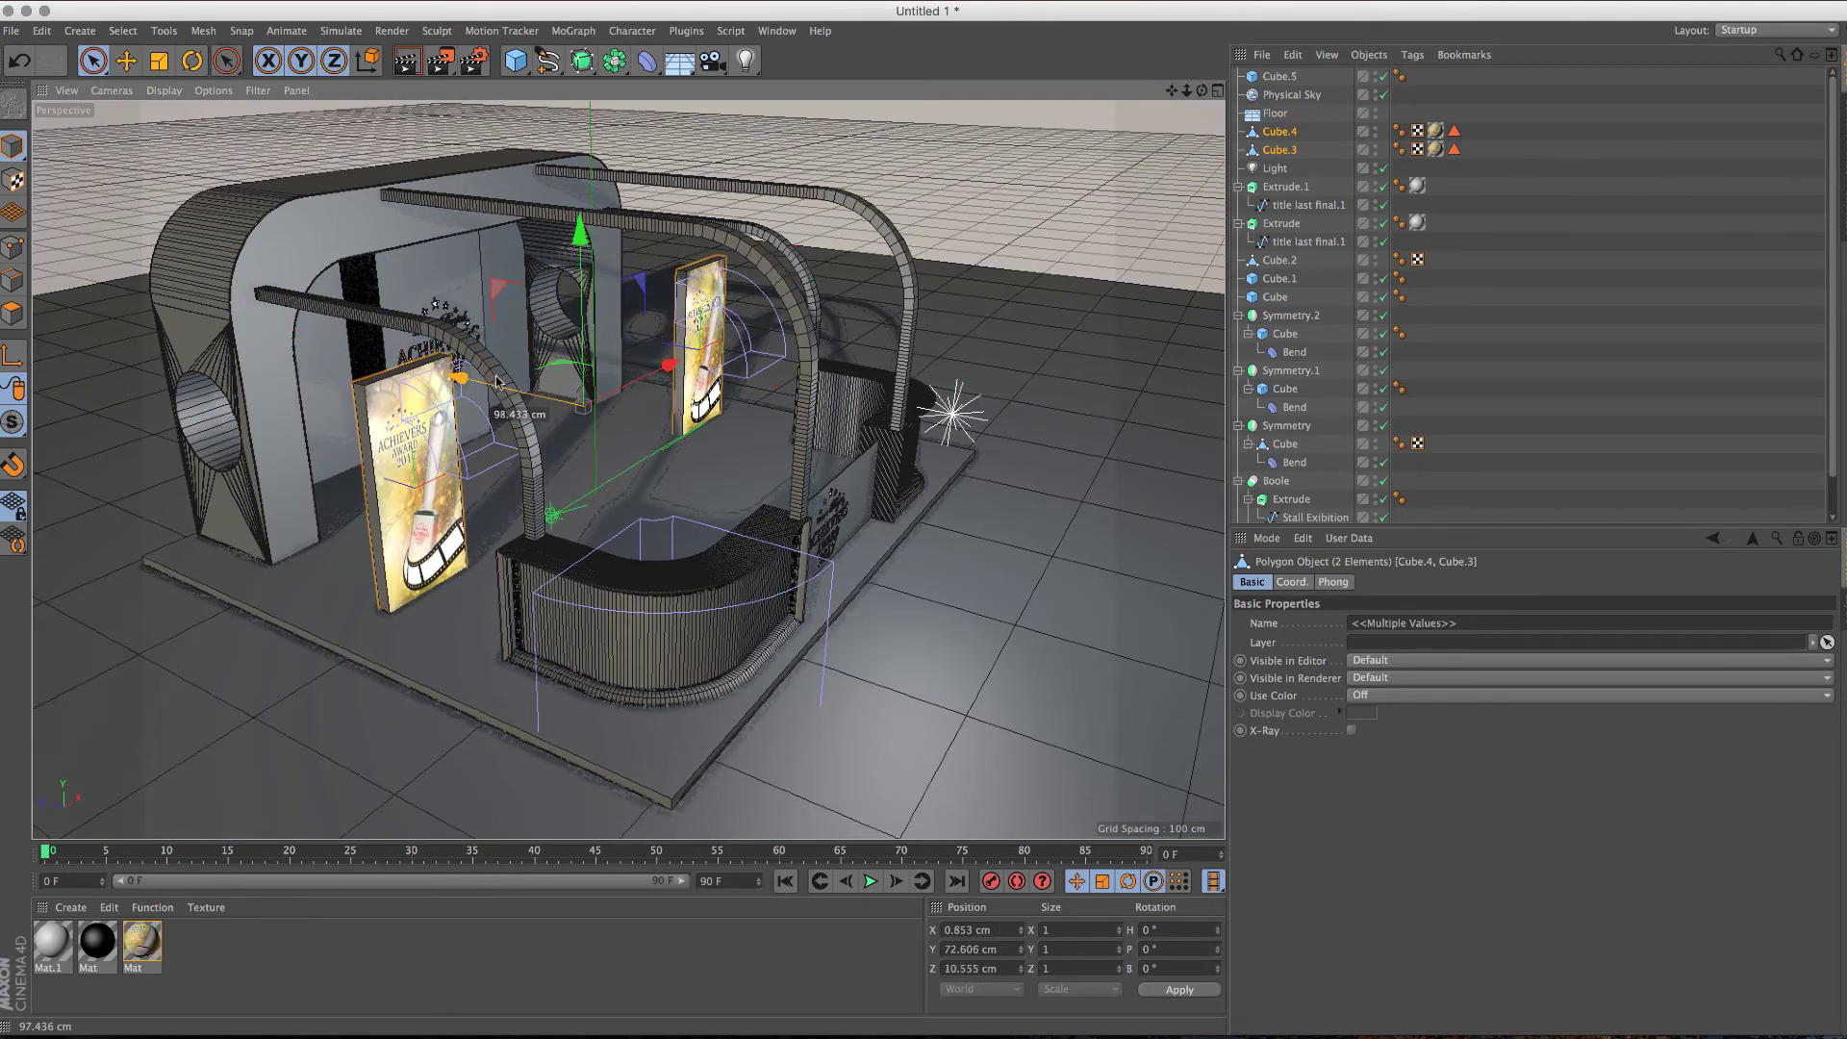
{"action": "mouse_move", "coordinate": [606, 369]}
{"action": "left_mouse_down", "text": "alt"}
{"action": "mouse_move", "coordinate": [539, 404]}
{"action": "mouse_move", "coordinate": [433, 419]}
{"action": "mouse_move", "coordinate": [327, 385]}
{"action": "left_mouse_up", "text": "alt"}
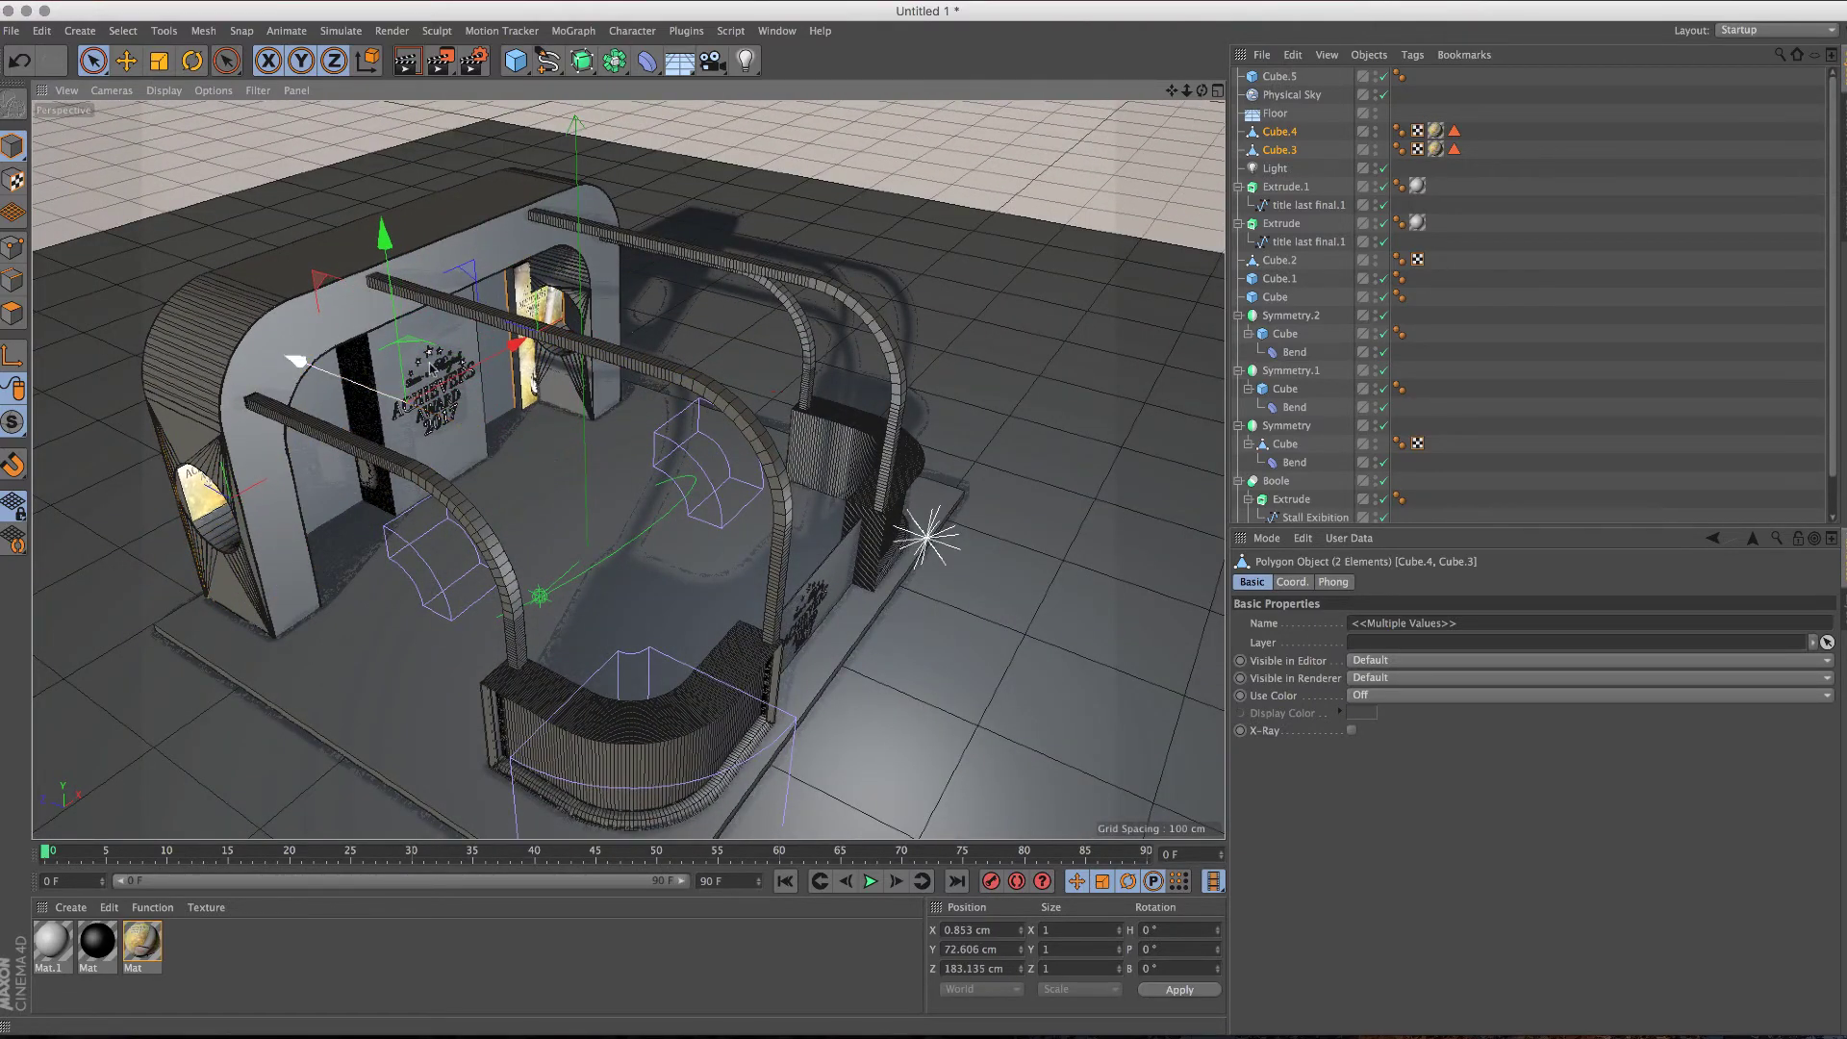
Step: Move Cube.3 alone inward to X −106.1 cm beside the title, then render a preview
{"action": "left_click", "coordinate": [603, 294]}
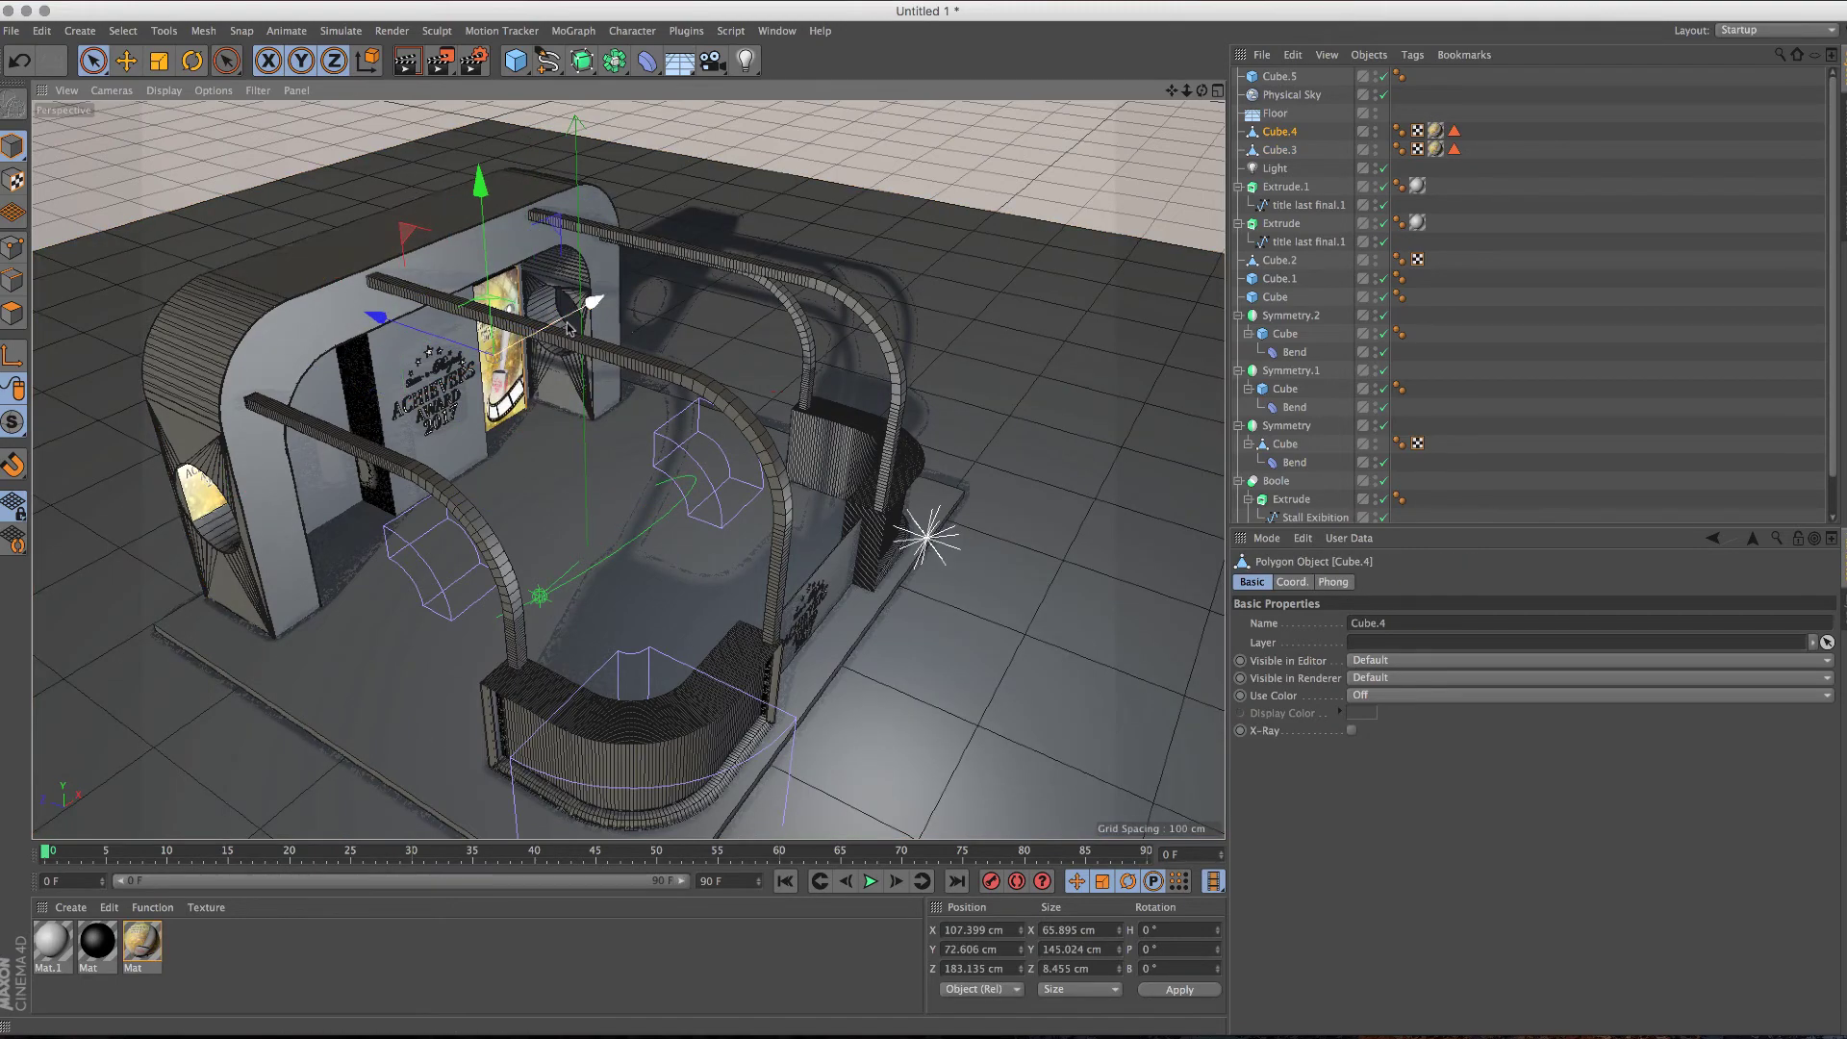
{"action": "scroll", "coordinate": [568, 327], "scroll_direction": "up", "scroll_amount": 10}
{"action": "mouse_move", "coordinate": [568, 327]}
{"action": "left_mouse_down", "text": "alt"}
{"action": "mouse_move", "coordinate": [414, 380]}
{"action": "mouse_move", "coordinate": [430, 473]}
{"action": "left_mouse_up", "text": "alt"}
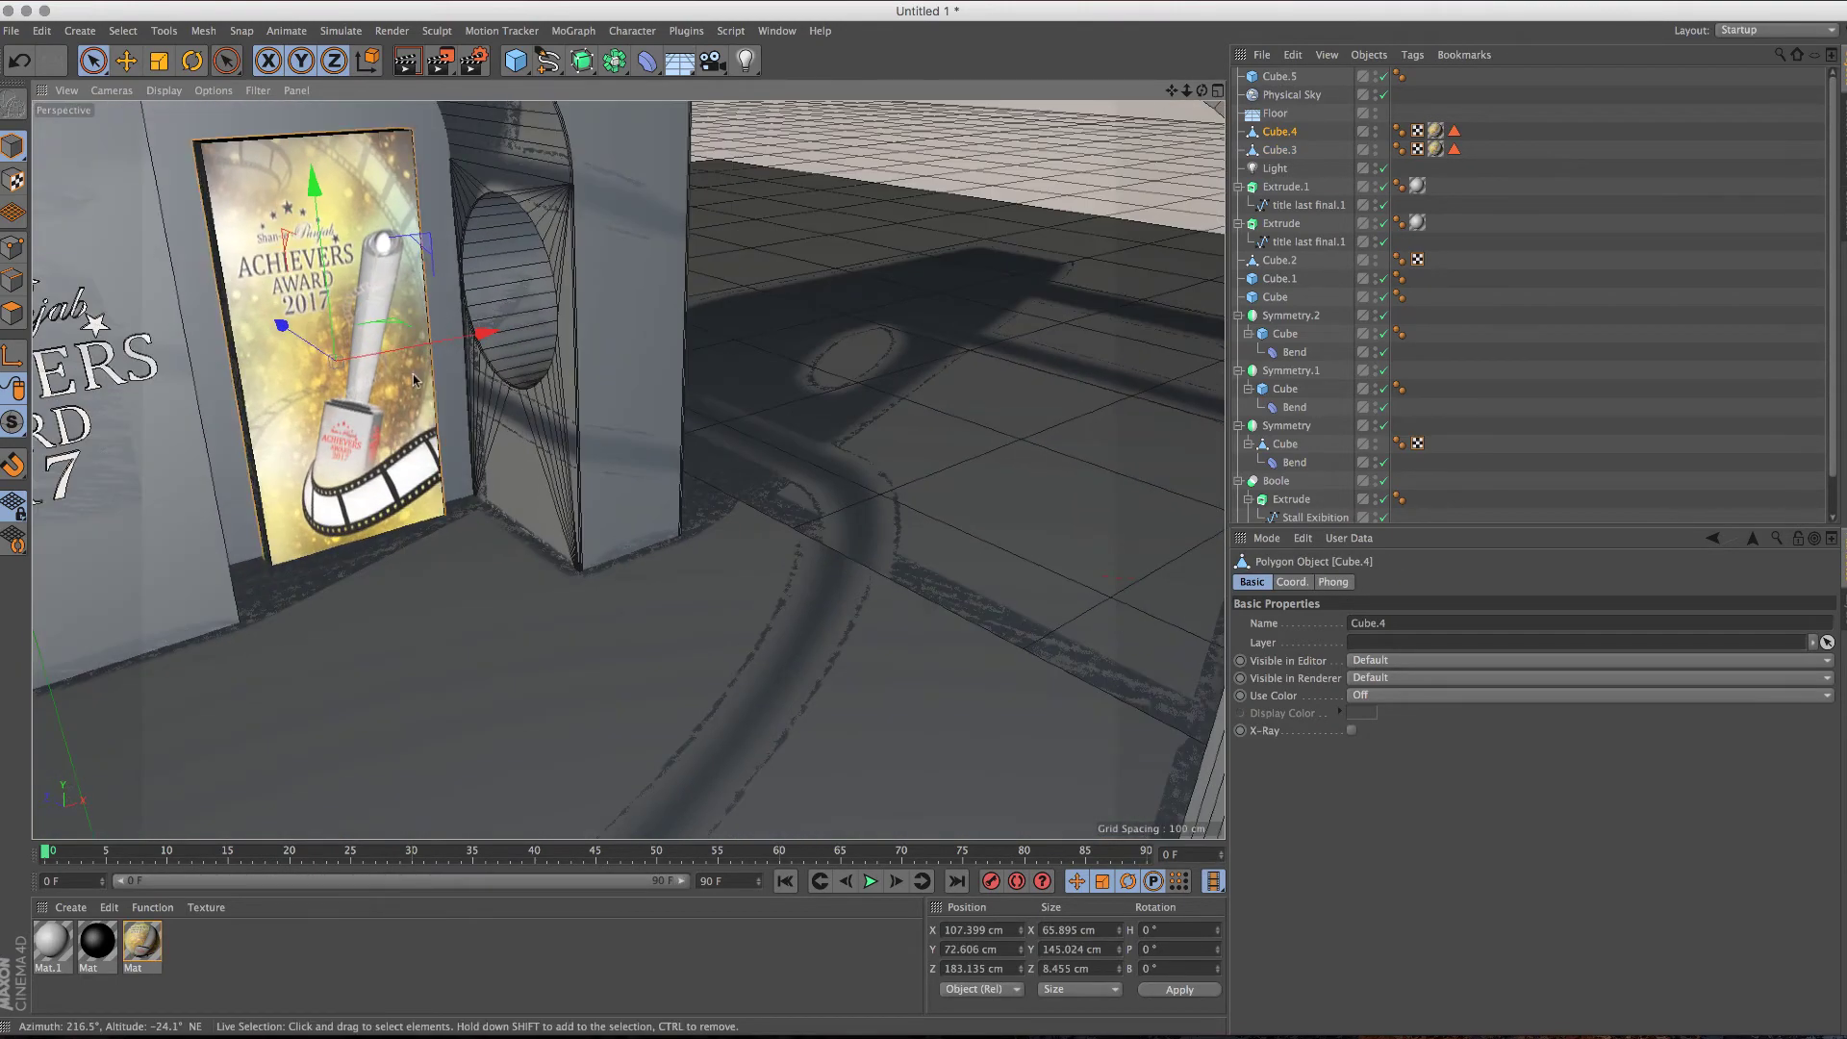
{"action": "scroll", "coordinate": [414, 380], "scroll_direction": "down", "scroll_amount": 5}
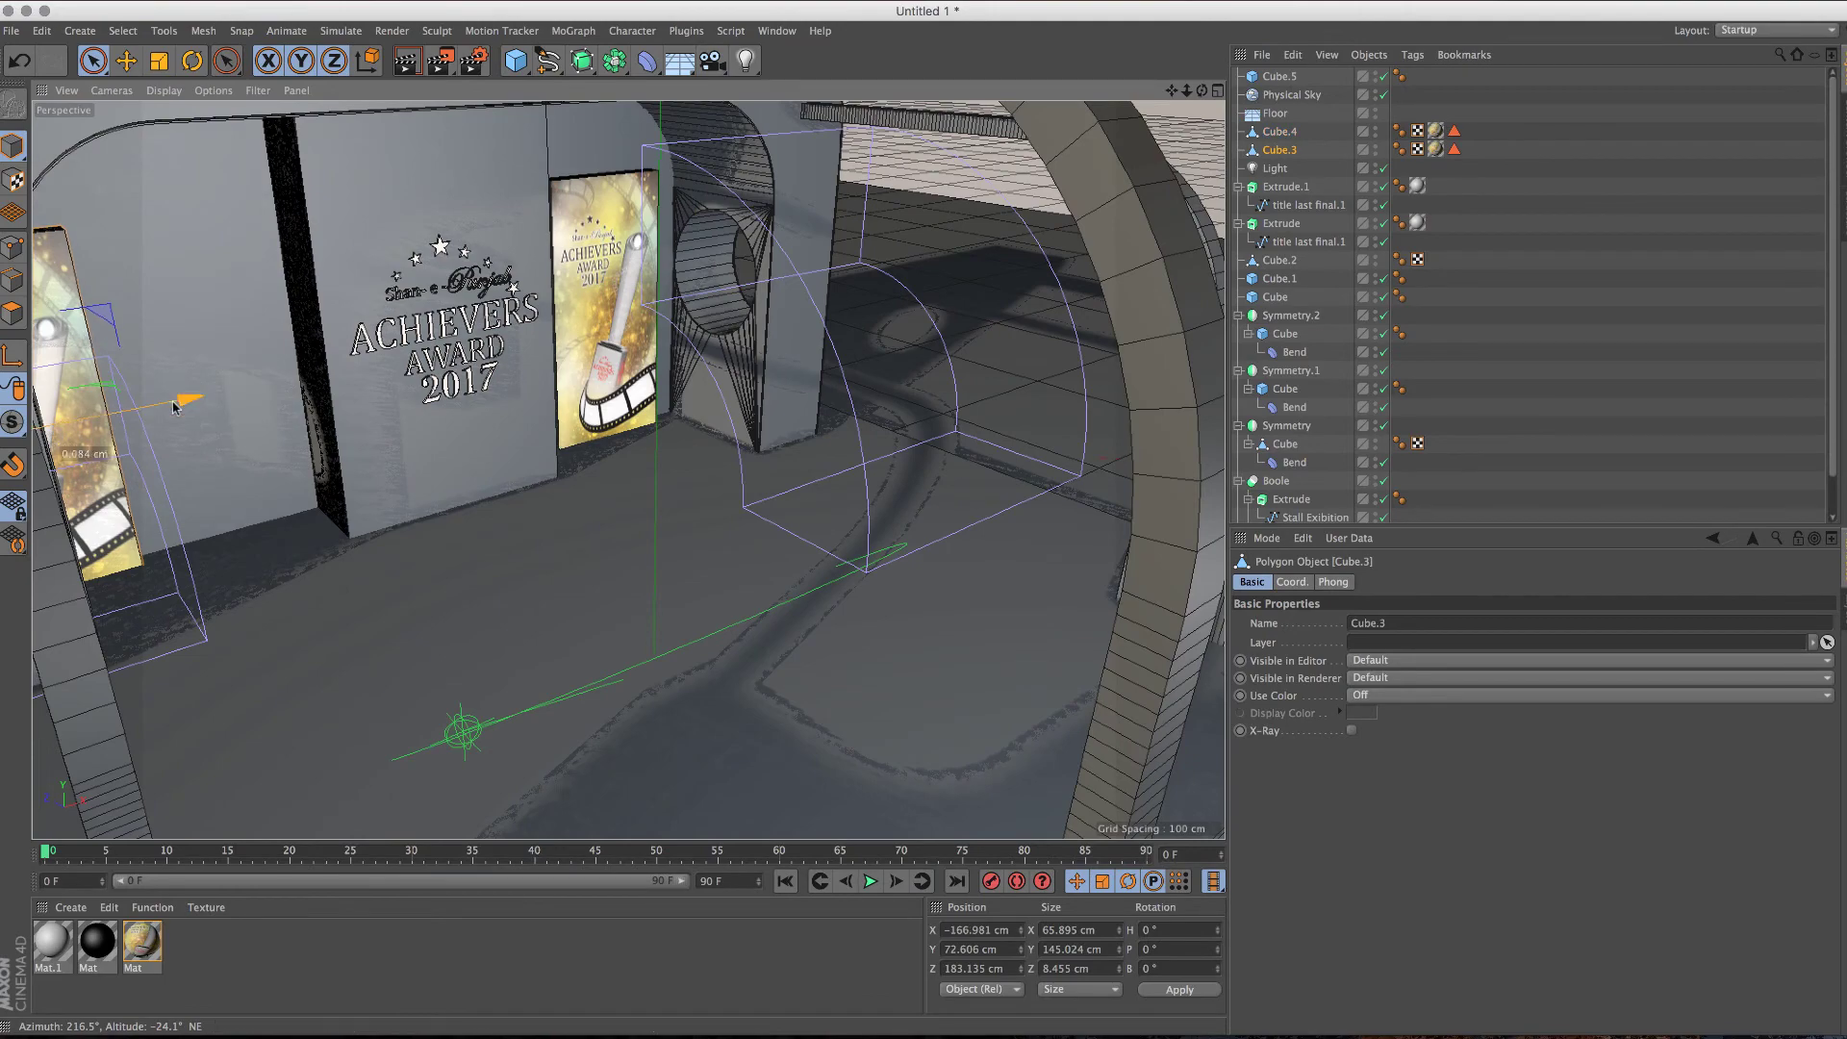
{"action": "mouse_move", "coordinate": [173, 407]}
{"action": "left_mouse_down"}
{"action": "mouse_move", "coordinate": [348, 397]}
{"action": "mouse_move", "coordinate": [413, 447]}
{"action": "left_mouse_up"}
{"action": "scroll", "coordinate": [348, 398], "scroll_direction": "down", "scroll_amount": 3}
{"action": "scroll", "coordinate": [348, 397], "scroll_direction": "down", "scroll_amount": 3}
{"action": "scroll", "coordinate": [413, 447], "scroll_direction": "up", "scroll_amount": 2}
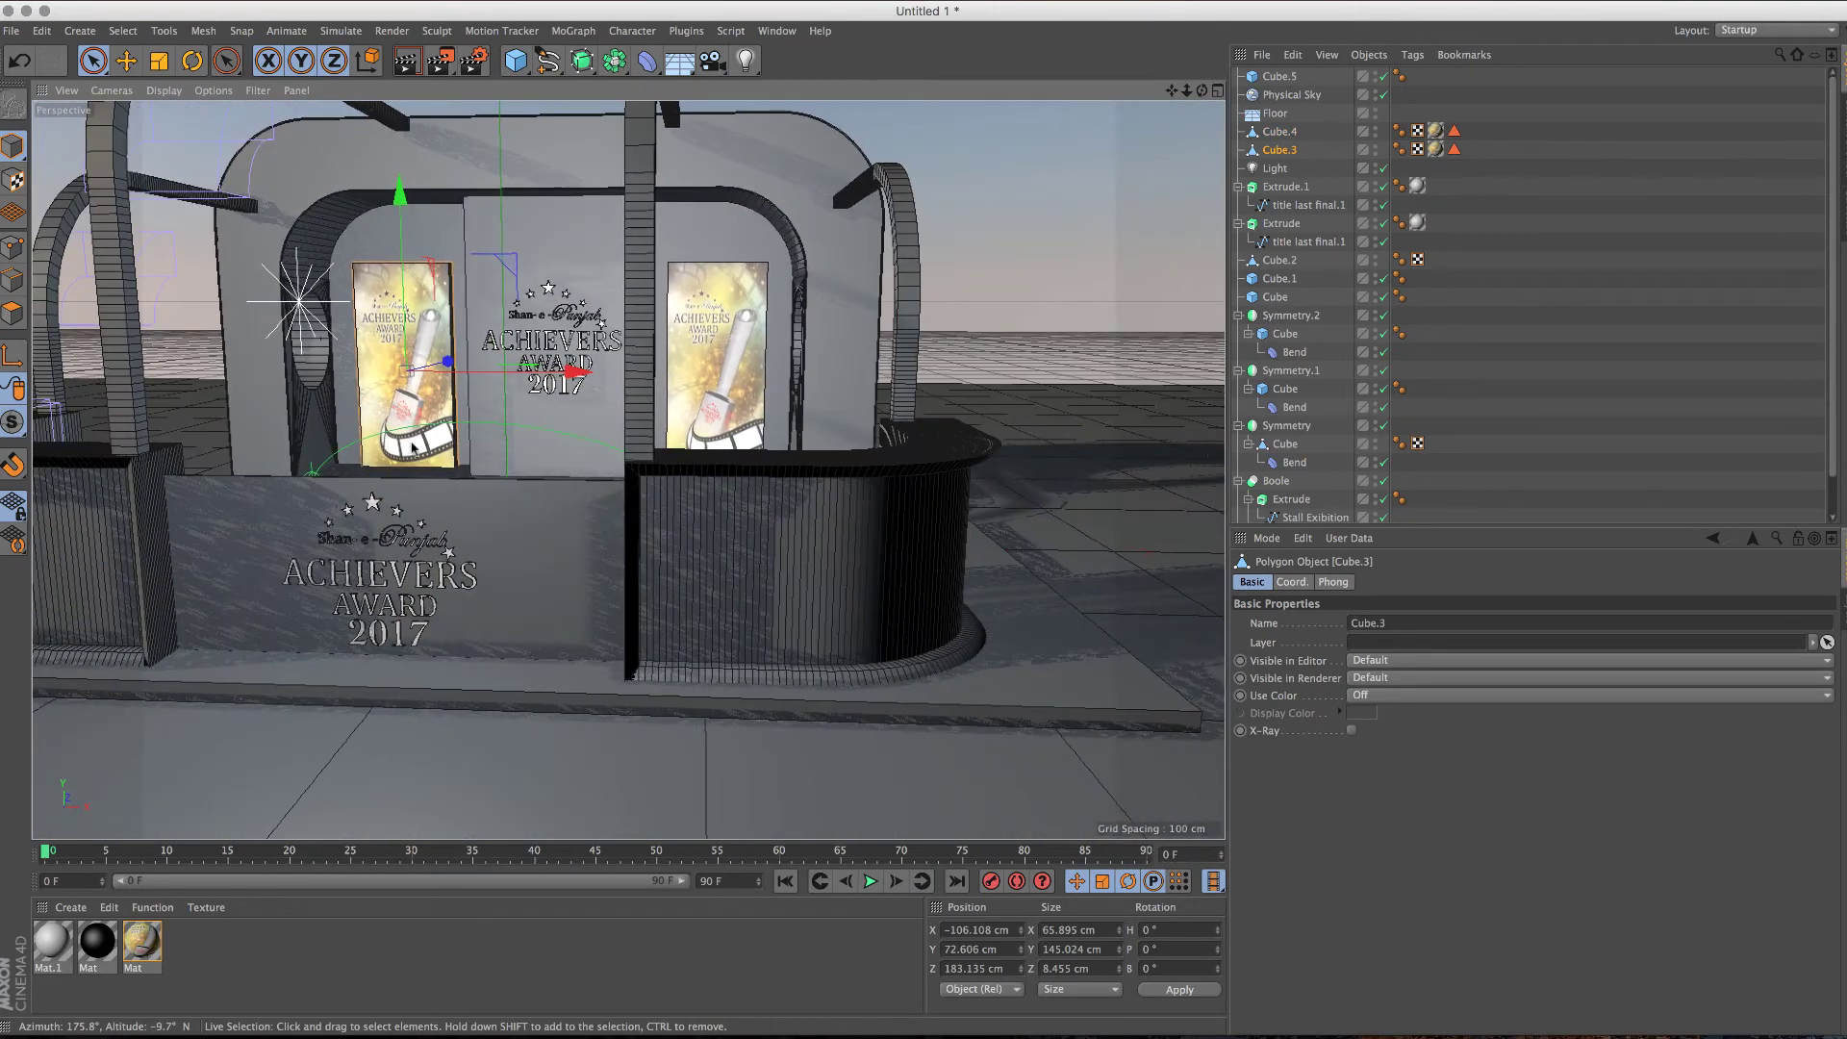
{"action": "scroll", "coordinate": [428, 333], "scroll_direction": "down", "scroll_amount": 3}
{"action": "left_click_drag", "start_coordinate": [428, 334], "coordinate": [612, 393], "text": "alt"}
{"action": "scroll", "coordinate": [604, 394], "scroll_direction": "up", "scroll_amount": 3}
{"action": "key", "text": "ctrl+r"}
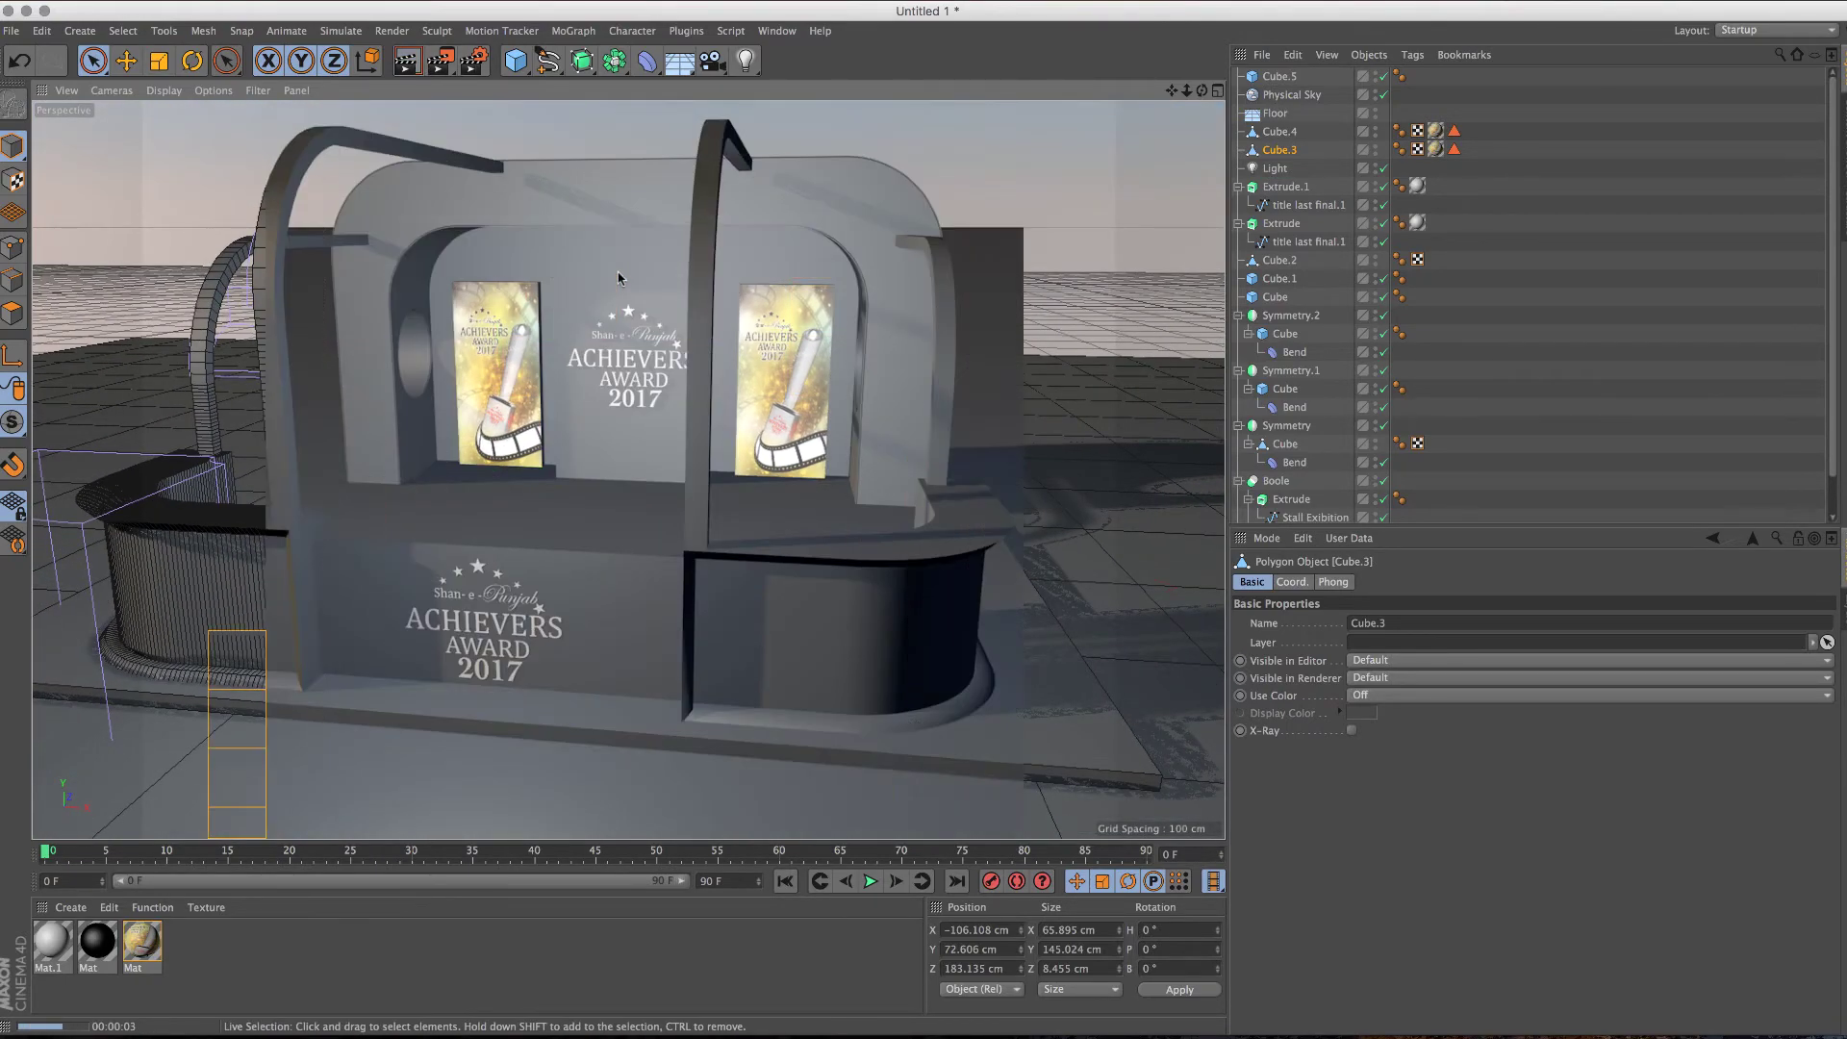
Step: Add the Global Illumination effect in Render Settings and re-render the stall
{"action": "left_click", "coordinate": [472, 61]}
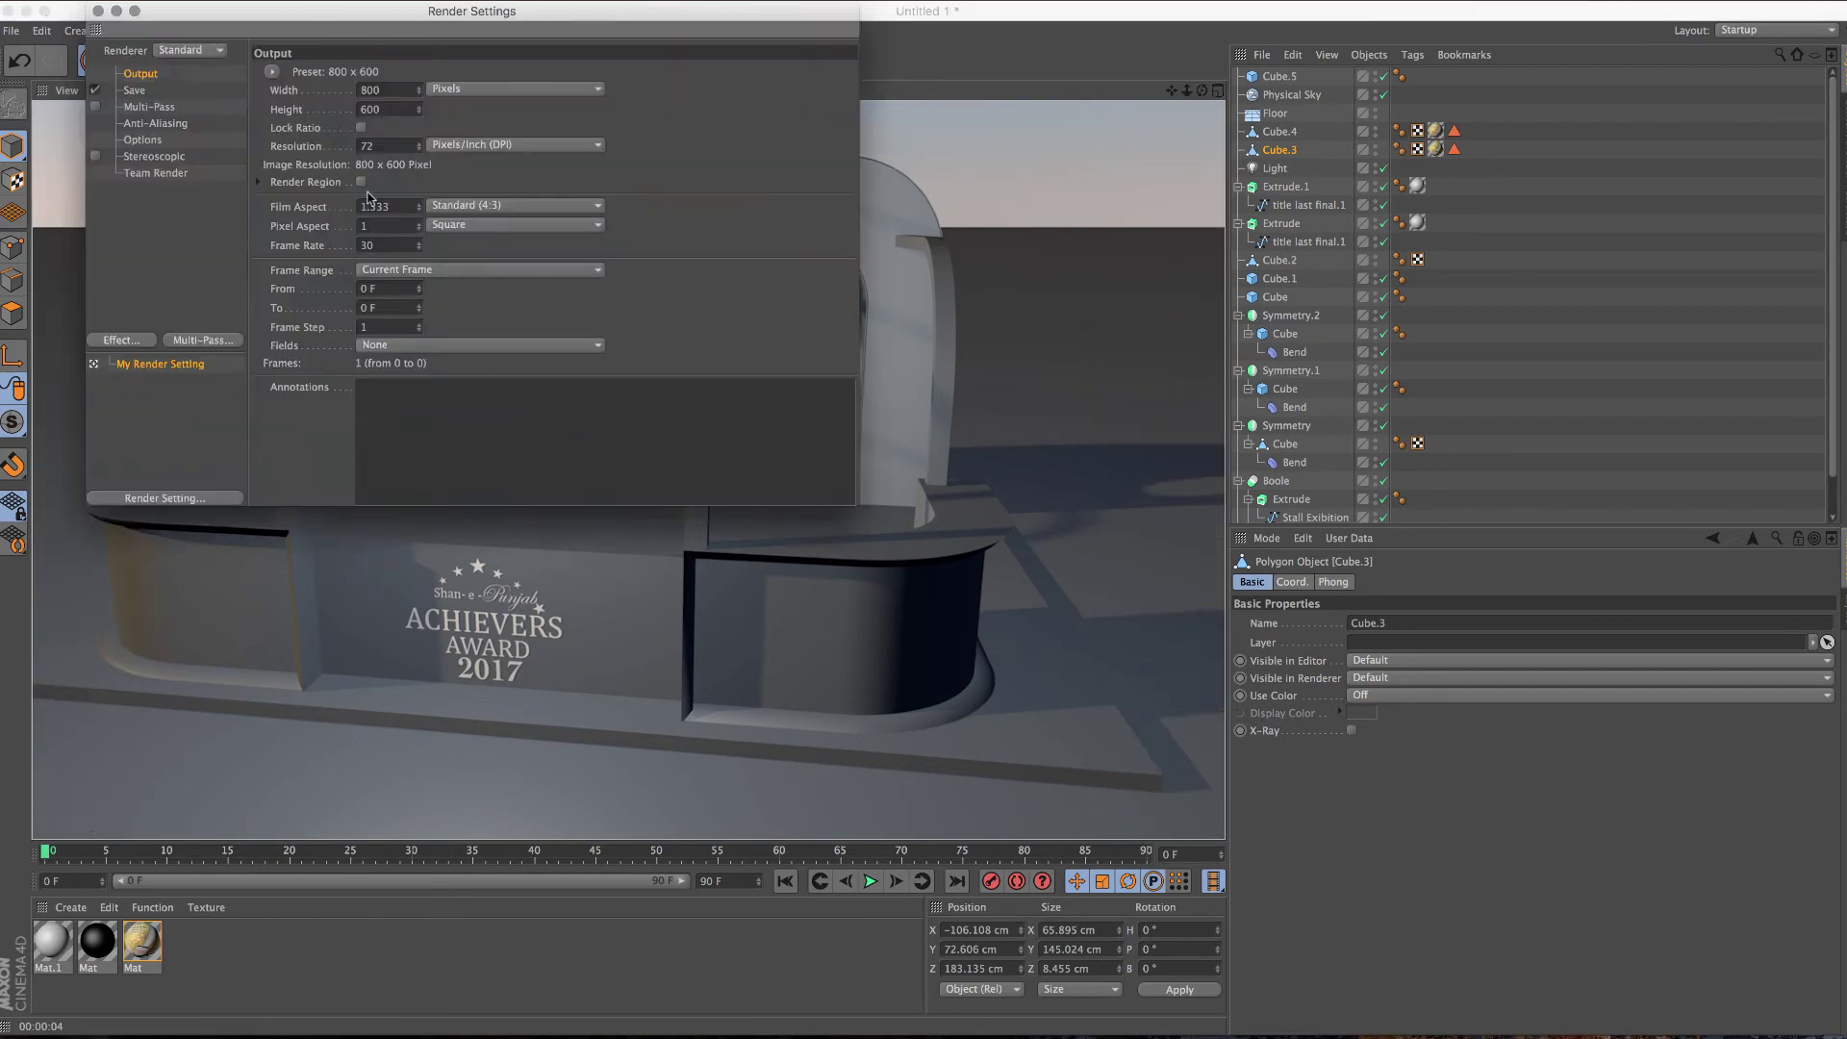
{"action": "left_click", "coordinate": [120, 341]}
{"action": "left_click", "coordinate": [193, 611]}
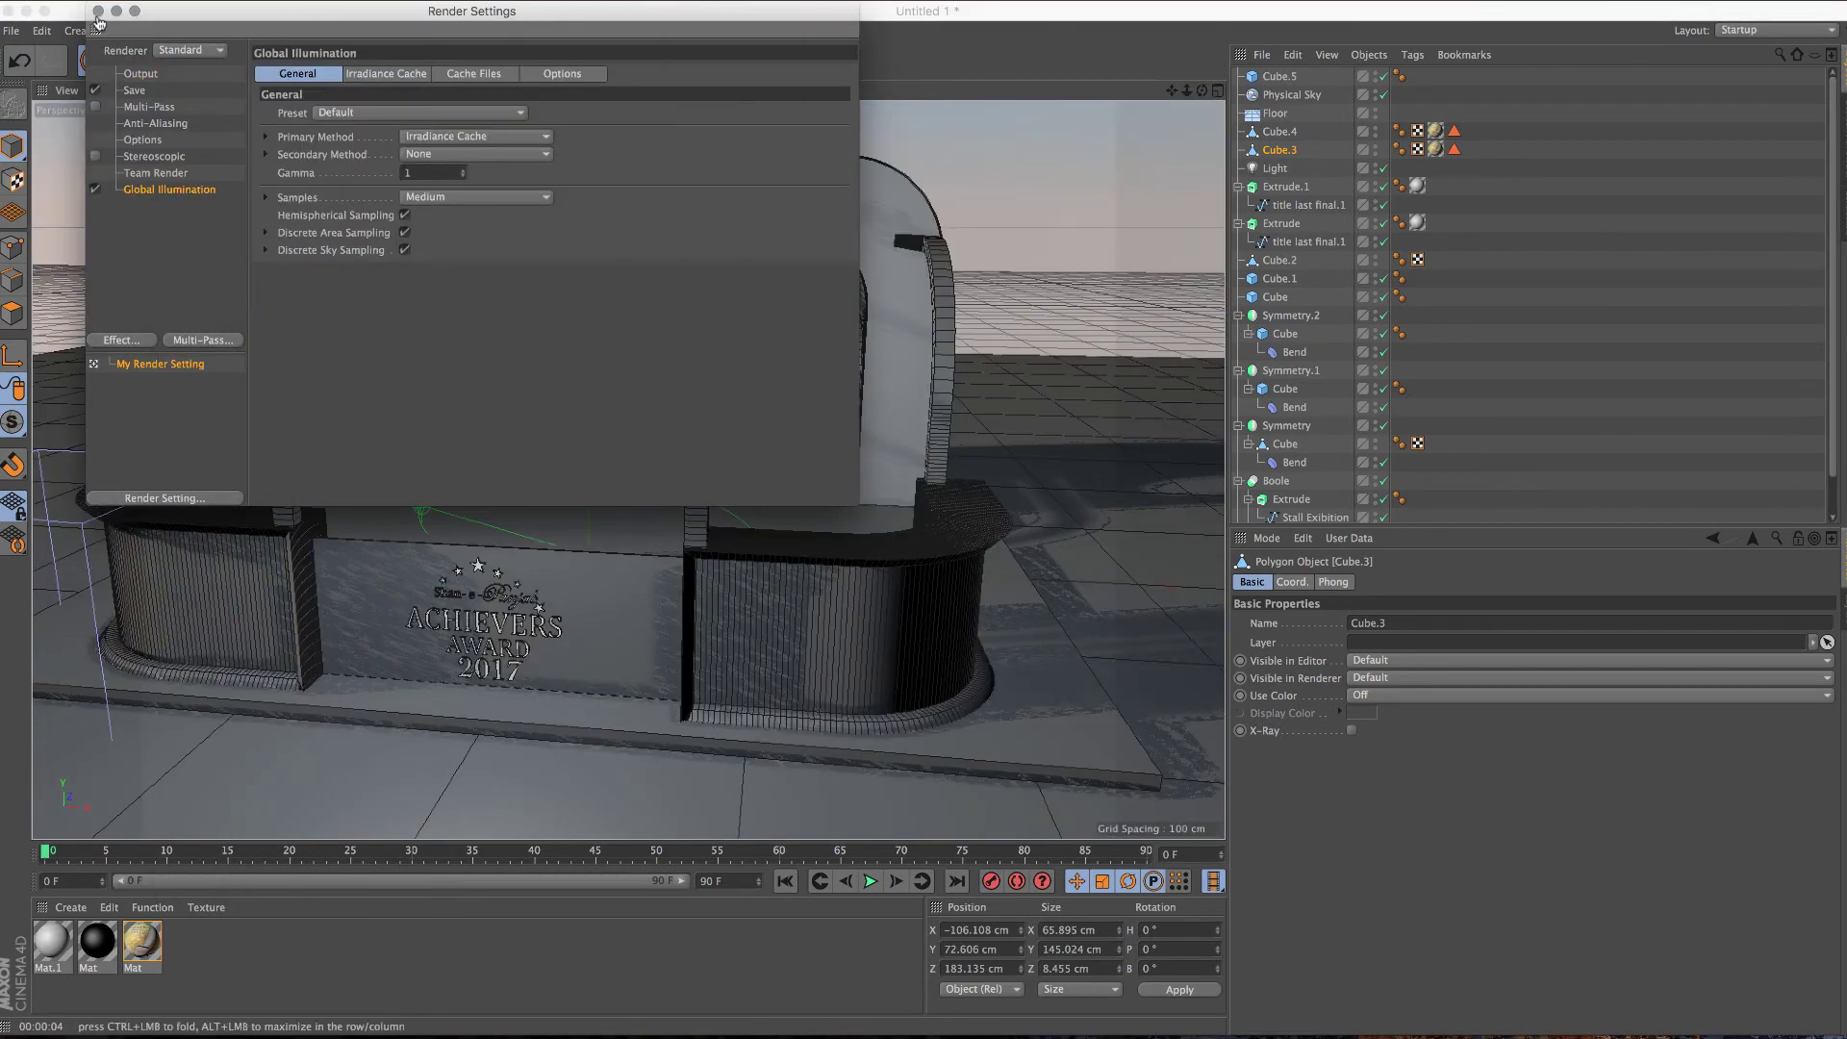
{"action": "left_click", "coordinate": [97, 11]}
{"action": "key", "text": "ctrl+r"}
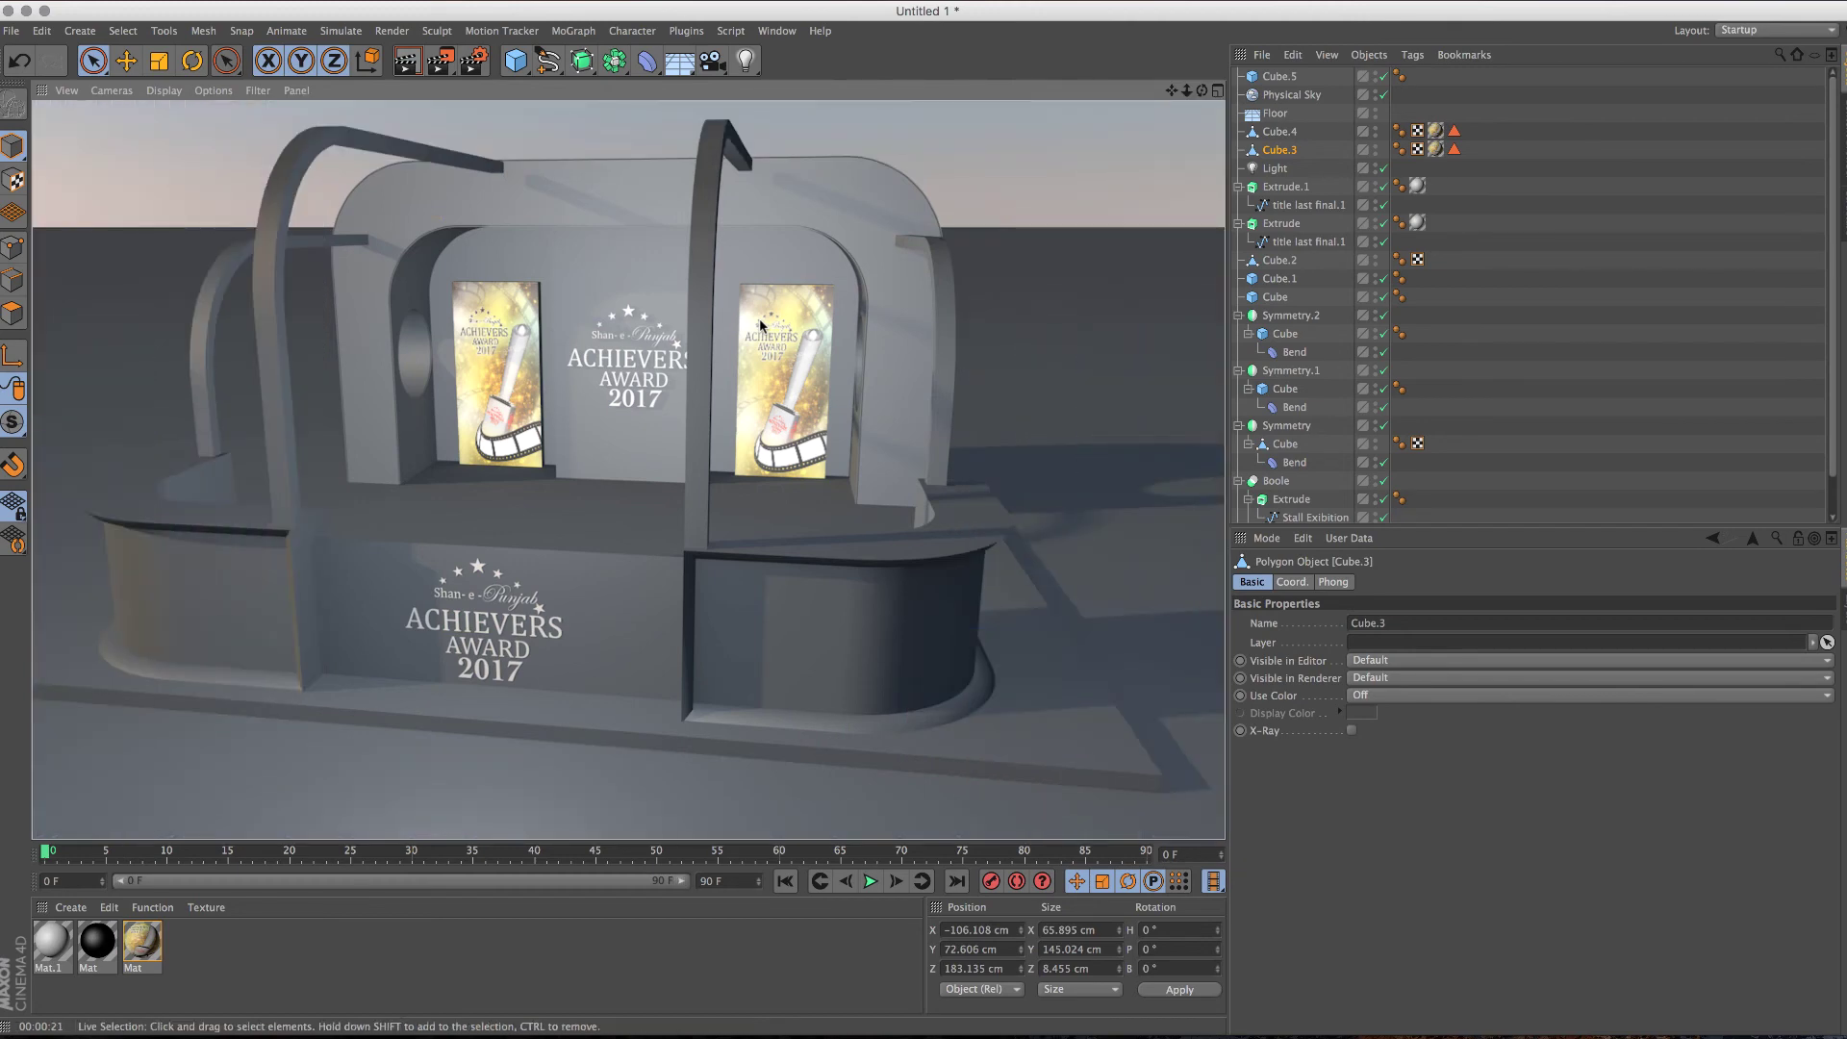
Step: Create material Mat.2, apply it to the counter front panel Cube.2, and render
{"action": "left_click", "coordinate": [645, 578]}
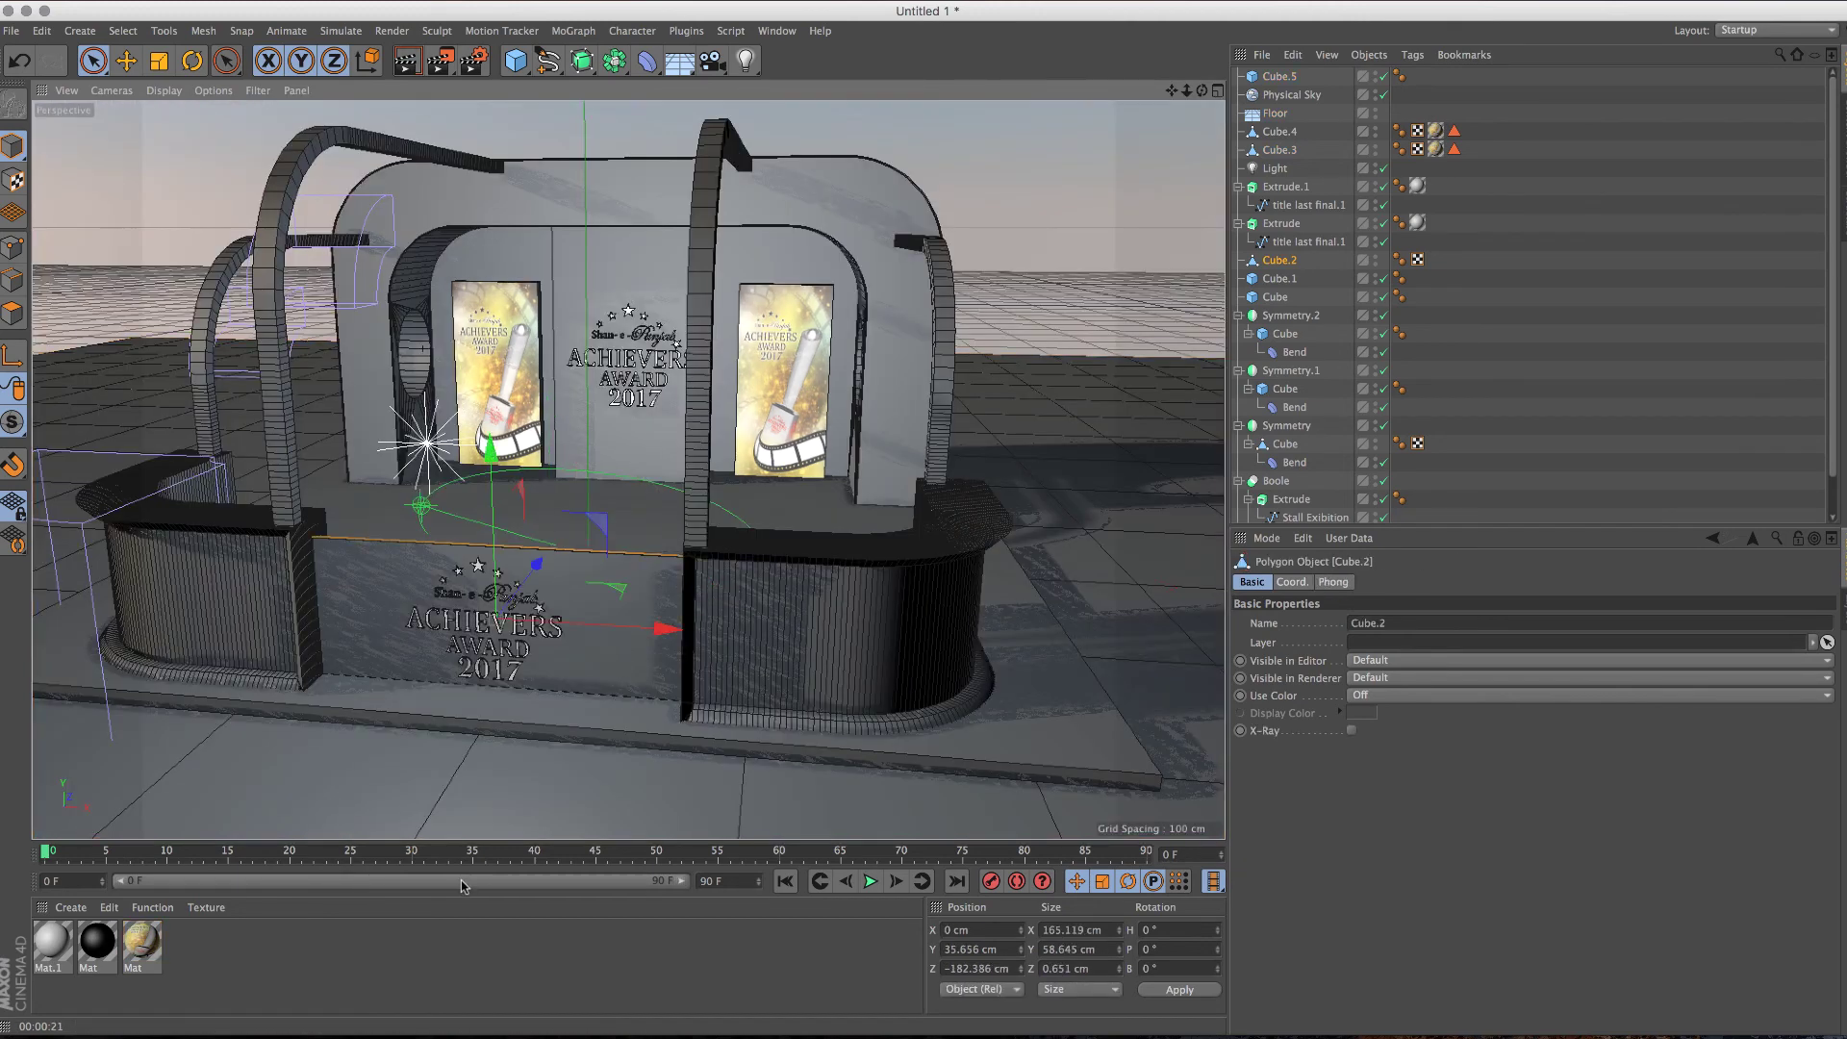
{"action": "double_click", "coordinate": [269, 991]}
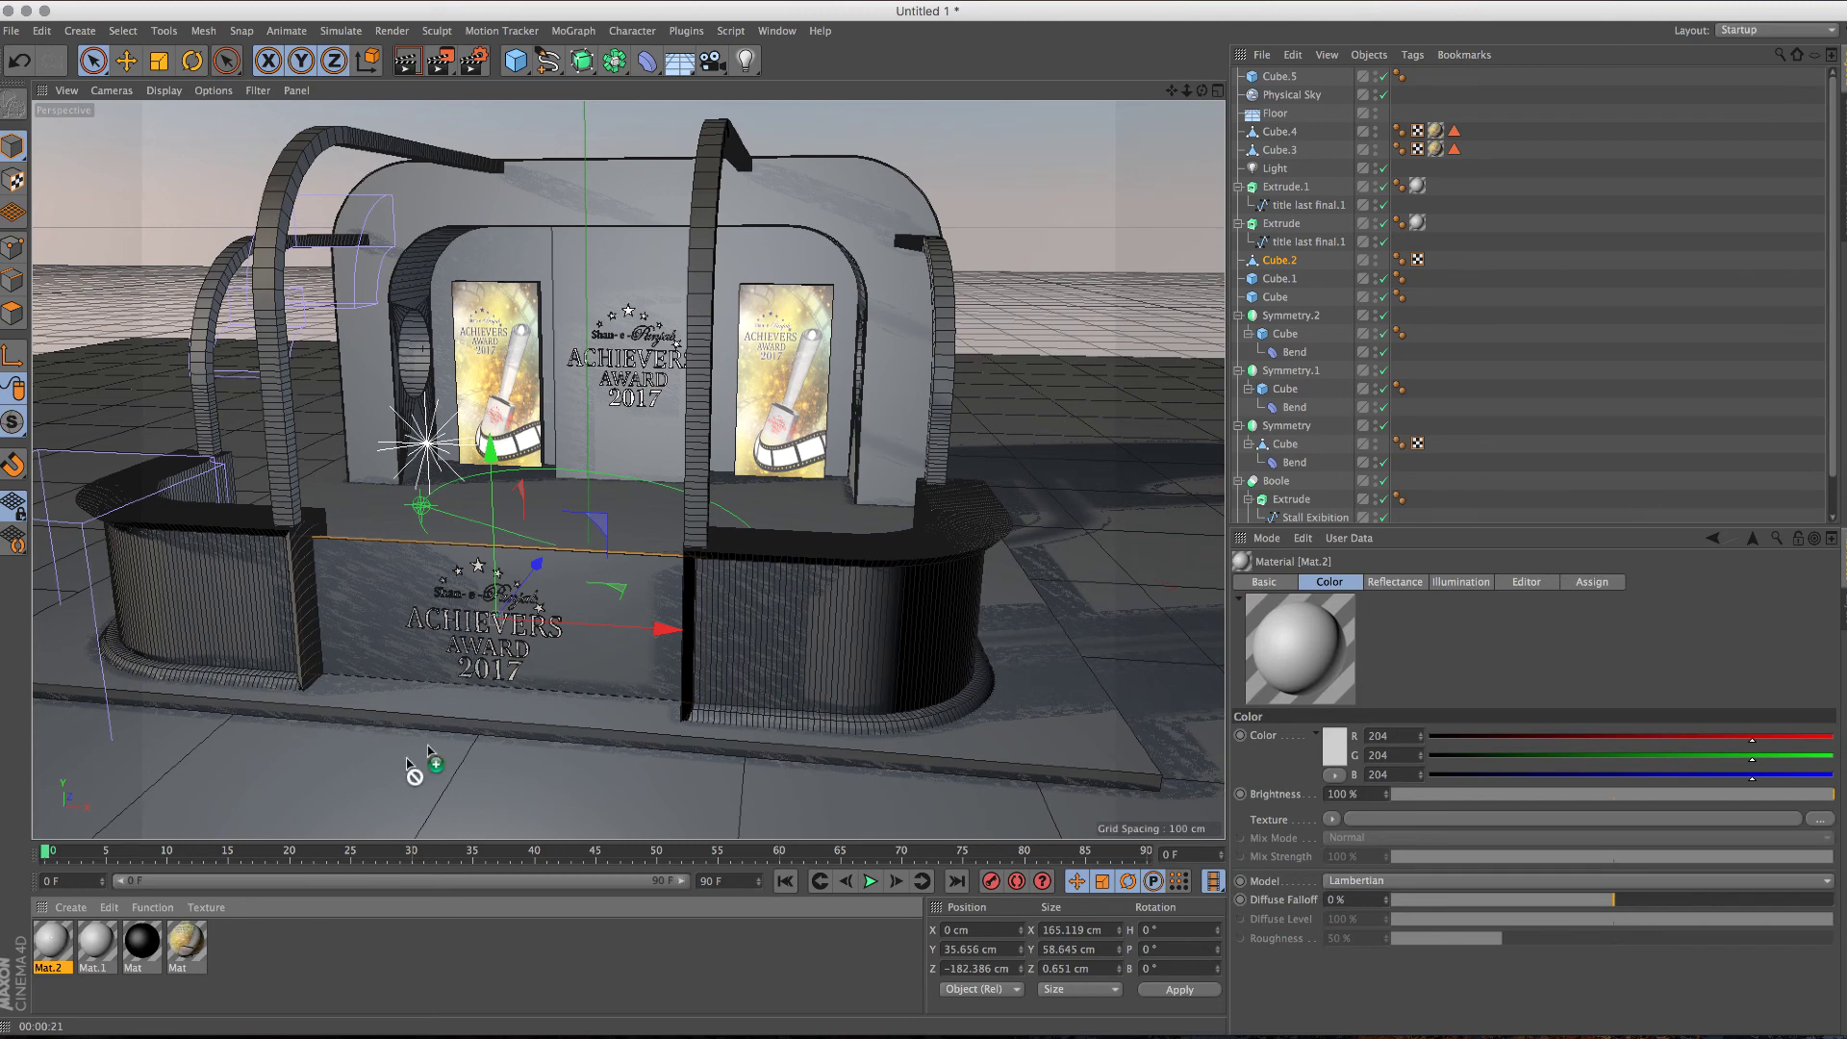
{"action": "left_click_drag", "start_coordinate": [413, 770], "coordinate": [416, 625]}
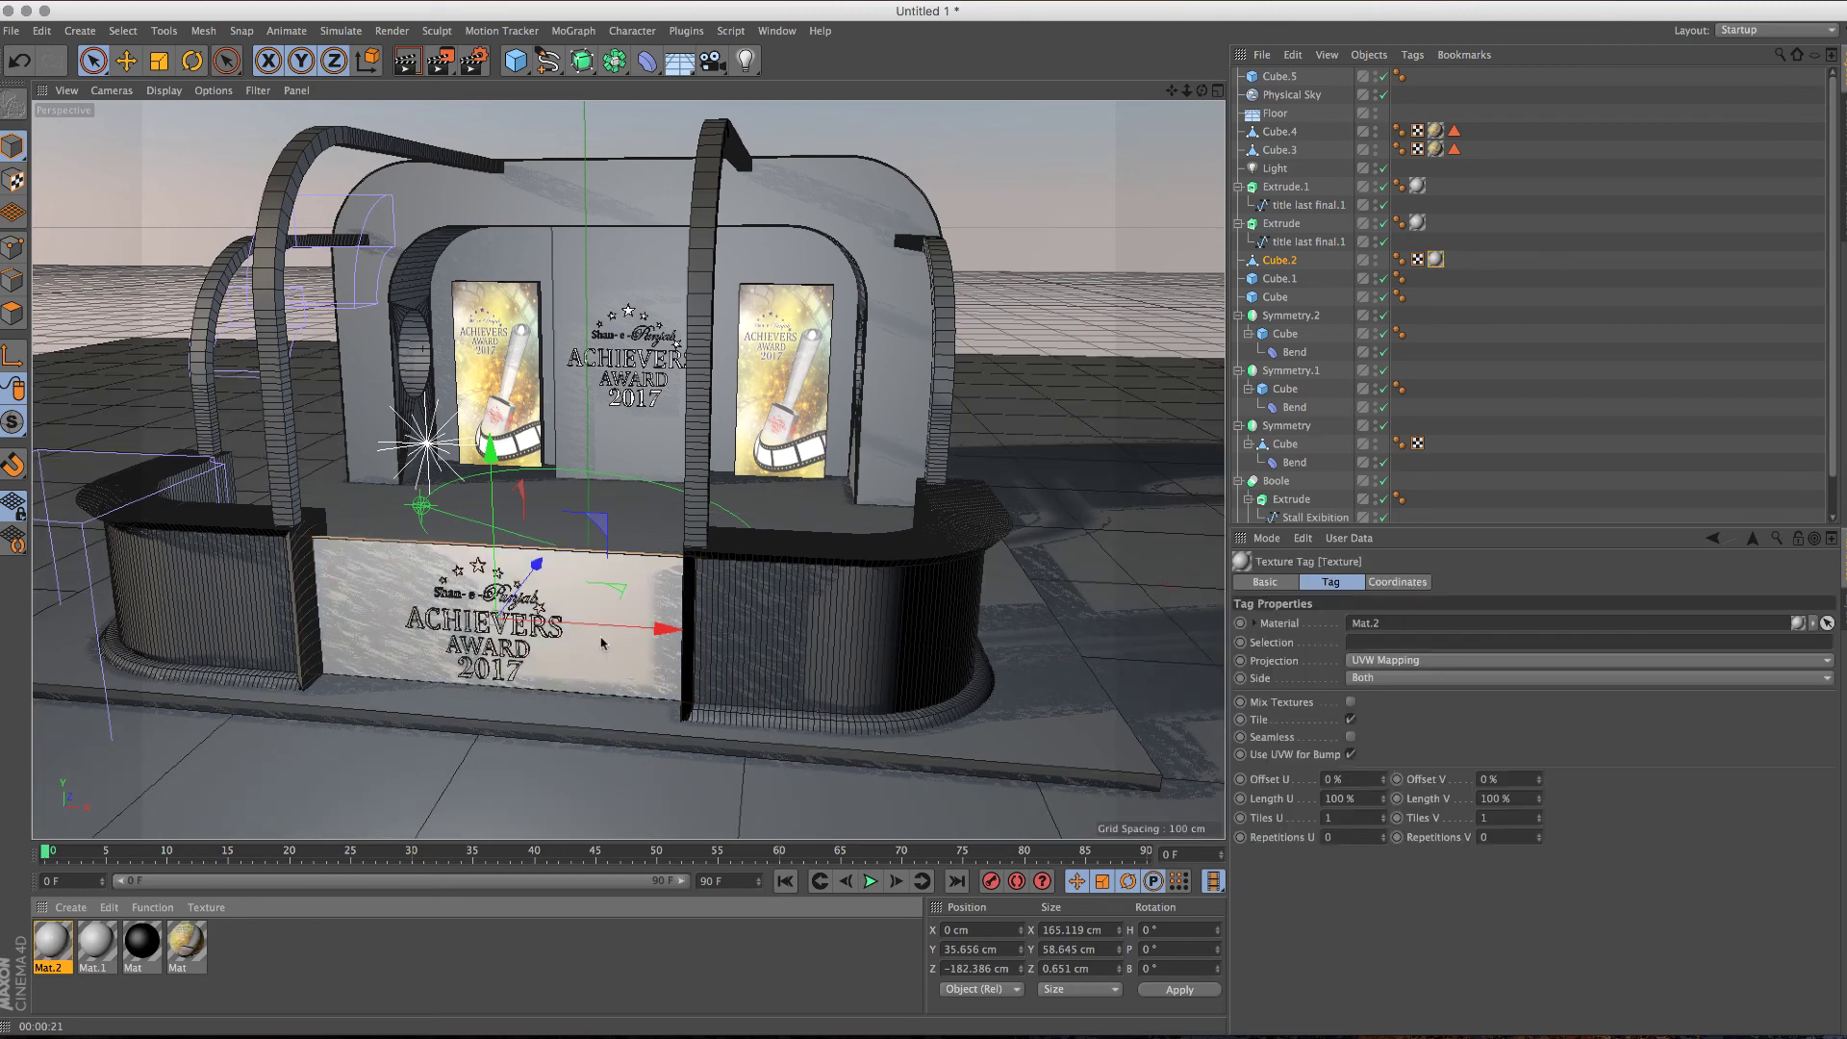
{"action": "left_click", "coordinate": [474, 60]}
{"action": "left_click", "coordinate": [96, 12]}
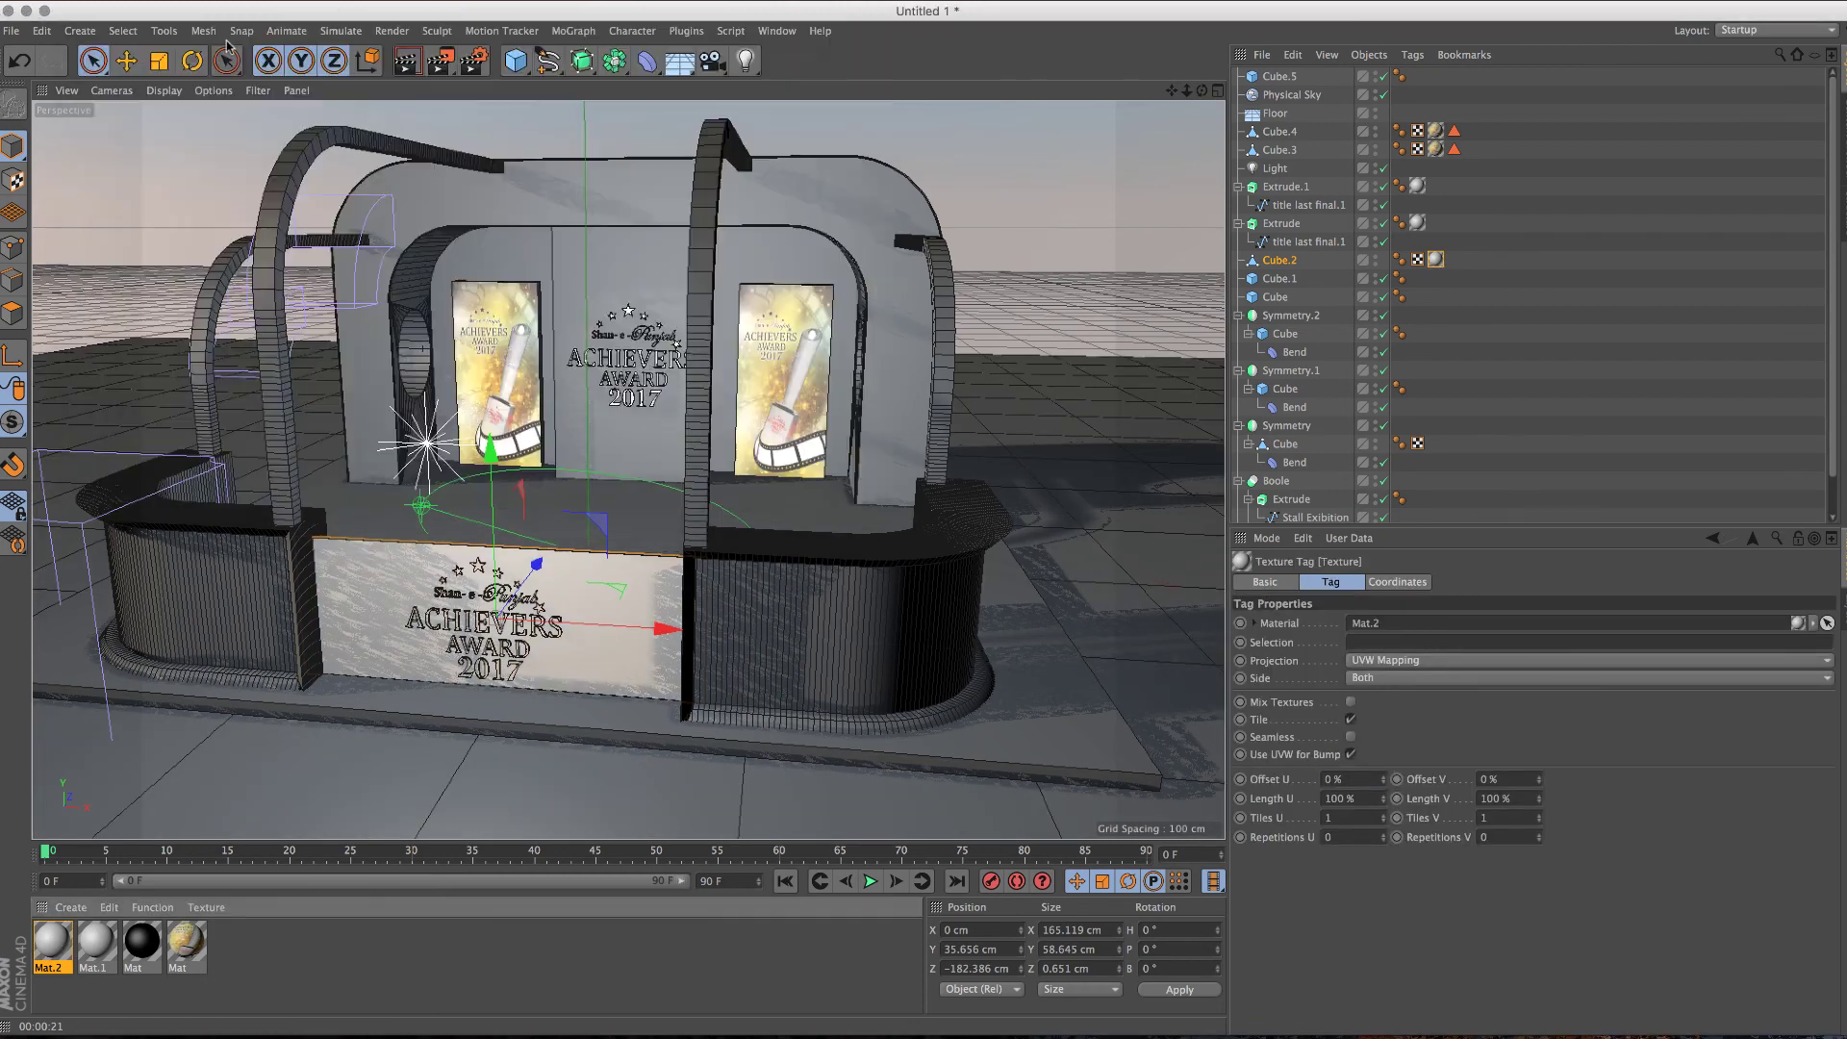
{"action": "left_click", "coordinate": [407, 61]}
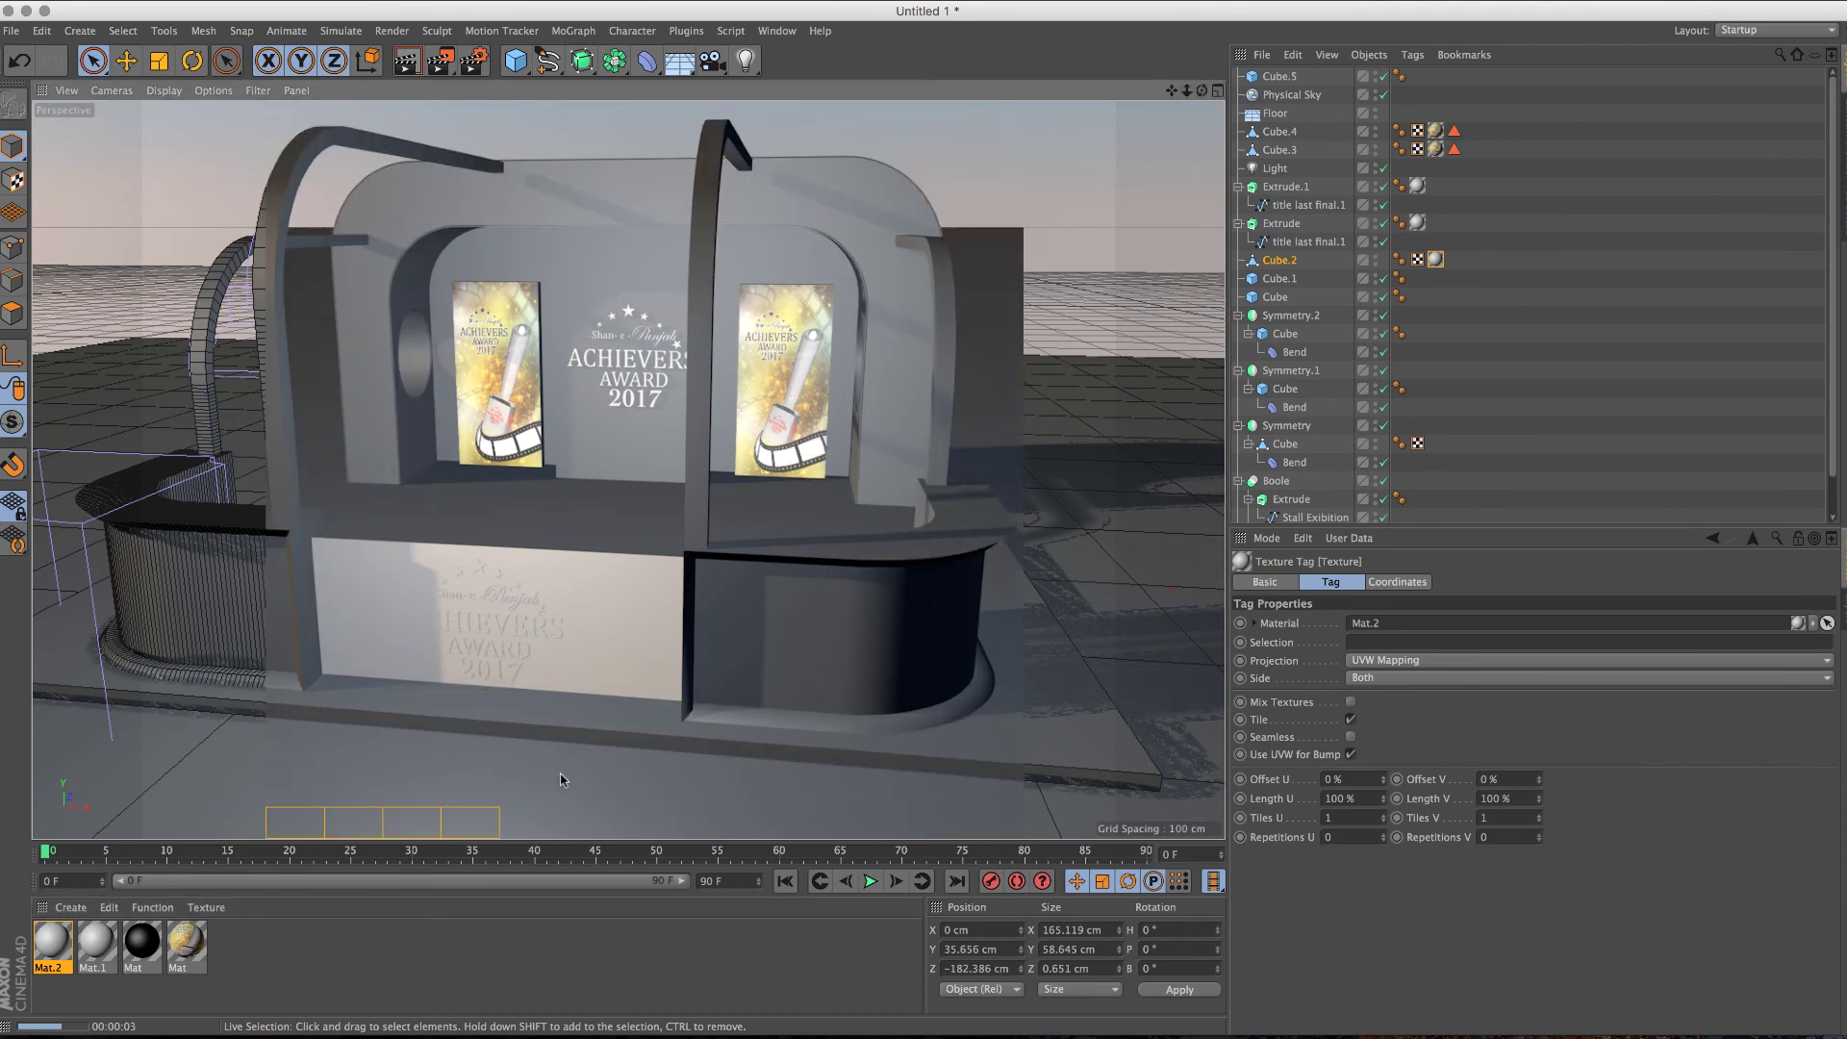
Step: Change the titles' material Mat.1 colour to red and render the view
{"action": "left_click", "coordinate": [1286, 187]}
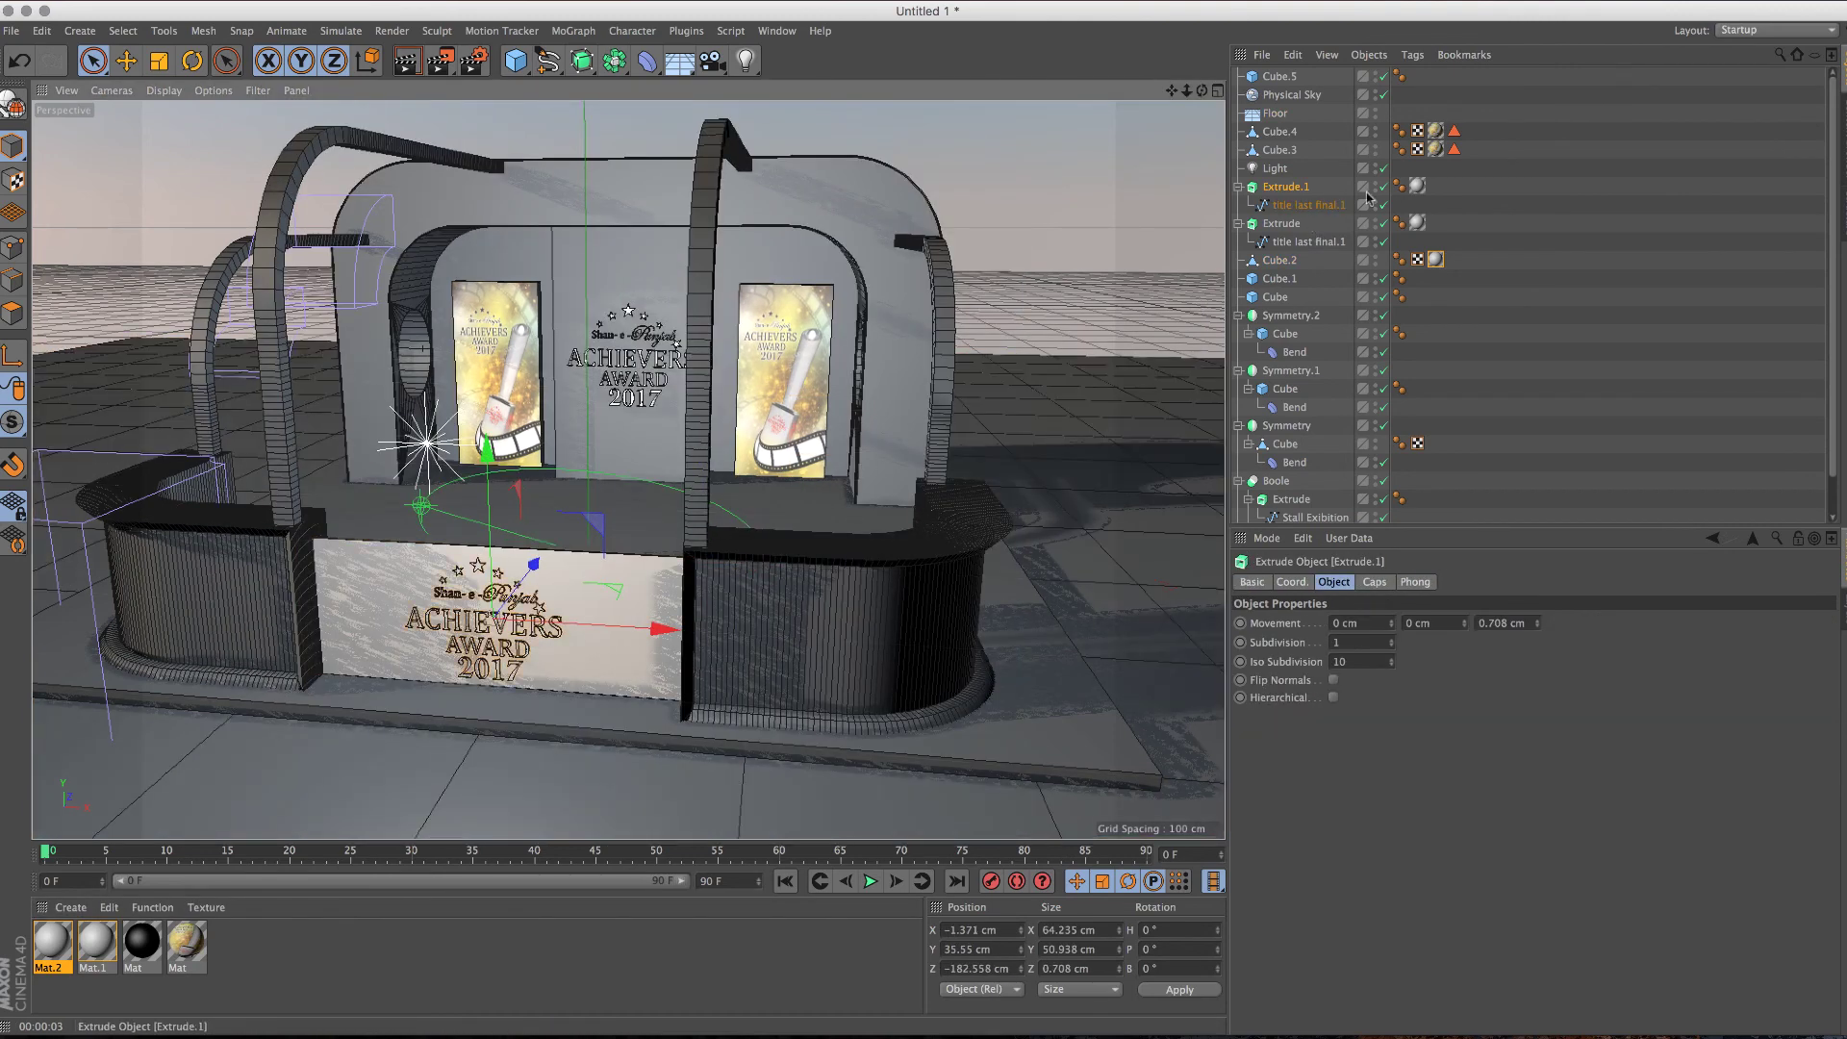
{"action": "left_click", "coordinate": [1417, 186]}
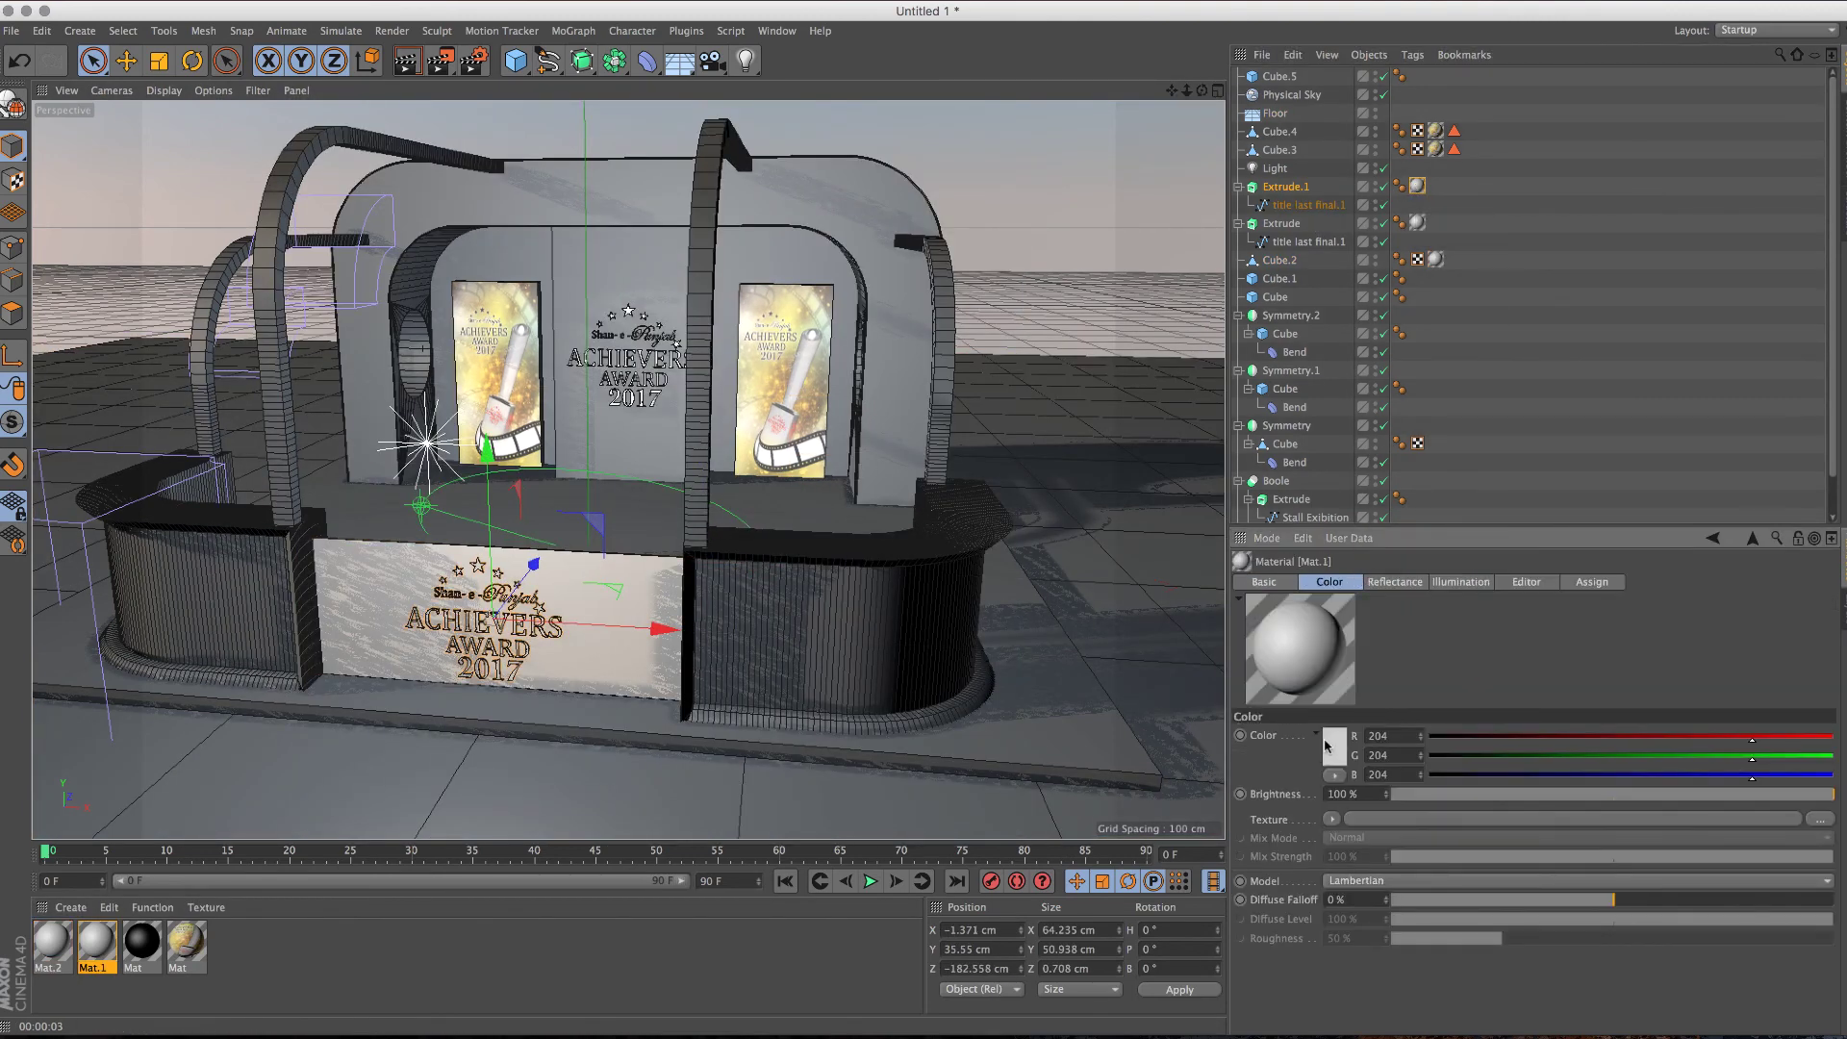
{"action": "mouse_move", "coordinate": [1576, 755]}
{"action": "left_mouse_down"}
{"action": "mouse_move", "coordinate": [1433, 756]}
{"action": "mouse_move", "coordinate": [1433, 774]}
{"action": "left_mouse_up"}
{"action": "left_click", "coordinate": [1275, 113]}
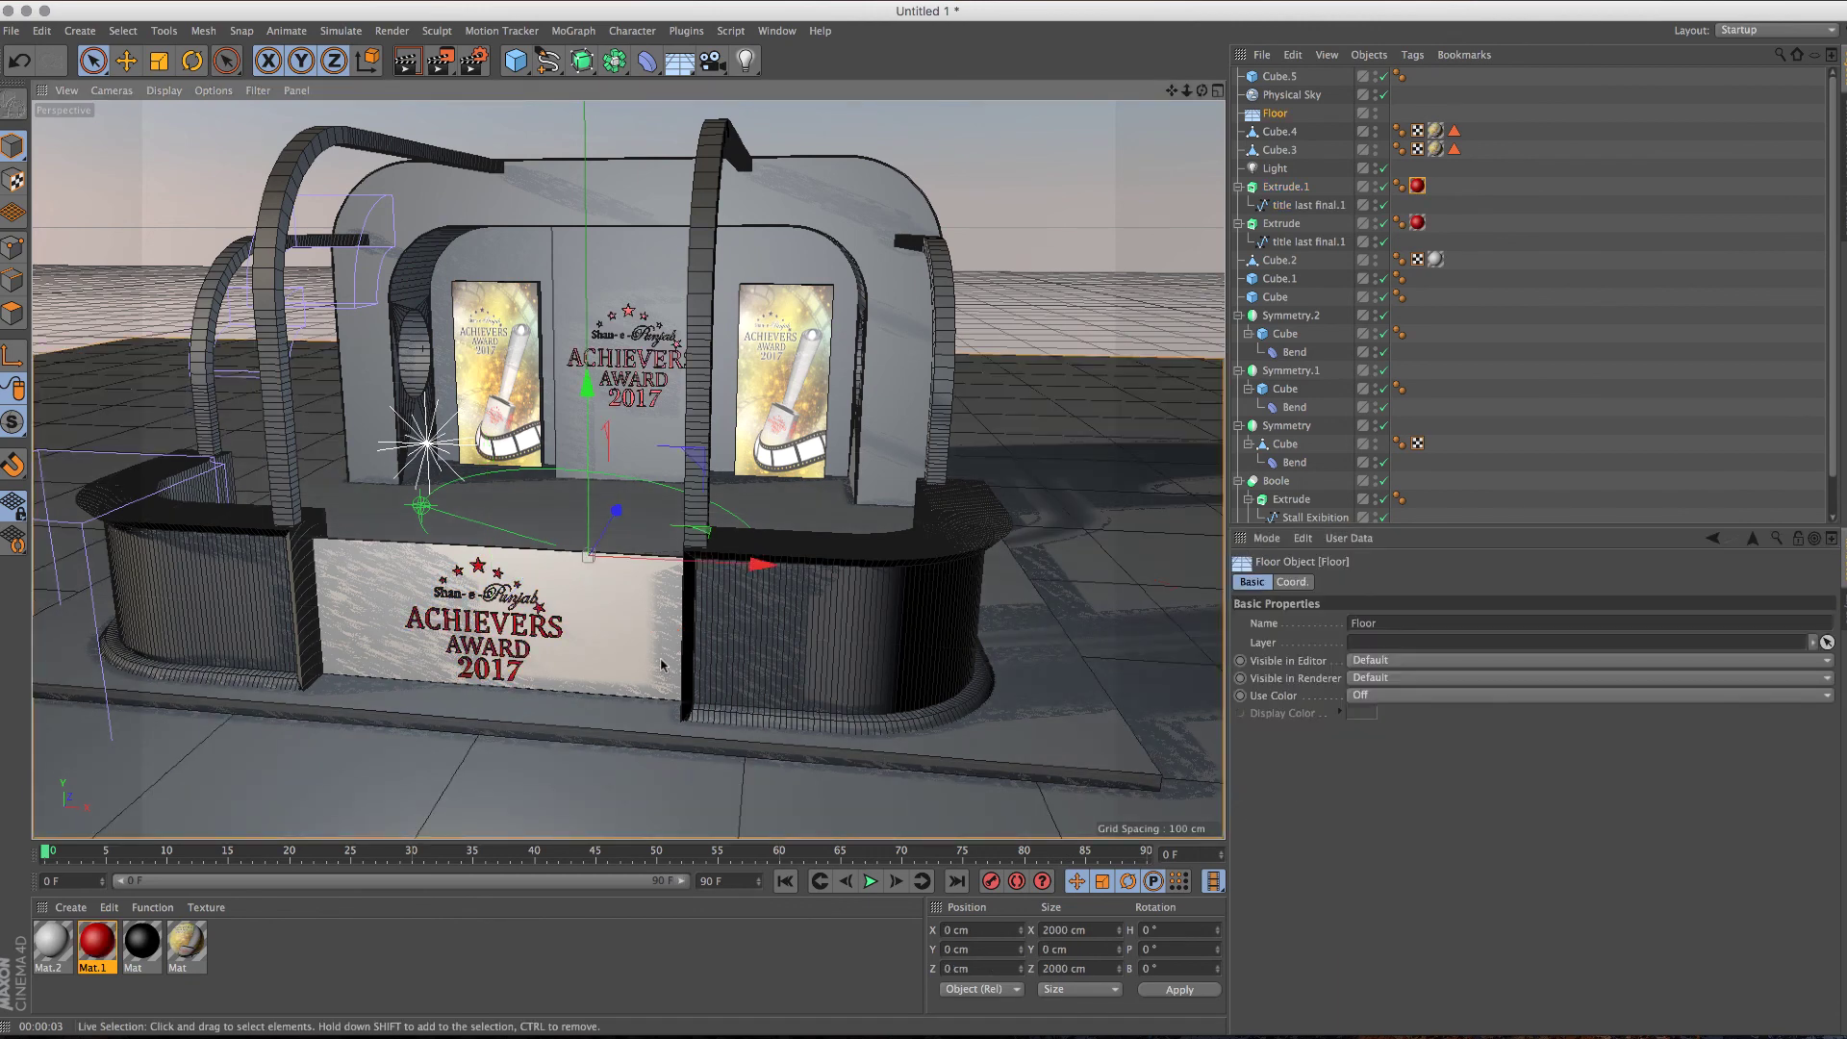
{"action": "scroll", "coordinate": [543, 613], "scroll_direction": "up", "scroll_amount": 2}
{"action": "key", "text": "ctrl+r"}
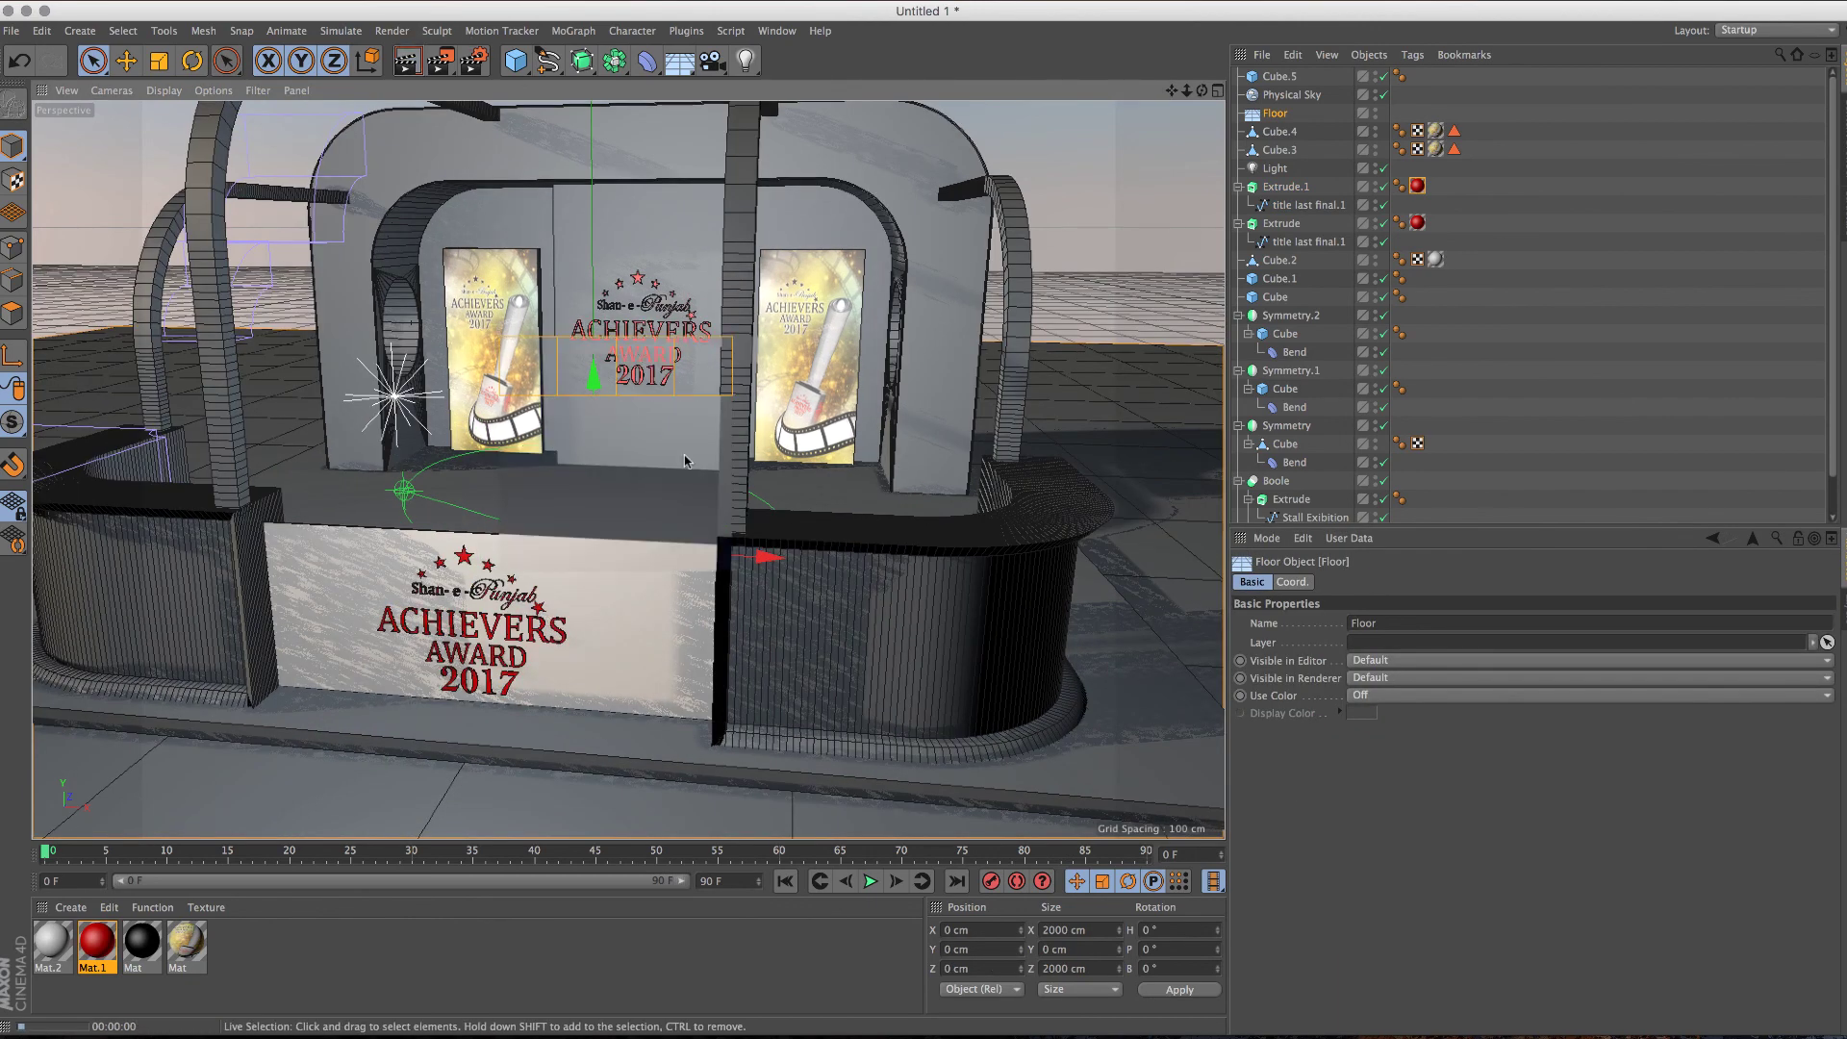